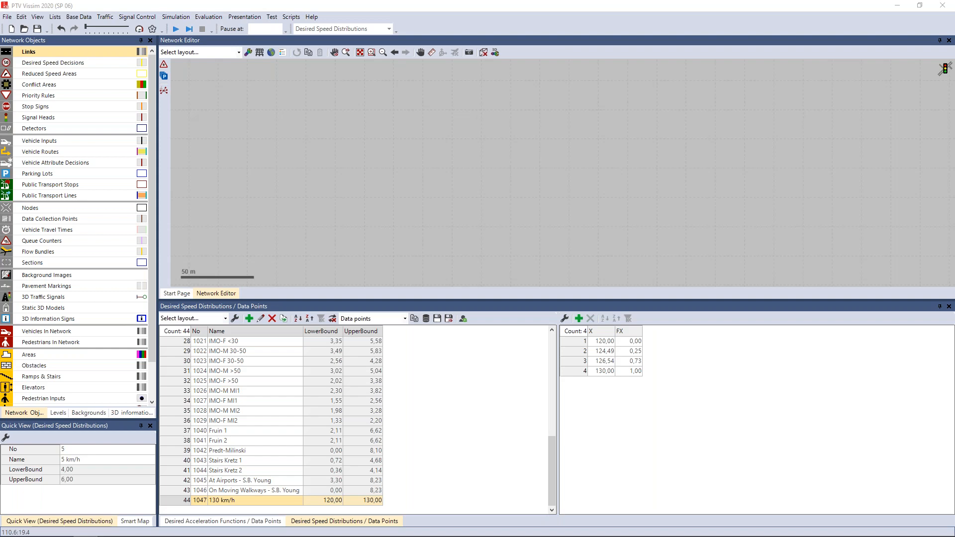
# - Switch to File Explorer and load EABD_link.inpx from the EABD_examples folder into Vissim, ignoring the file's warnings
pyautogui.hotkey('alt', 'Tab')
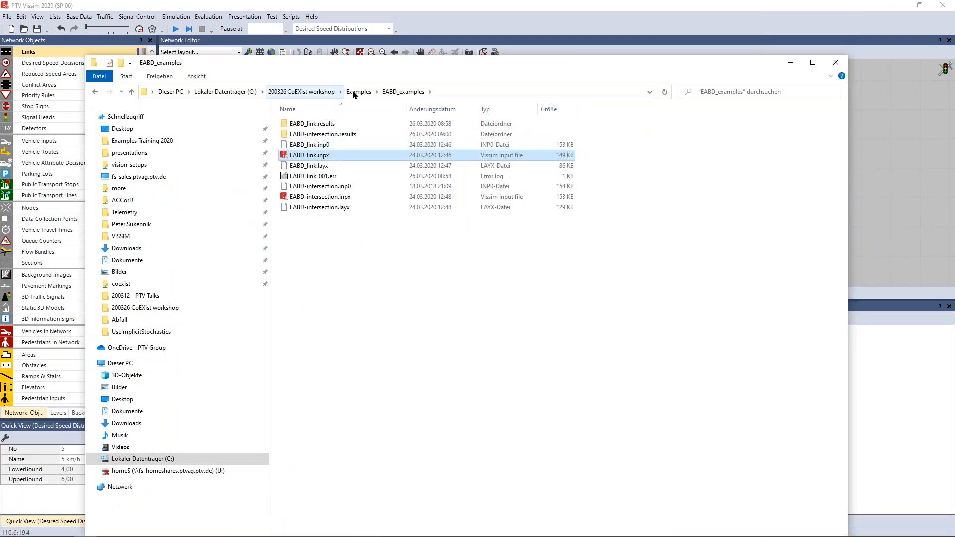
pyautogui.click(355, 92)
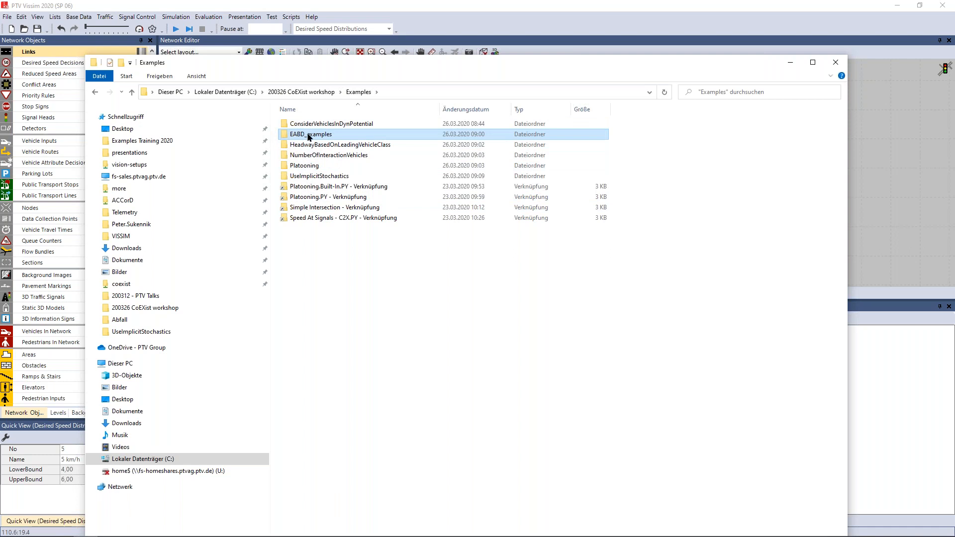
pyautogui.doubleClick(317, 135)
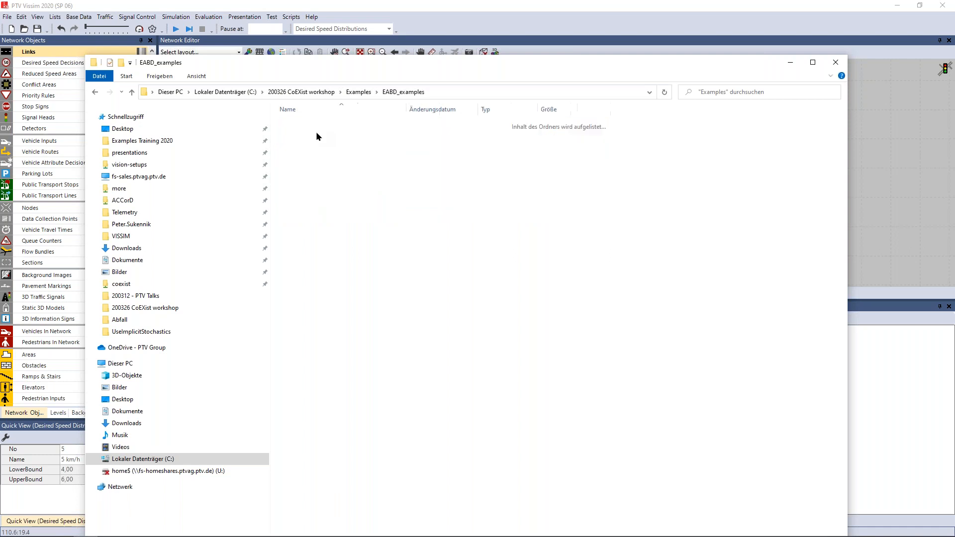
pyautogui.click(317, 158)
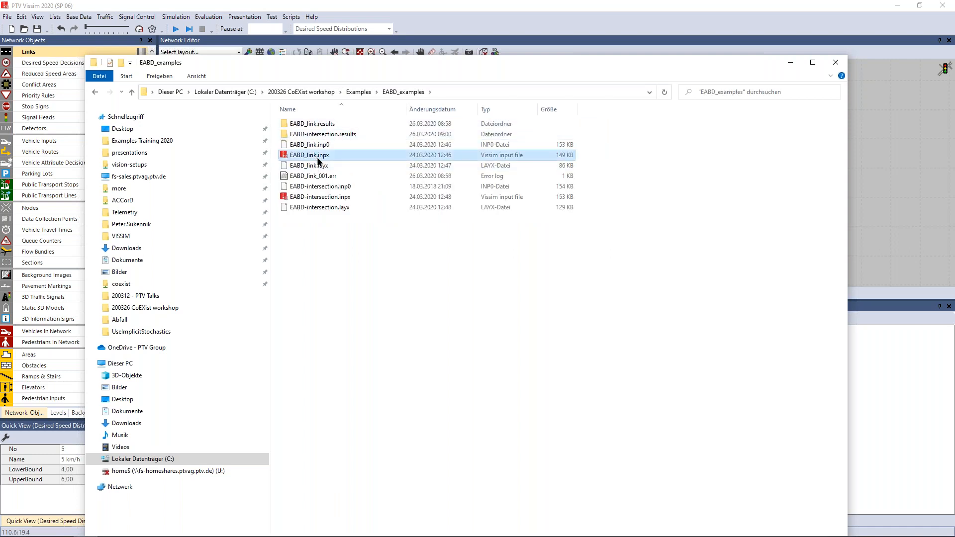
pyautogui.moveTo(319, 158); pyautogui.dragTo(895, 192)
pyautogui.click(499, 276)
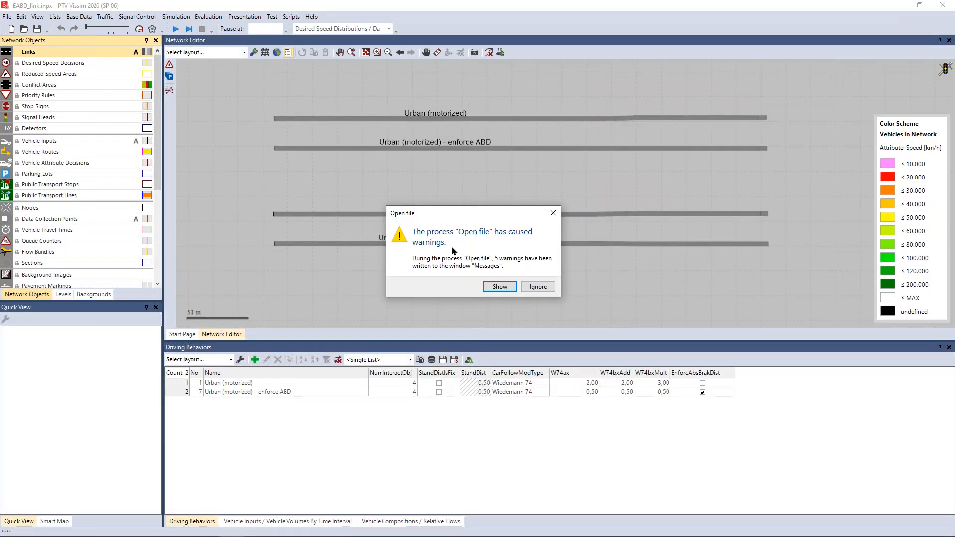
pyautogui.click(538, 287)
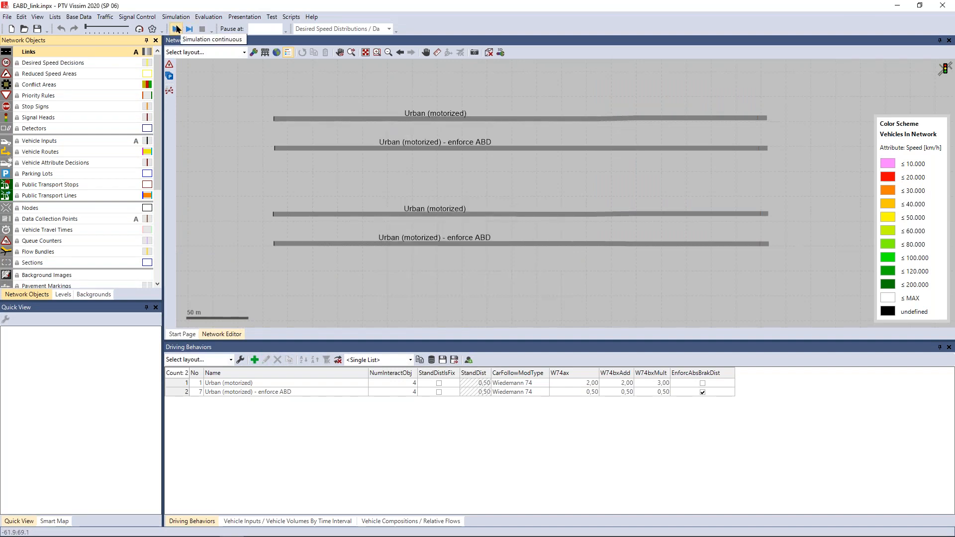
# - Run the continuous simulation of the four links and pause it while vehicles are travelling on all of them
pyautogui.press('F5')
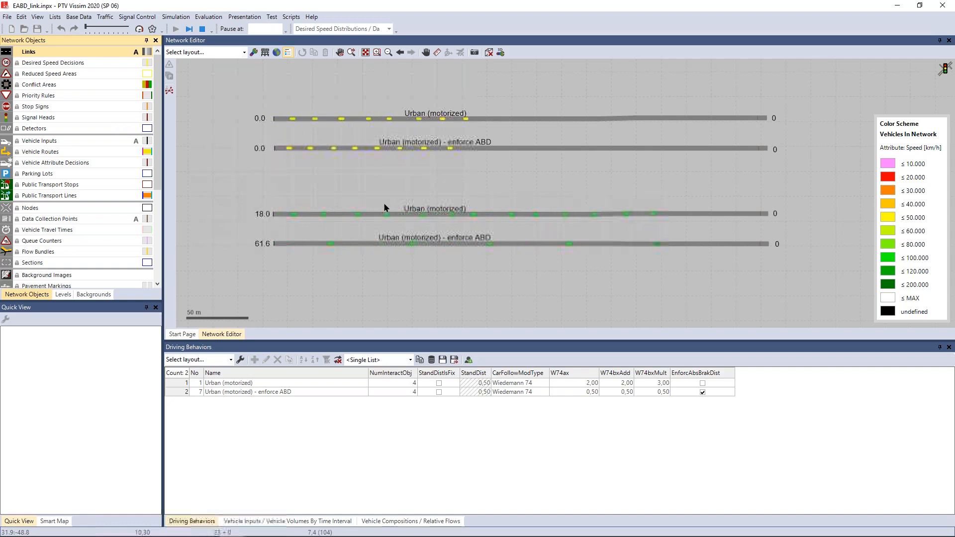
pyautogui.scroll(1, 389, 193)
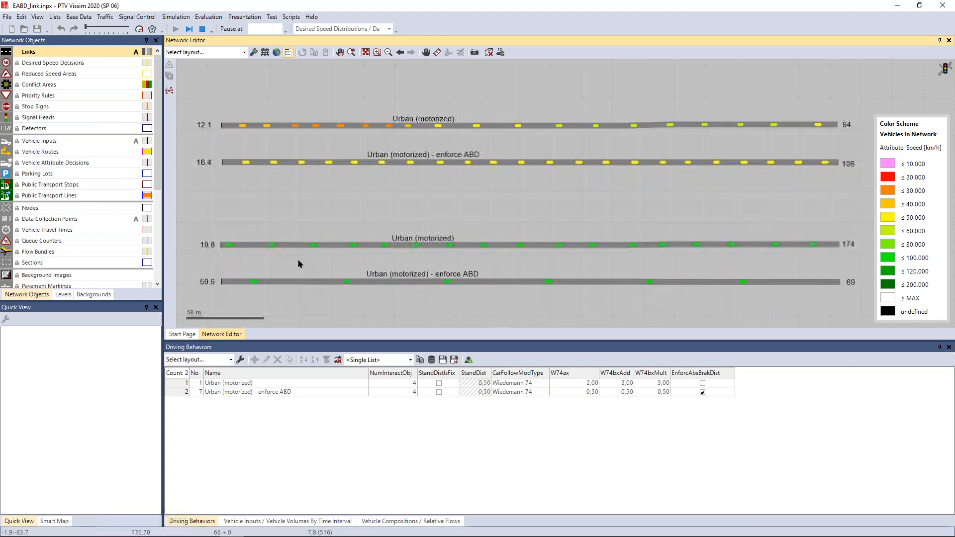
pyautogui.click(189, 29)
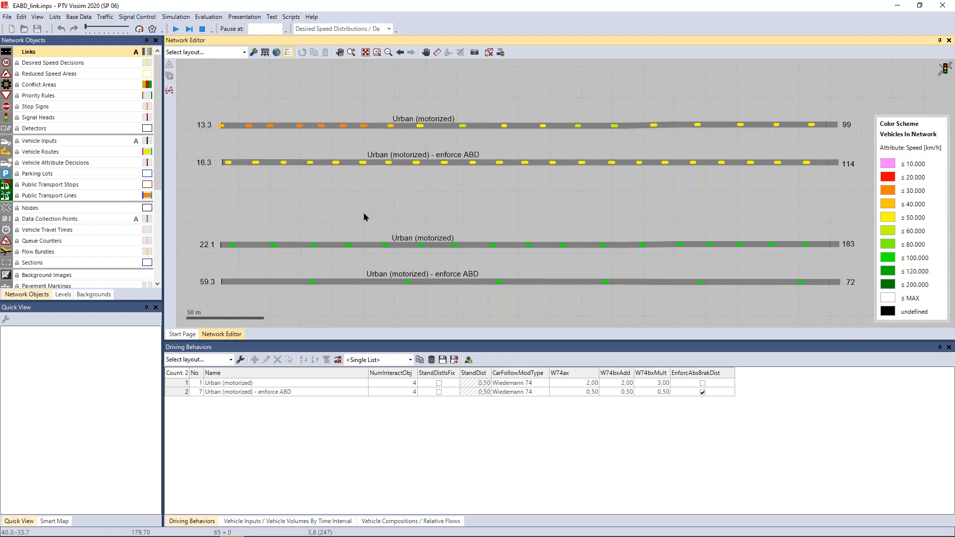
# - Examine the car following and autonomous driving settings of the "Urban (motorized) - enforce ABD" driving behavior, leaving them as they are
pyautogui.click(176, 391)
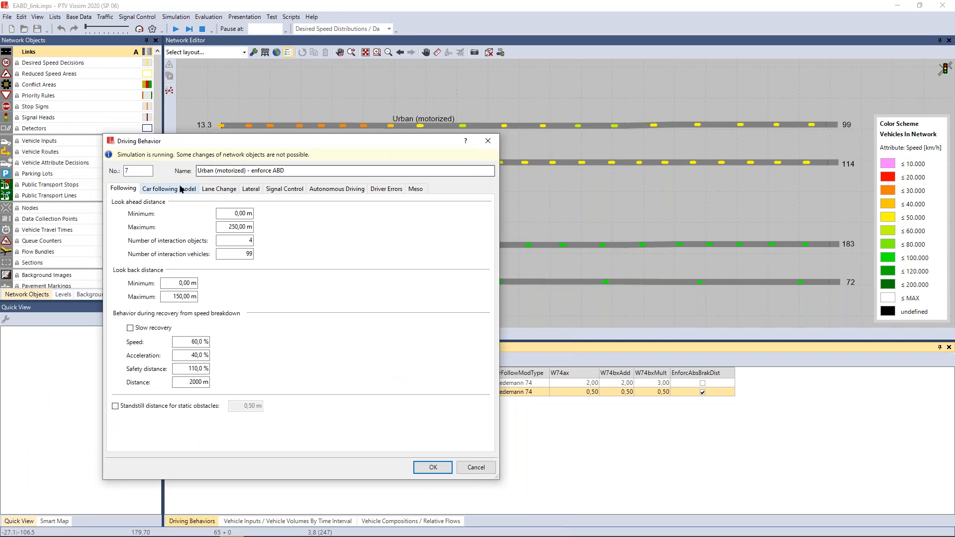
pyautogui.click(178, 189)
pyautogui.click(317, 189)
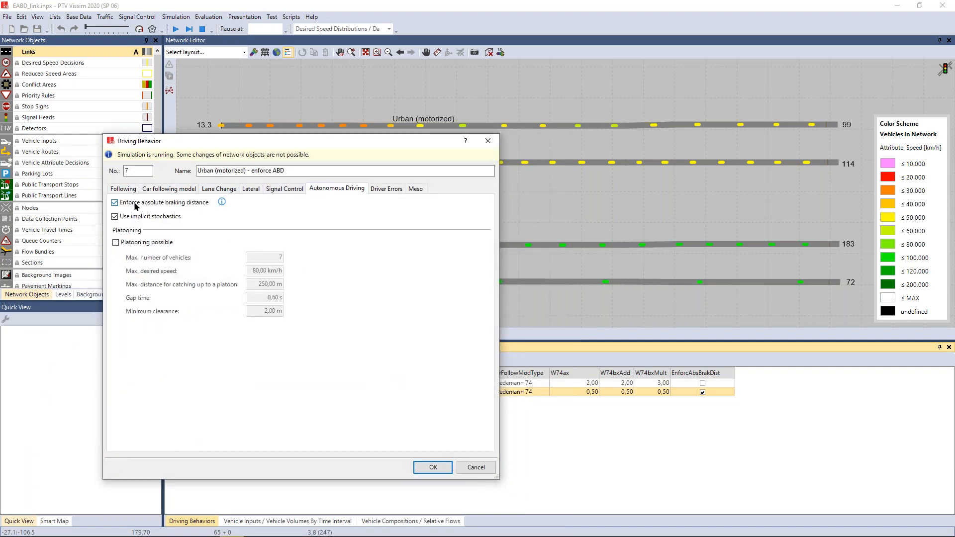
pyautogui.click(488, 141)
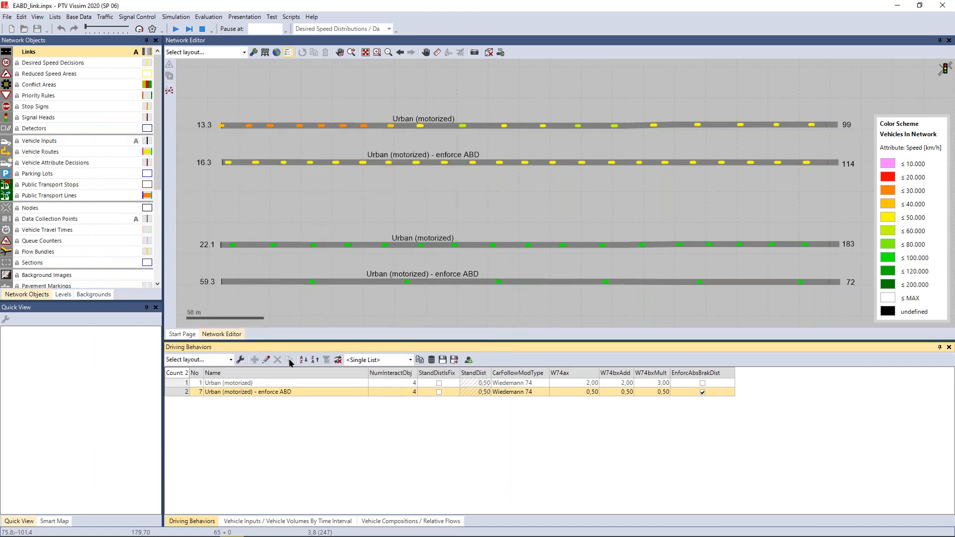
pyautogui.doubleClick(180, 390)
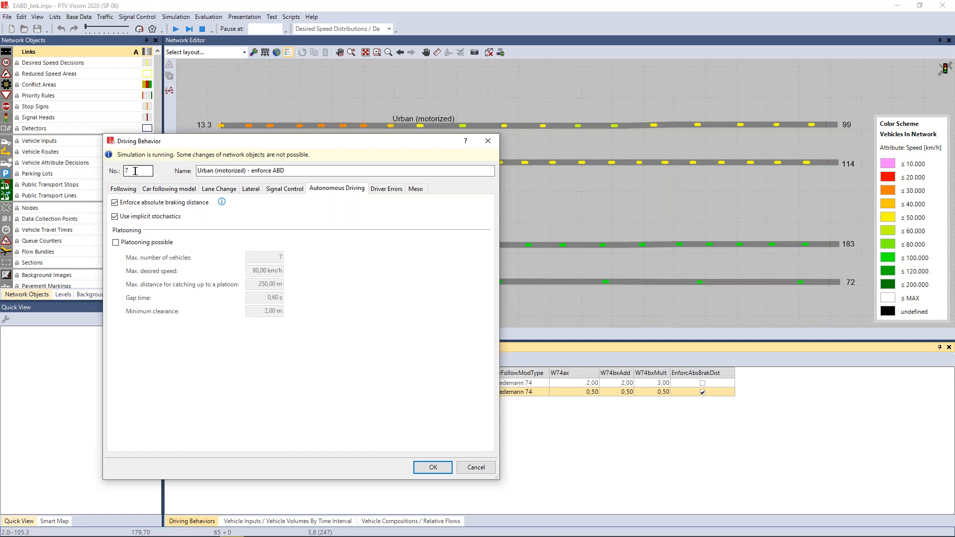
pyautogui.click(468, 467)
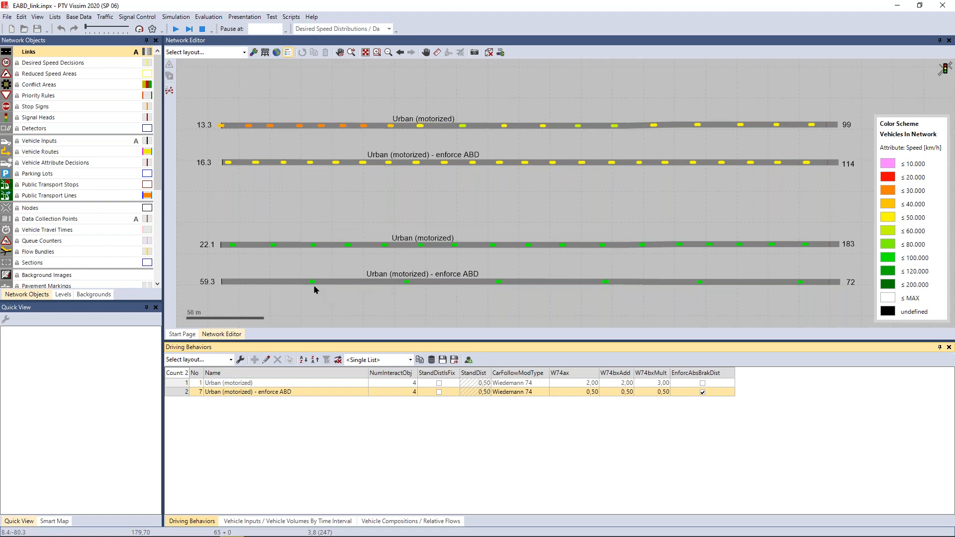
# - Compare the vehicle spacing on the paused links and recheck the absolute braking distance option of the enforce ABD driving behavior
pyautogui.click(334, 287)
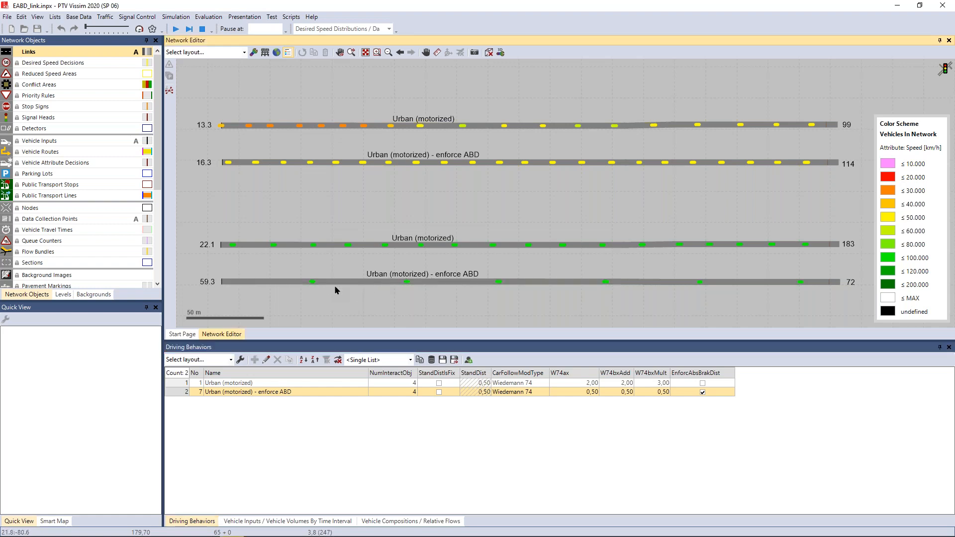
pyautogui.scroll(2, 334, 286)
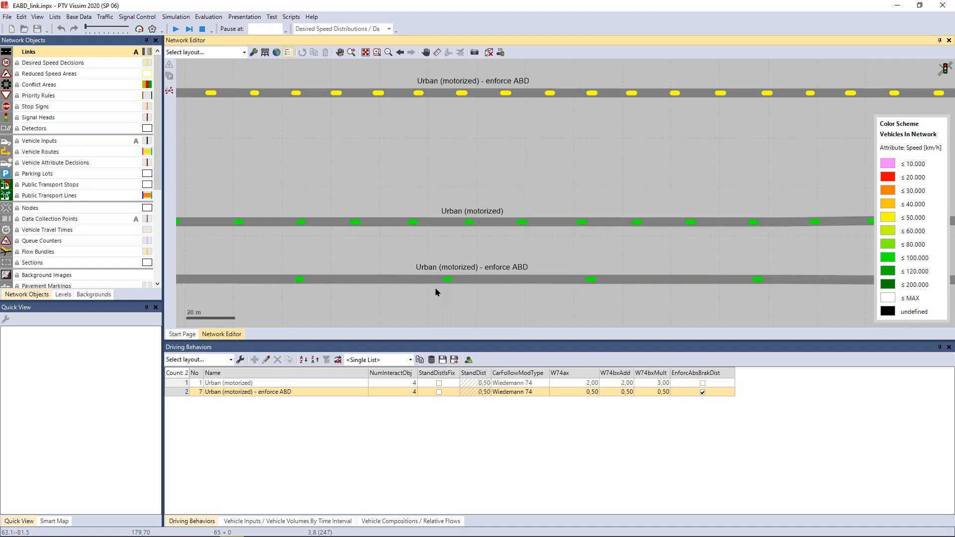
pyautogui.scroll(-3, 419, 258)
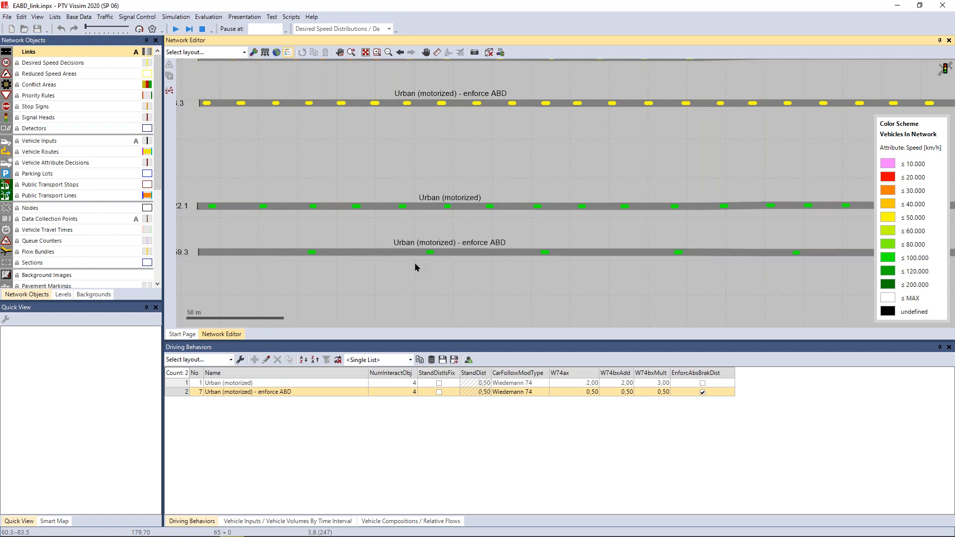
pyautogui.scroll(-3, 418, 271)
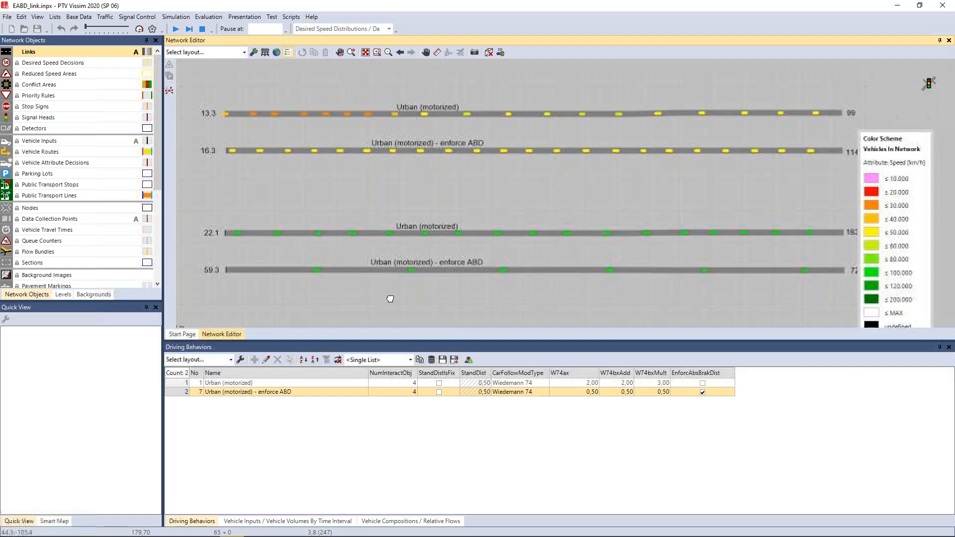
pyautogui.doubleClick(187, 392)
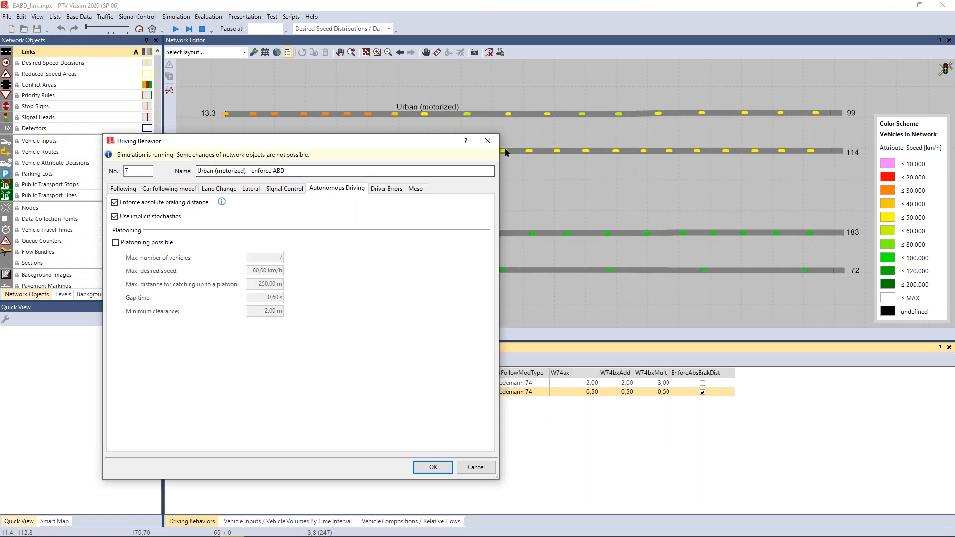
pyautogui.click(487, 141)
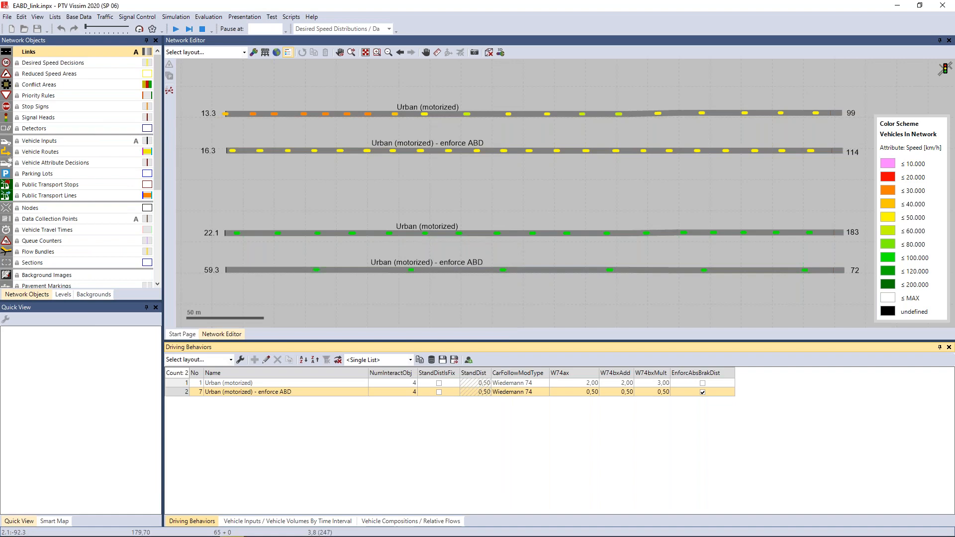
# - Switch to File Explorer and try to load EABD-intersection.inpx into Vissim while the simulation is still paused
pyautogui.hotkey('alt', 'Tab')
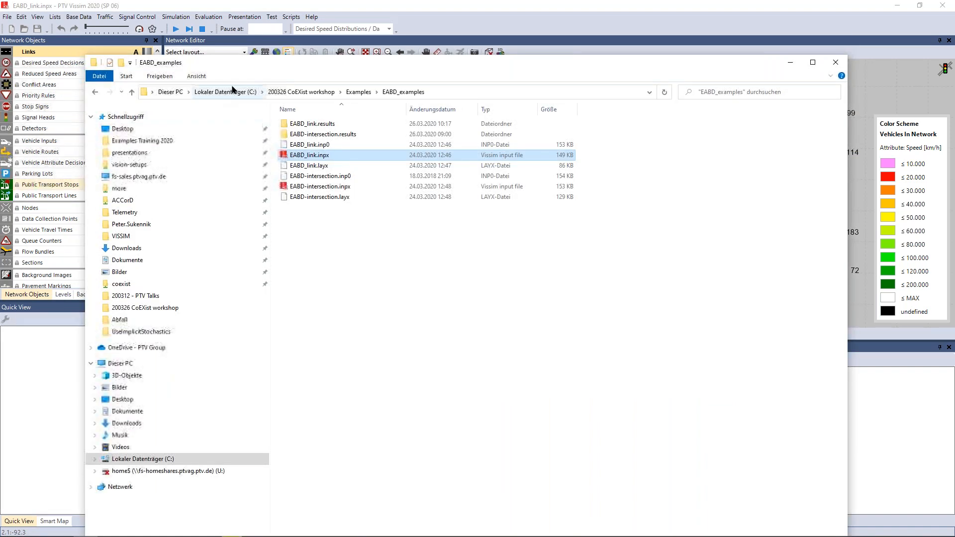
pyautogui.moveTo(270, 63); pyautogui.dragTo(195, 37)
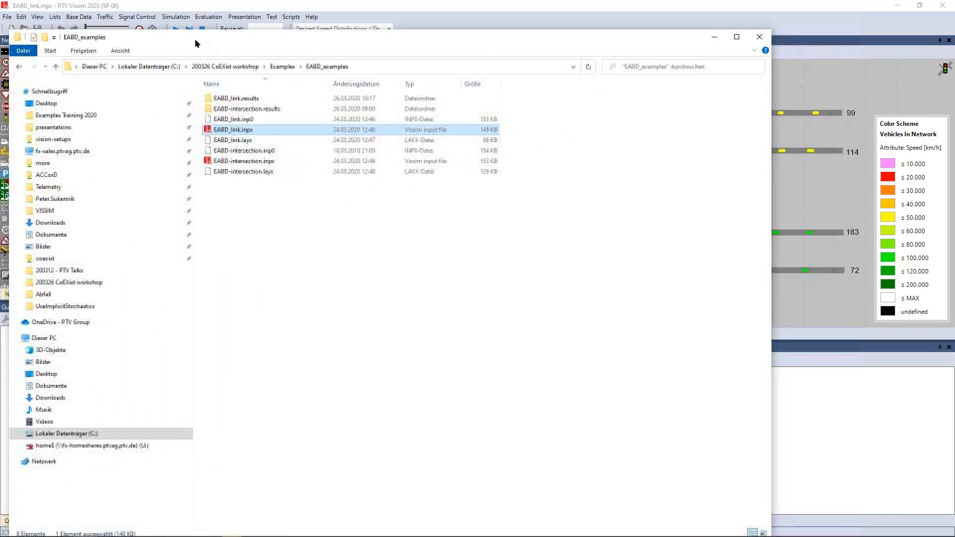
pyautogui.click(249, 160)
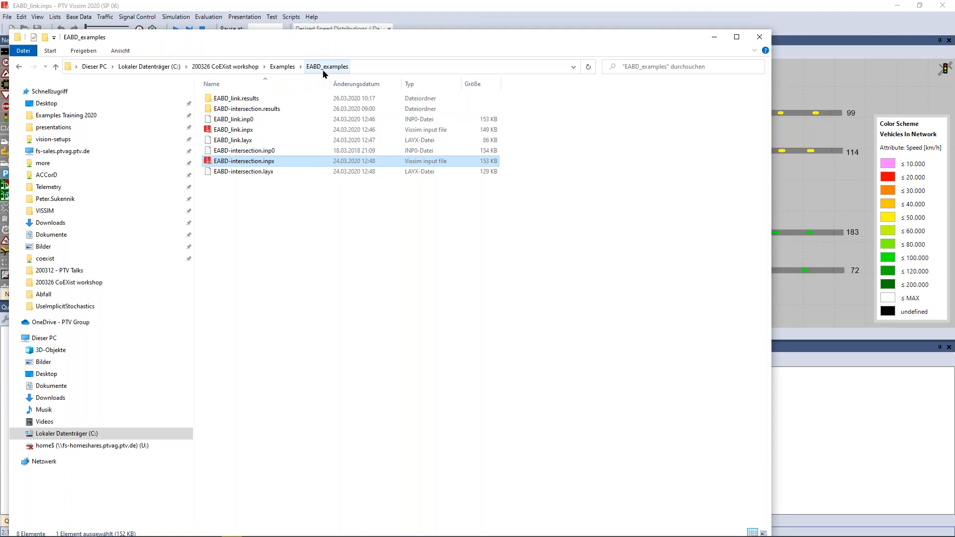
pyautogui.moveTo(223, 162); pyautogui.dragTo(814, 245)
pyautogui.click(462, 5)
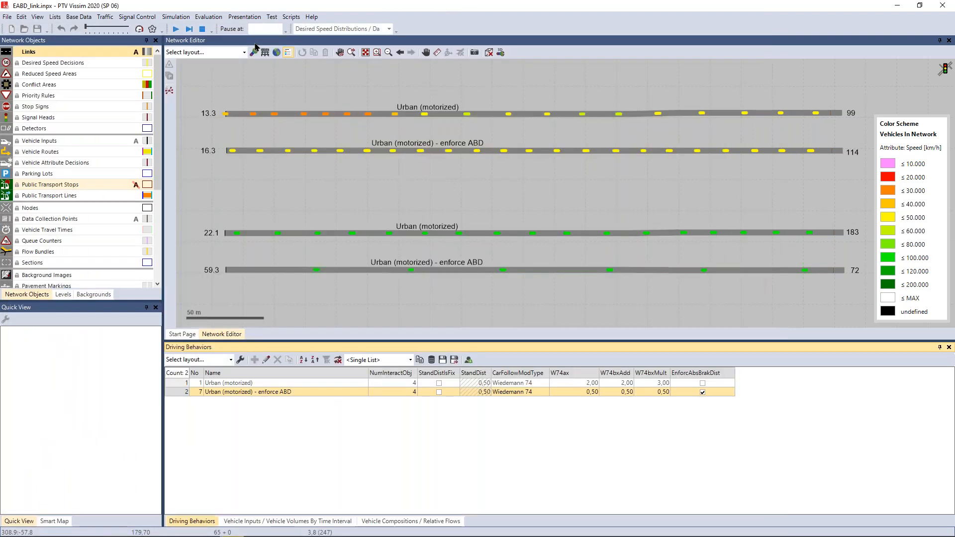
# - Stop the paused simulation and load EABD-intersection.inpx from the EABD_examples folder into Vissim, ignoring the warnings
pyautogui.click(202, 30)
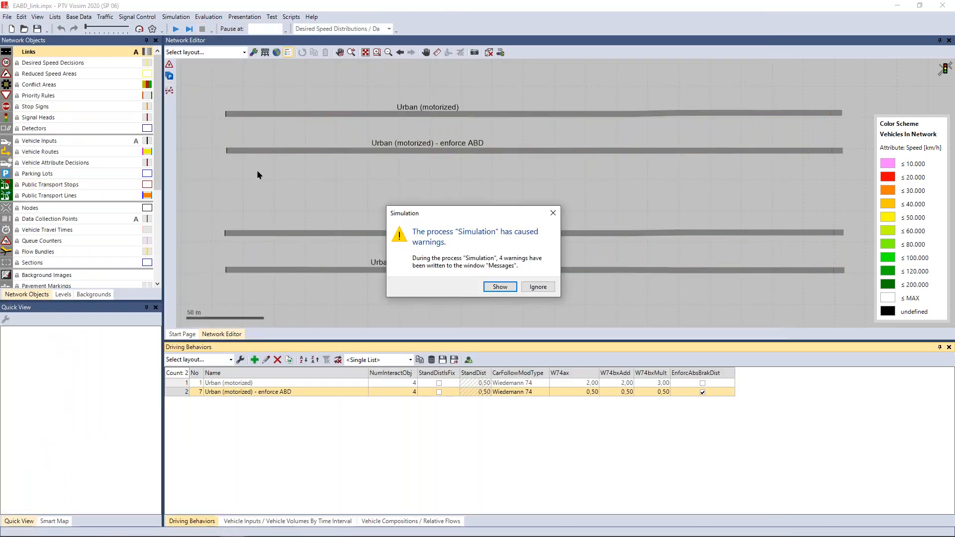
pyautogui.click(539, 288)
pyautogui.hotkey('alt', 'Tab')
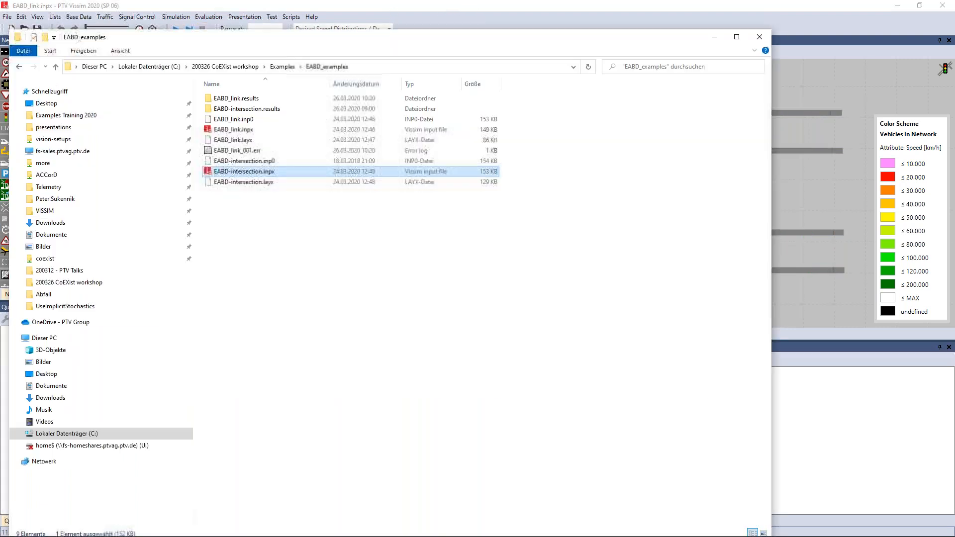
pyautogui.moveTo(296, 43); pyautogui.dragTo(234, 35)
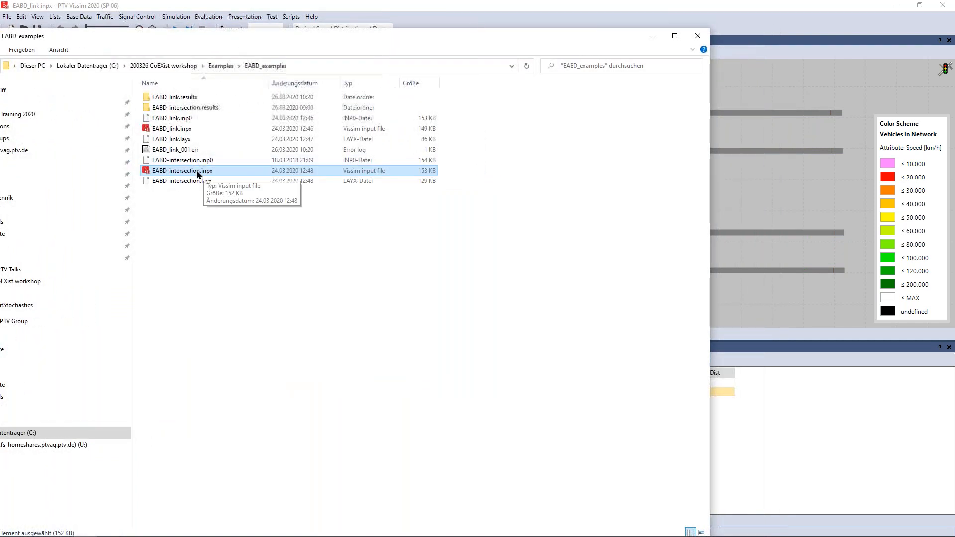
pyautogui.moveTo(196, 171); pyautogui.dragTo(828, 256)
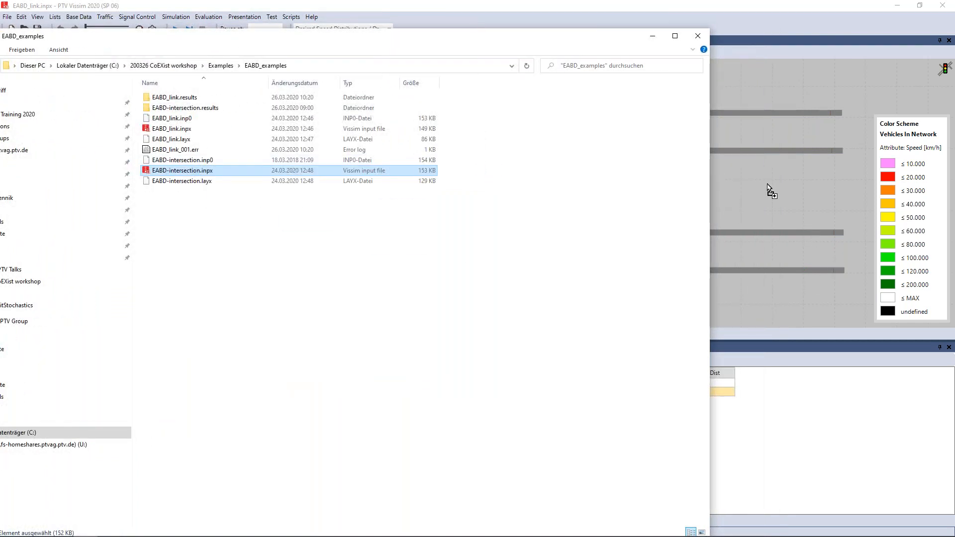
pyautogui.moveTo(768, 185); pyautogui.dragTo(768, 184)
pyautogui.click(600, 5)
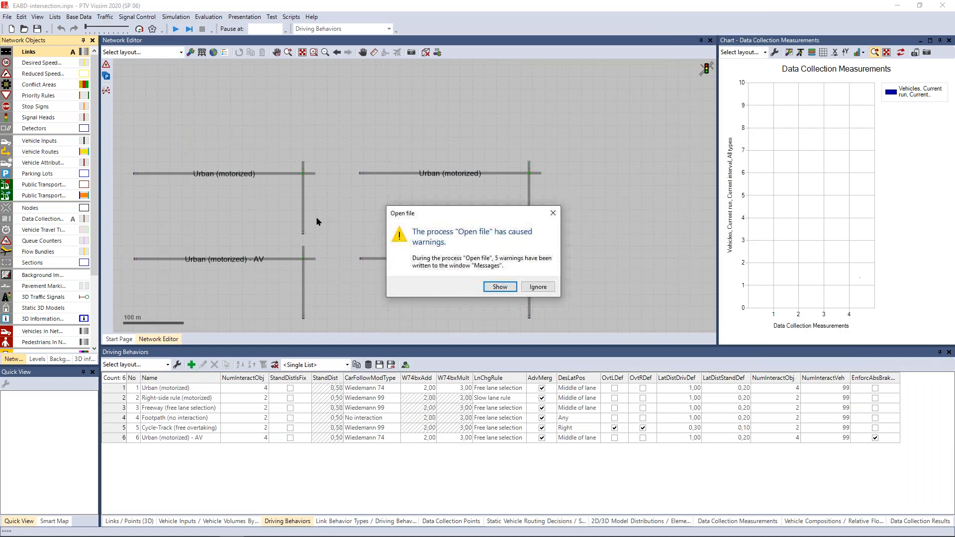
pyautogui.click(538, 287)
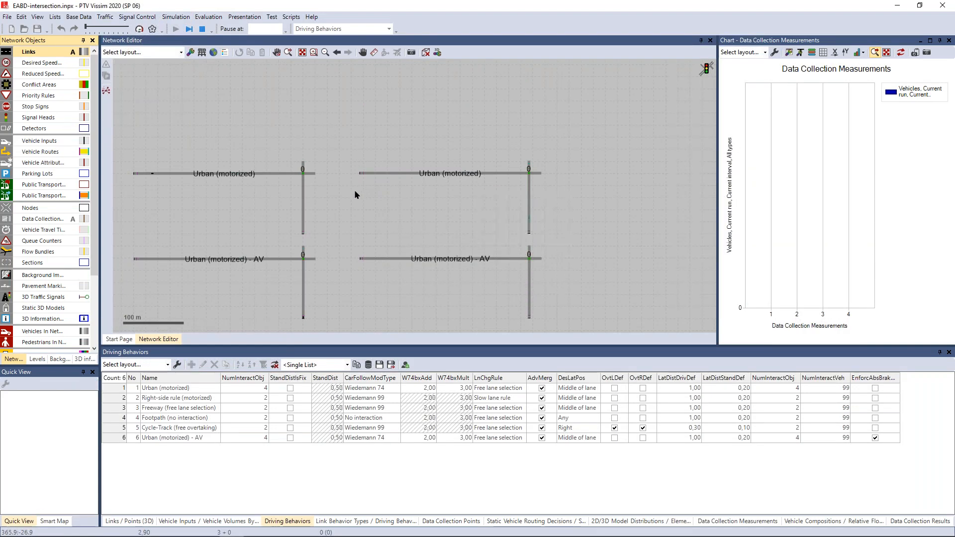
# - Watch the running simulation at the four intersections, looking closely at the conflict area of the first "Urban (motorized)" intersection
pyautogui.scroll(2, 359, 169)
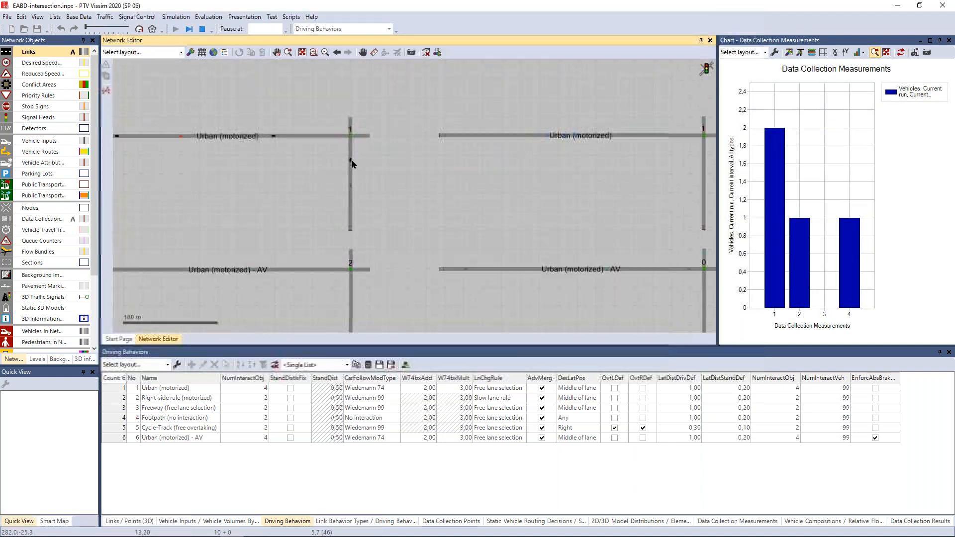
pyautogui.scroll(-1, 344, 156)
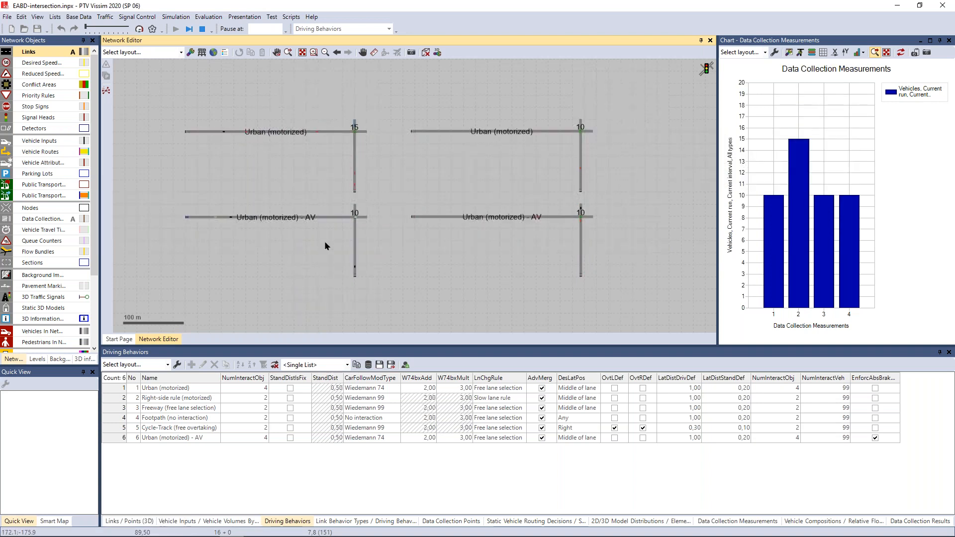
pyautogui.scroll(1, 301, 174)
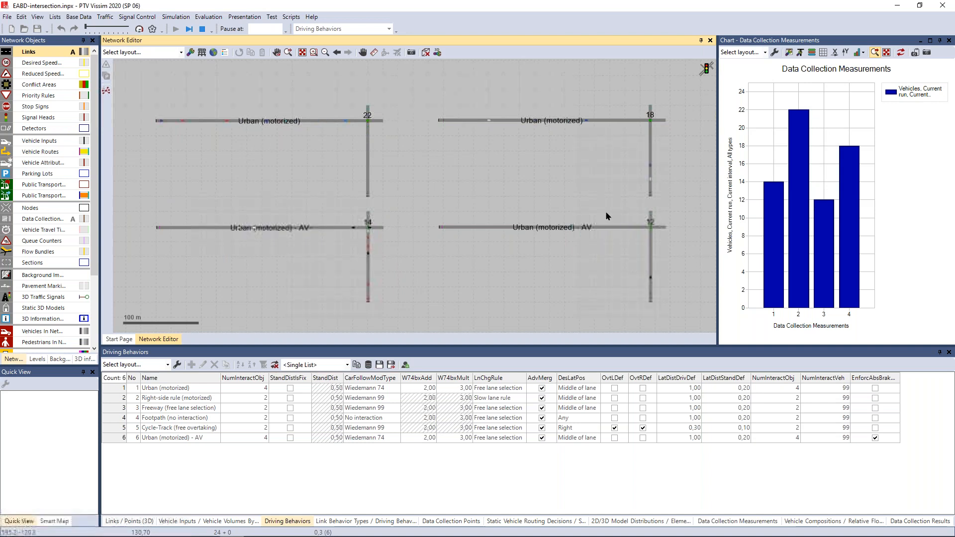
pyautogui.scroll(1, 368, 112)
pyautogui.scroll(4, 355, 117)
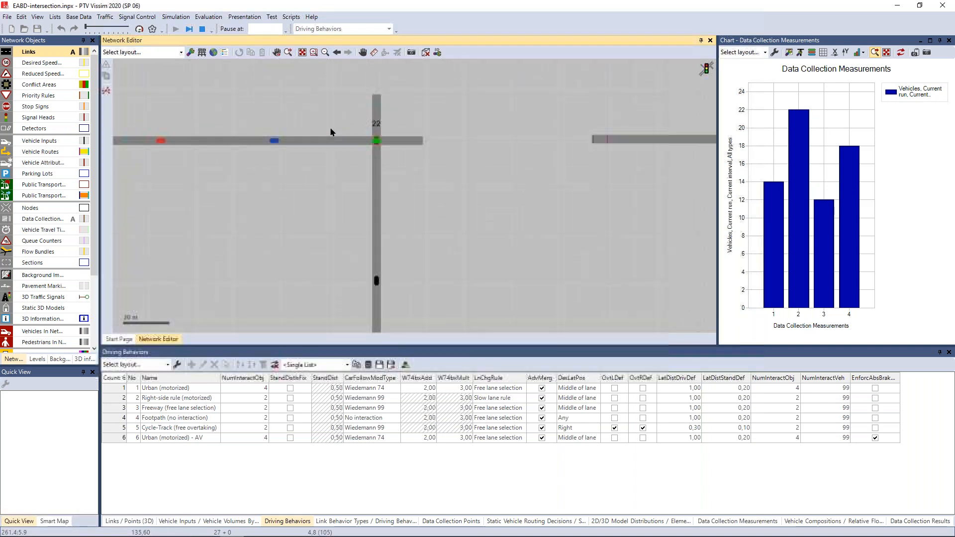
pyautogui.scroll(1, 351, 143)
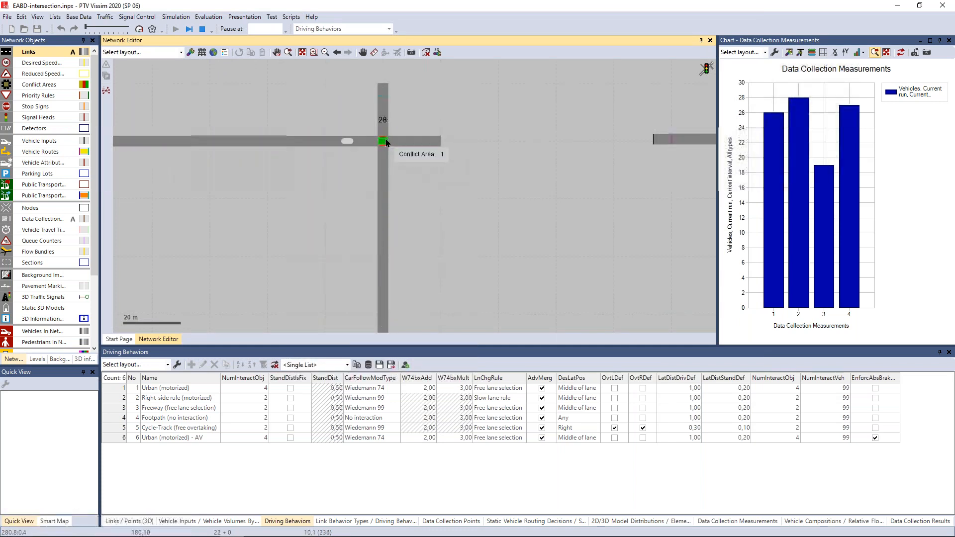
# - Watch vehicles pass through the conflict area of the first "Urban (motorized)" intersection while the simulation runs
pyautogui.scroll(-2, 386, 144)
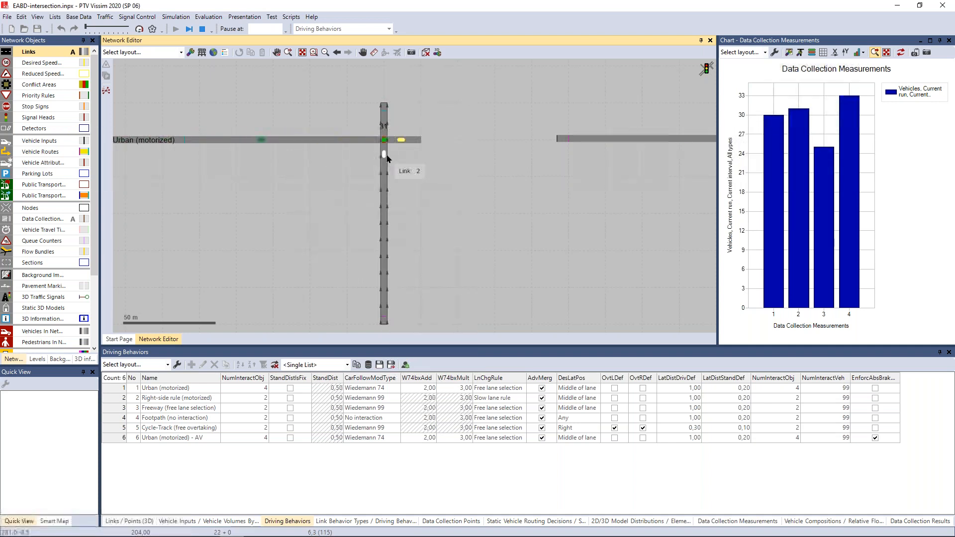
pyautogui.scroll(2, 384, 159)
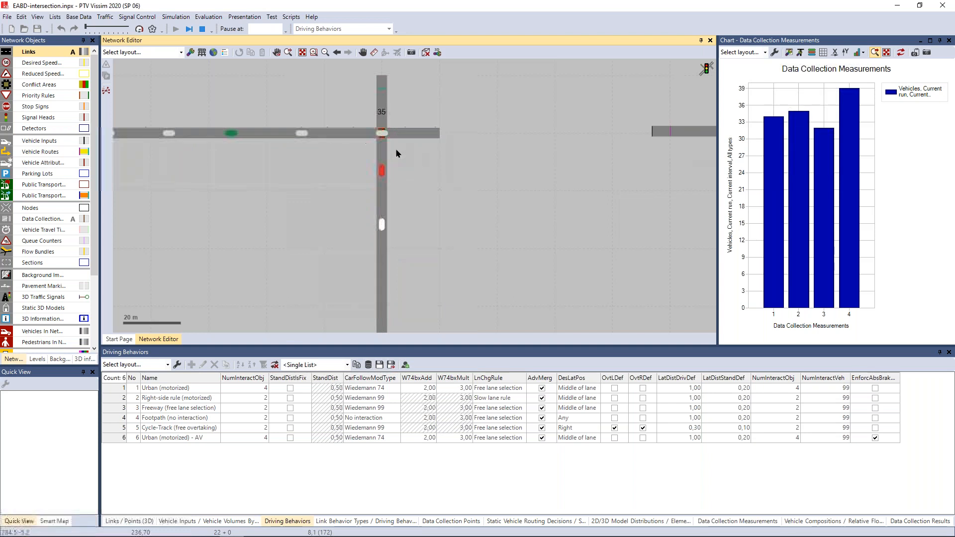
pyautogui.scroll(-3, 394, 110)
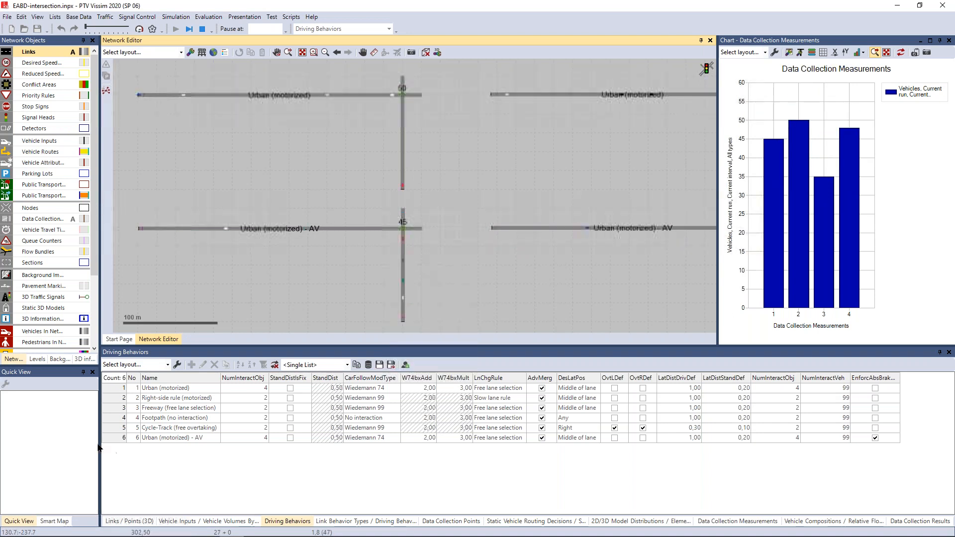
# - Check the autonomous driving settings of the "Urban (motorized) - AV" driving behavior, focusing on Enforce absolute braking distance
pyautogui.click(113, 438)
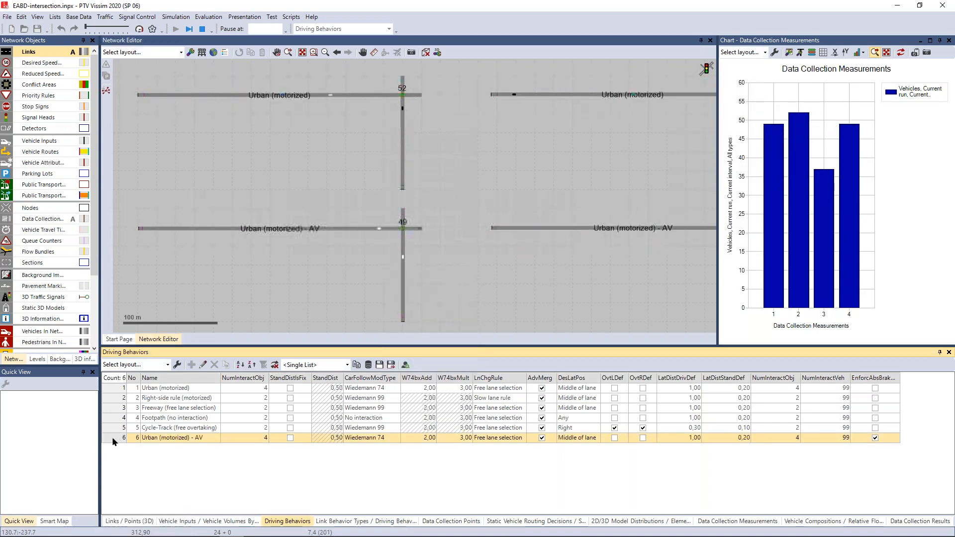
pyautogui.doubleClick(157, 438)
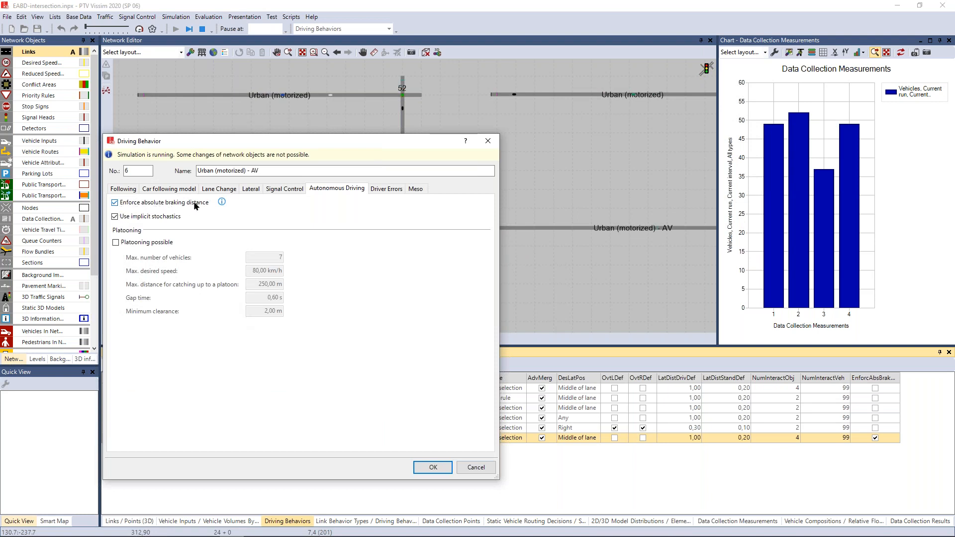
pyautogui.click(488, 141)
# - Compare traffic at the first "Urban (motorized)" and "Urban (motorized) - AV" intersections, looking closely at the AV conflict area
pyautogui.moveTo(586, 151); pyautogui.dragTo(501, 165)
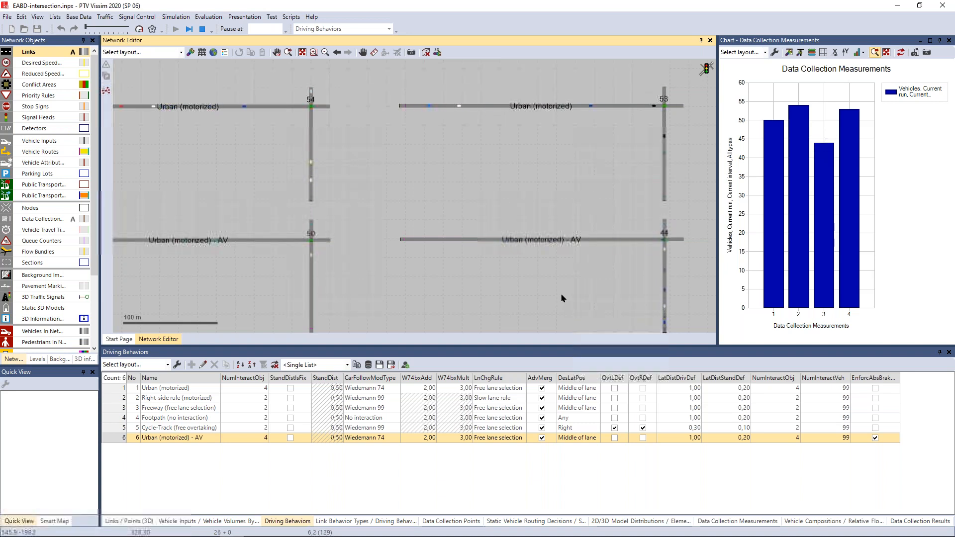
pyautogui.moveTo(540, 267); pyautogui.dragTo(517, 269)
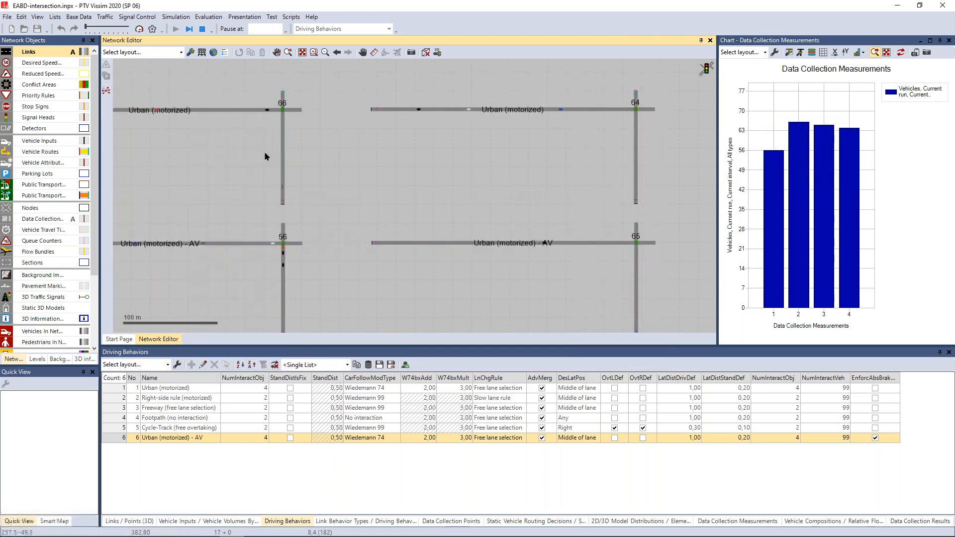
pyautogui.scroll(3, 260, 163)
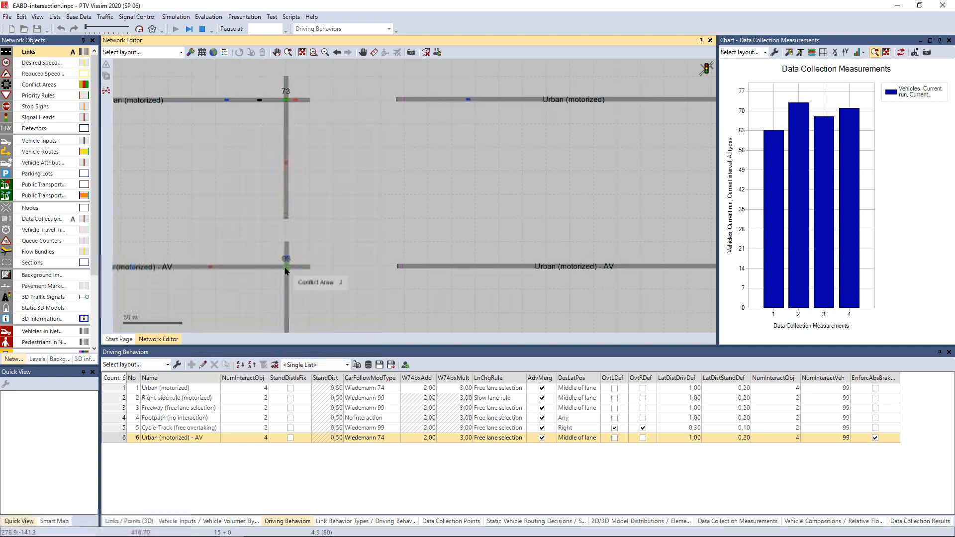
pyautogui.moveTo(296, 252); pyautogui.dragTo(287, 269)
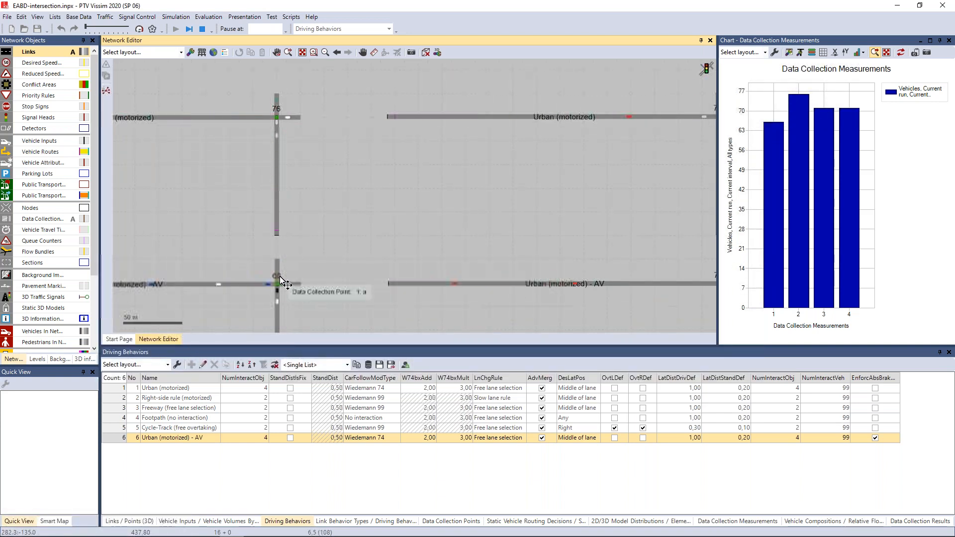
pyautogui.scroll(3, 281, 282)
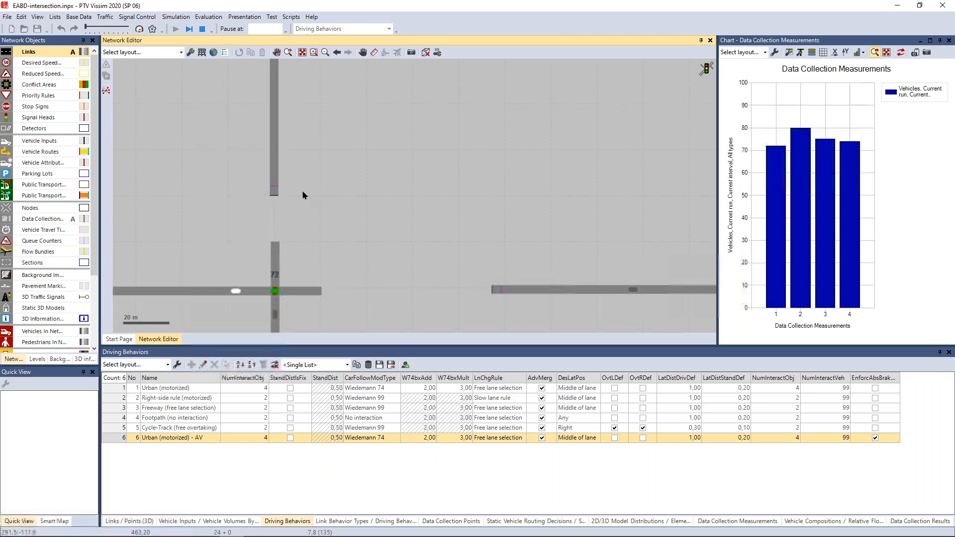
pyautogui.scroll(-2, 285, 164)
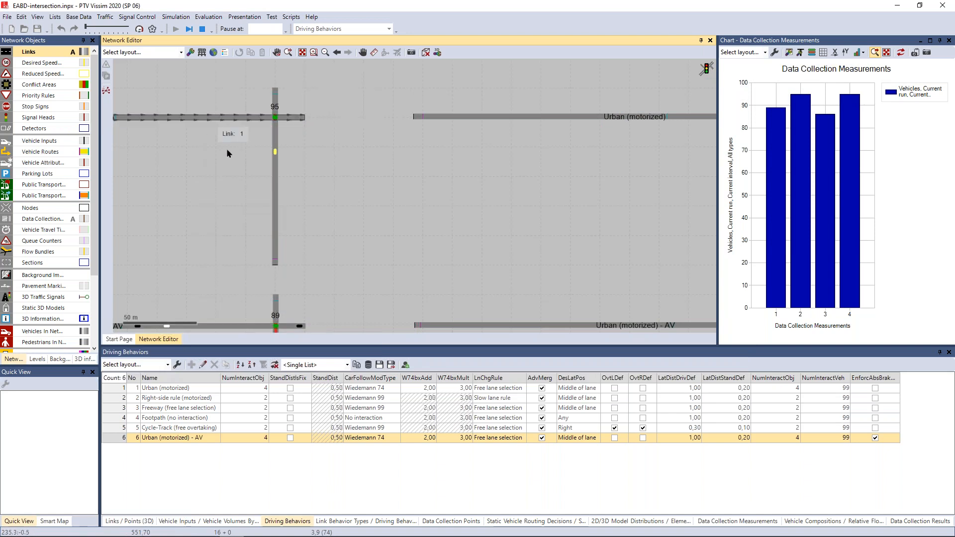
# - Examine how vehicles cross the second "Urban (motorized) - AV" intersection and check its vehicle count in the Data Collection Measurements chart
pyautogui.scroll(-3, 323, 100)
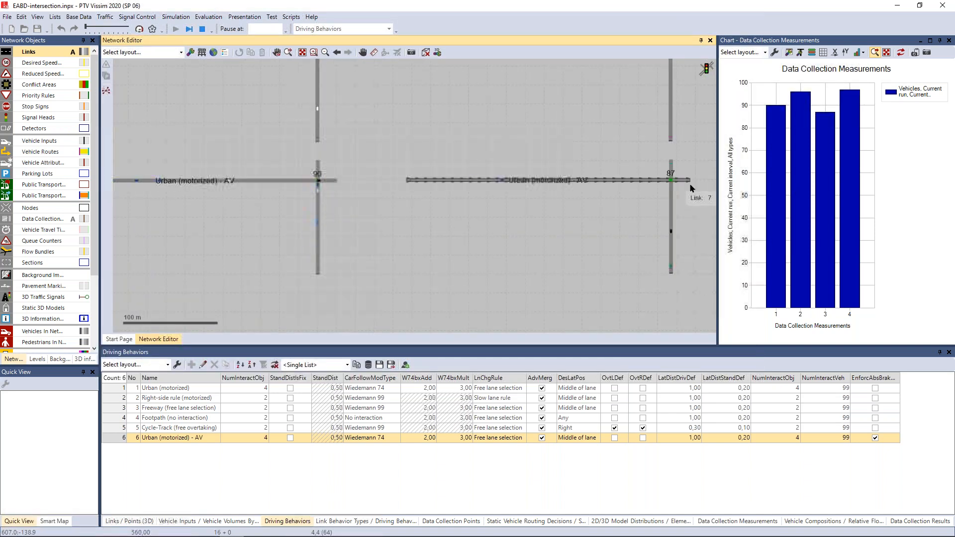
pyautogui.scroll(-2, 331, 213)
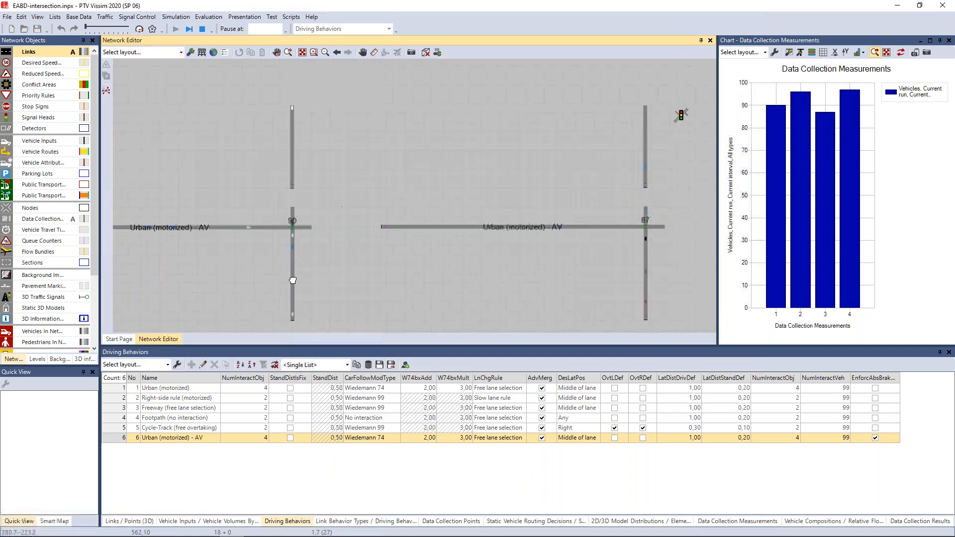
pyautogui.scroll(2, 411, 102)
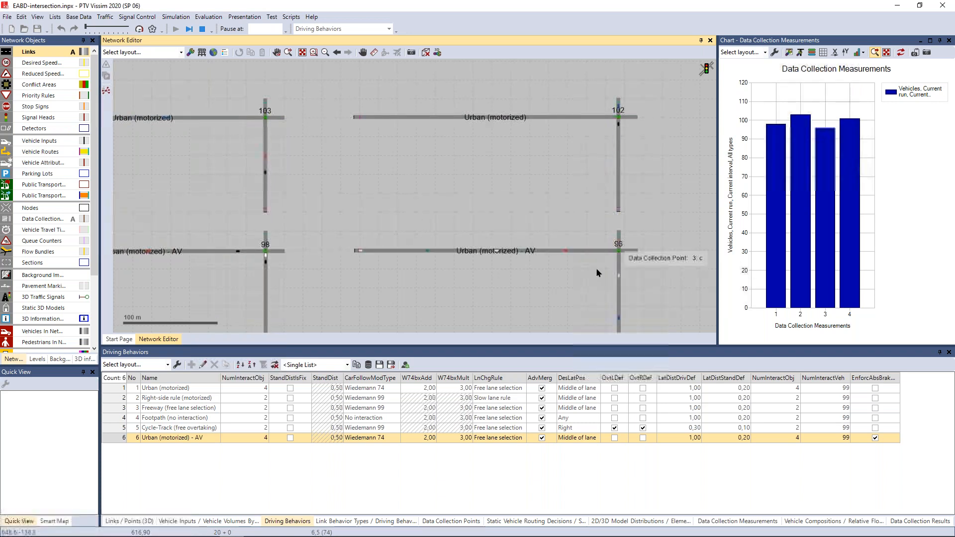
pyautogui.moveTo(573, 291); pyautogui.dragTo(575, 275)
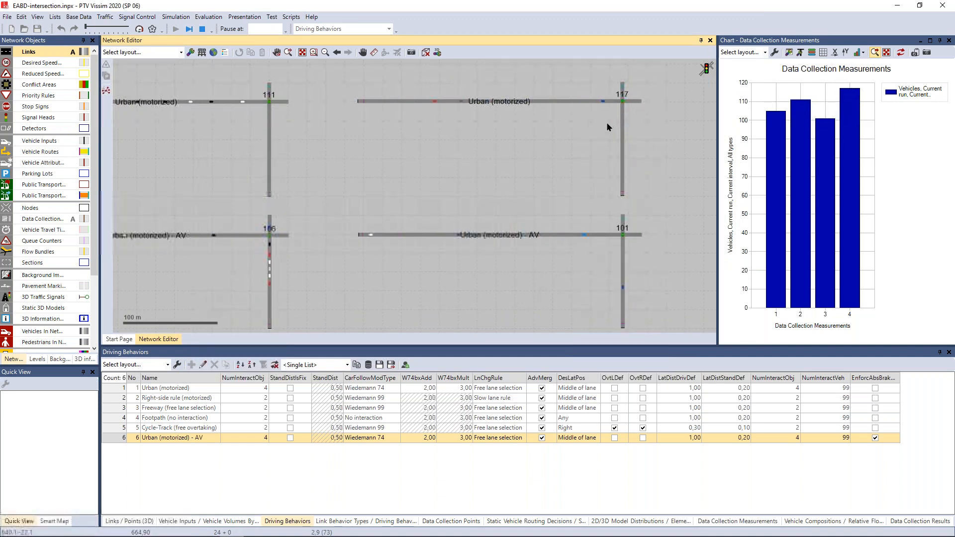
pyautogui.moveTo(607, 127); pyautogui.dragTo(575, 148)
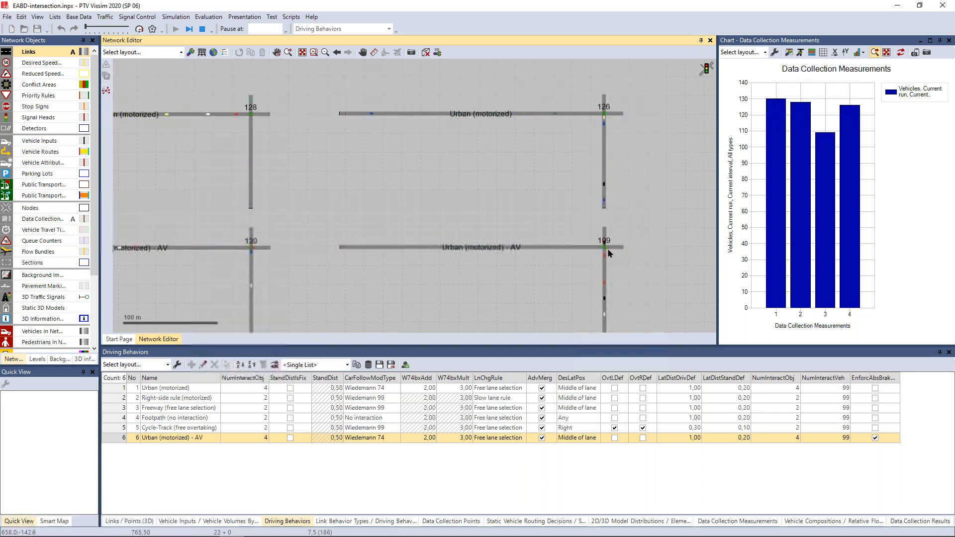
pyautogui.scroll(5, 614, 241)
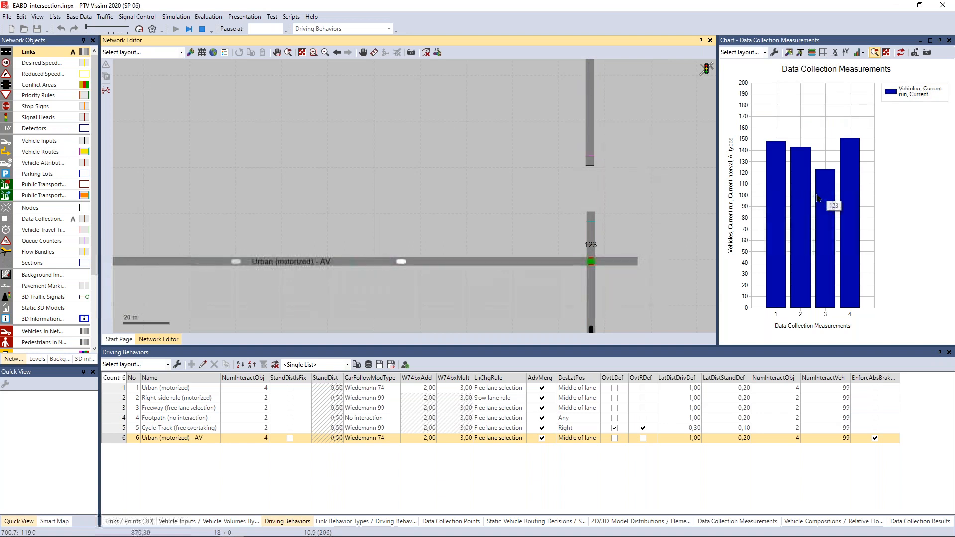
pyautogui.scroll(-4, 646, 142)
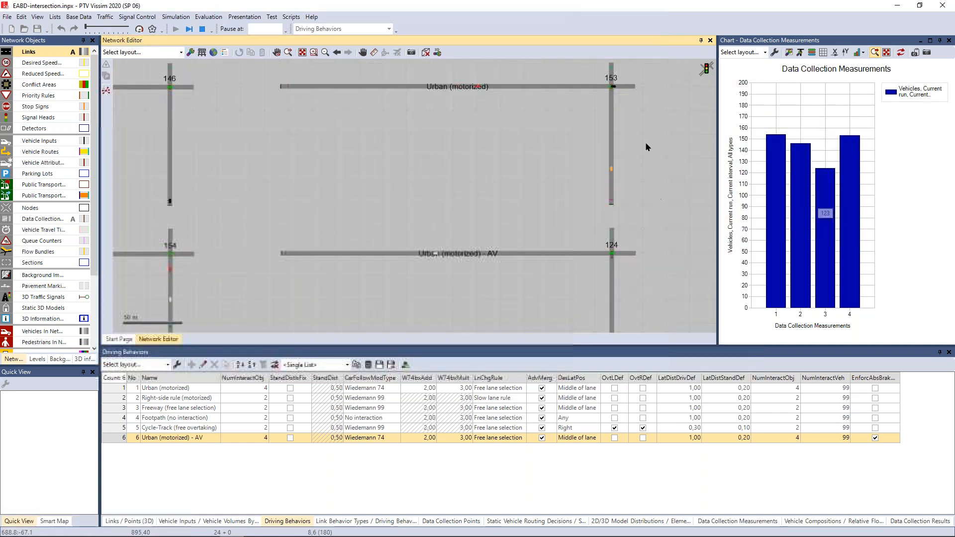
# - Compare the vehicle counts of all four intersections in the network and in the Data Collection Measurements chart
pyautogui.scroll(2, 601, 131)
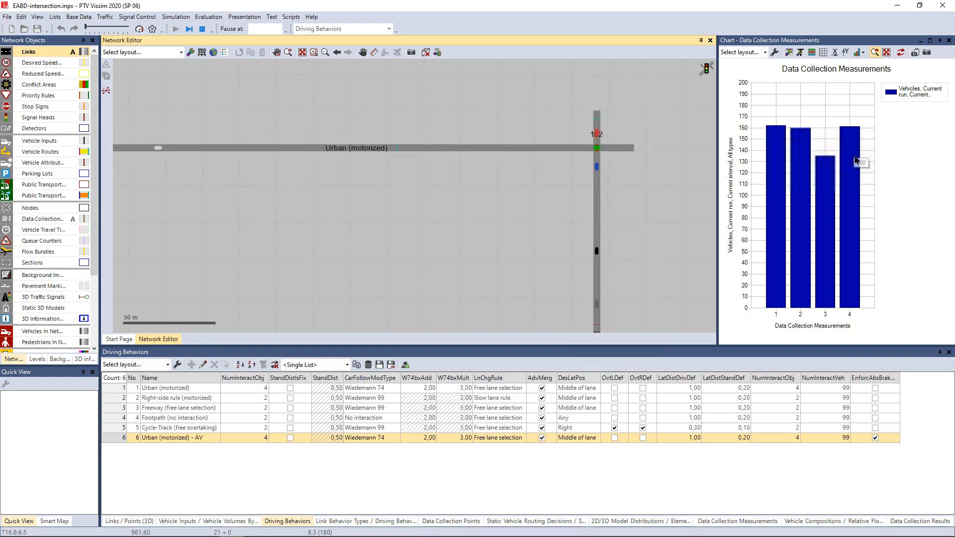
pyautogui.scroll(-3, 662, 194)
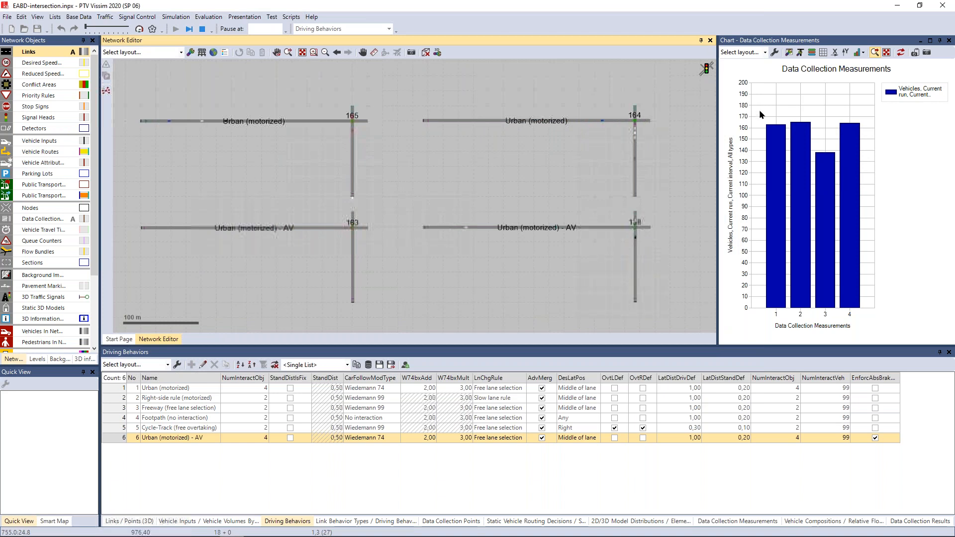
pyautogui.scroll(3, 345, 110)
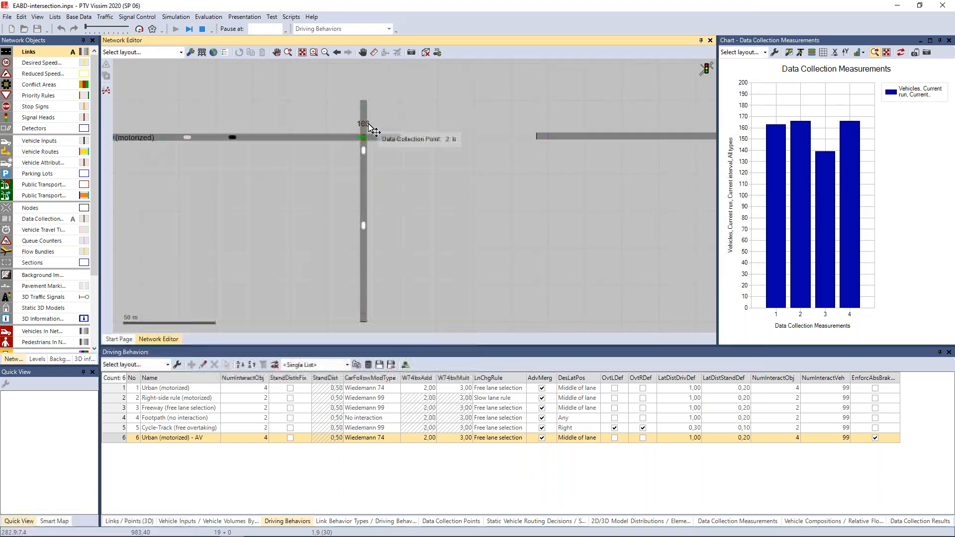
pyautogui.scroll(-2, 324, 151)
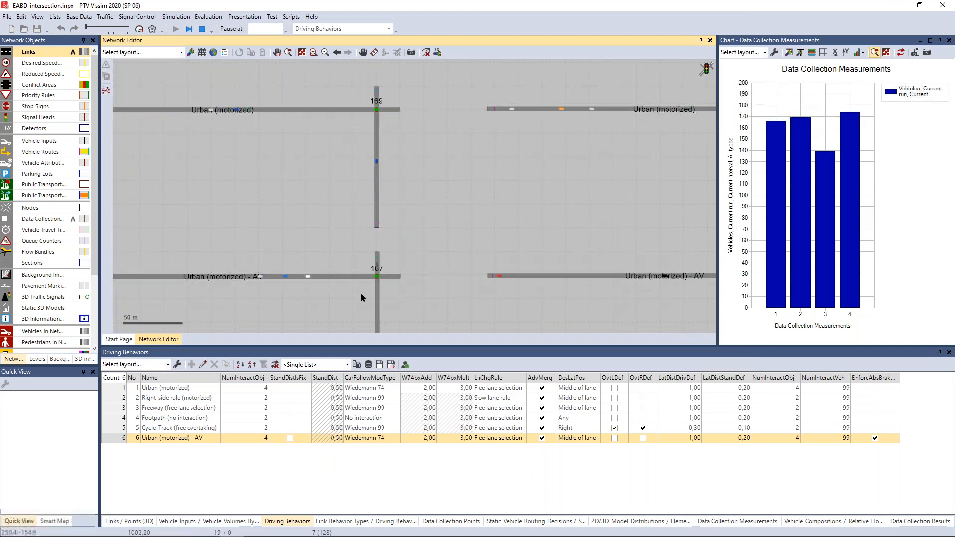
pyautogui.scroll(-2, 477, 203)
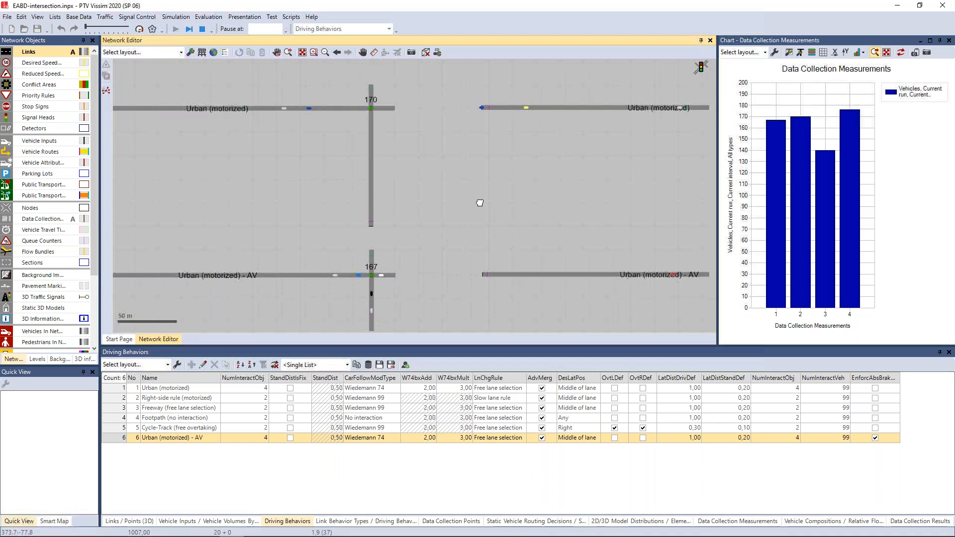
pyautogui.scroll(-2, 449, 192)
pyautogui.scroll(2, 488, 182)
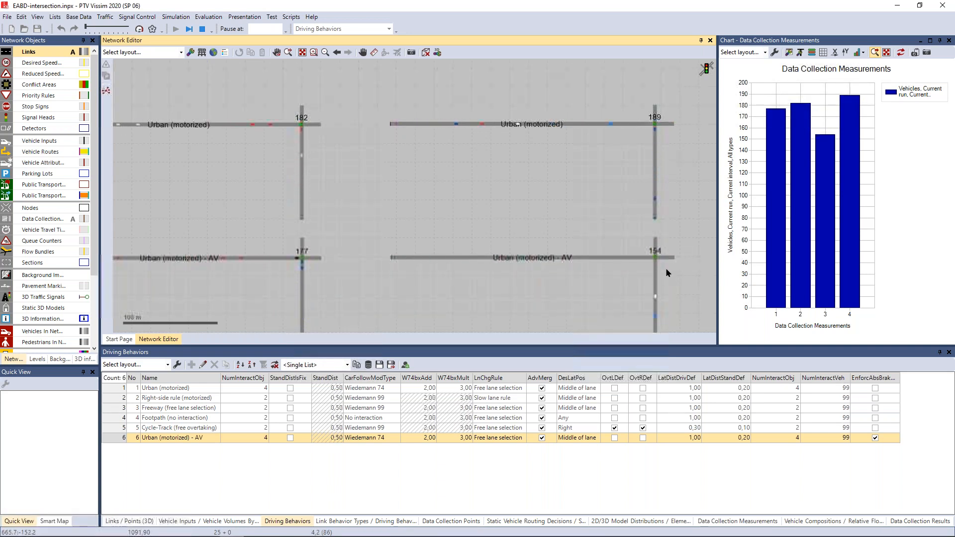
pyautogui.scroll(2, 665, 269)
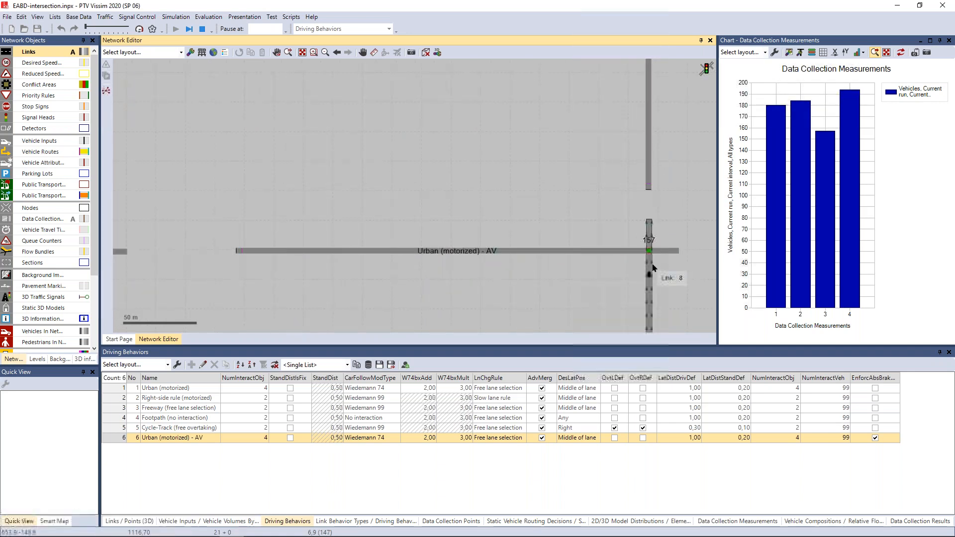
pyautogui.scroll(-2, 632, 272)
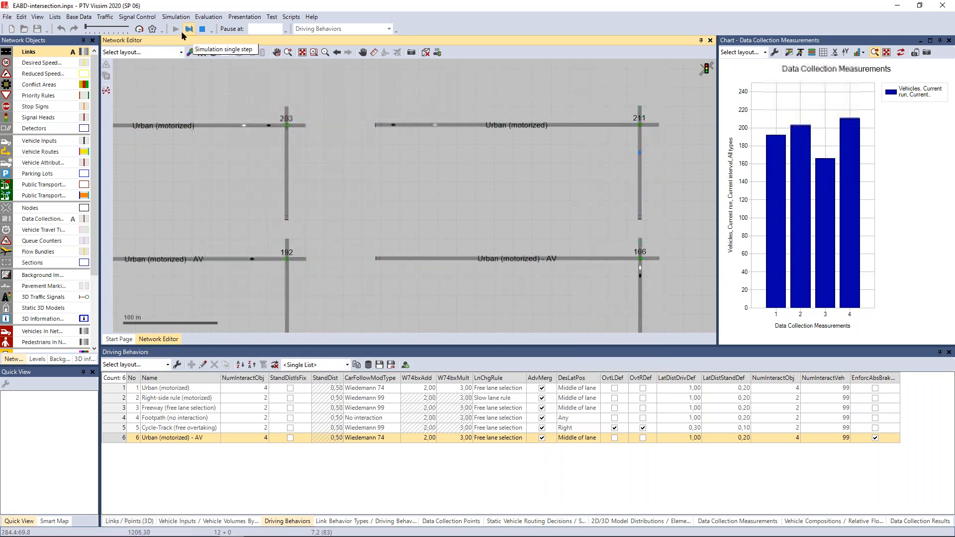
# - Stop the running EABD-intersection simulation and put the File Explorer window with the EABD_examples folder away
pyautogui.click(202, 28)
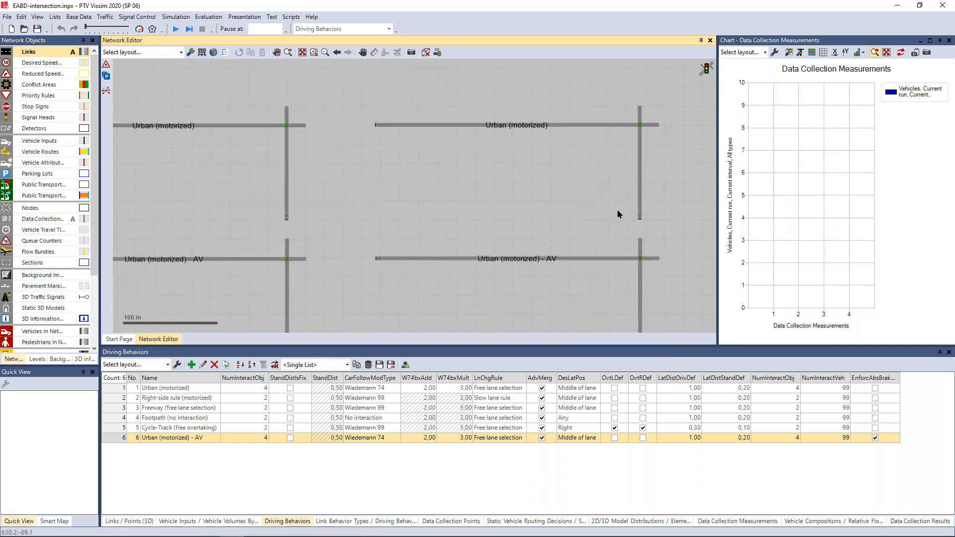
pyautogui.hotkey('alt', 'Tab')
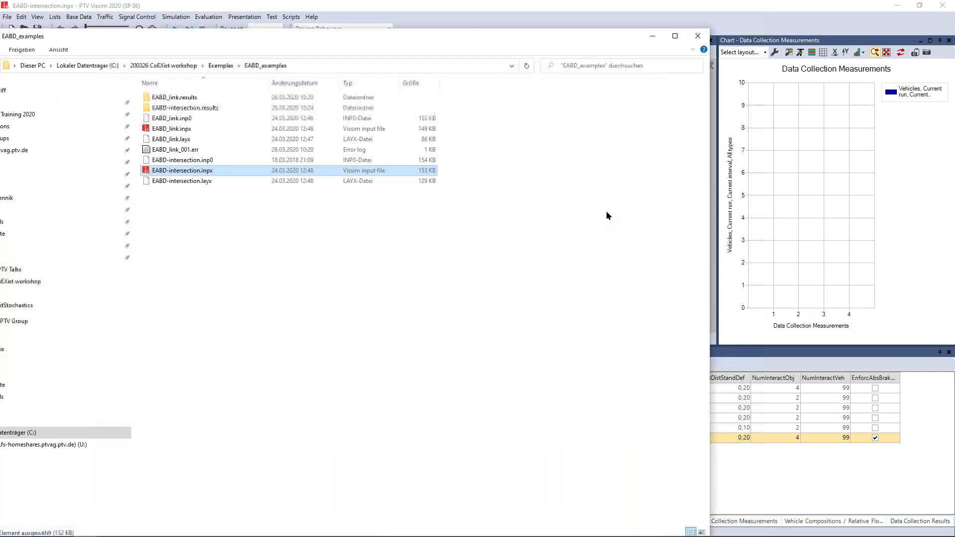
pyautogui.click(659, 36)
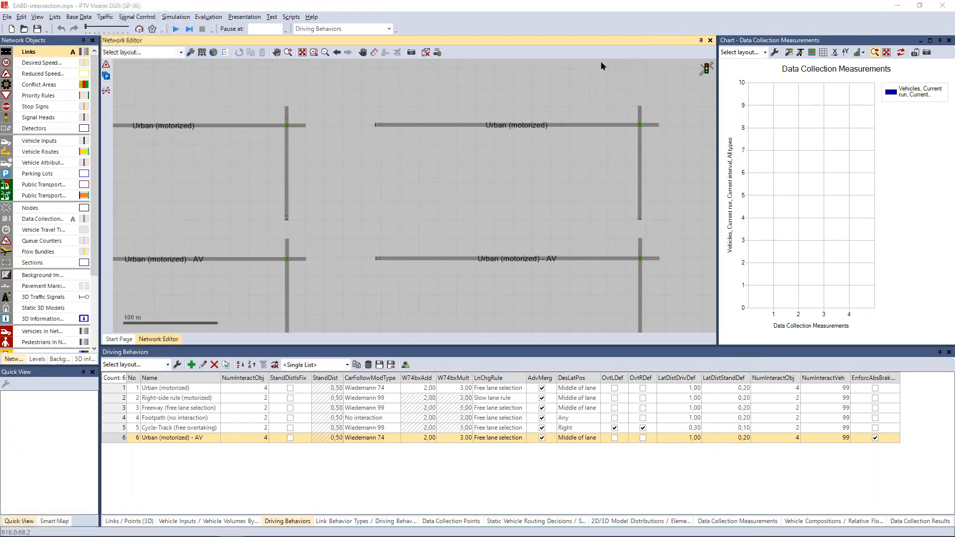
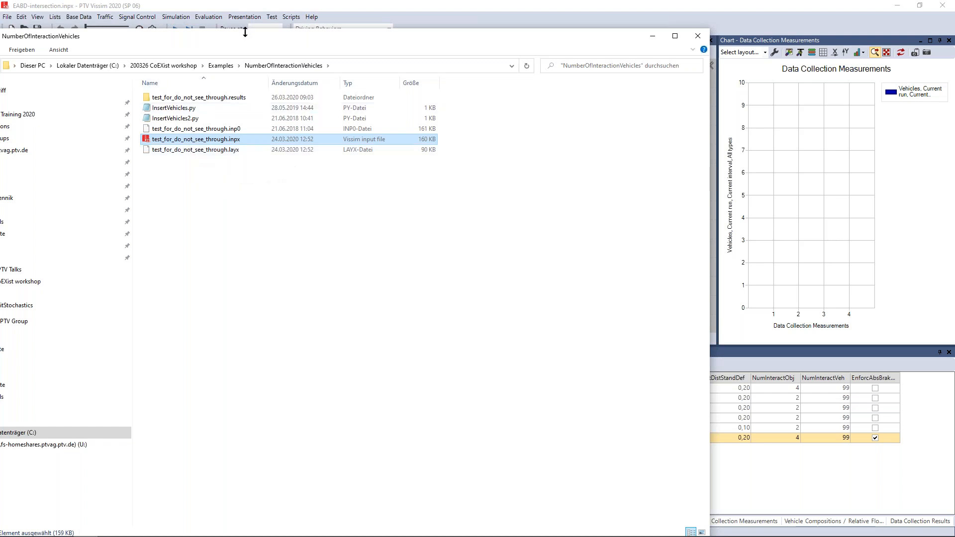
# - Load test_for_do_not_see_through.inpx from the NumberOfInteractionVehicles folder into Vissim, ignoring the warnings
pyautogui.moveTo(240, 37); pyautogui.dragTo(142, 50)
pyautogui.moveTo(124, 153); pyautogui.dragTo(655, 163)
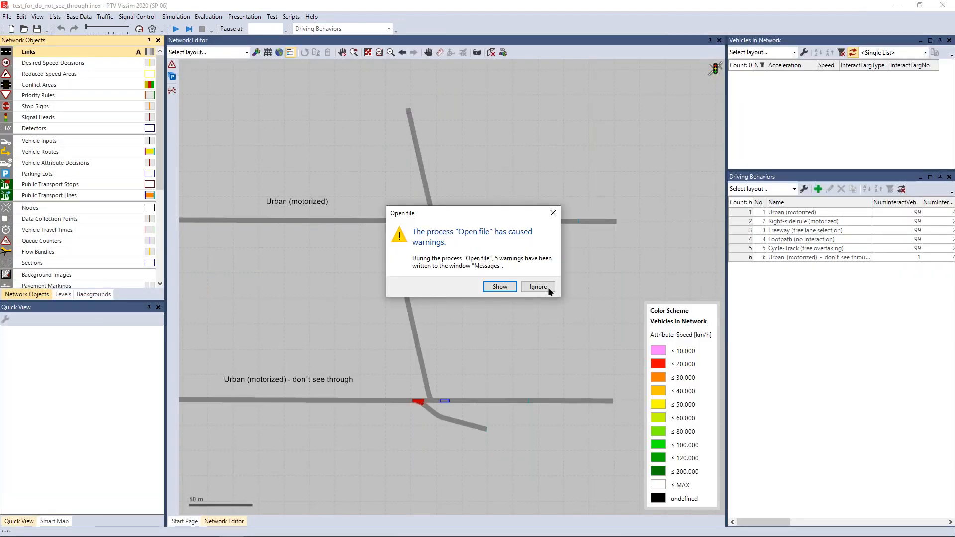
pyautogui.click(537, 287)
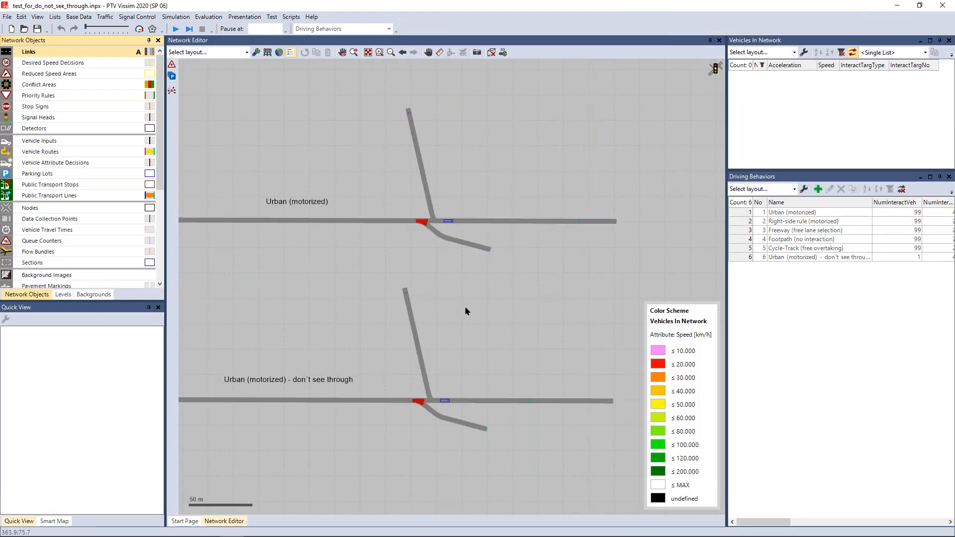
pyautogui.moveTo(465, 311); pyautogui.dragTo(479, 309)
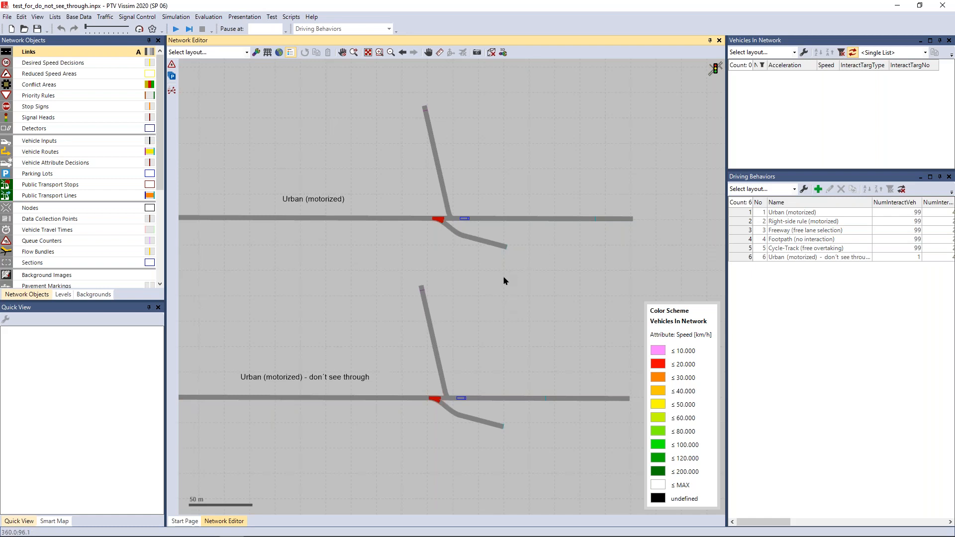
pyautogui.moveTo(504, 277); pyautogui.dragTo(505, 264)
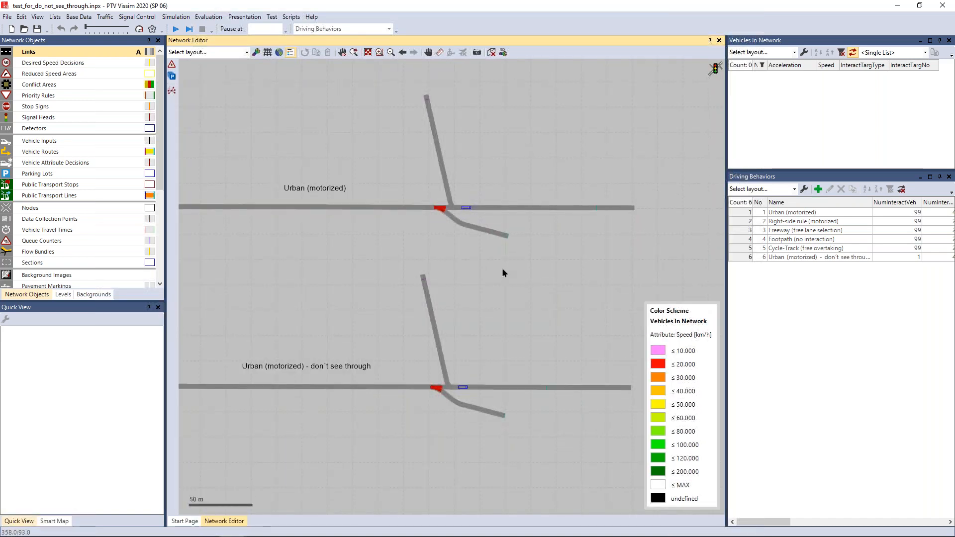
pyautogui.scroll(-1, 503, 271)
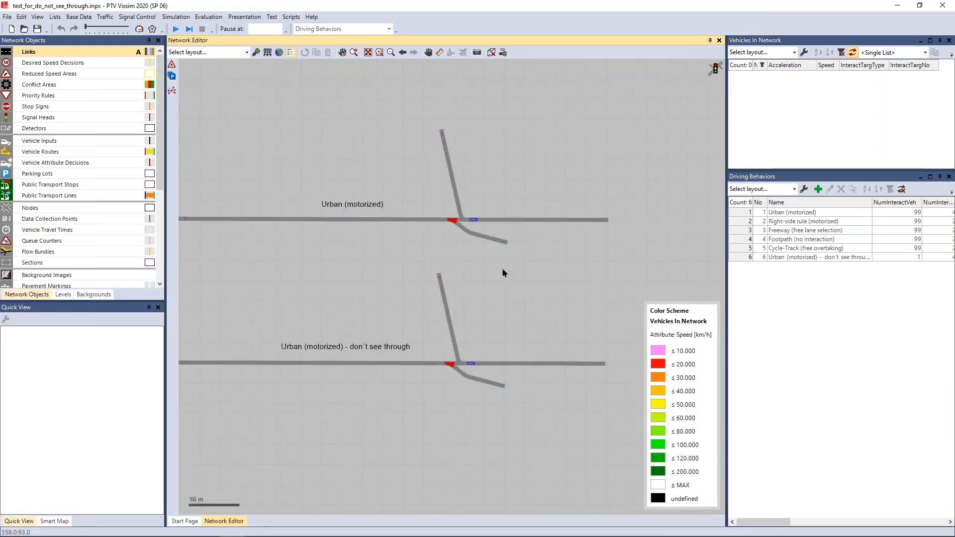
# - Run the simulation and examine the vehicles entering the "Urban (motorized)" and "Urban (motorized) - don't see through" links
pyautogui.moveTo(368, 258); pyautogui.dragTo(405, 251)
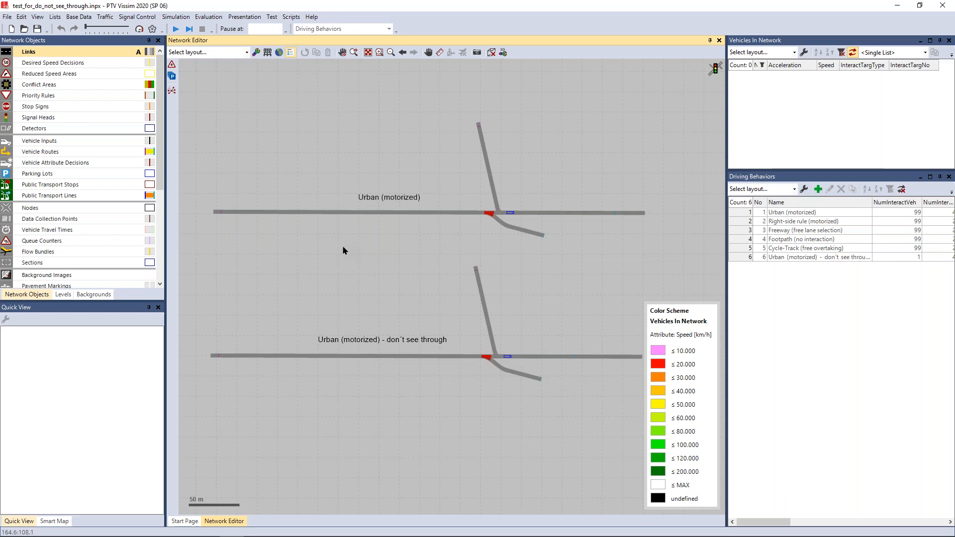
pyautogui.press('F5')
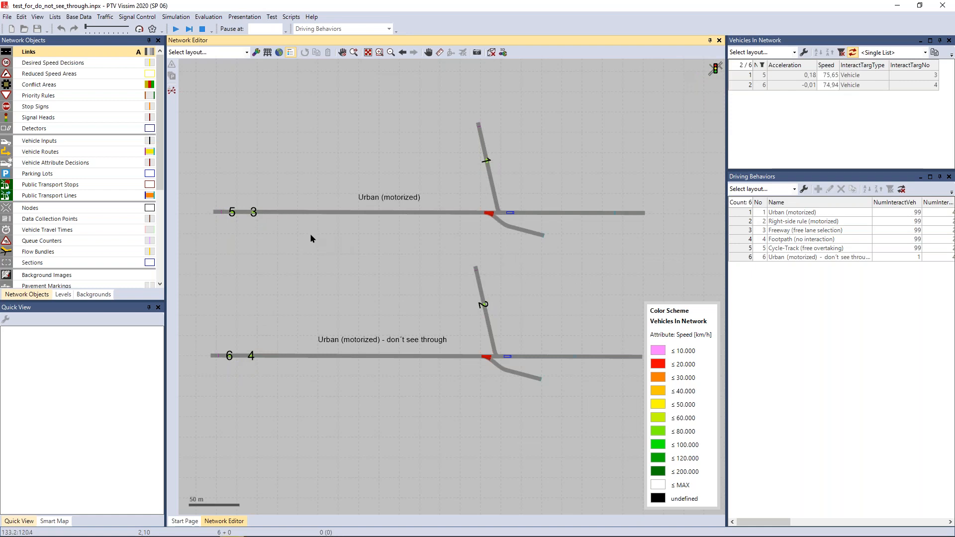
pyautogui.scroll(2, 286, 219)
pyautogui.scroll(-2, 289, 220)
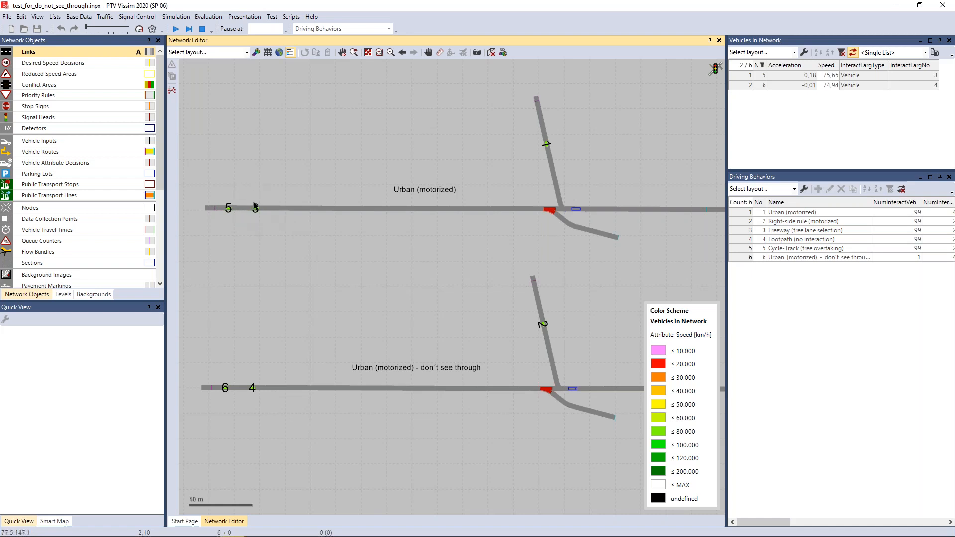
pyautogui.scroll(2, 257, 205)
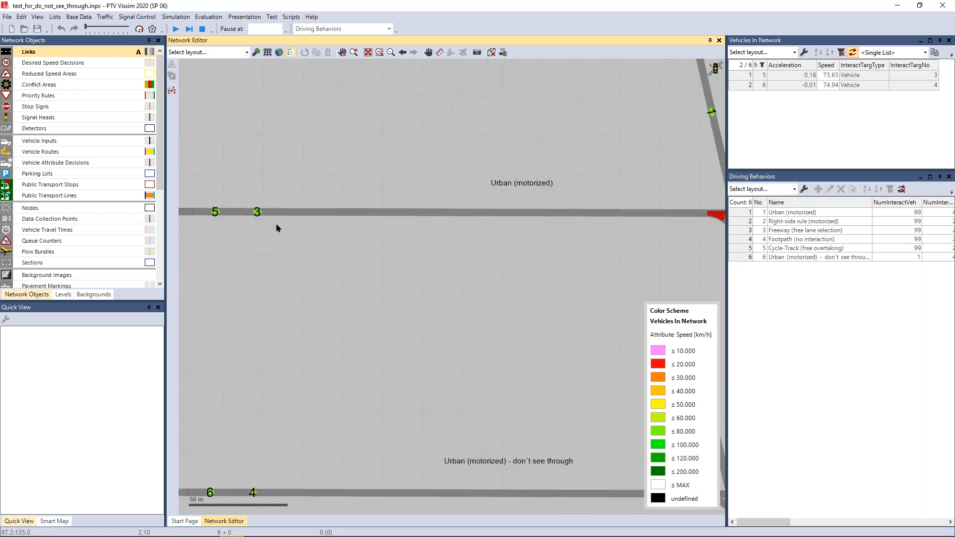
pyautogui.scroll(-2, 288, 164)
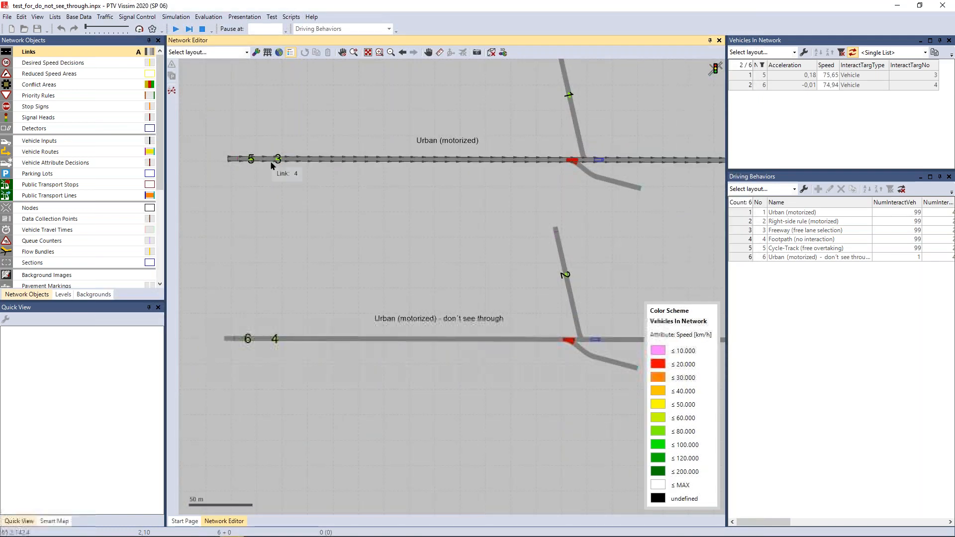
pyautogui.scroll(-1, 426, 198)
pyautogui.scroll(1, 503, 96)
# - Examine the side road and the parking lot beyond the junction on the "Urban (motorized)" link as the simulation advances
pyautogui.moveTo(502, 96); pyautogui.dragTo(470, 148)
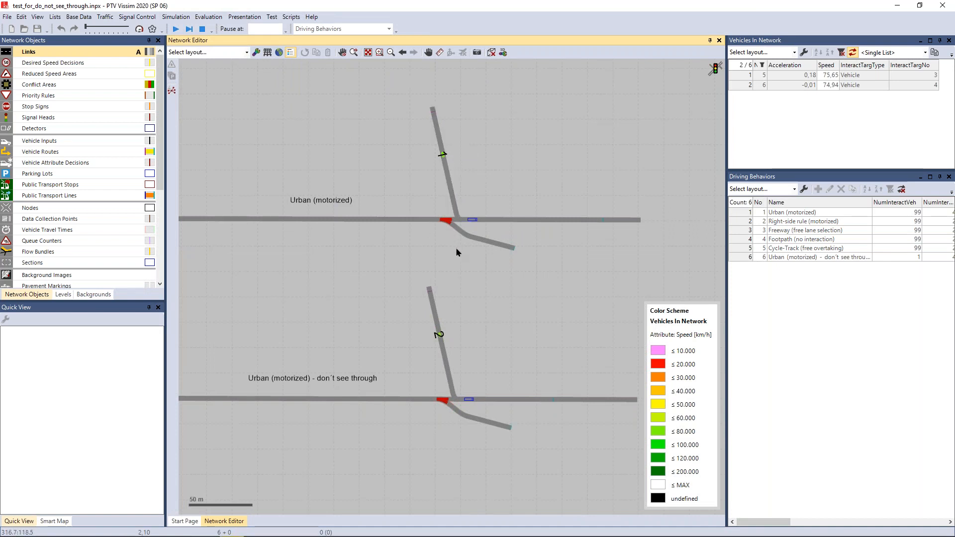
pyautogui.scroll(2, 457, 152)
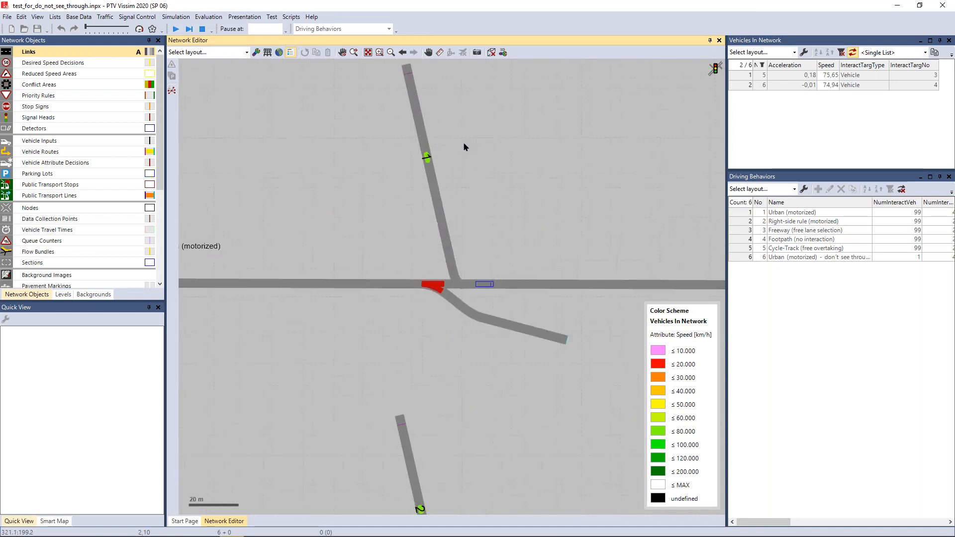
pyautogui.scroll(1, 464, 140)
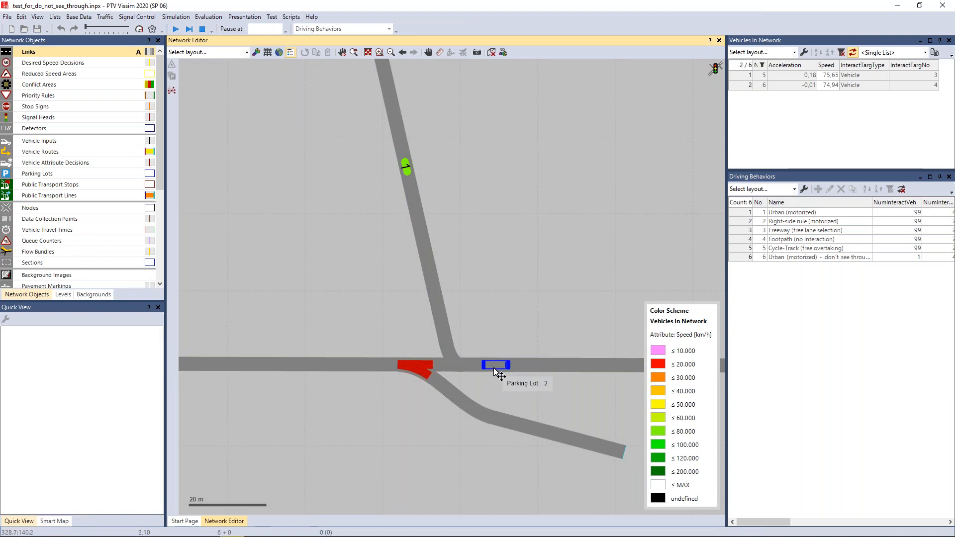
pyautogui.moveTo(499, 373); pyautogui.dragTo(501, 318)
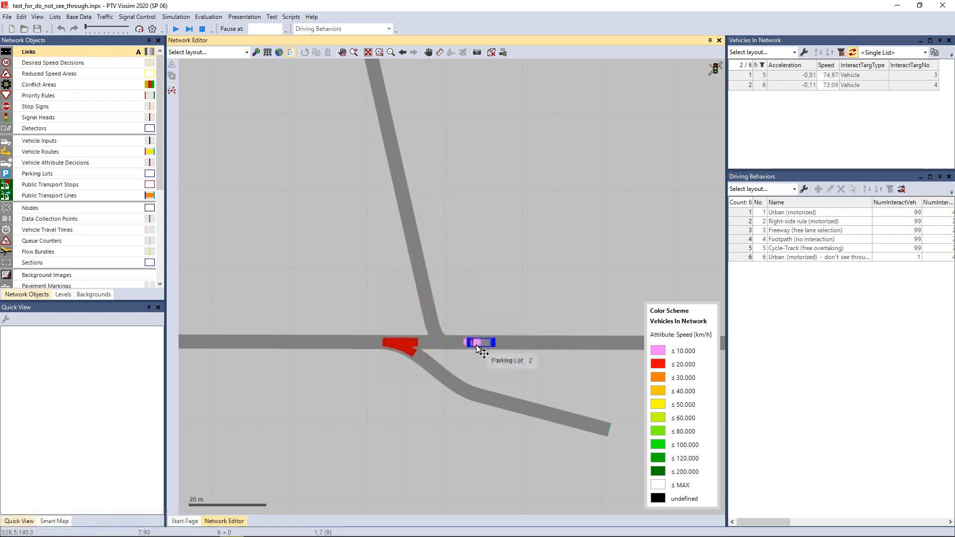
# - Compare the vehicles approaching both junctions and check vehicle 5's interaction target in the Vehicles In Network list
pyautogui.scroll(-4, 486, 195)
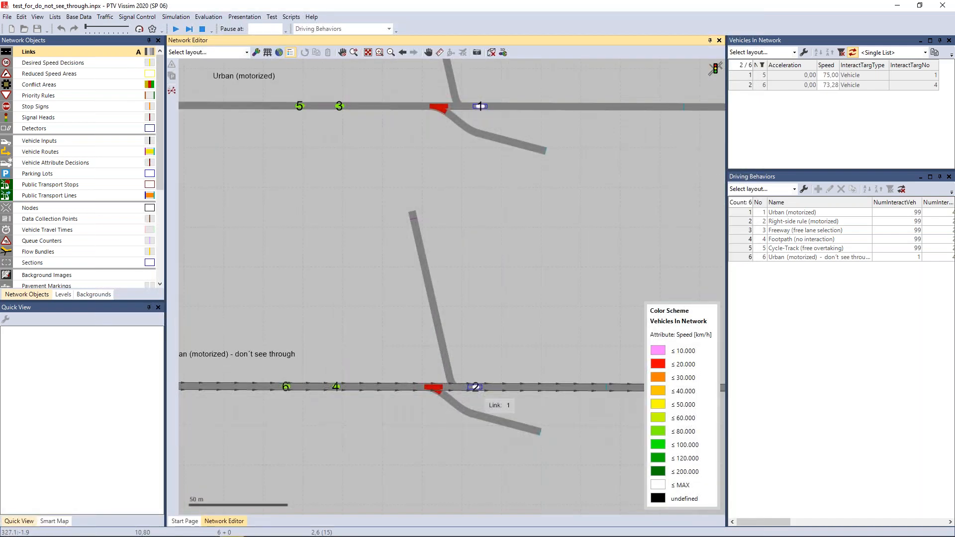
pyautogui.scroll(1, 303, 300)
pyautogui.scroll(1, 277, 273)
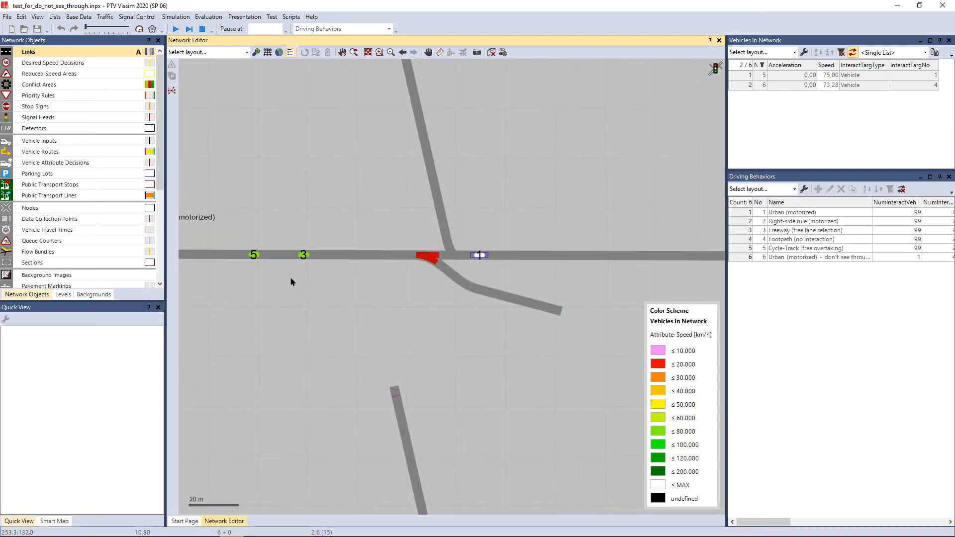
pyautogui.moveTo(272, 279); pyautogui.dragTo(316, 255)
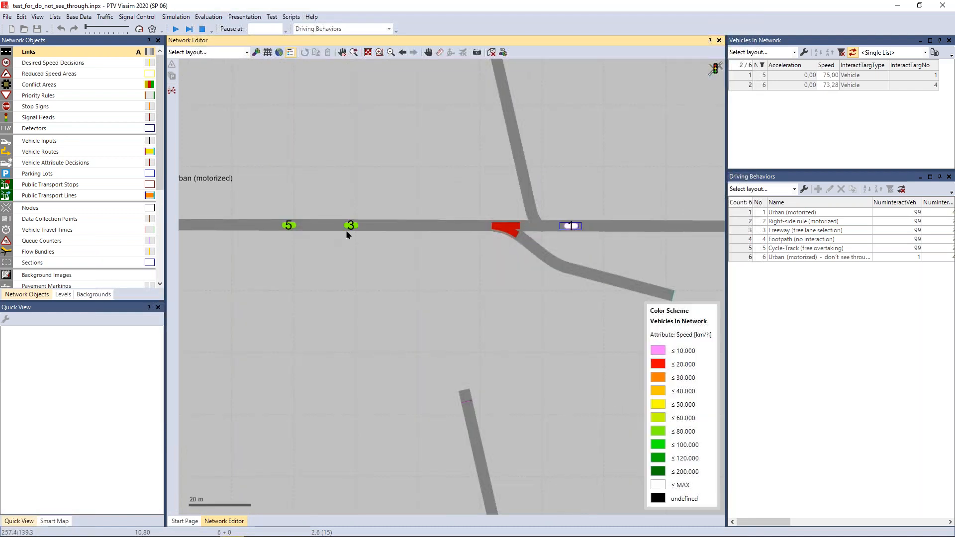
pyautogui.scroll(2, 480, 291)
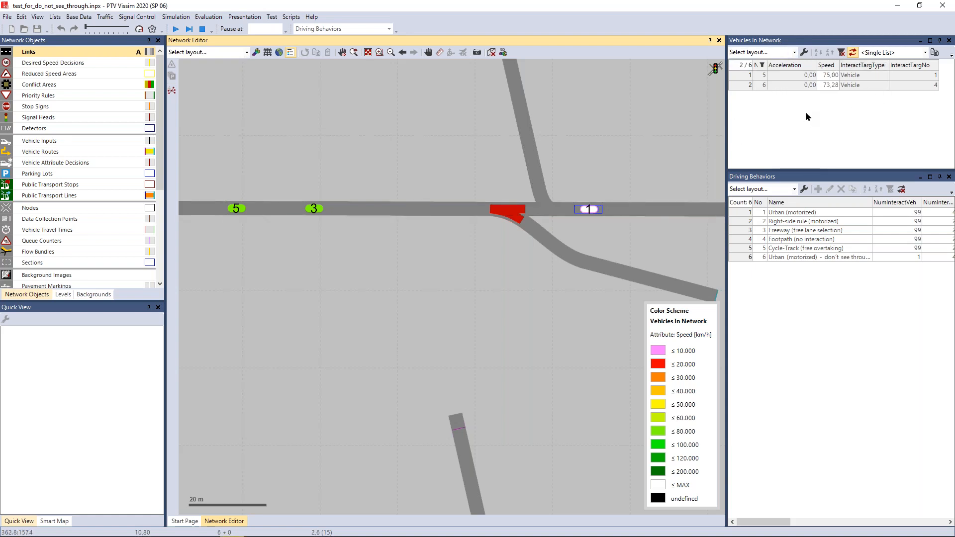
pyautogui.click(741, 76)
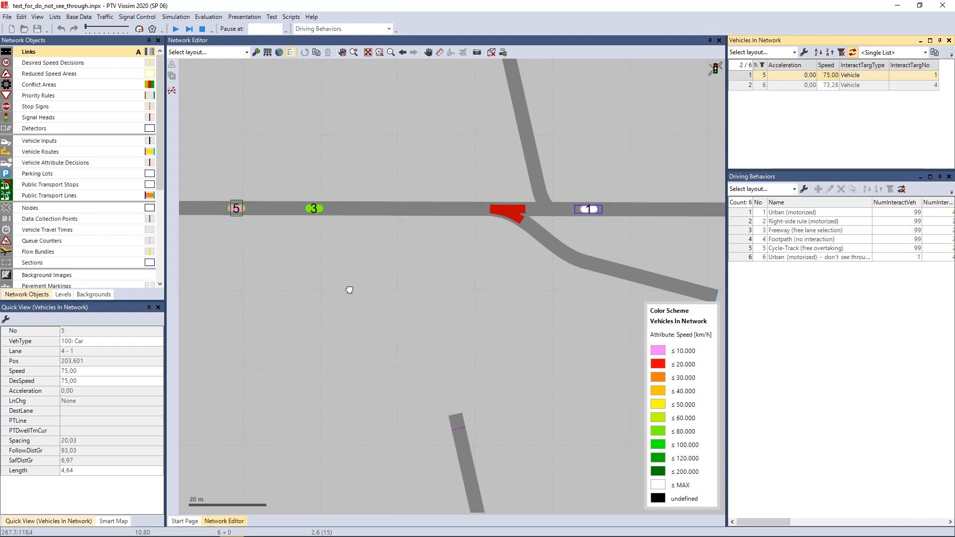
# - Select vehicle 6 on the "don't see through" link and check its interaction target
pyautogui.scroll(3, 362, 297)
pyautogui.moveTo(371, 321); pyautogui.dragTo(347, 188)
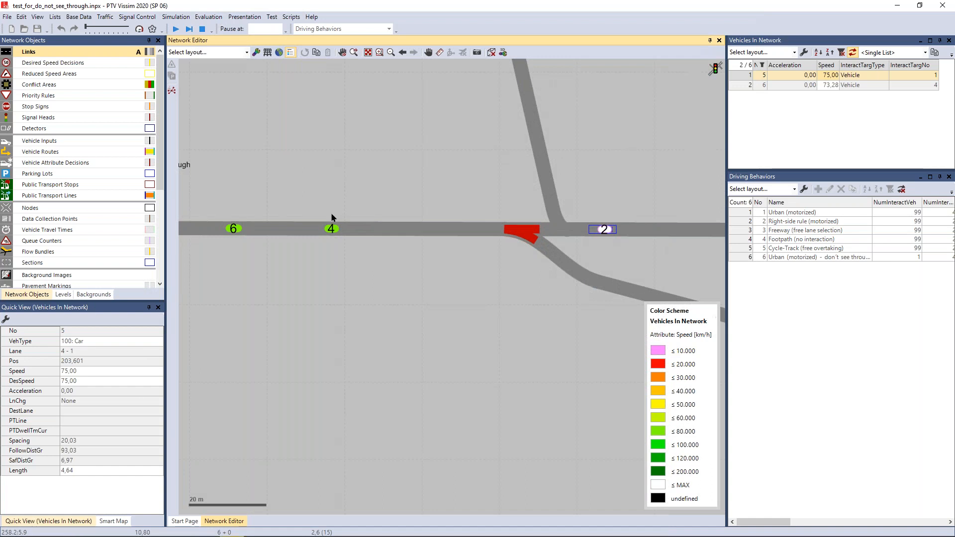
pyautogui.click(234, 231)
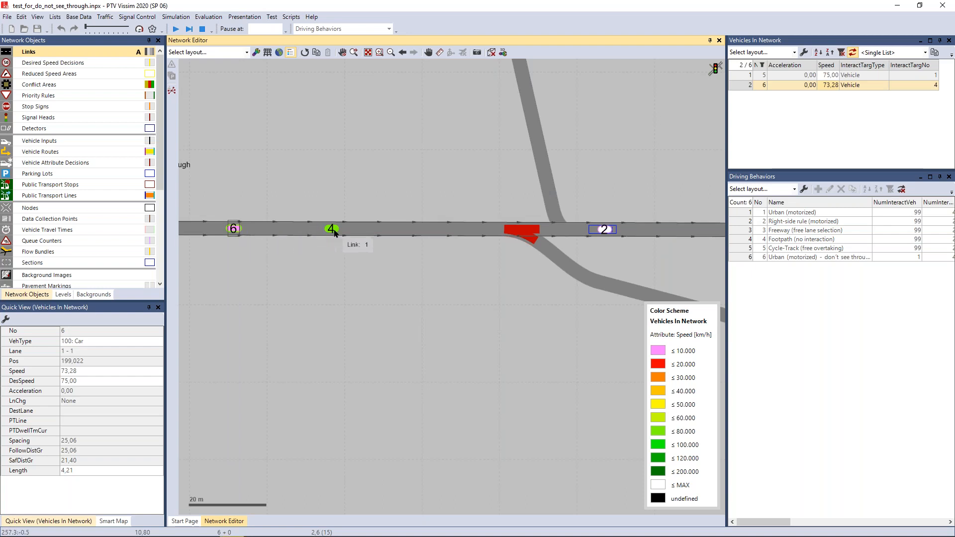
# - Continue the simulation and follow vehicle 5 on the "Urban (motorized)" link as it brakes toward parked vehicle 1
pyautogui.scroll(5, 336, 169)
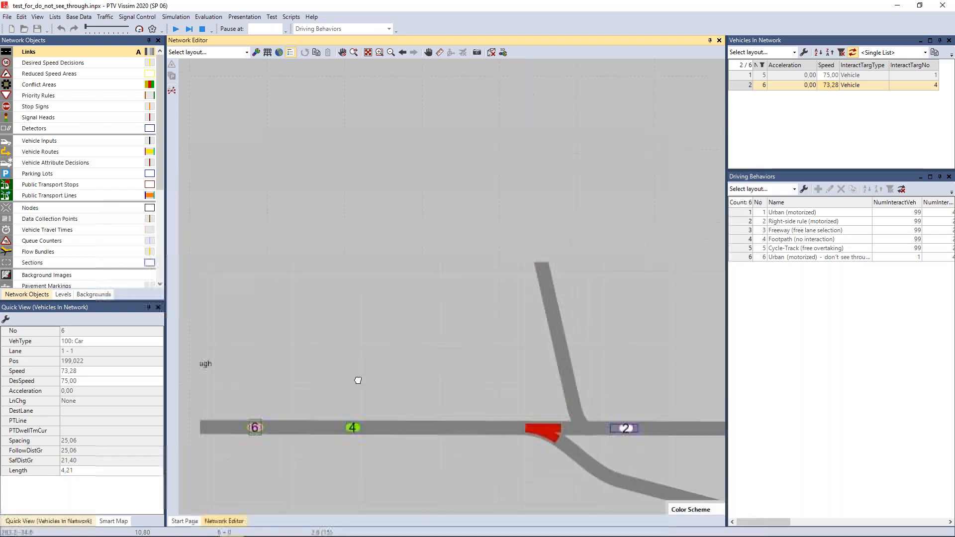
pyautogui.scroll(5, 337, 175)
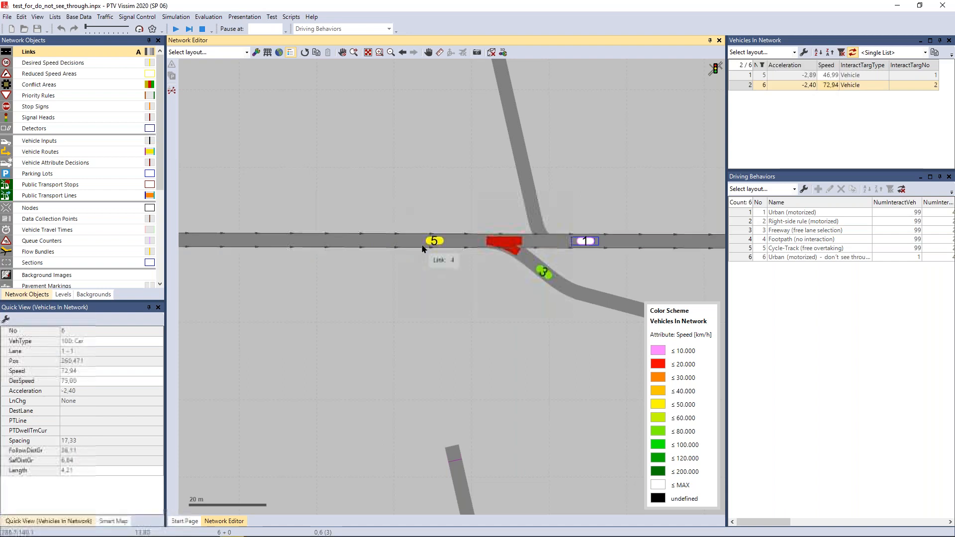
pyautogui.scroll(5, 588, 254)
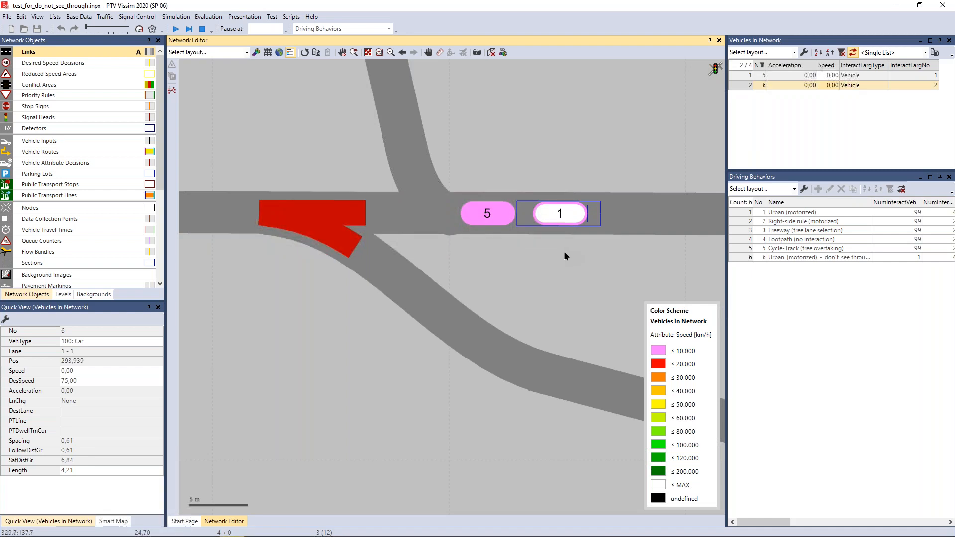
# - Examine where vehicle 6 halts relative to parked vehicle 2 on the "don't see through" link, and stop the simulation
pyautogui.moveTo(535, 271); pyautogui.dragTo(511, 162)
pyautogui.scroll(-5, 502, 194)
pyautogui.scroll(3, 465, 295)
pyautogui.scroll(-3, 468, 300)
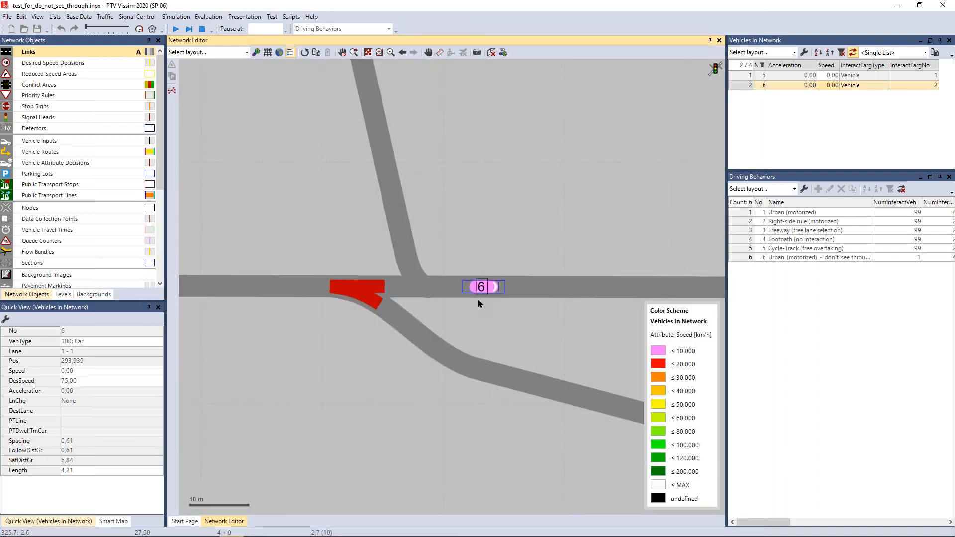
pyautogui.scroll(2, 480, 304)
pyautogui.click(202, 29)
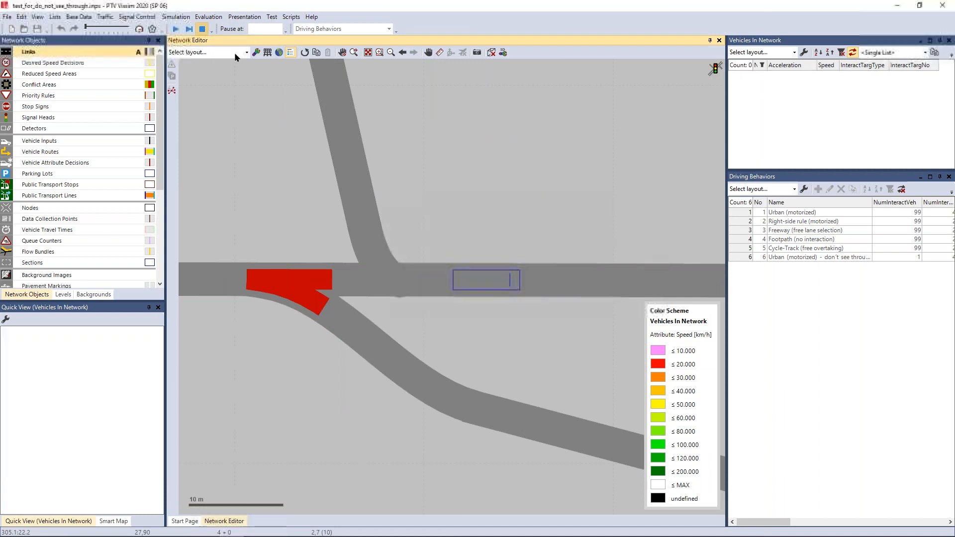
# - Rerun the simulation up to the moment vehicle 4 turns off, and check vehicle 6's interaction target and acceleration
pyautogui.scroll(-1, 259, 94)
pyautogui.scroll(-2, 409, 192)
pyautogui.scroll(1, 396, 196)
pyautogui.press('F6')
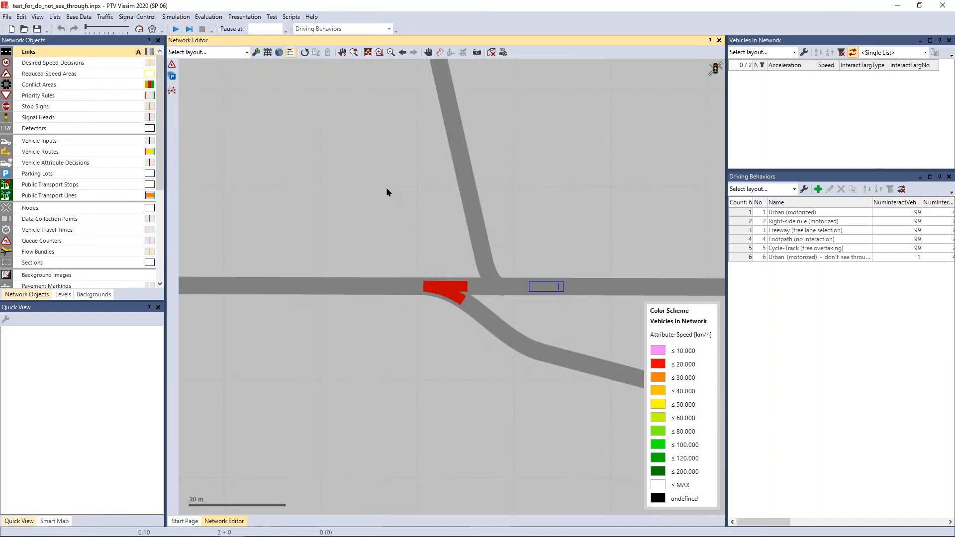
pyautogui.press('F5')
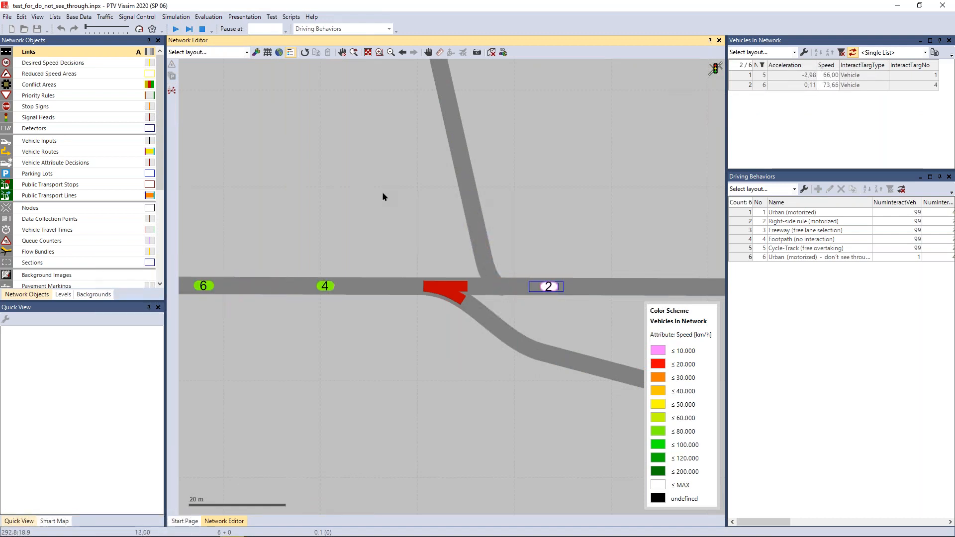
pyautogui.click(214, 287)
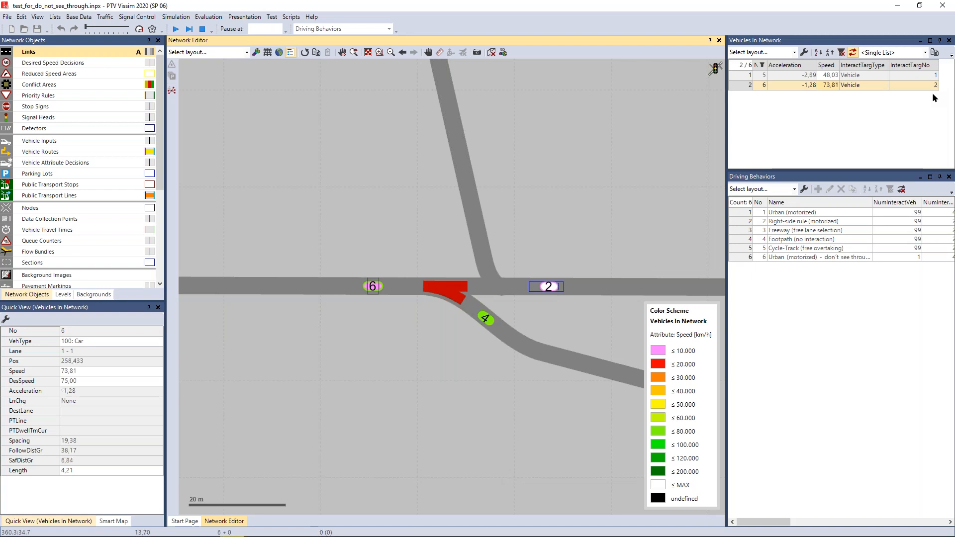
pyautogui.scroll(2, 462, 325)
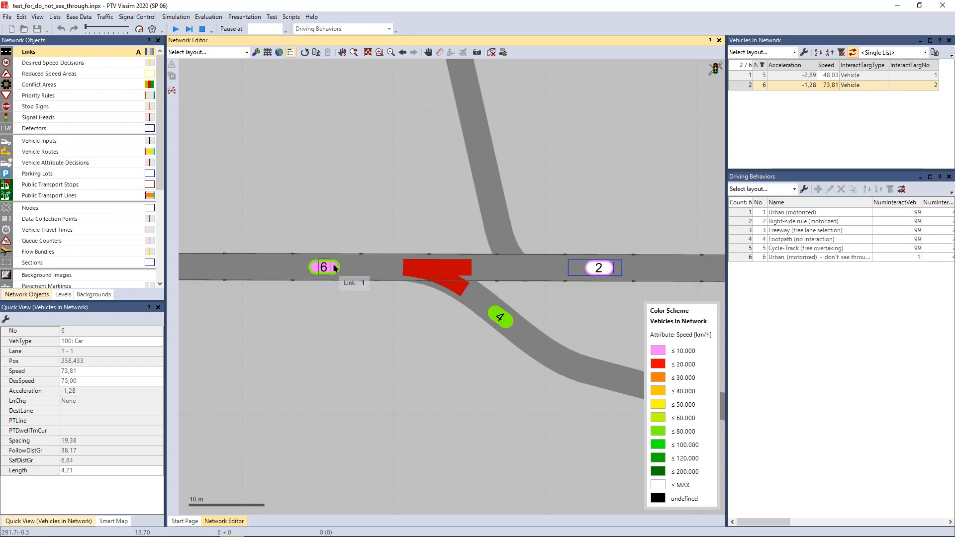
# - Continue the simulation until vehicle 6 reaches the parking lot and compare its position with vehicle 5 on the other network
pyautogui.press('F5')
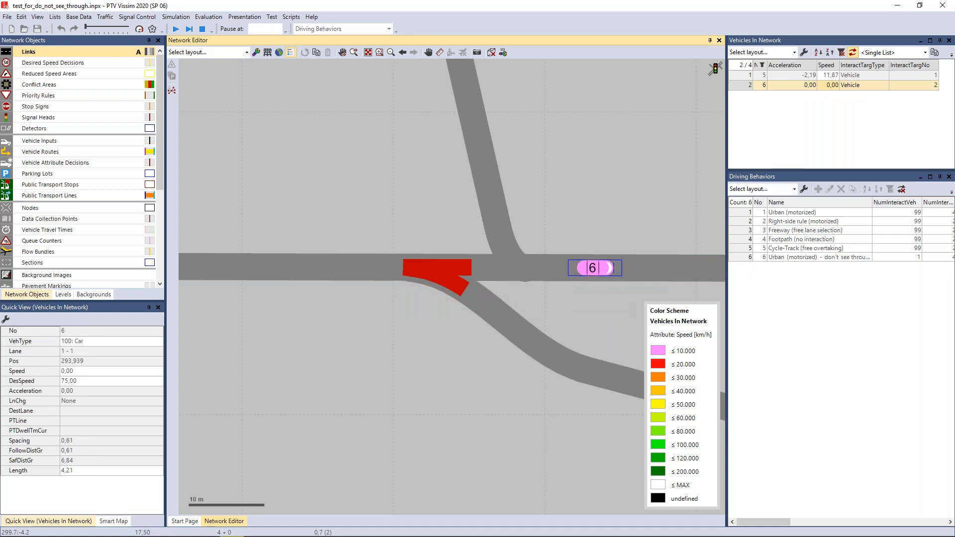
pyautogui.scroll(-3, 359, 311)
pyautogui.scroll(-3, 316, 310)
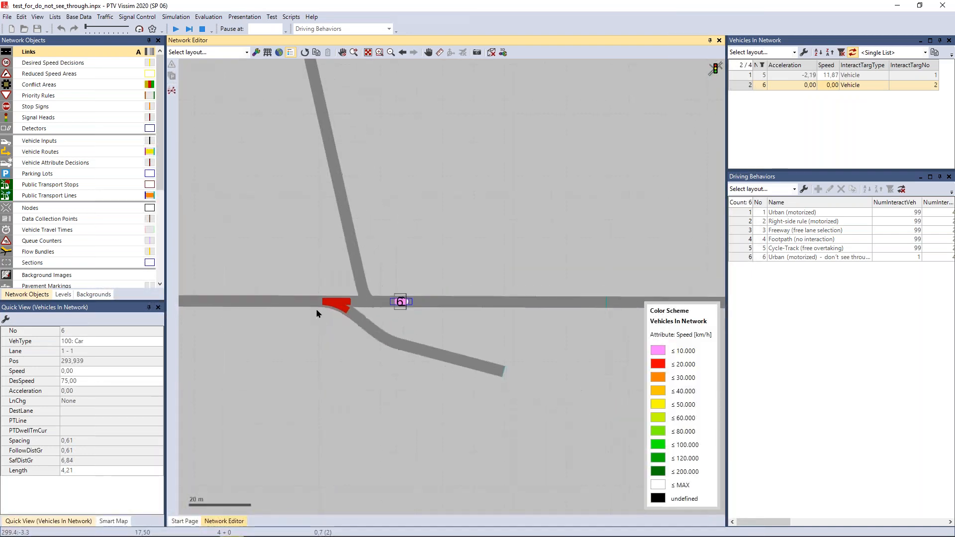
pyautogui.scroll(-2, 382, 214)
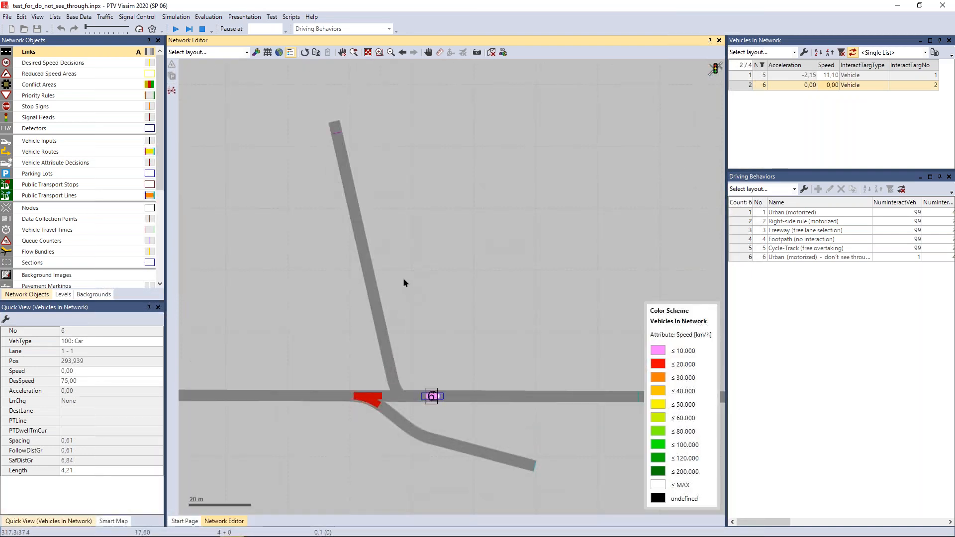
pyautogui.scroll(-2, 406, 276)
pyautogui.moveTo(414, 227); pyautogui.dragTo(399, 316)
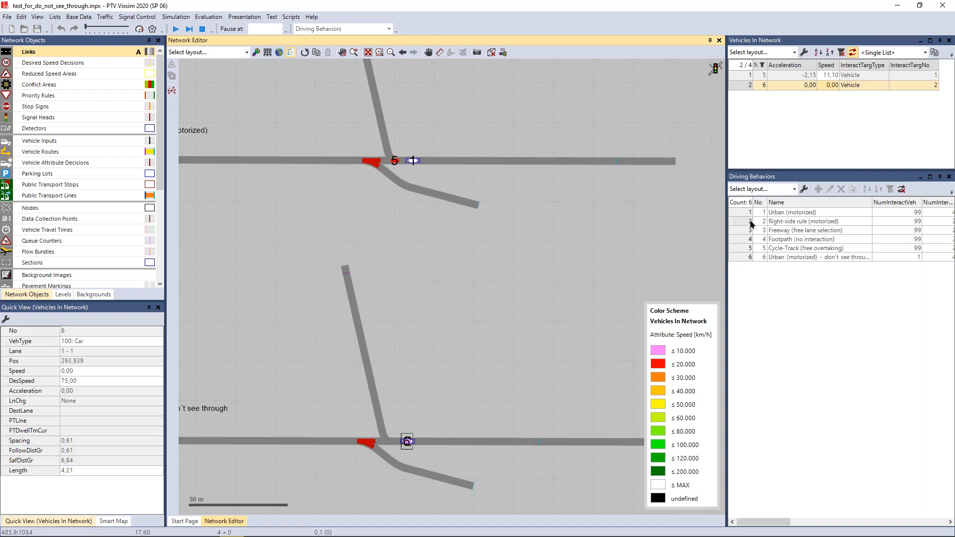
# - Widen the Driving Behaviors list and check the "don't see through" link's behavior type and its NumInteractVeh value
pyautogui.moveTo(726, 268); pyautogui.dragTo(680, 276)
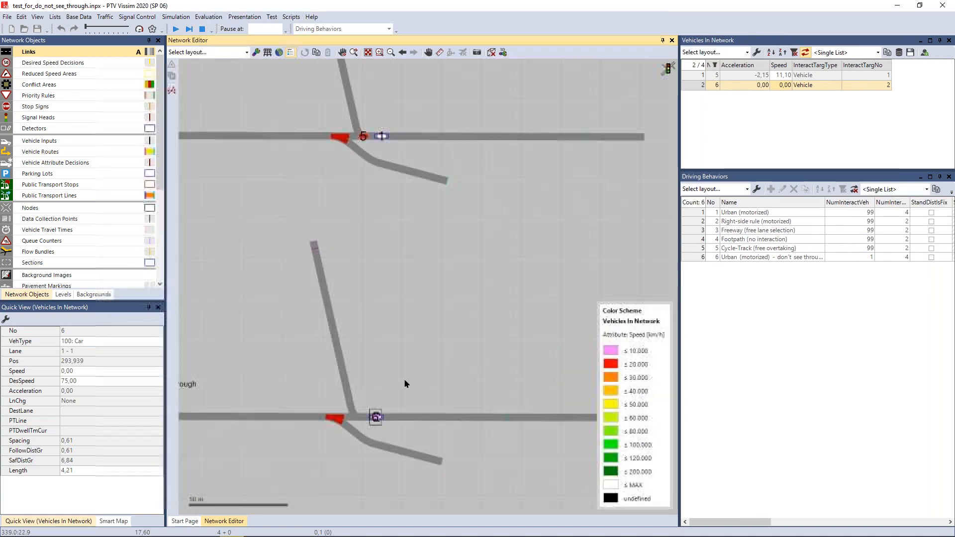
pyautogui.click(419, 417)
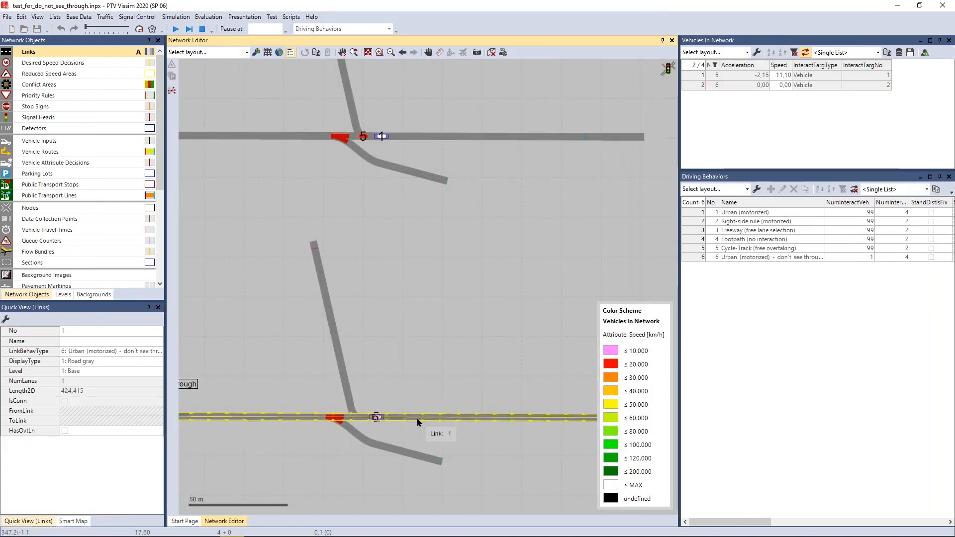
pyautogui.click(110, 351)
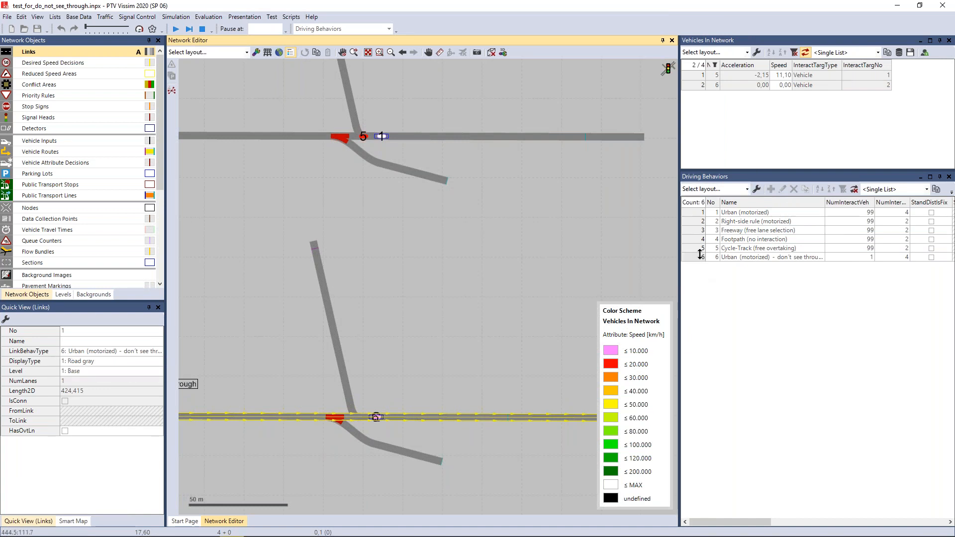
pyautogui.click(865, 257)
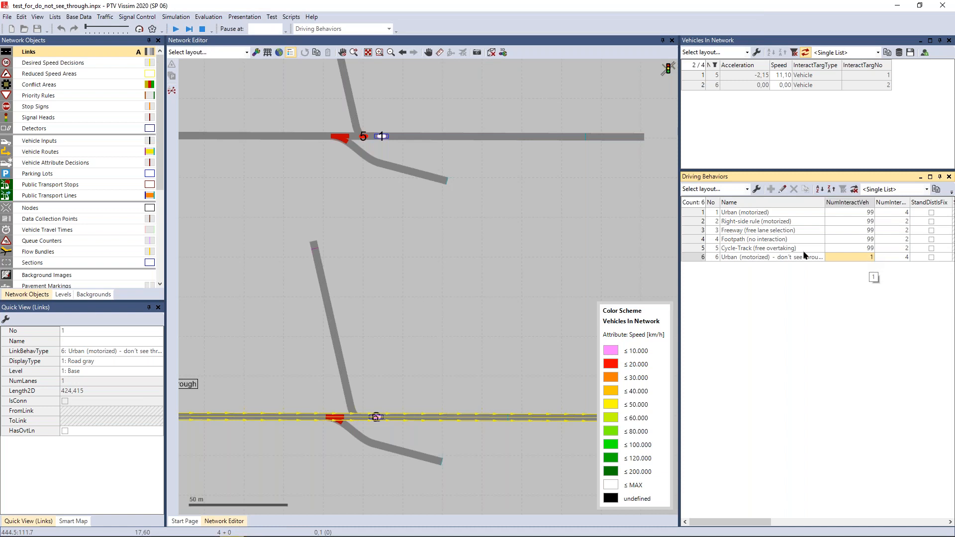
# - Check the "Urban (motorized)" driving behavior's entry and the behavior type of the link that uses it
pyautogui.click(696, 212)
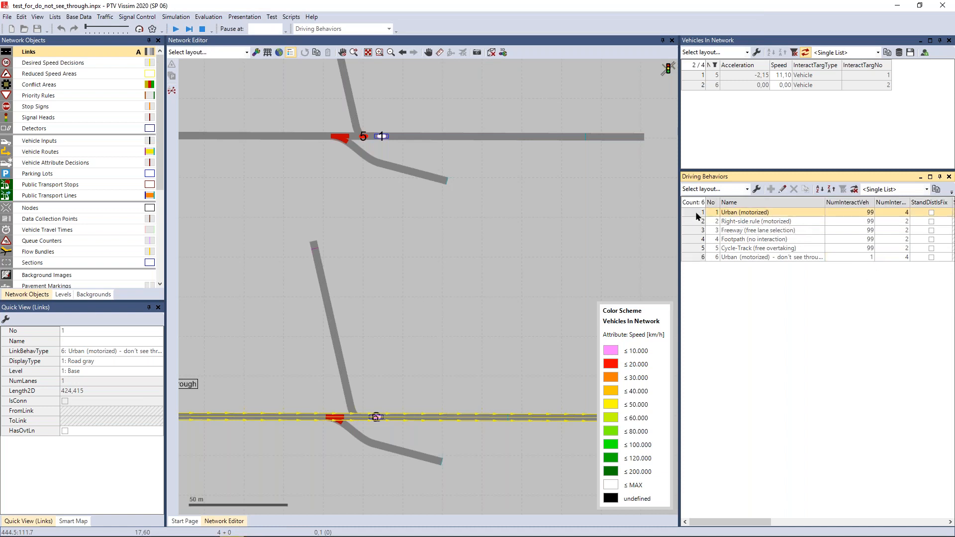
pyautogui.click(412, 137)
pyautogui.click(413, 139)
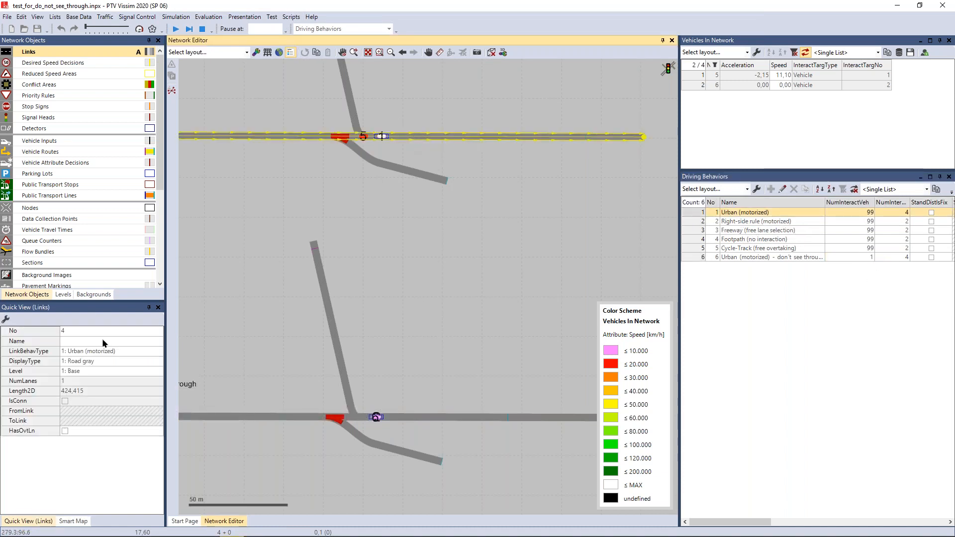
pyautogui.click(33, 353)
pyautogui.click(355, 172)
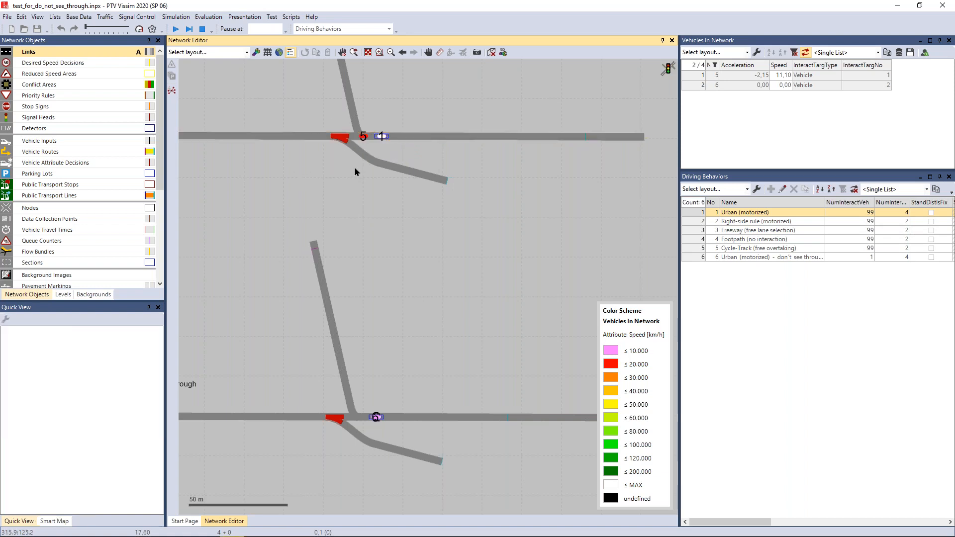
pyautogui.scroll(-2, 353, 169)
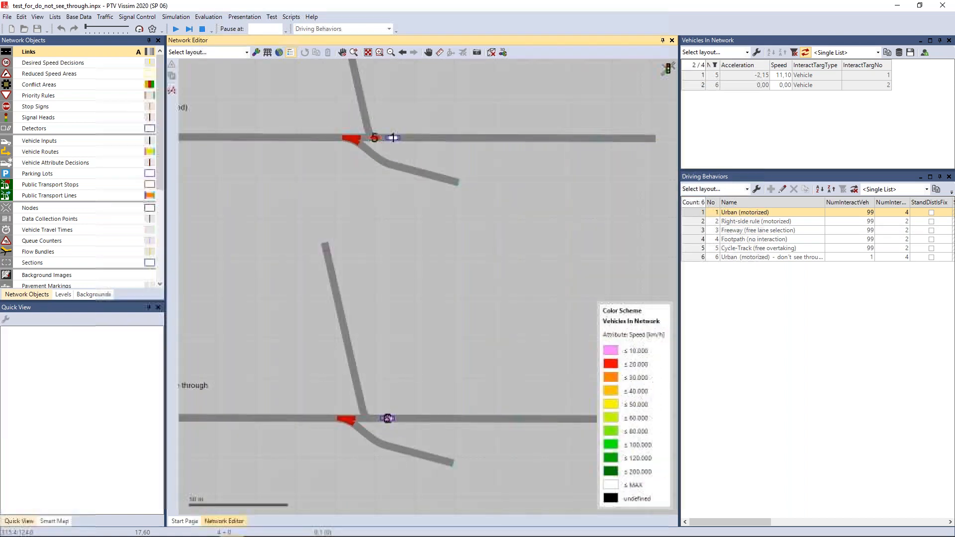
pyautogui.scroll(-1, 353, 192)
pyautogui.scroll(-1, 387, 211)
pyautogui.scroll(1, 378, 212)
pyautogui.scroll(1, 378, 214)
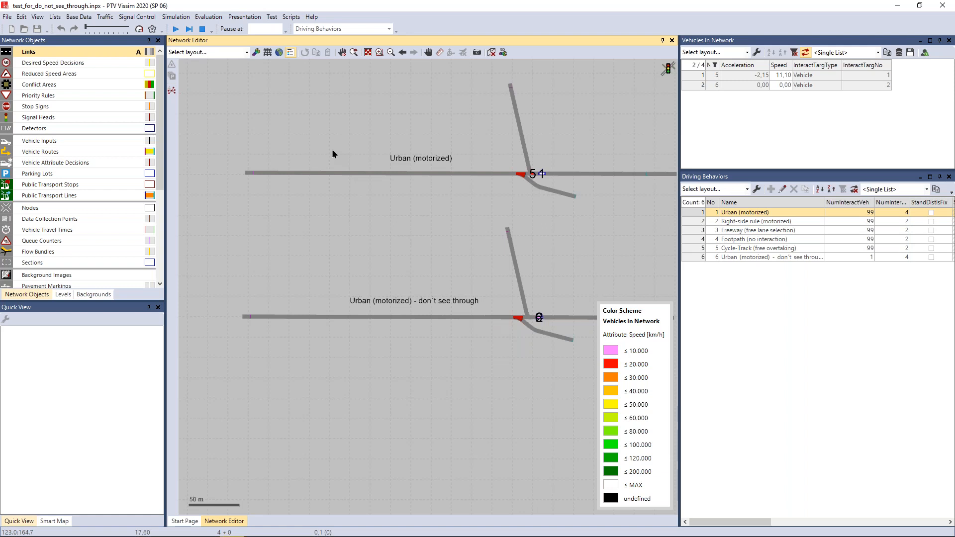
# - Stop the running simulation and create a new empty network
pyautogui.click(202, 29)
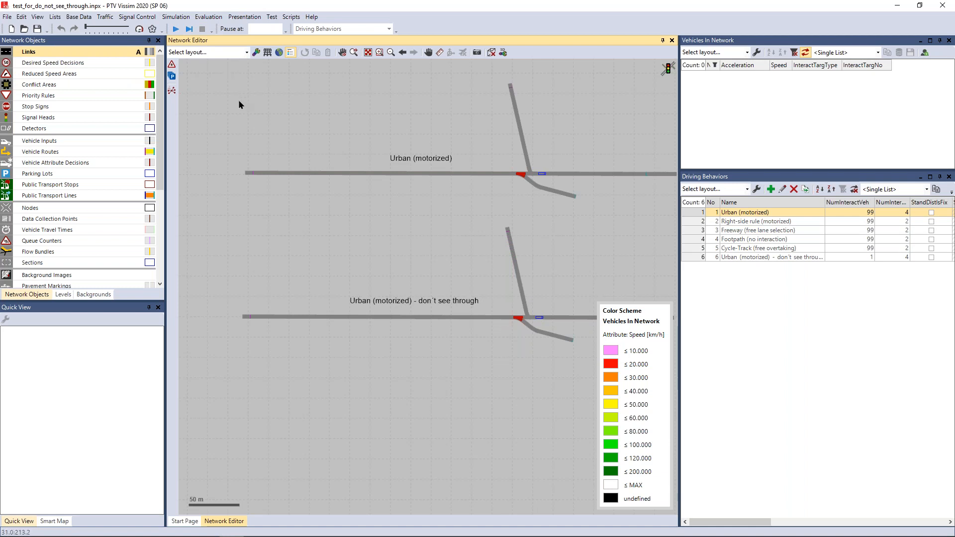
pyautogui.click(11, 29)
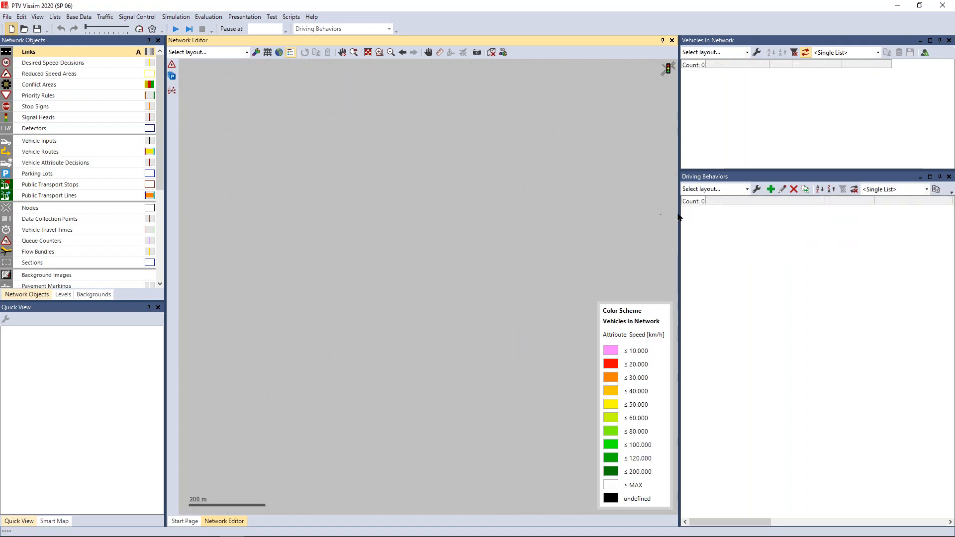
pyautogui.moveTo(731, 208); pyautogui.dragTo(752, 207)
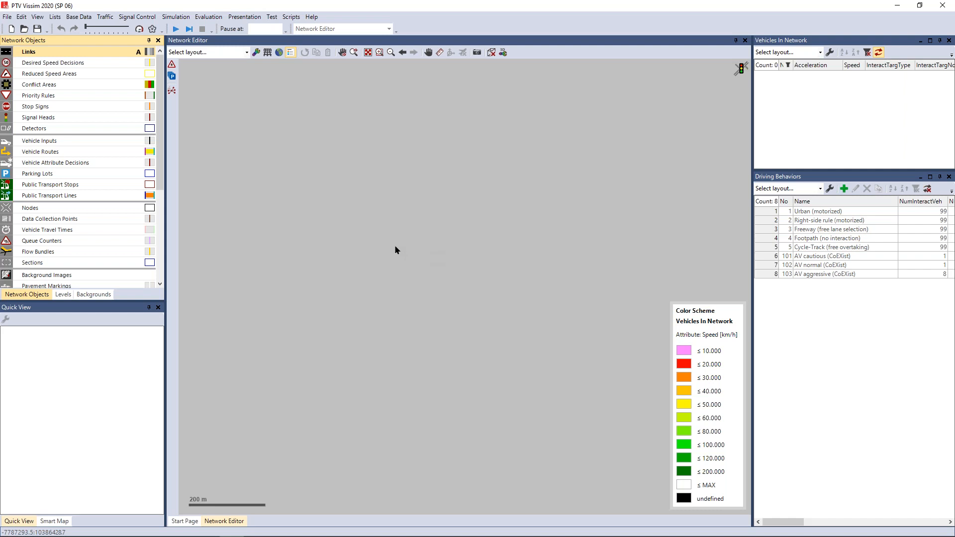
# - Draw a horizontal one-lane Urban (motorized) link about 345 m long with a lane width of 15 m
pyautogui.scroll(3, 267, 242)
pyautogui.moveTo(267, 243); pyautogui.dragTo(618, 242)
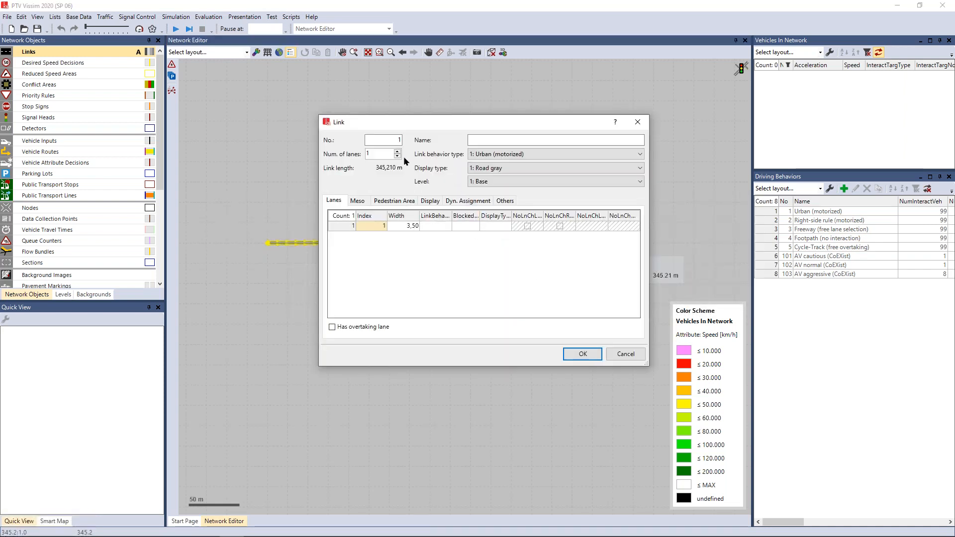
pyautogui.click(410, 225)
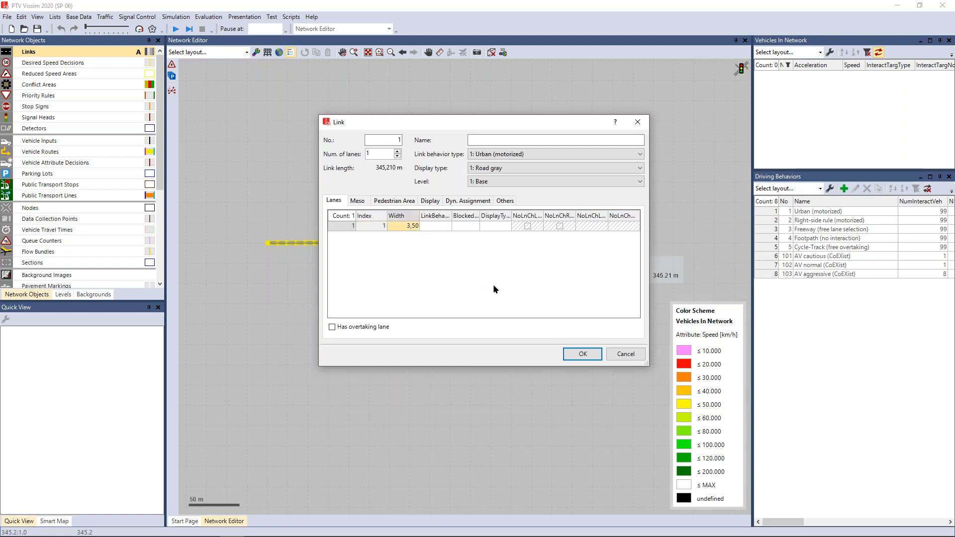
pyautogui.write('15')
pyautogui.press('Return')
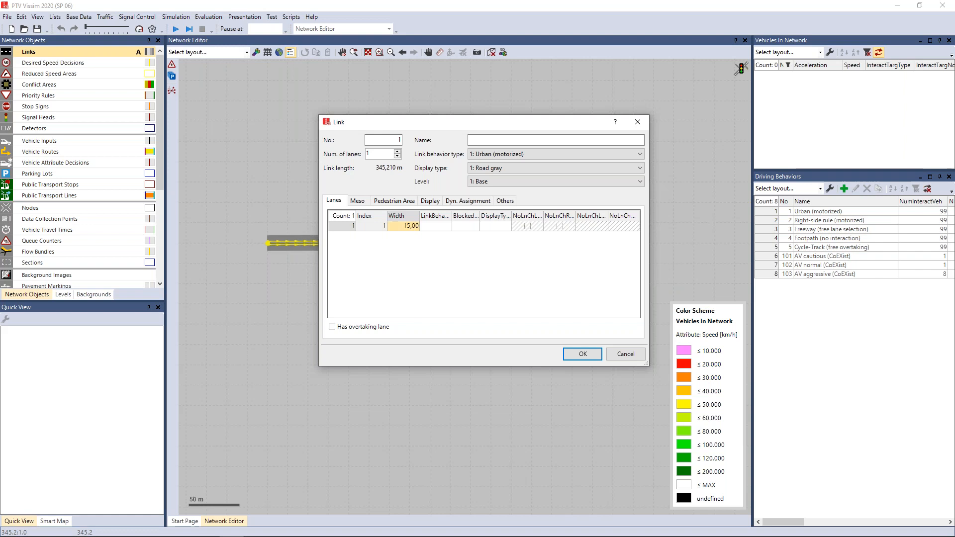
pyautogui.click(583, 354)
pyautogui.scroll(2, 286, 267)
pyautogui.click(291, 236)
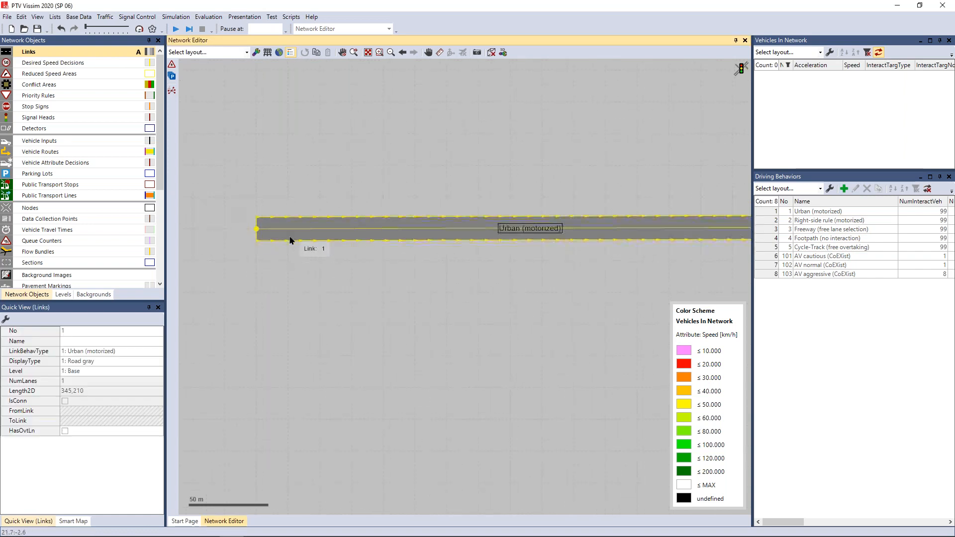
pyautogui.scroll(-1, 328, 267)
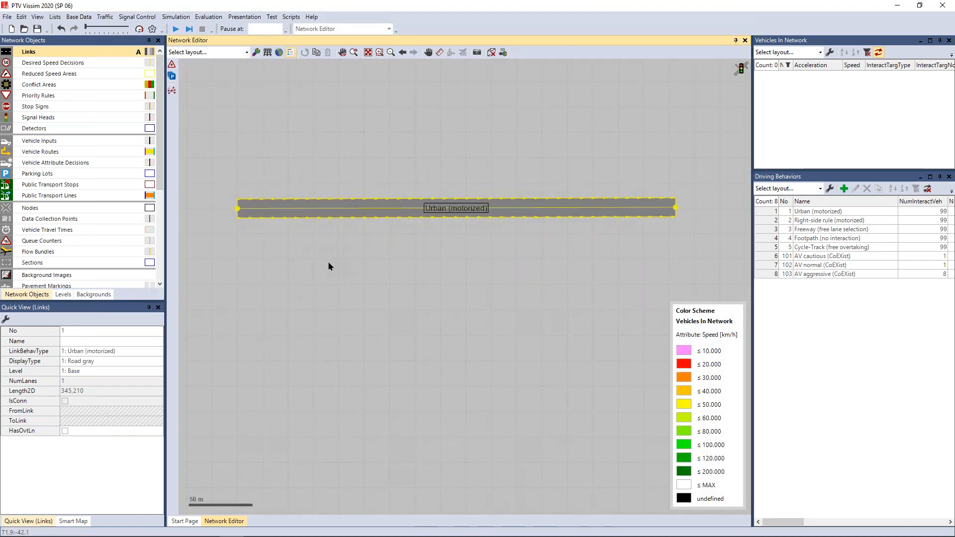
pyautogui.click(327, 263)
# - Add a vehicle input at the start of the link and set its volume to 5000
pyautogui.click(73, 142)
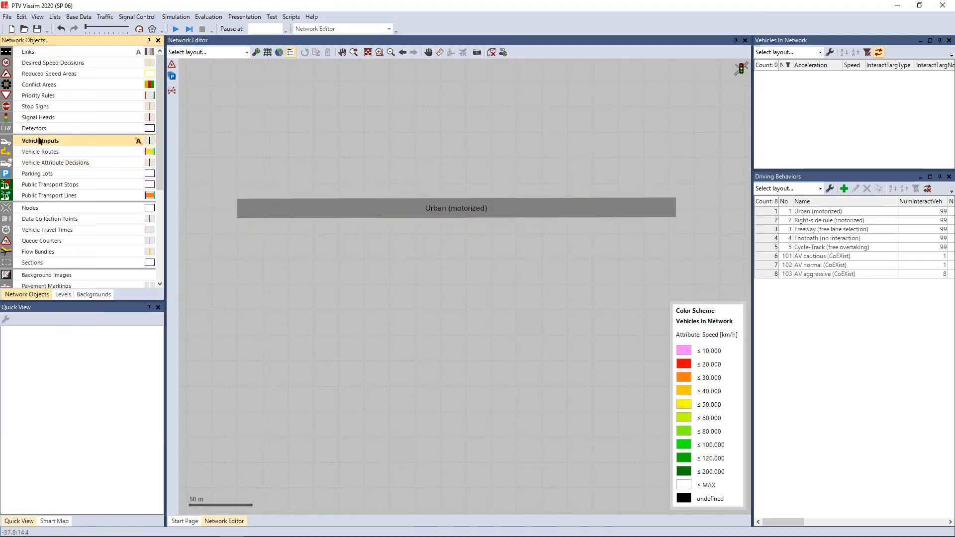
pyautogui.click(243, 208)
pyautogui.keyDown('ctrl'); pyautogui.rightClick(243, 208); pyautogui.keyUp('ctrl')
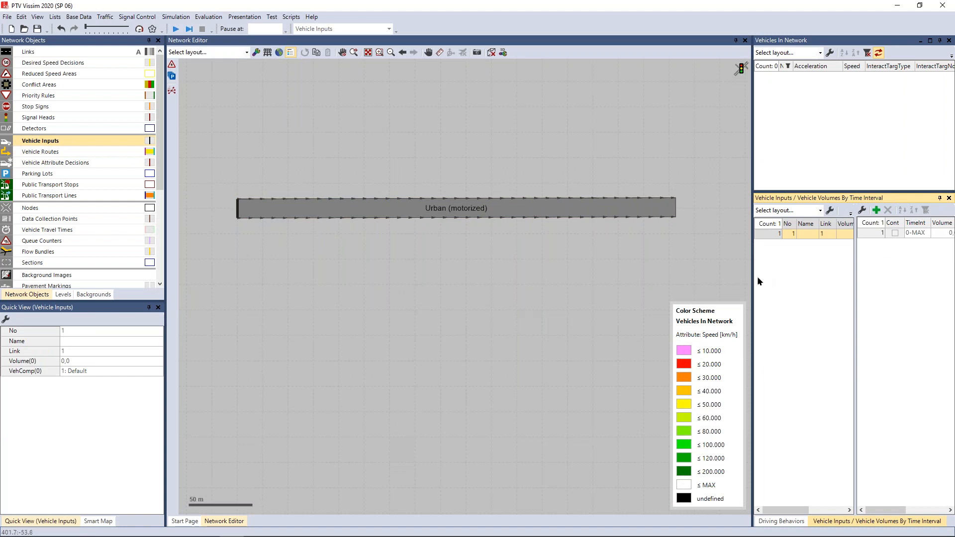
pyautogui.moveTo(753, 276); pyautogui.dragTo(694, 276)
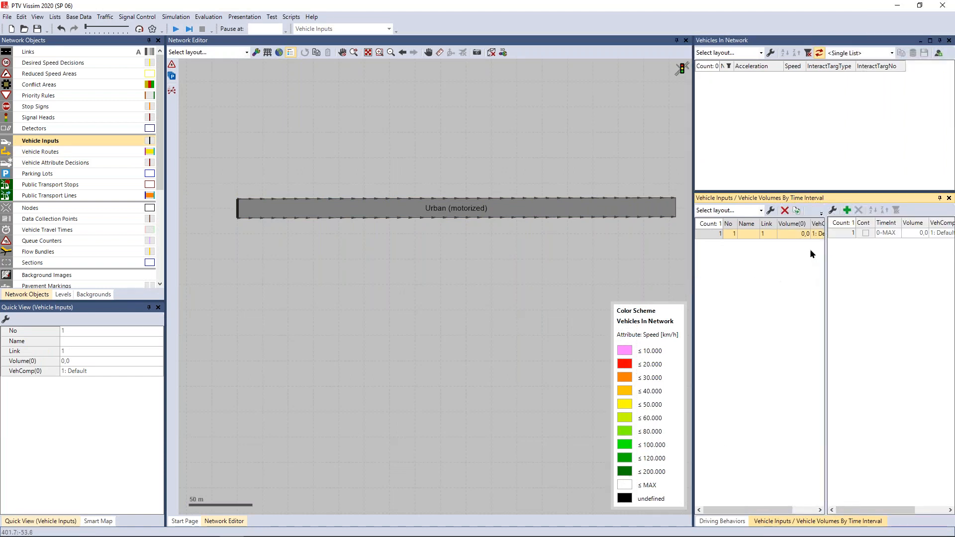
pyautogui.click(795, 234)
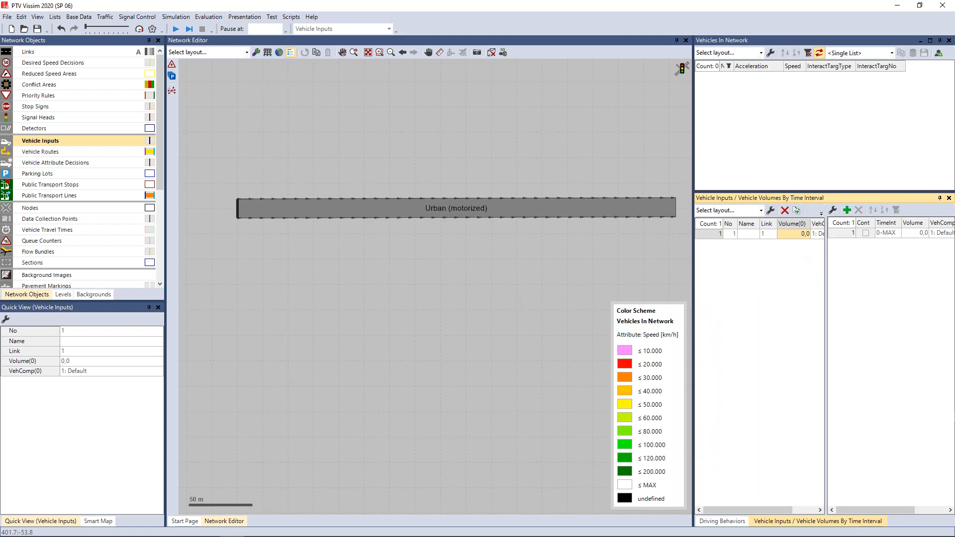
pyautogui.write('5000')
pyautogui.press('Return')
# - Place a stop sign near the downstream end of the link, at about 337 m, with the default settings
pyautogui.click(636, 249)
pyautogui.moveTo(635, 249); pyautogui.dragTo(614, 247)
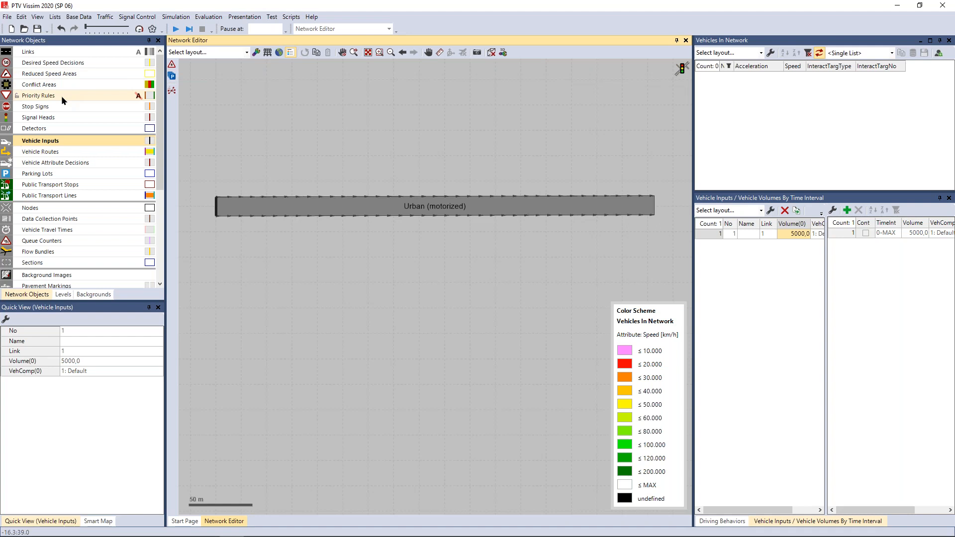
pyautogui.click(109, 106)
pyautogui.click(644, 202)
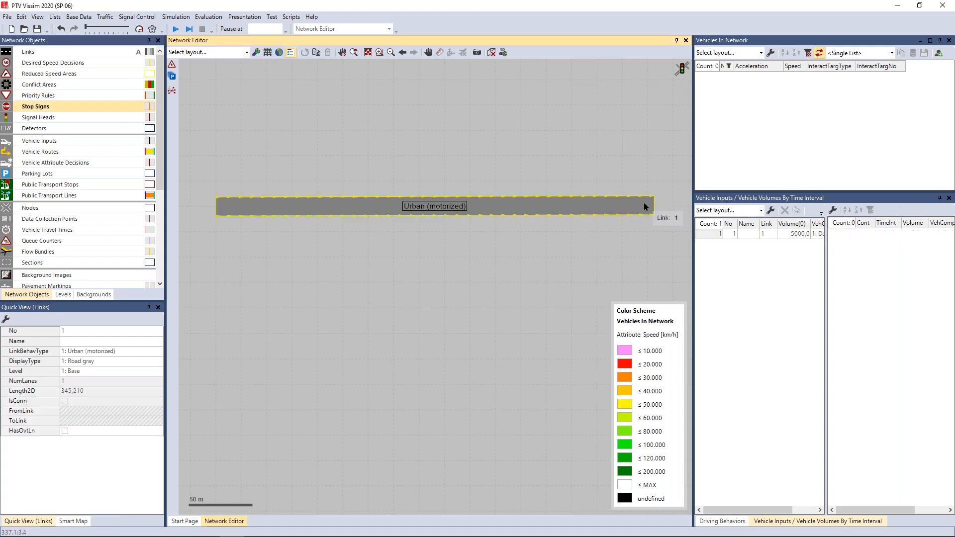
pyautogui.click(630, 243)
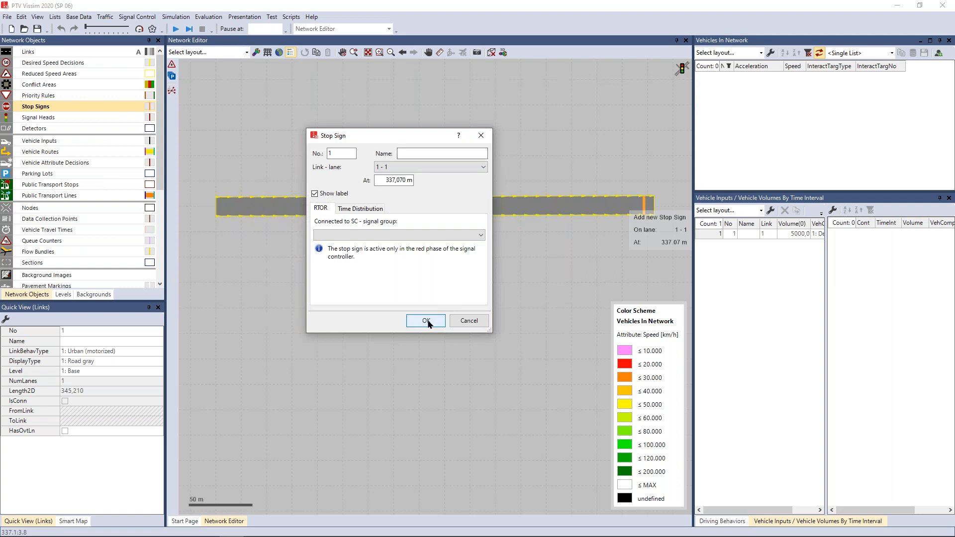
pyautogui.click(427, 323)
pyautogui.click(452, 276)
# - Start the simulation and save the network file as "test"
pyautogui.click(176, 28)
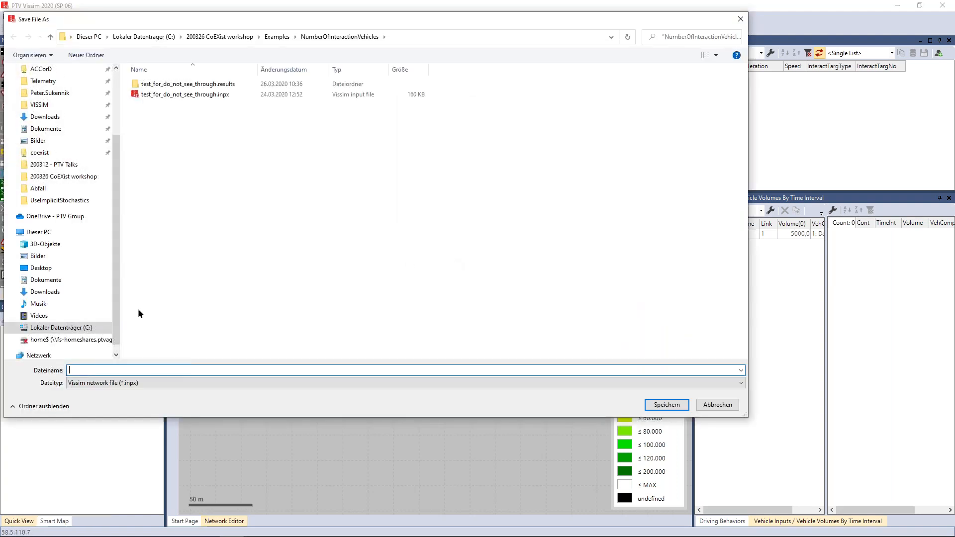
pyautogui.write('test')
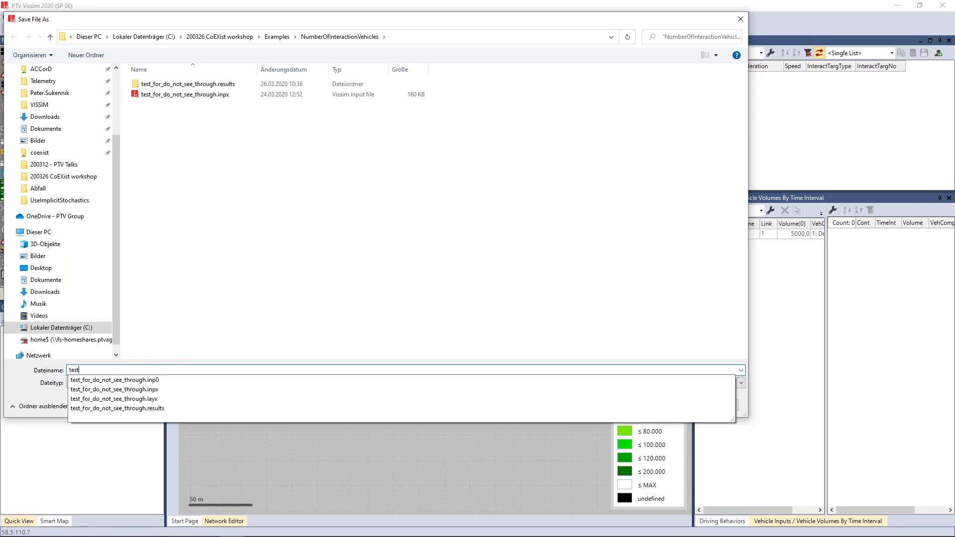
pyautogui.press('Return')
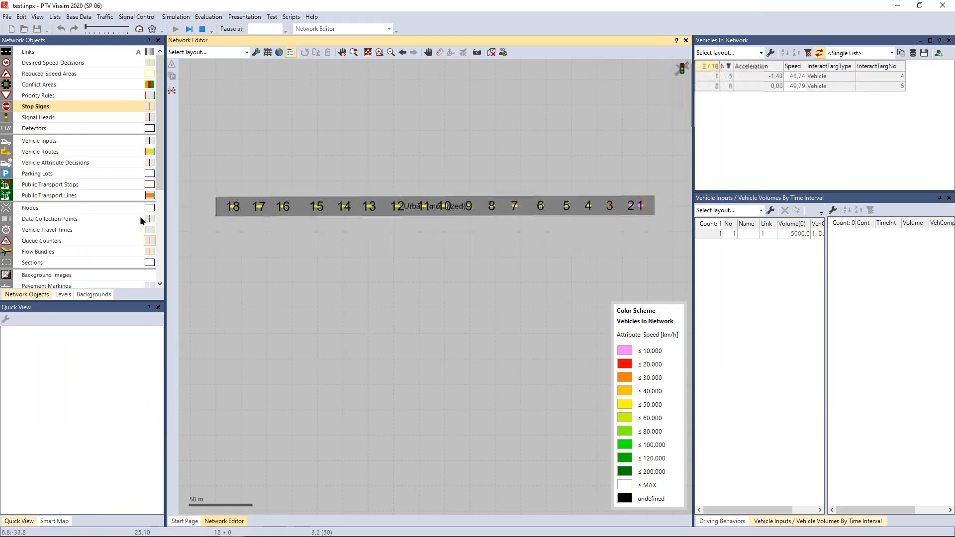
# - Watch how the vehicles line up behind the stop sign, and stop the simulation
pyautogui.scroll(-3, 158, 250)
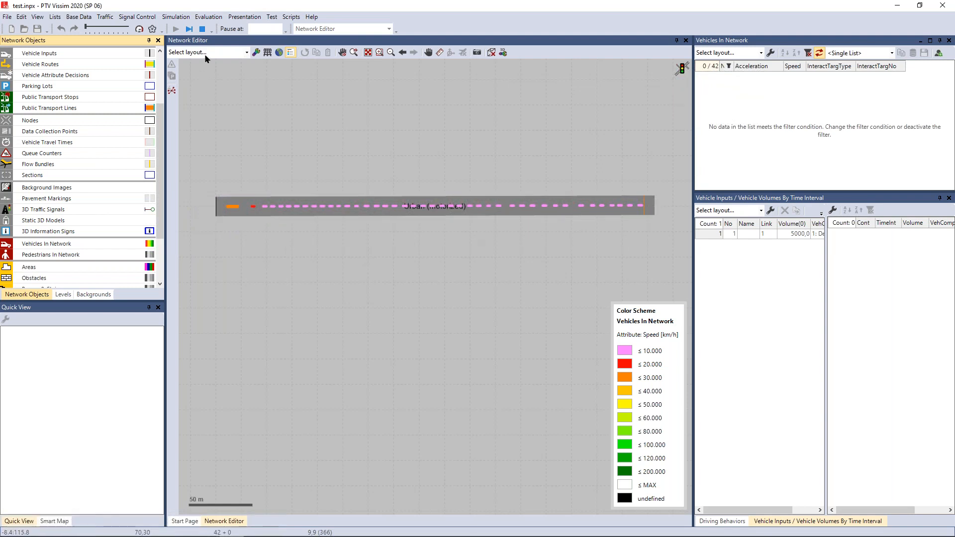
pyautogui.click(202, 31)
pyautogui.click(538, 298)
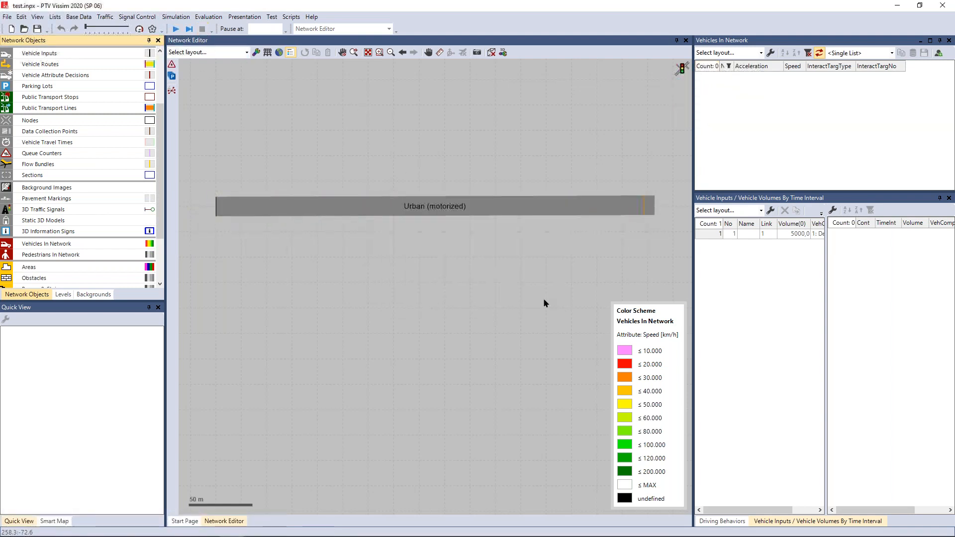
# - Check the link's behavior type and the default driving behavior assigned to it in the Link Behavior Types list
pyautogui.click(309, 209)
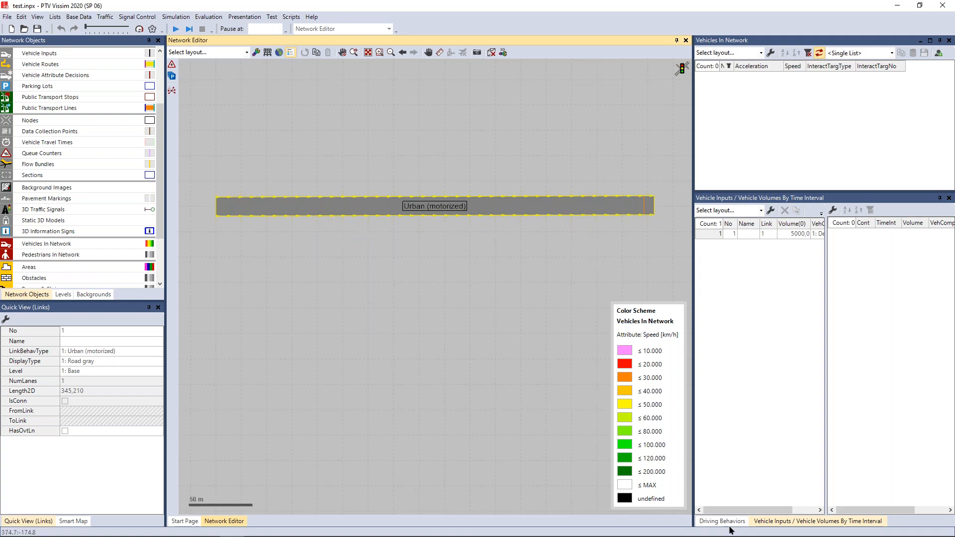
pyautogui.click(730, 522)
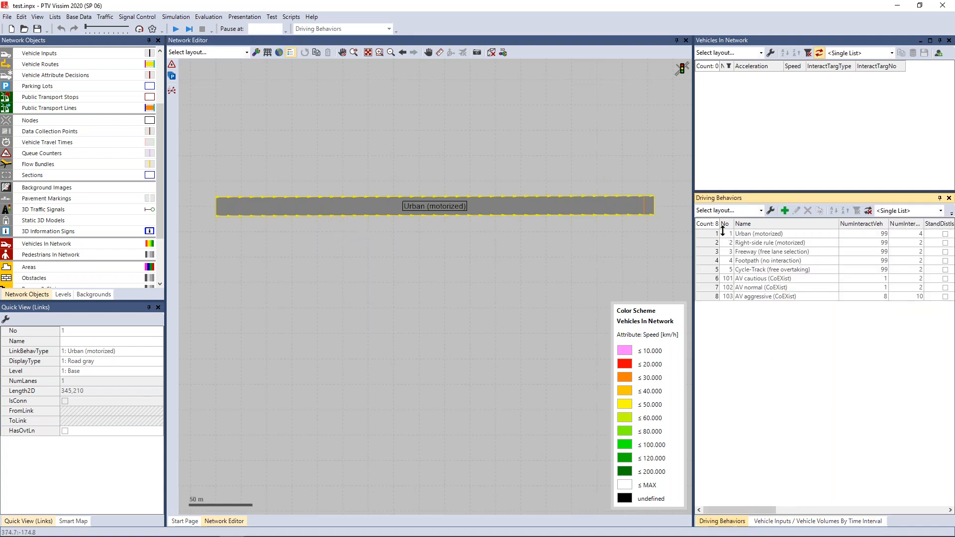
pyautogui.click(73, 18)
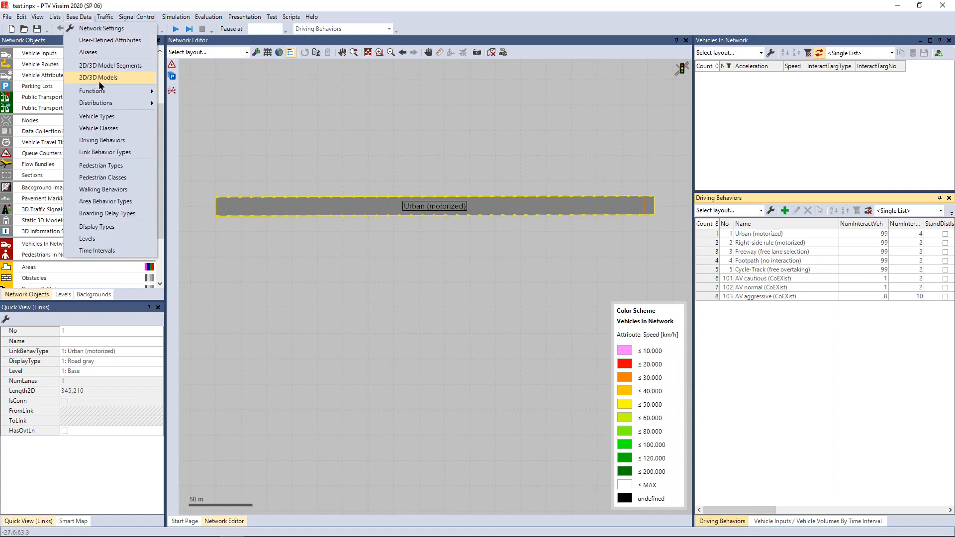
pyautogui.click(105, 152)
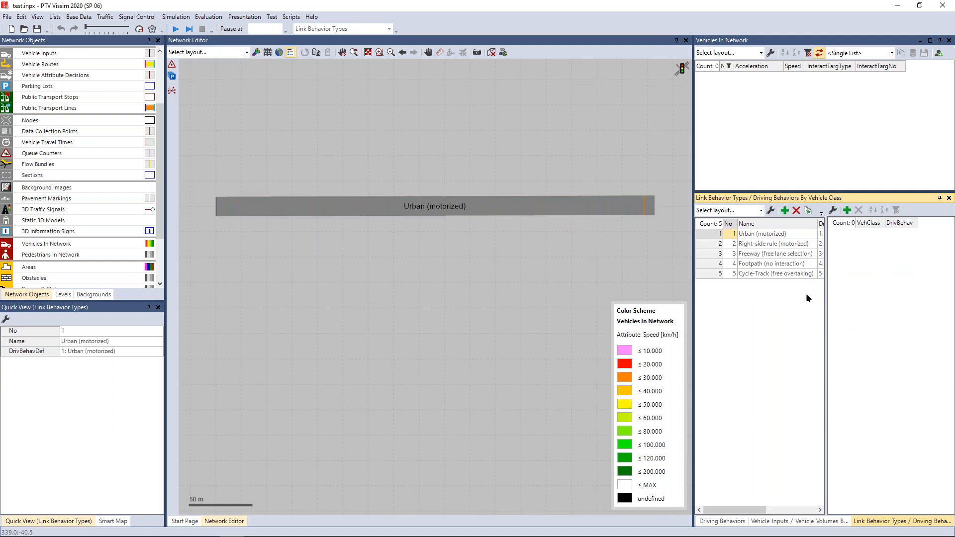
pyautogui.moveTo(824, 298); pyautogui.dragTo(843, 298)
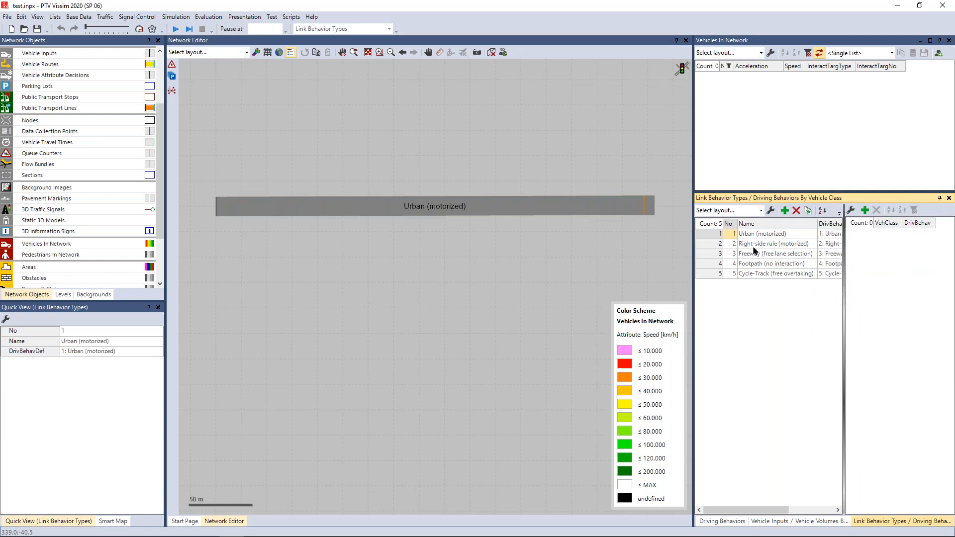
pyautogui.click(709, 233)
pyautogui.moveTo(844, 252); pyautogui.dragTo(948, 252)
pyautogui.click(863, 237)
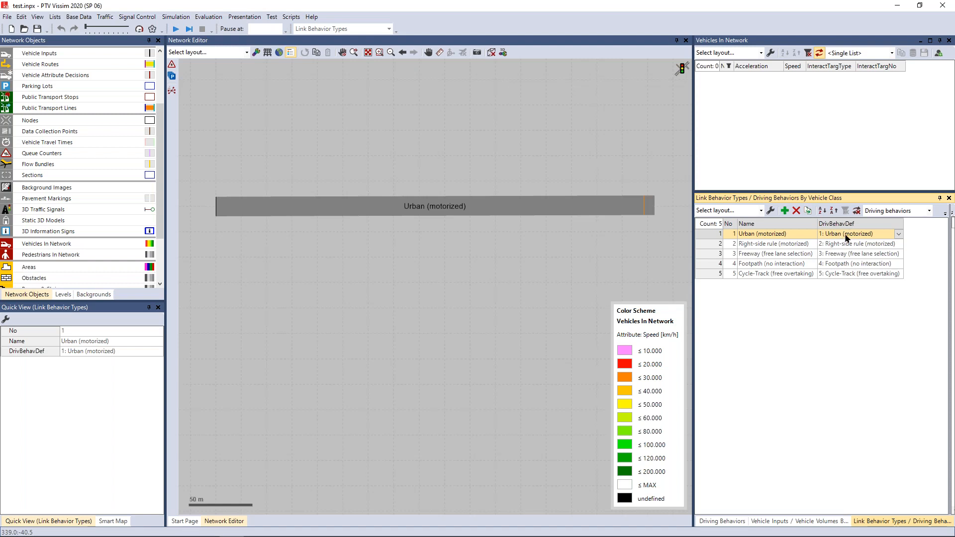
# - Edit the "Urban (motorized)" driving behavior and set its lateral desired position at free flow to Any
pyautogui.click(721, 521)
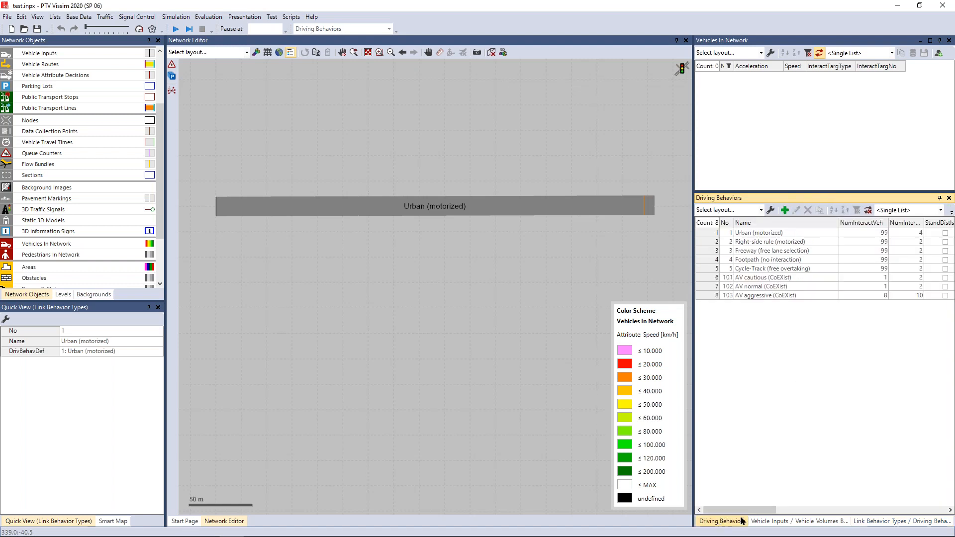
pyautogui.click(709, 230)
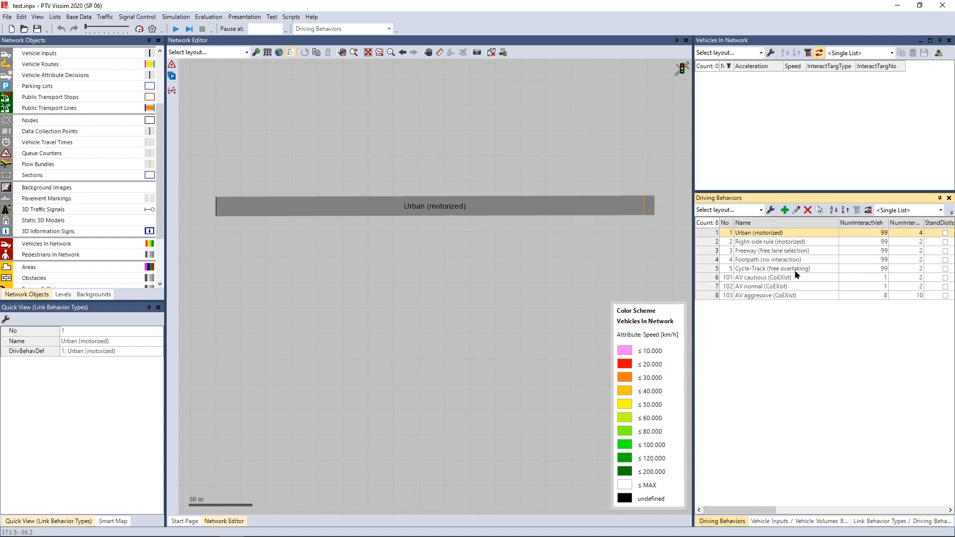
pyautogui.click(796, 210)
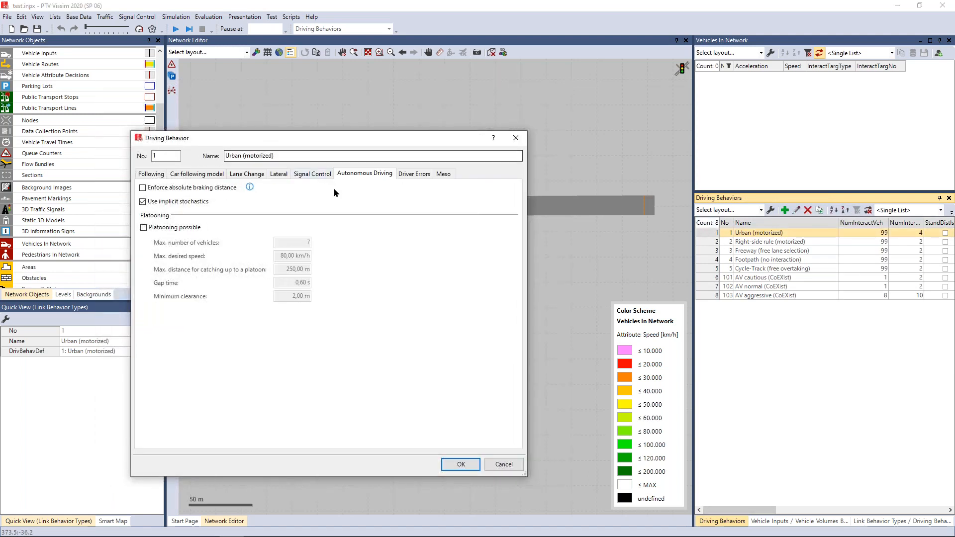
pyautogui.click(280, 175)
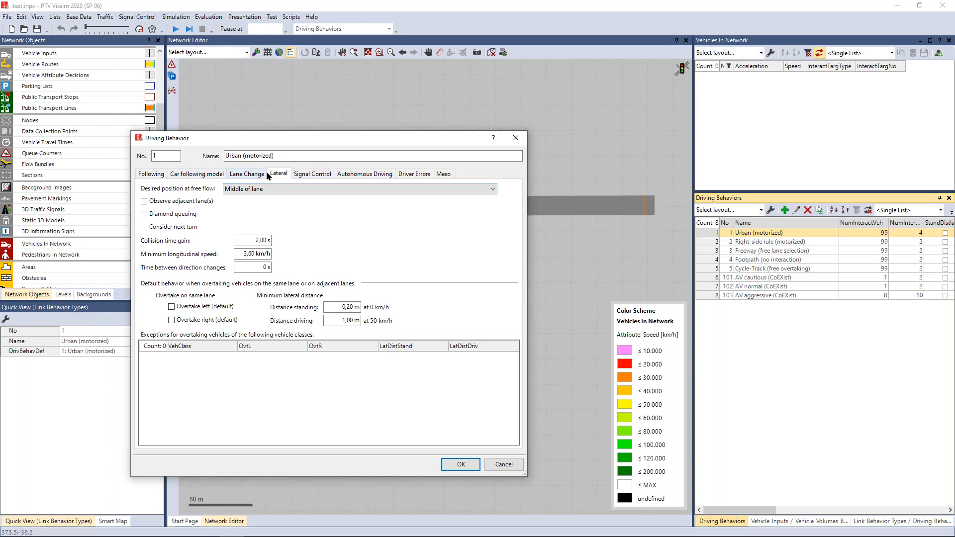
pyautogui.click(281, 189)
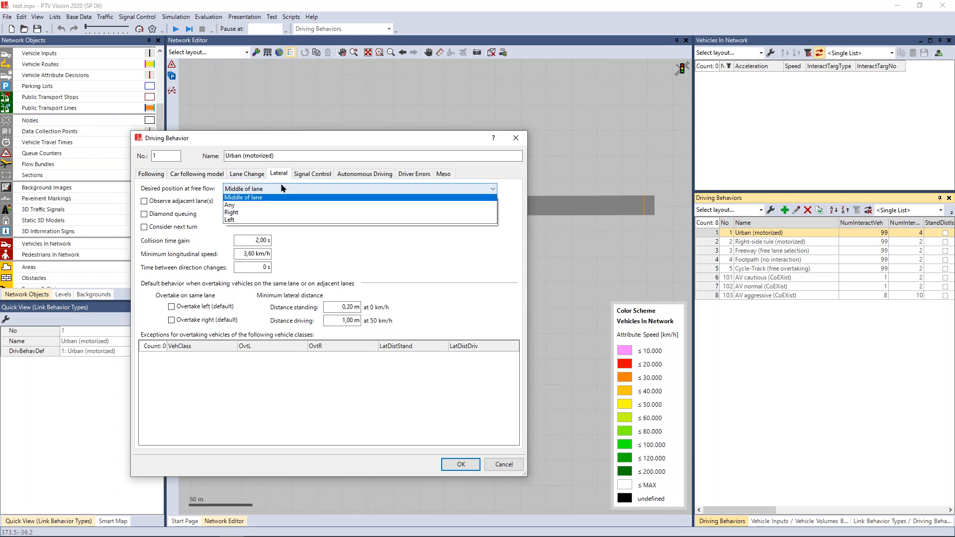
pyautogui.click(263, 207)
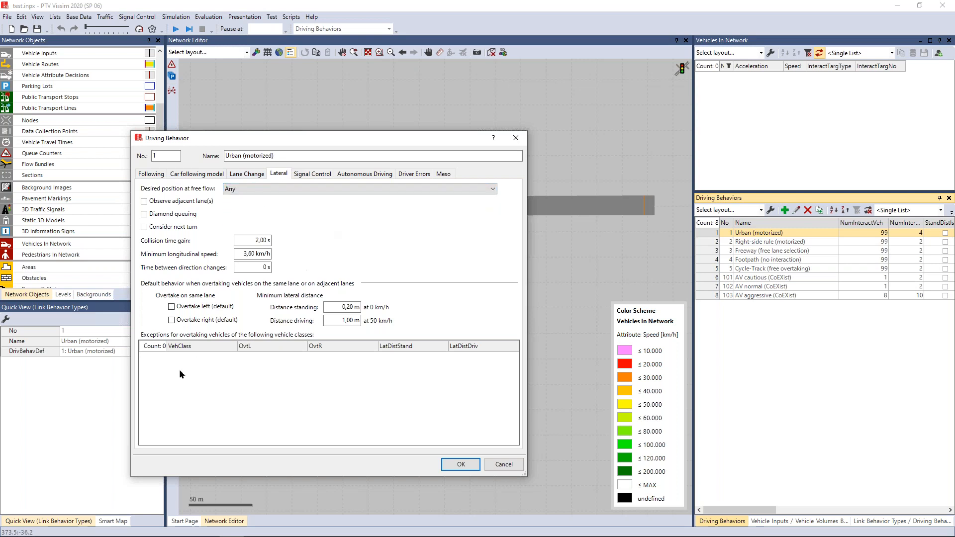
# - Allow overtaking left and right on the same lane for Urban (motorized), and start the simulation with the changes saved
pyautogui.click(172, 321)
pyautogui.click(470, 464)
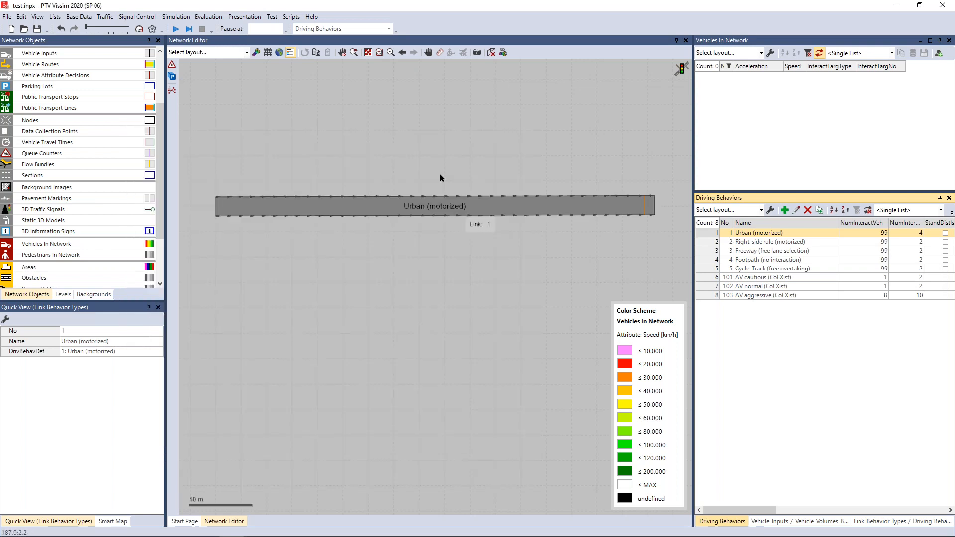
pyautogui.press('F5')
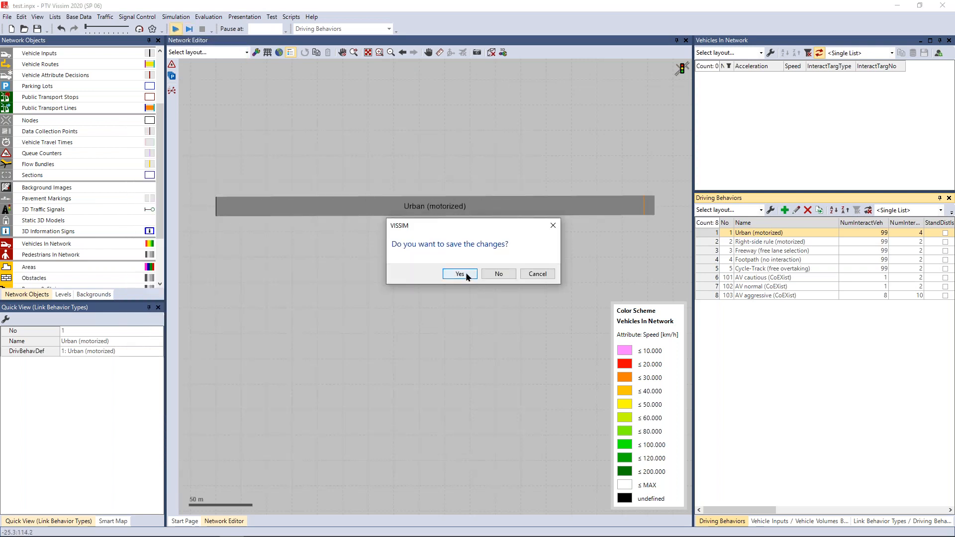
pyautogui.click(466, 273)
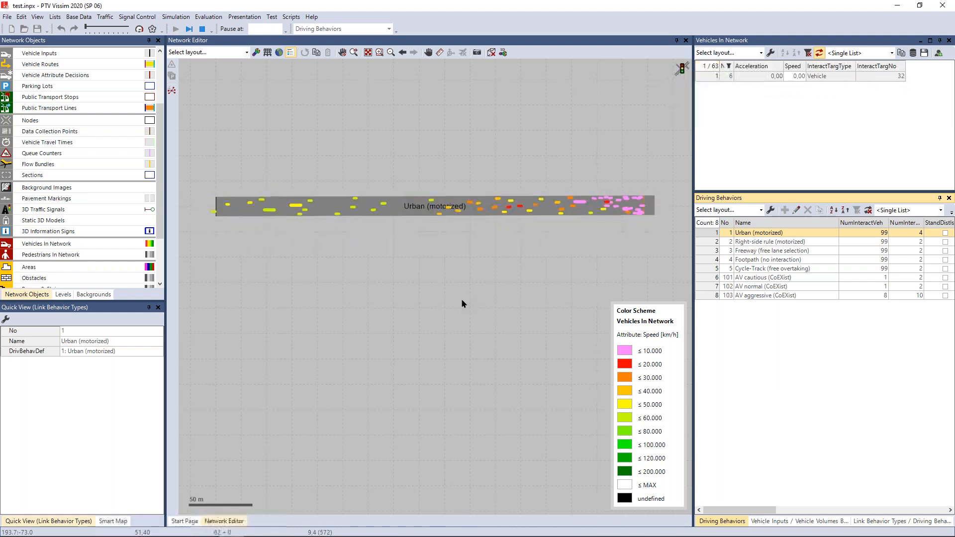
# - Watch in 2D and 3D how the vehicles queue across the wide link at the stop sign, and stop the simulation
pyautogui.scroll(3, 649, 208)
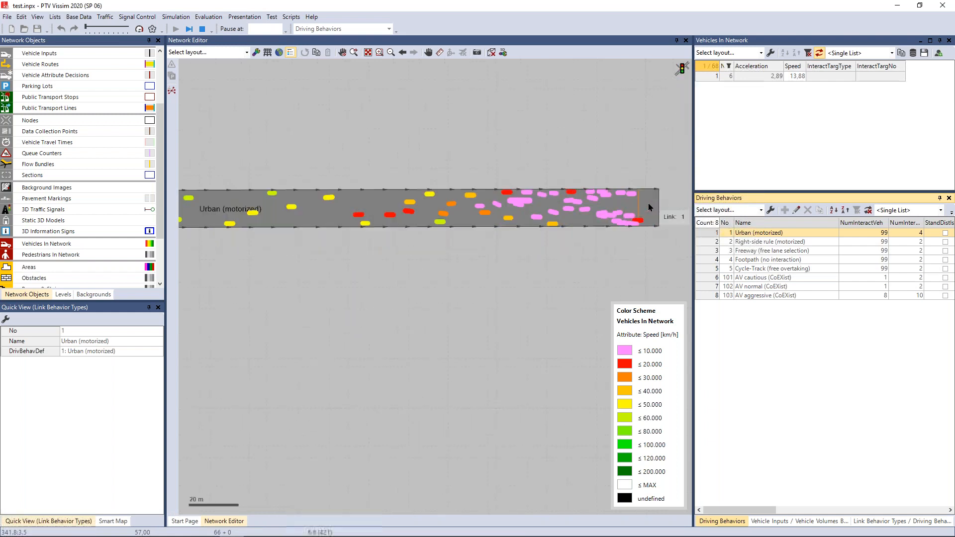
pyautogui.click(637, 244)
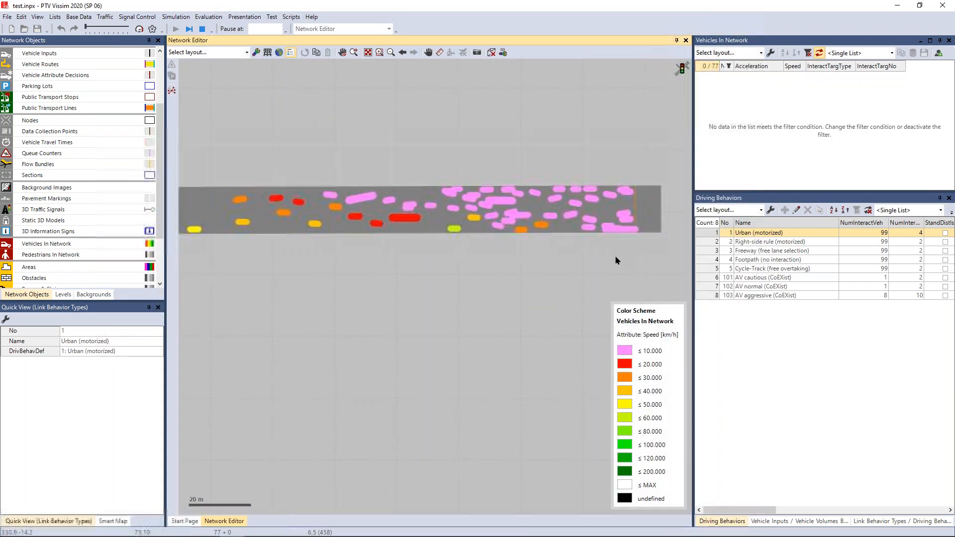
pyautogui.hotkey('ctrl', 'd')
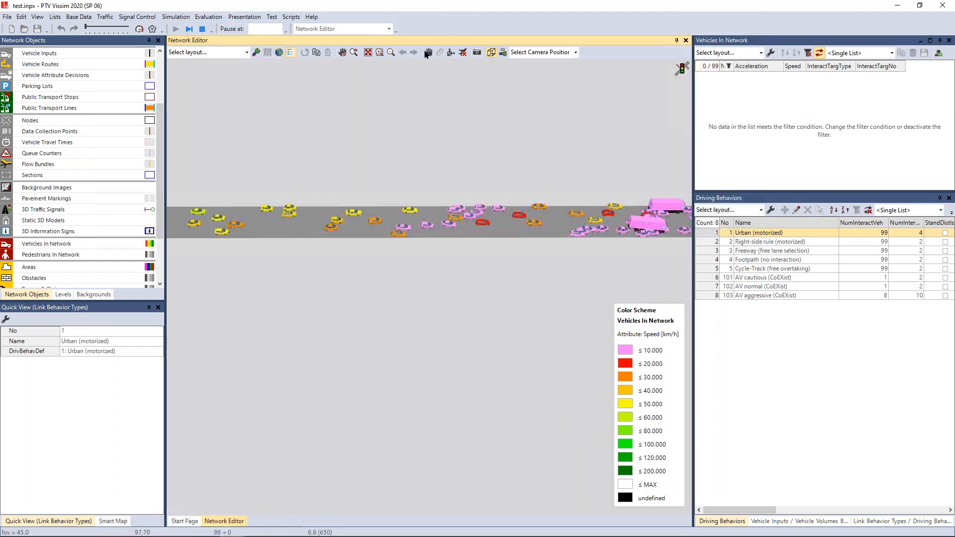
pyautogui.click(450, 52)
pyautogui.moveTo(517, 288); pyautogui.dragTo(319, 285)
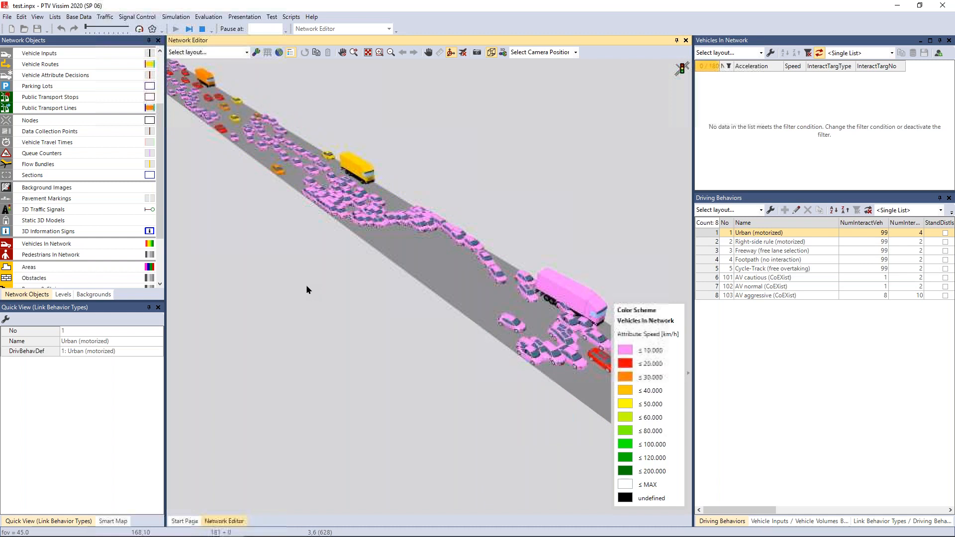
pyautogui.hotkey('ctrl', 'd')
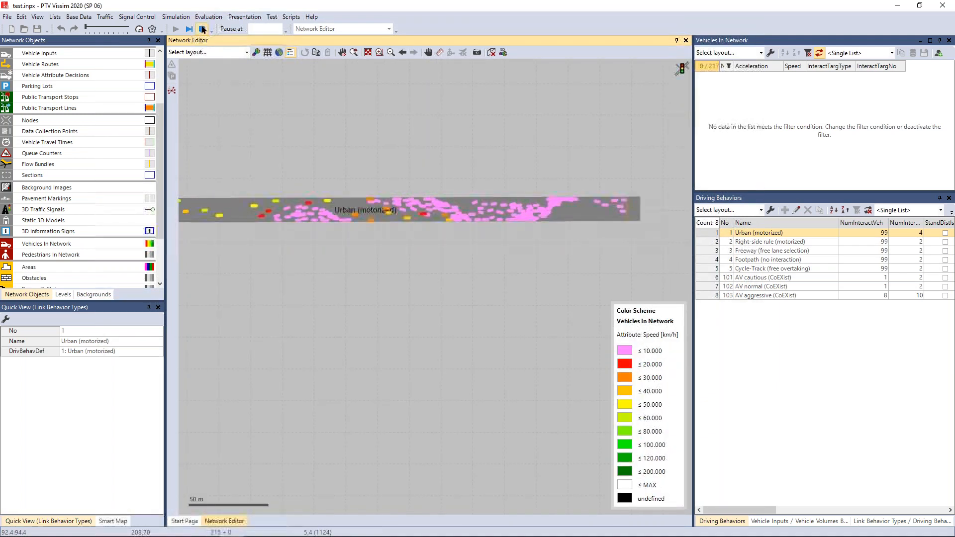
pyautogui.click(202, 29)
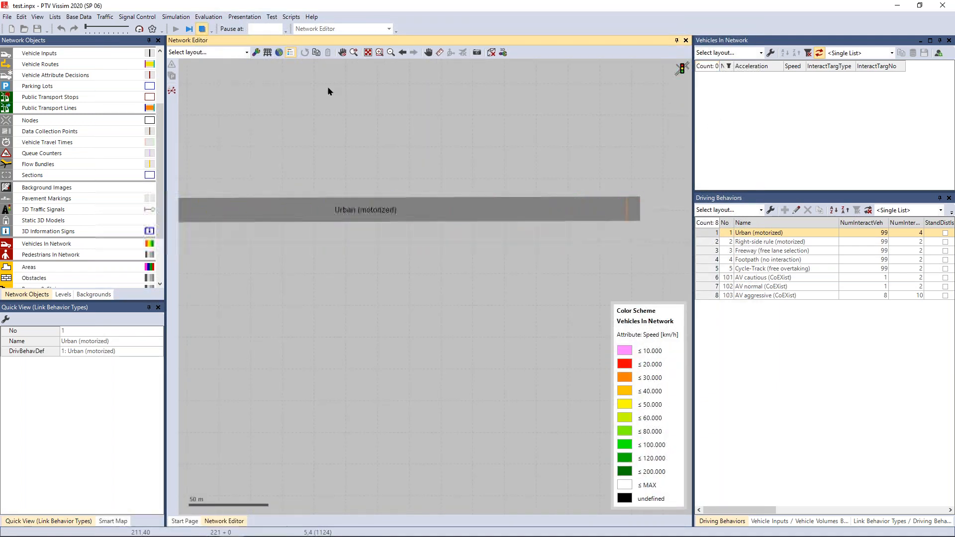
# - Set the minimum look ahead distance of the Urban (motorized) driving behavior to 30 m
pyautogui.click(712, 233)
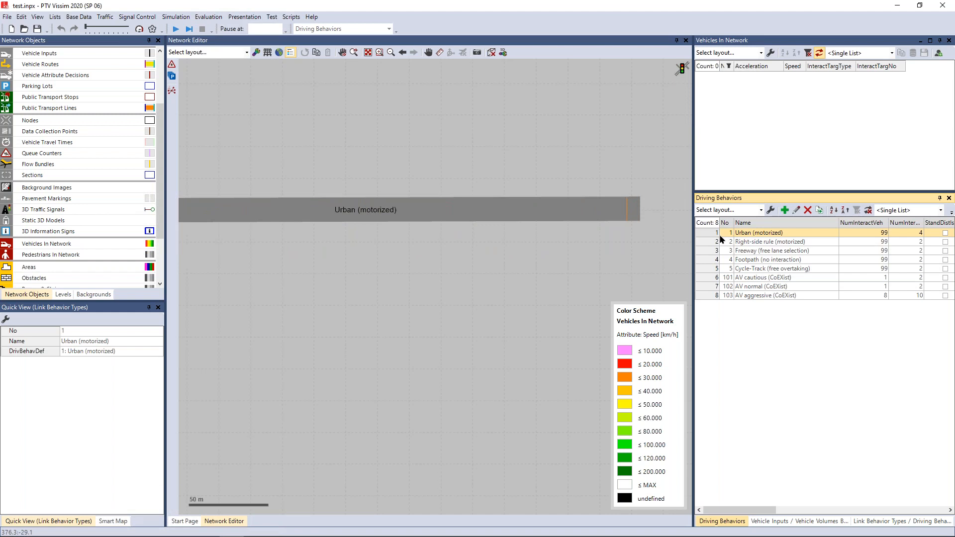
pyautogui.doubleClick(720, 235)
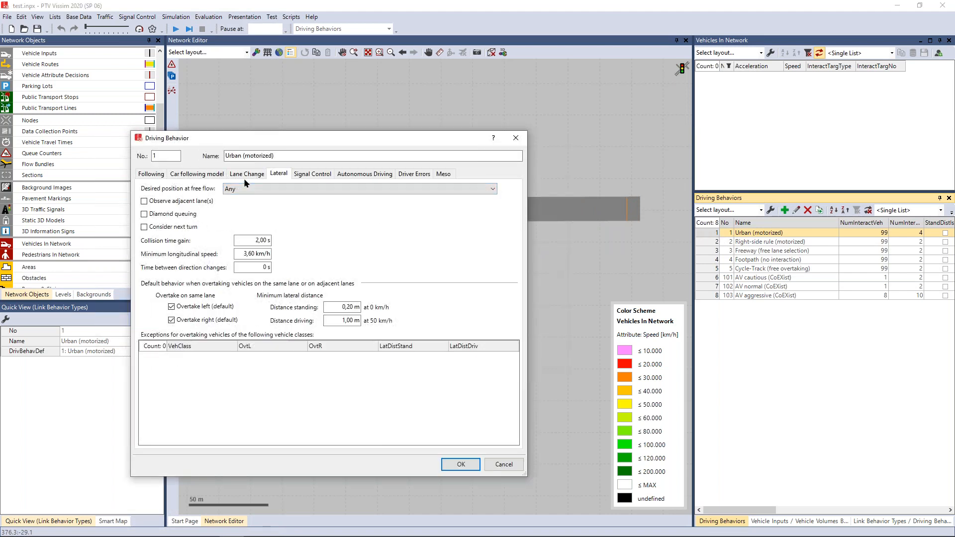
pyautogui.click(204, 173)
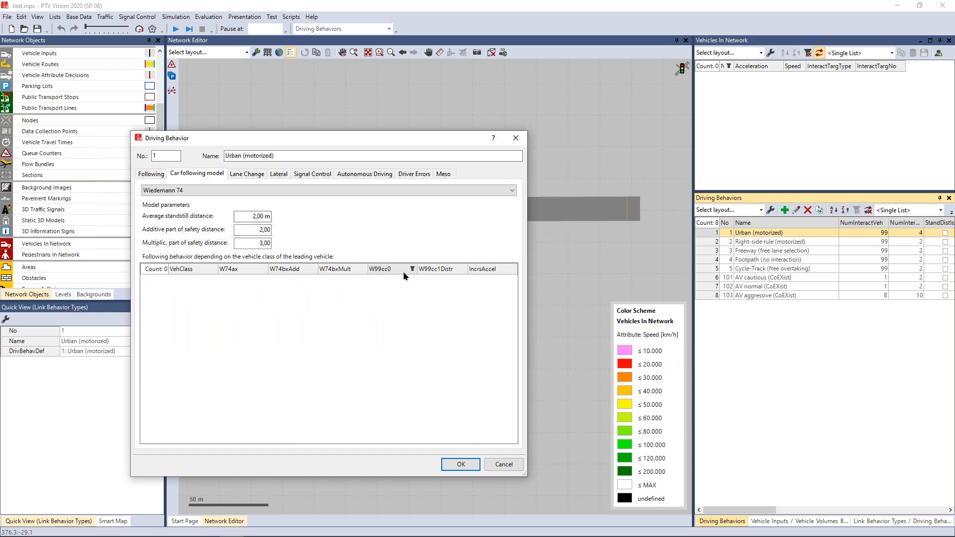
pyautogui.click(159, 175)
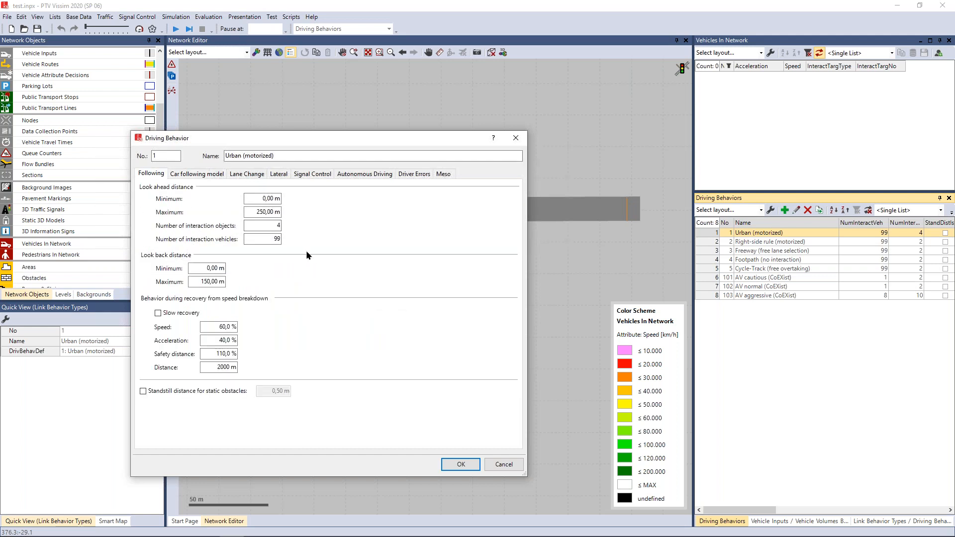
pyautogui.doubleClick(269, 226)
pyautogui.click(268, 198)
pyautogui.write('30')
pyautogui.click(268, 225)
pyautogui.click(459, 468)
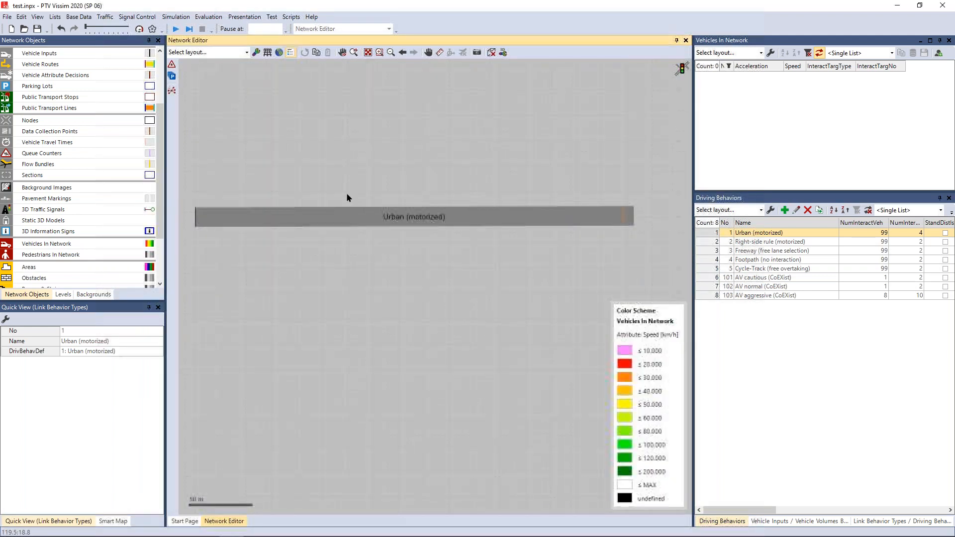
# - Save the changes and run the simulation, examine the queue in 3D and 2D, and stop the run
pyautogui.click(175, 28)
pyautogui.click(458, 274)
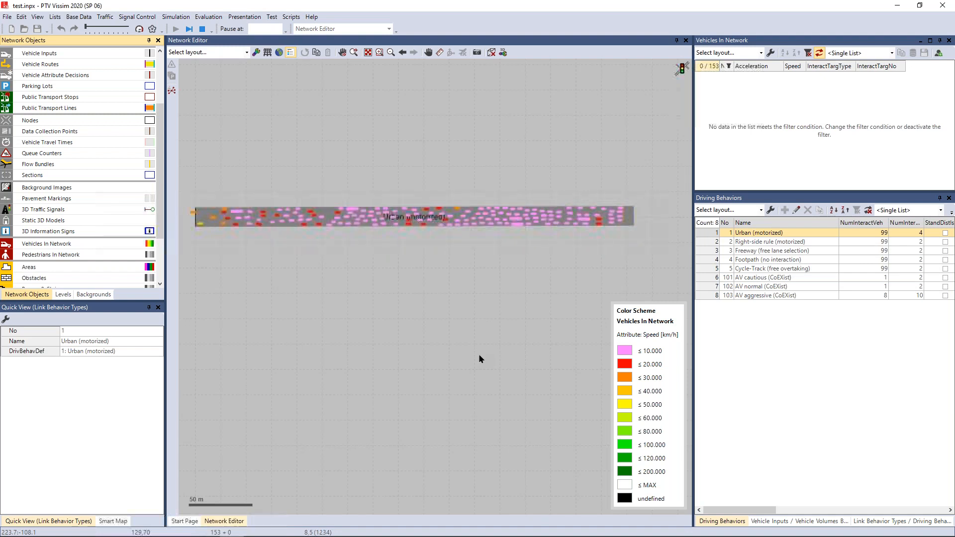
pyautogui.hotkey('ctrl', 'd')
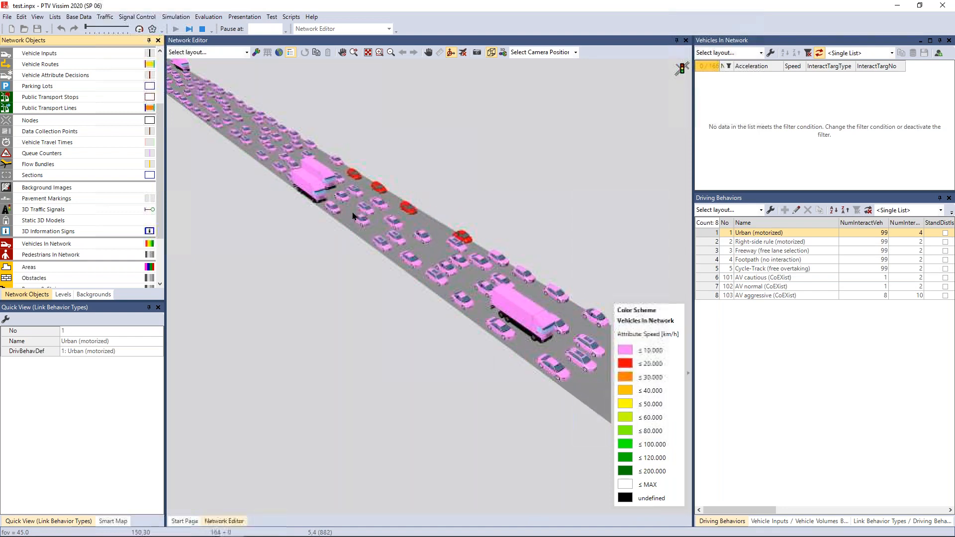
pyautogui.moveTo(401, 168); pyautogui.dragTo(413, 195)
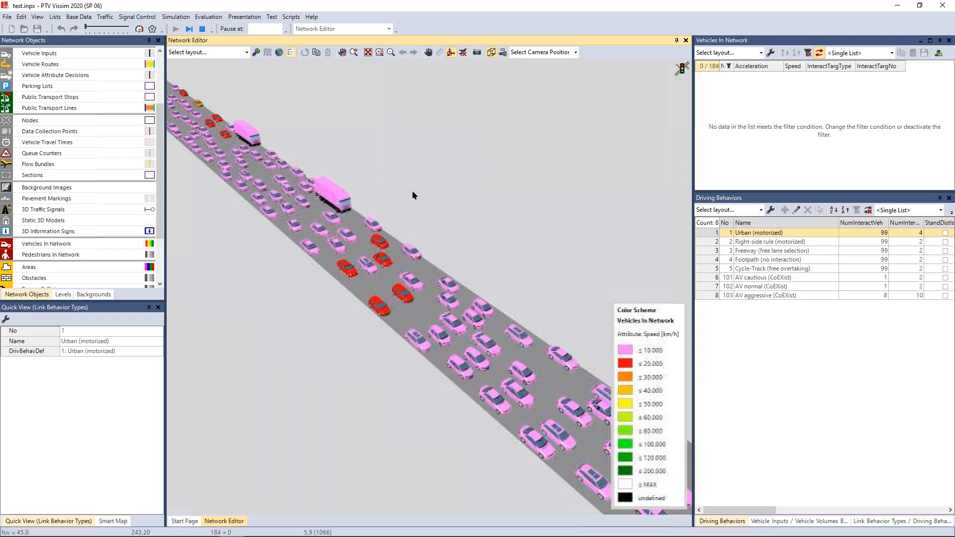
pyautogui.hotkey('ctrl', 'd')
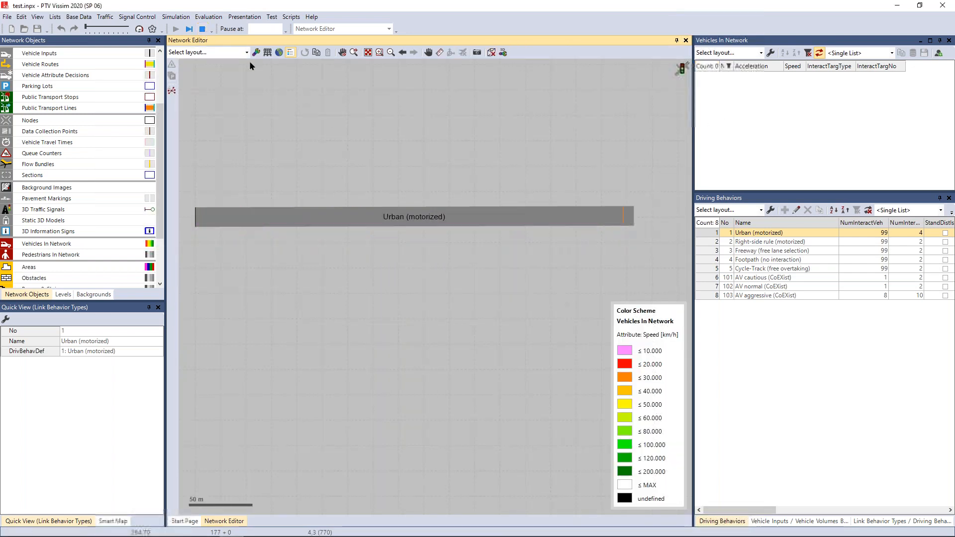
pyautogui.click(537, 297)
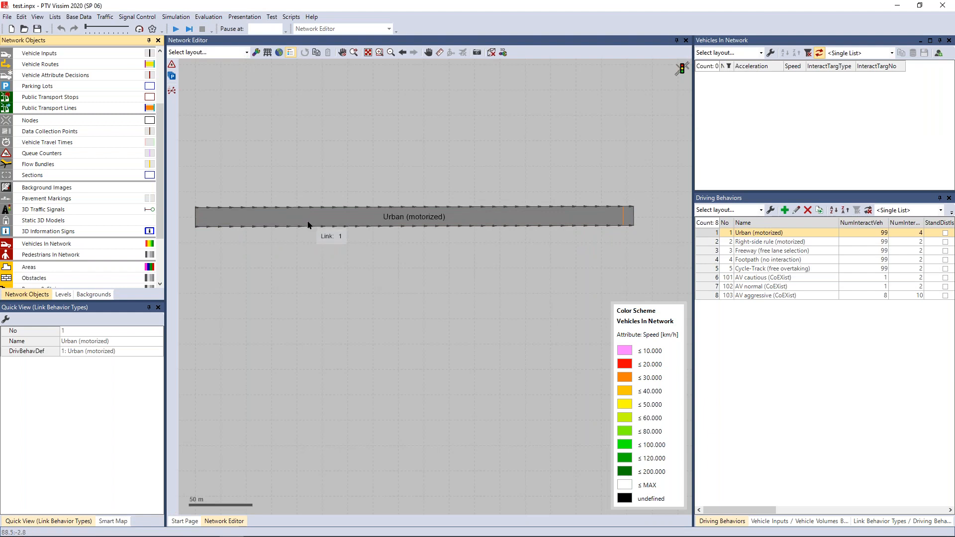
# - Check the link's lane width and review the lateral and look ahead settings of the Urban (motorized) driving behavior
pyautogui.doubleClick(322, 221)
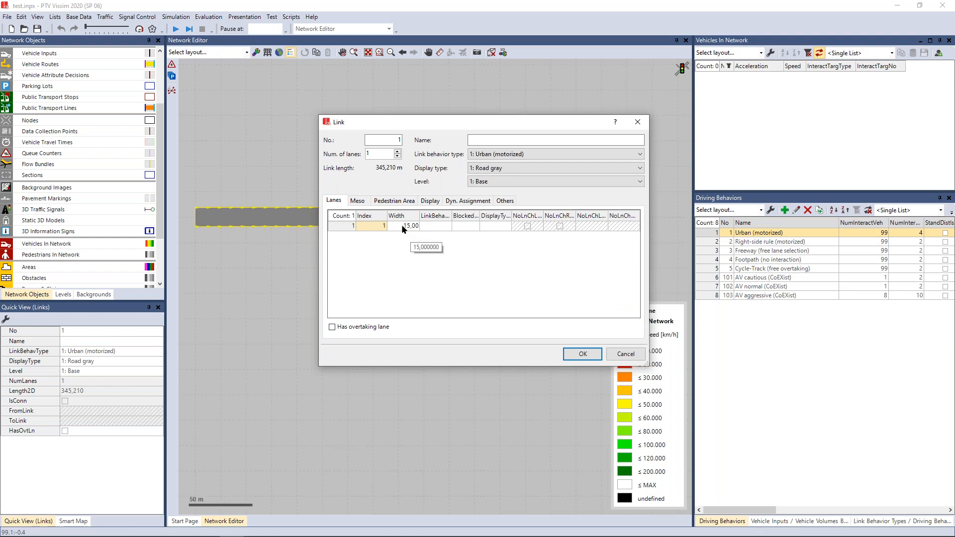
pyautogui.click(637, 122)
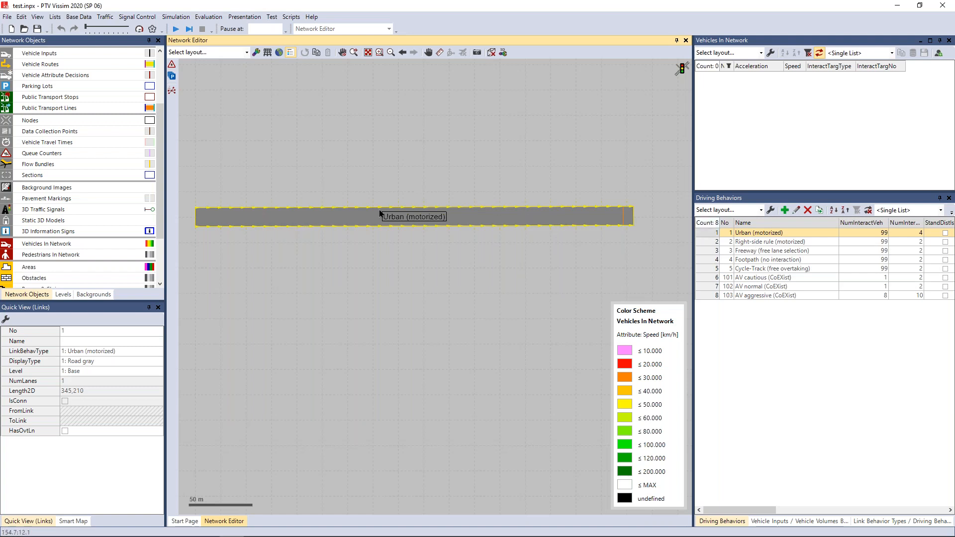
pyautogui.doubleClick(709, 232)
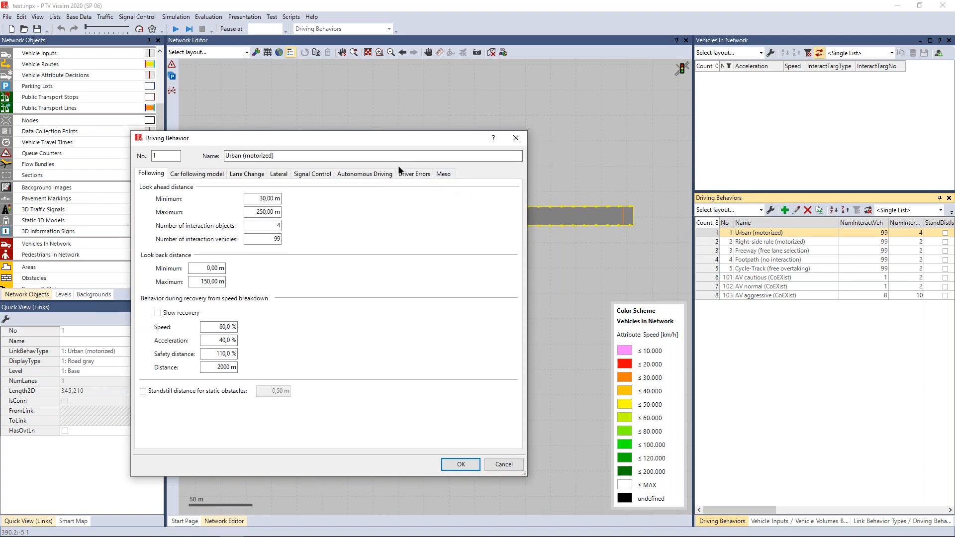
pyautogui.click(278, 174)
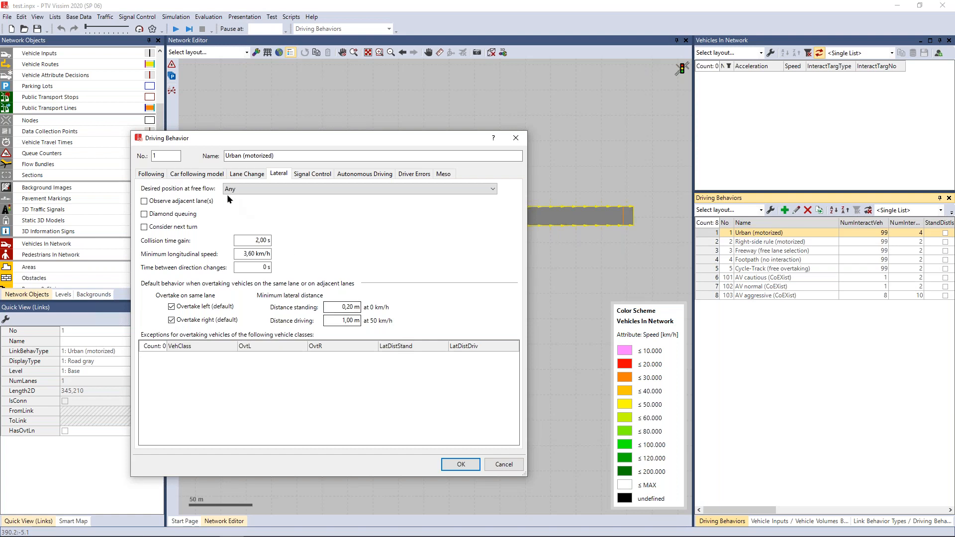
pyautogui.click(152, 174)
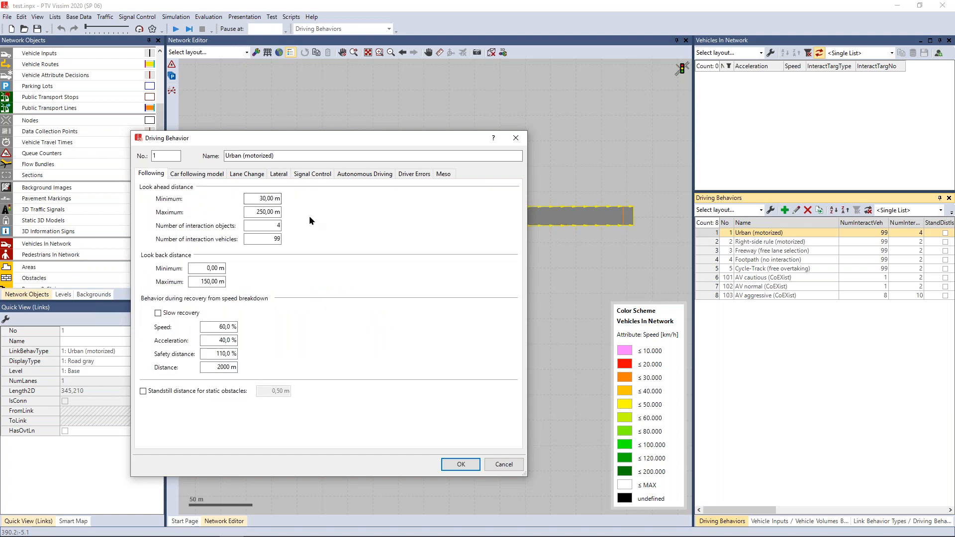
pyautogui.moveTo(255, 194); pyautogui.dragTo(310, 196)
pyautogui.click(270, 240)
pyautogui.click(516, 139)
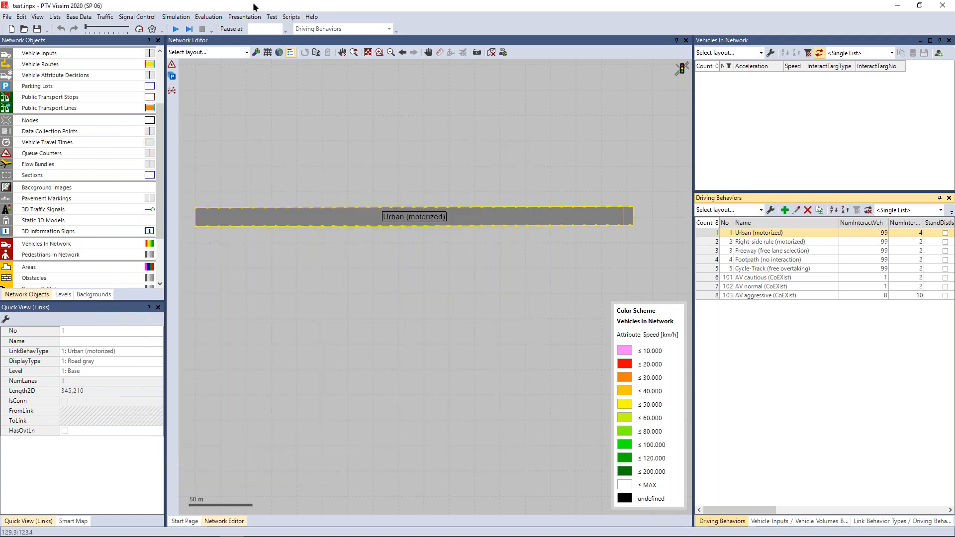
# - Run the simulation again and examine up close how the vehicles arrange themselves at the stop sign
pyautogui.click(176, 29)
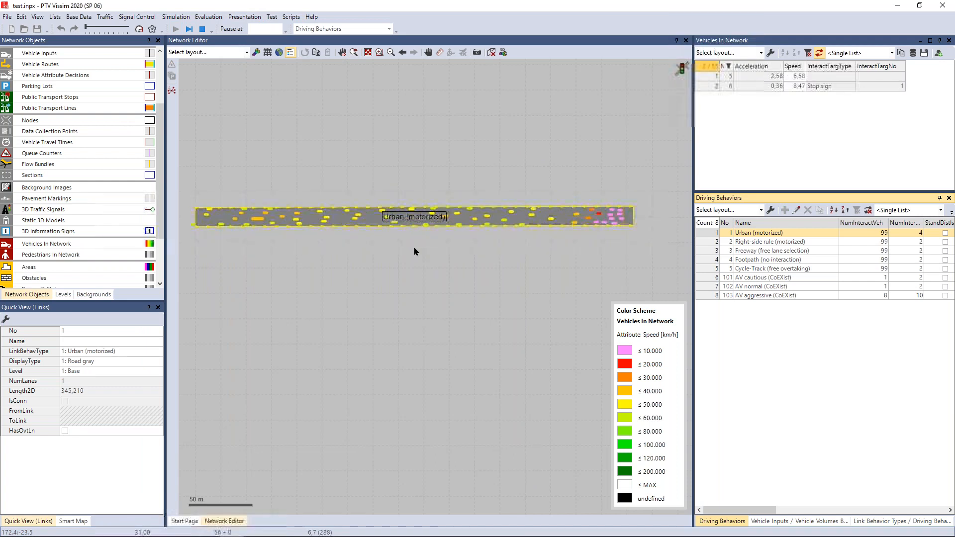
pyautogui.scroll(1, 575, 242)
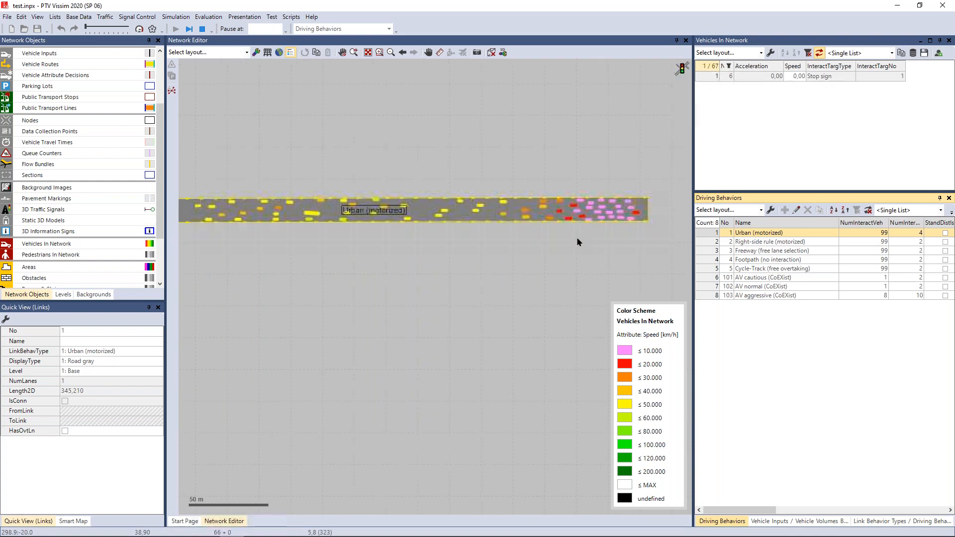
pyautogui.click(577, 242)
pyautogui.scroll(2, 615, 236)
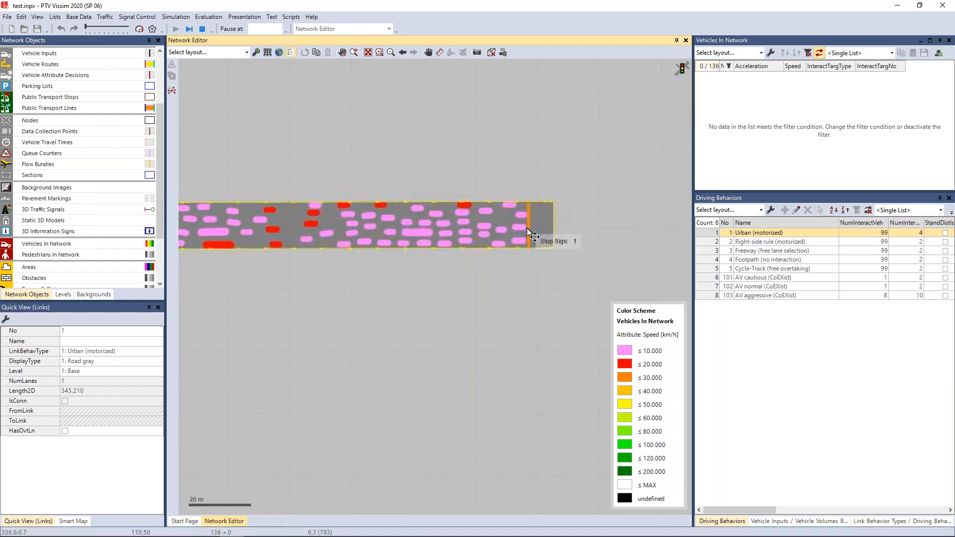
pyautogui.scroll(1, 529, 231)
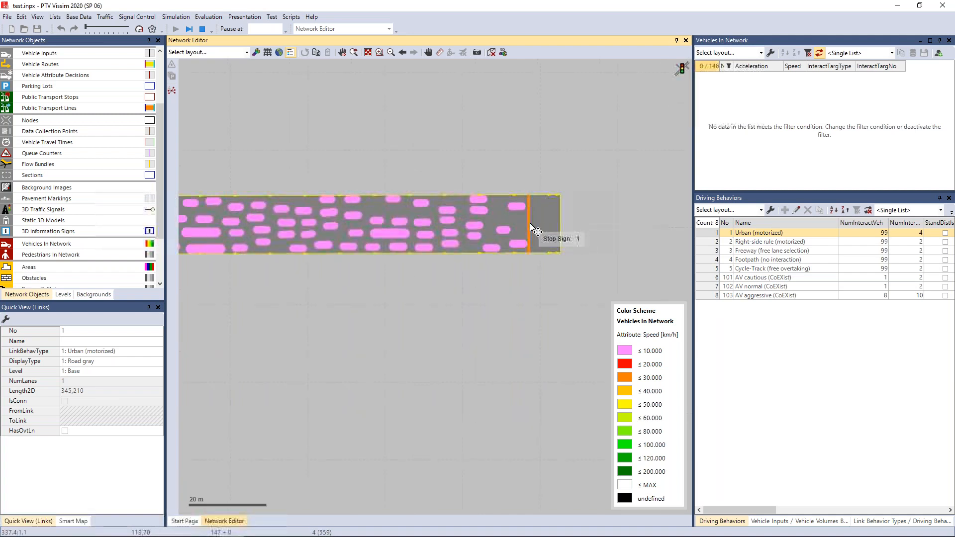
pyautogui.scroll(1, 533, 230)
pyautogui.scroll(3, 129, 127)
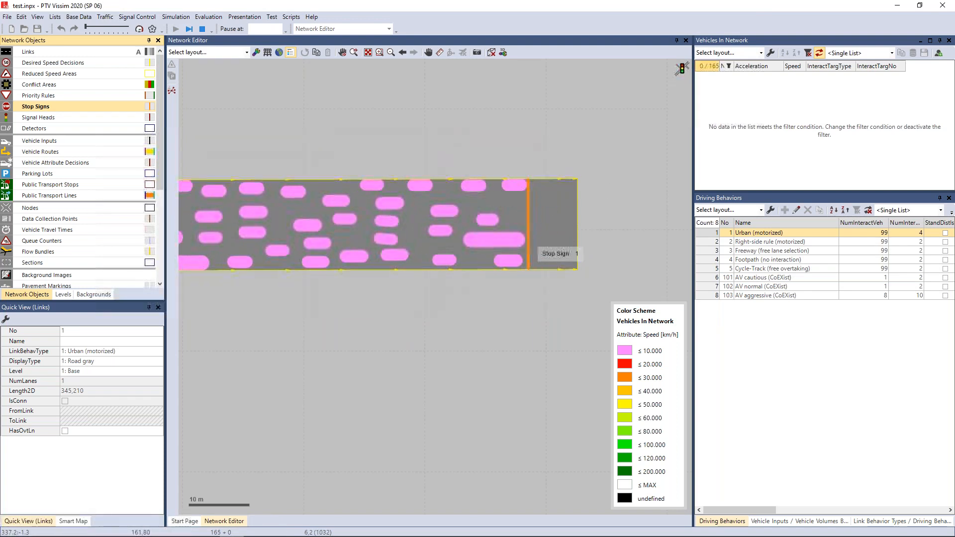
pyautogui.scroll(-2, 631, 210)
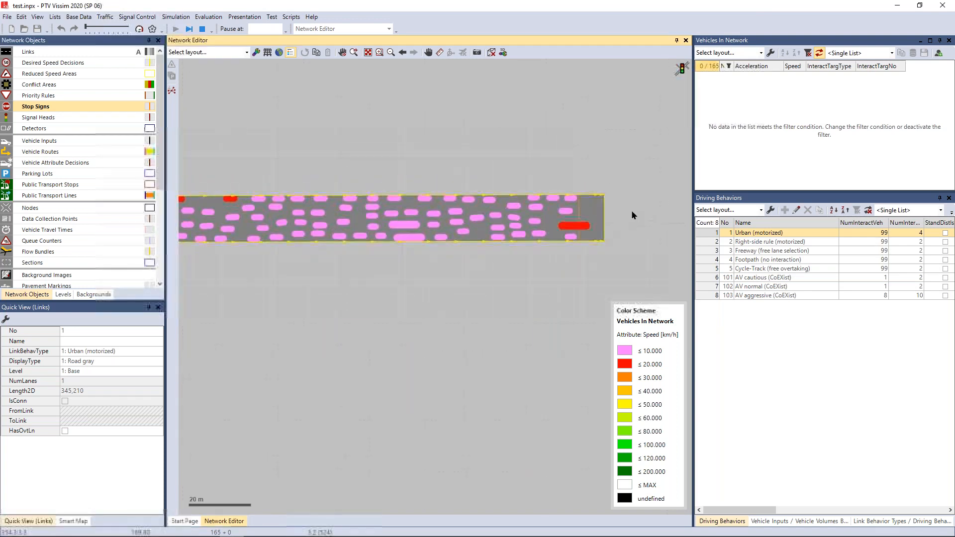
pyautogui.scroll(-2, 630, 213)
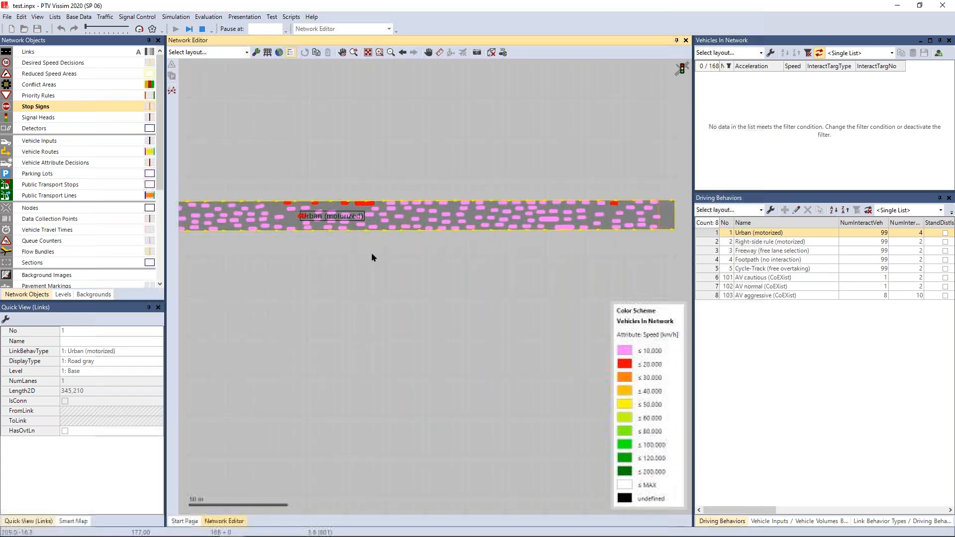
pyautogui.scroll(-1, 357, 251)
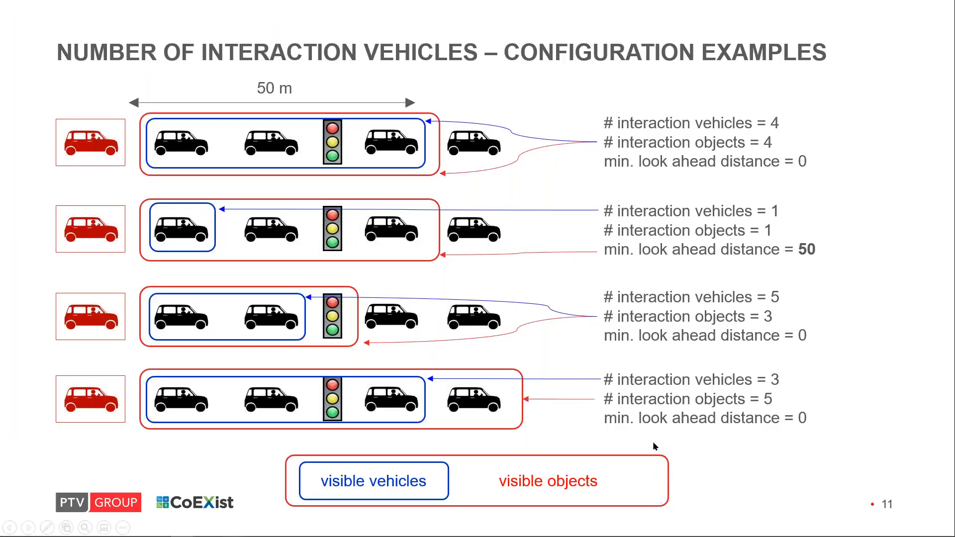
pyautogui.moveTo(938, 527)
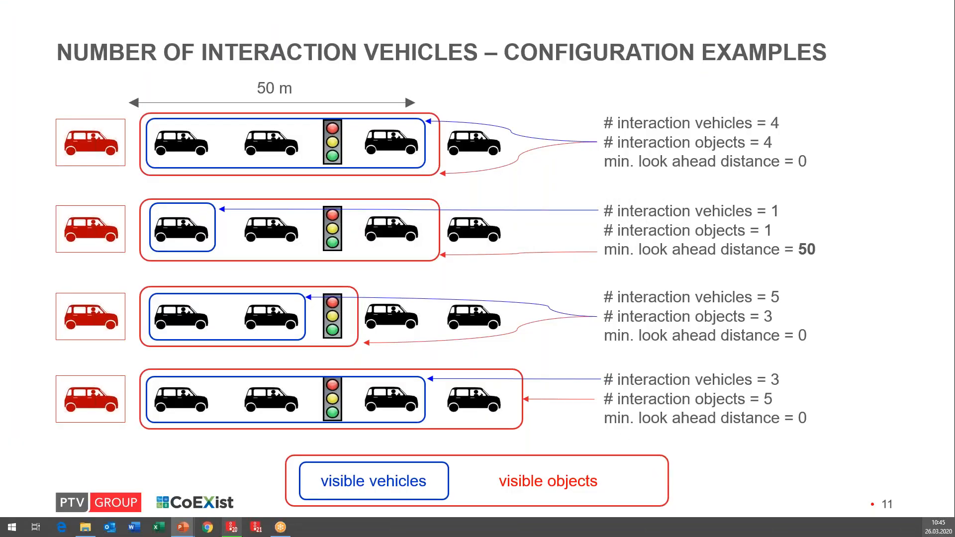
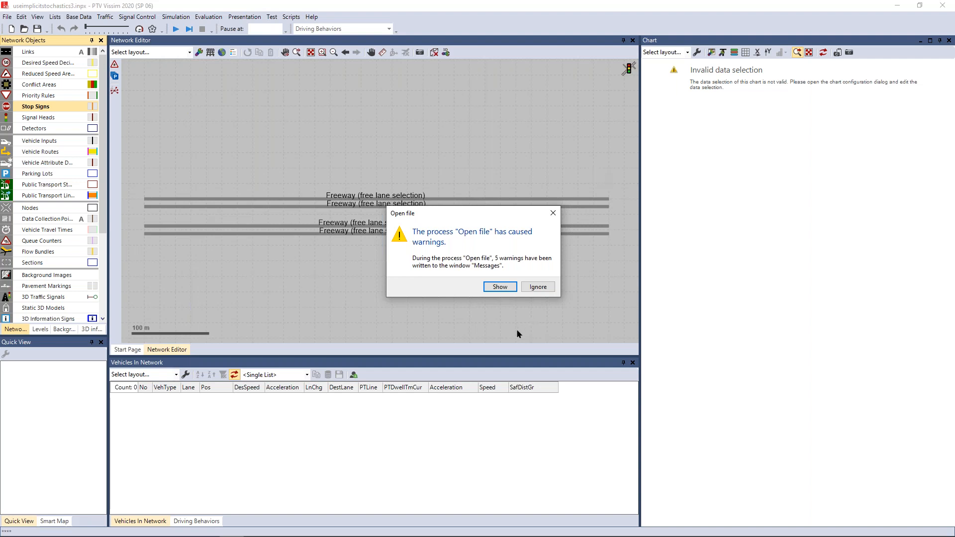
# - Ignore the file-opening warnings and display the driving behaviors list to compare the two Freeway (free lane selection) entries
pyautogui.click(536, 288)
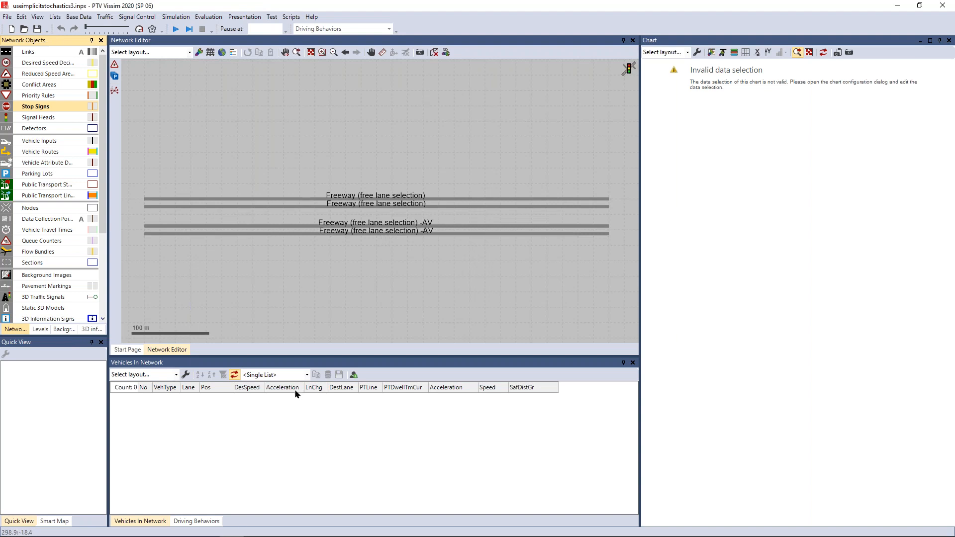
pyautogui.click(197, 521)
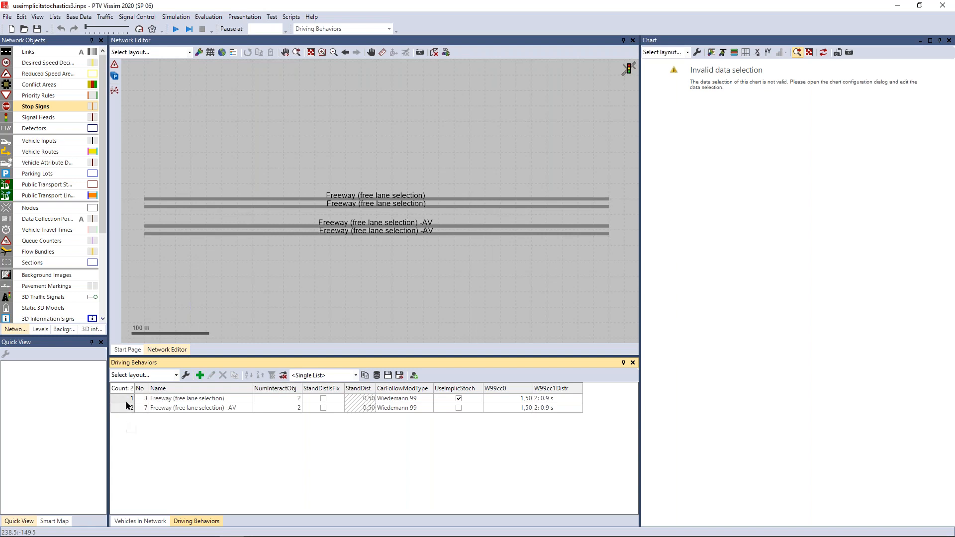
pyautogui.moveTo(124, 409); pyautogui.dragTo(124, 410)
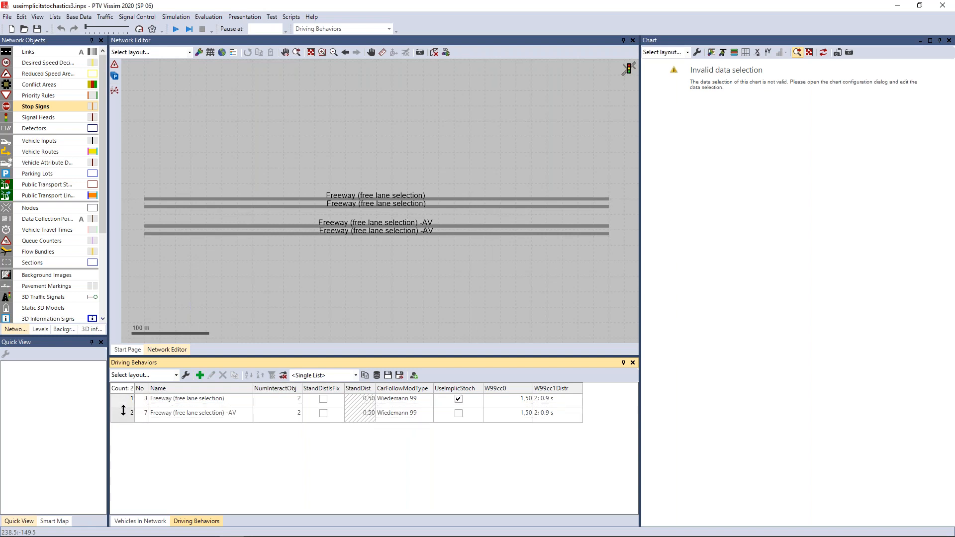
pyautogui.click(123, 399)
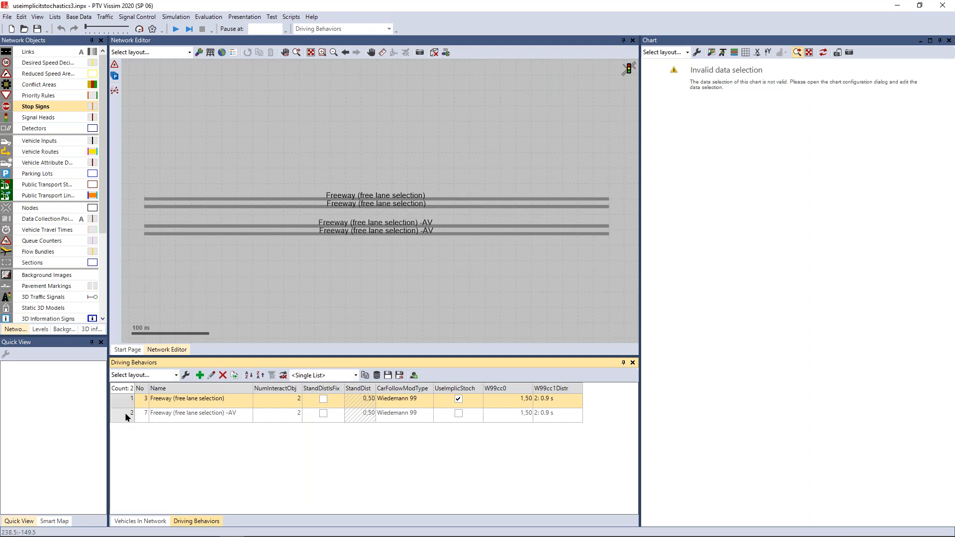
pyautogui.click(127, 413)
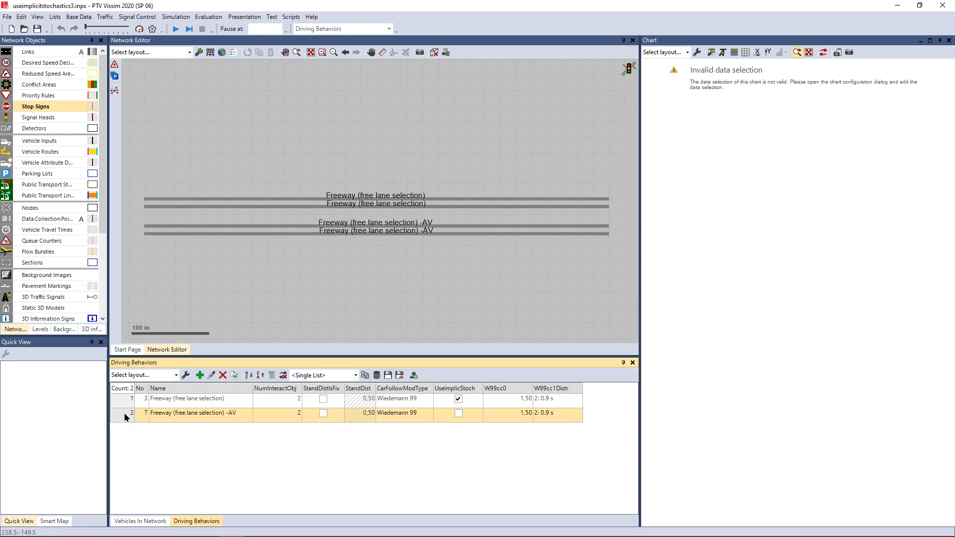
# - Review the car following model and autonomous driving settings of the Freeway (free lane selection) -AV driving behavior, leaving them unedited
pyautogui.doubleClick(201, 417)
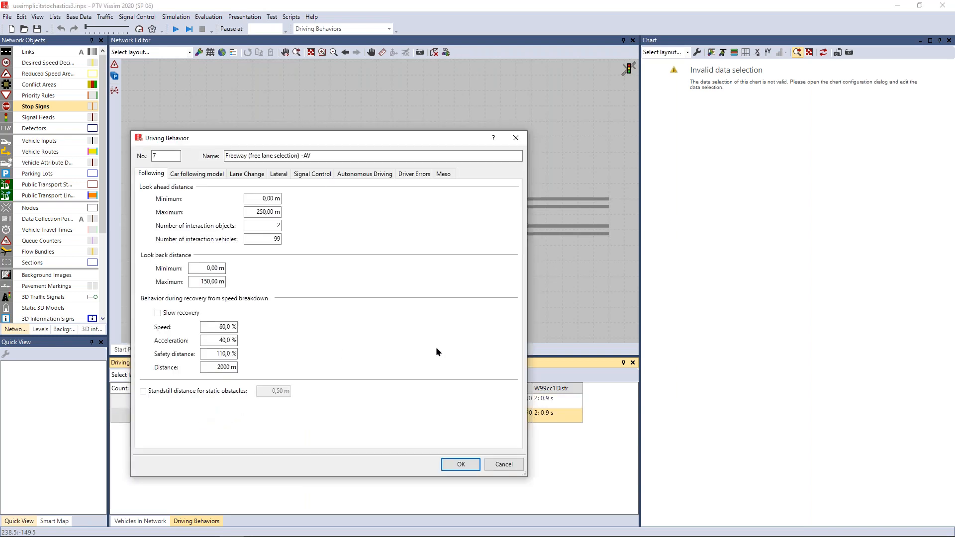
pyautogui.click(204, 174)
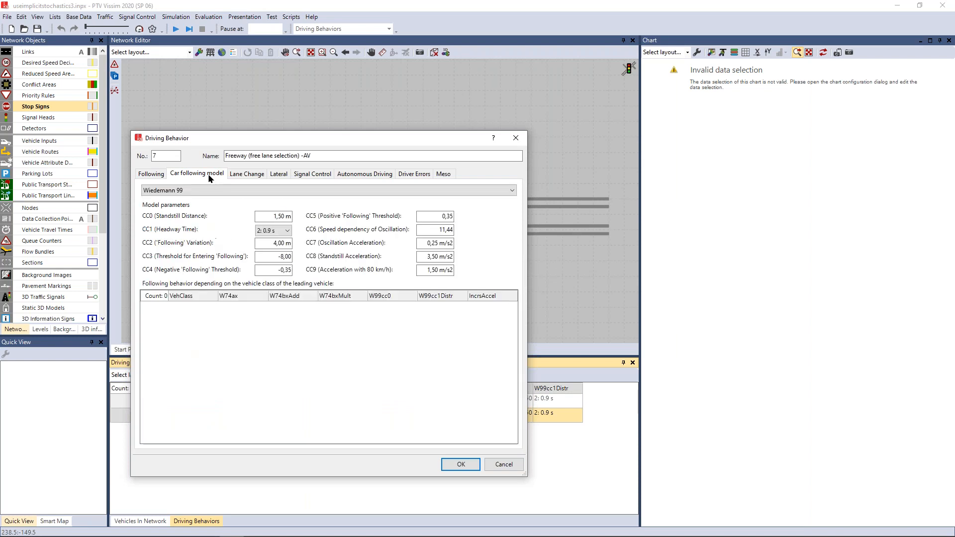
pyautogui.click(356, 179)
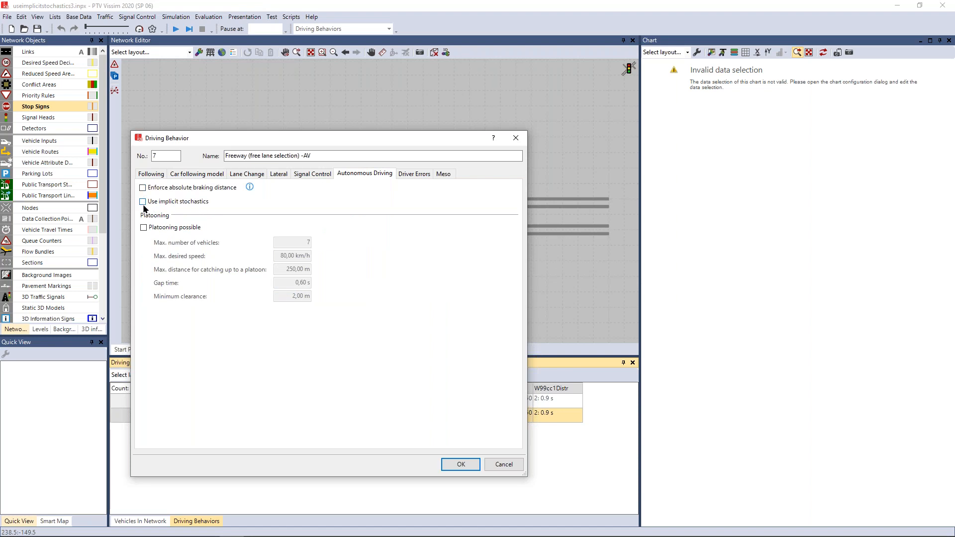
pyautogui.click(516, 138)
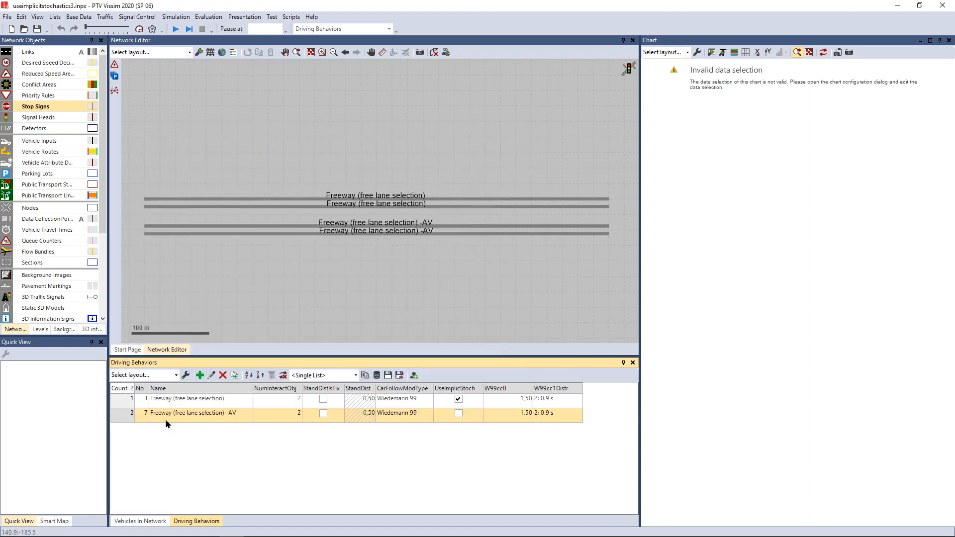
# - Check the implicit stochastics option of the Freeway (free lane selection) driving behavior without editing it
pyautogui.click(128, 402)
pyautogui.press('Return')
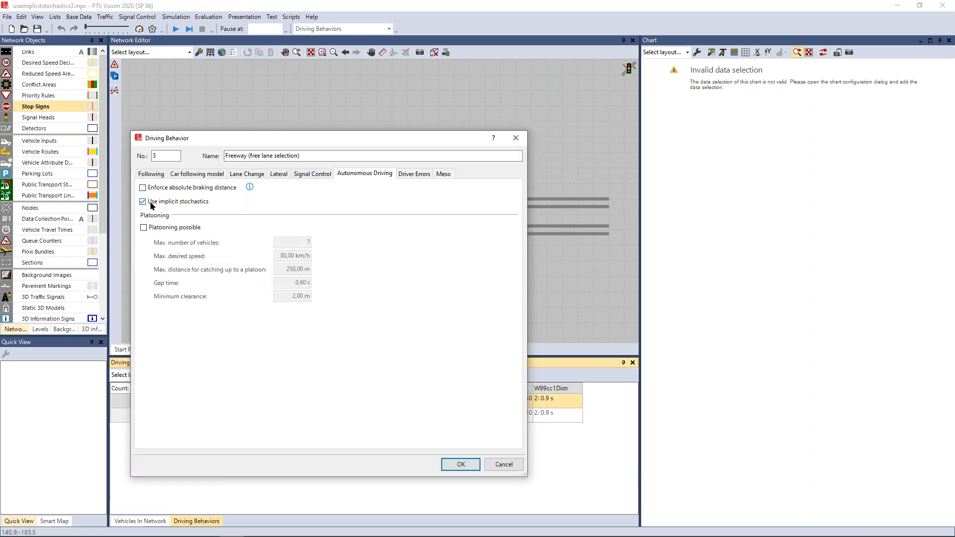
pyautogui.click(516, 138)
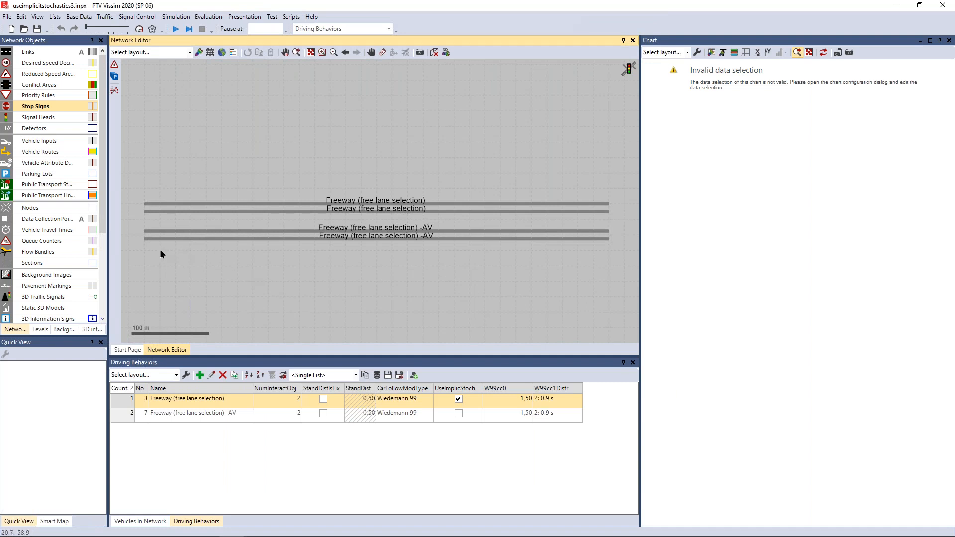
# - Run the simulation and examine the label values of the front vehicles on all four links
pyautogui.press('F5')
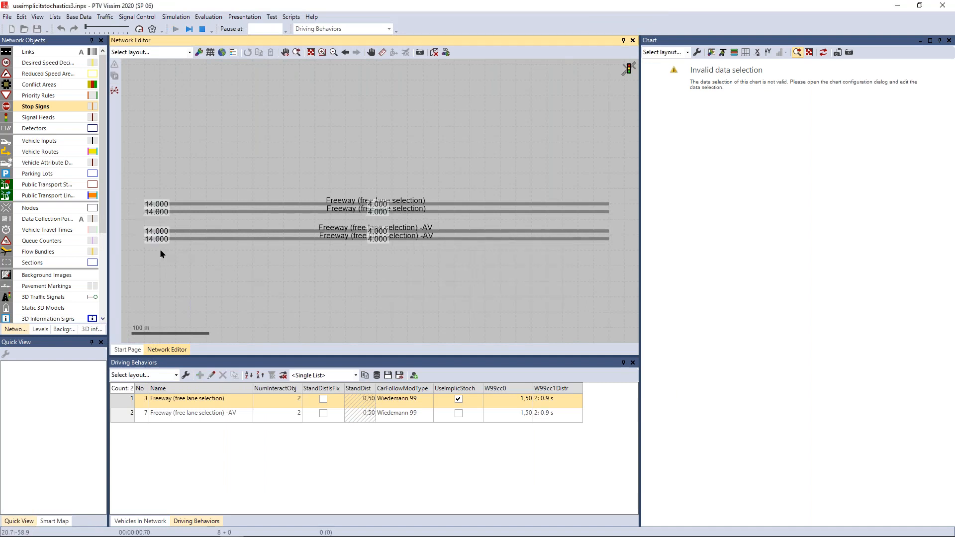
pyautogui.scroll(1, 289, 250)
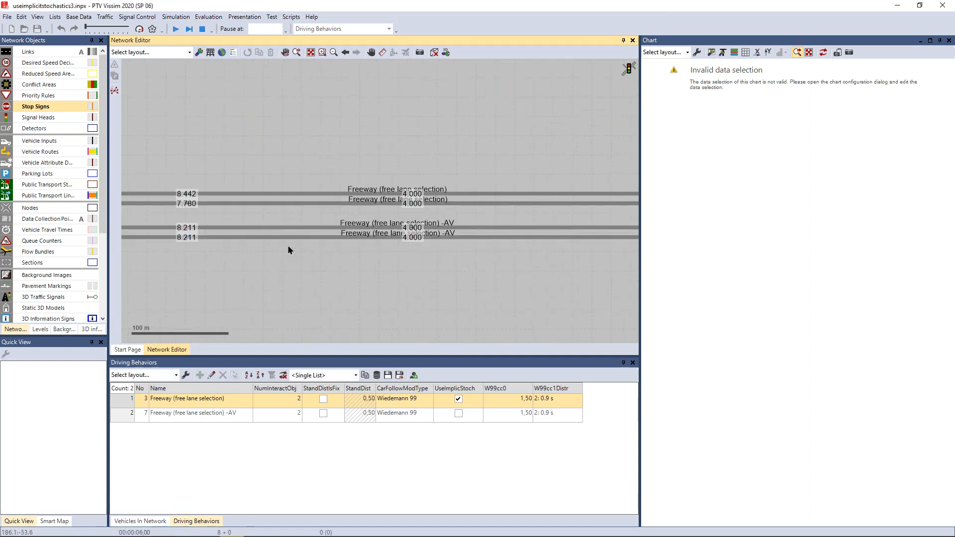
pyautogui.moveTo(307, 280); pyautogui.dragTo(285, 244)
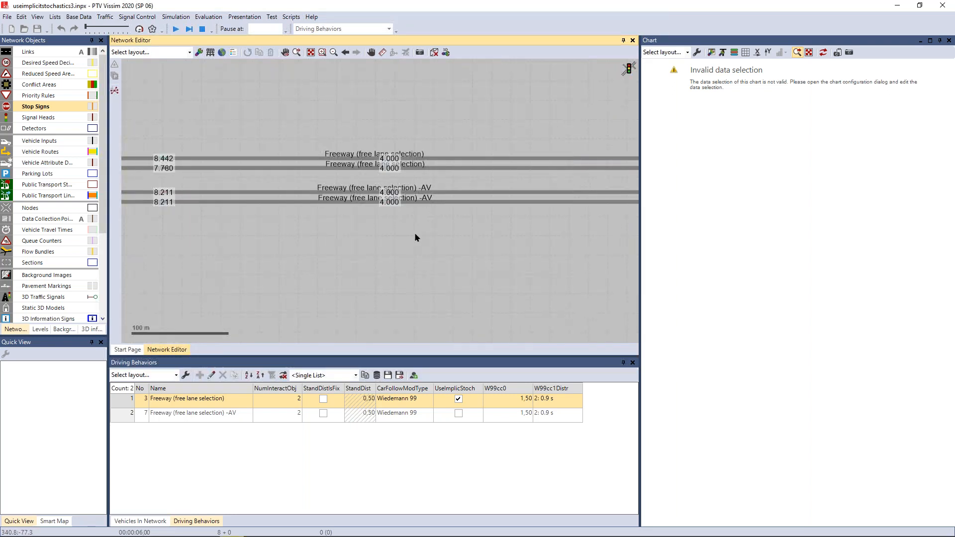
pyautogui.scroll(5, 398, 174)
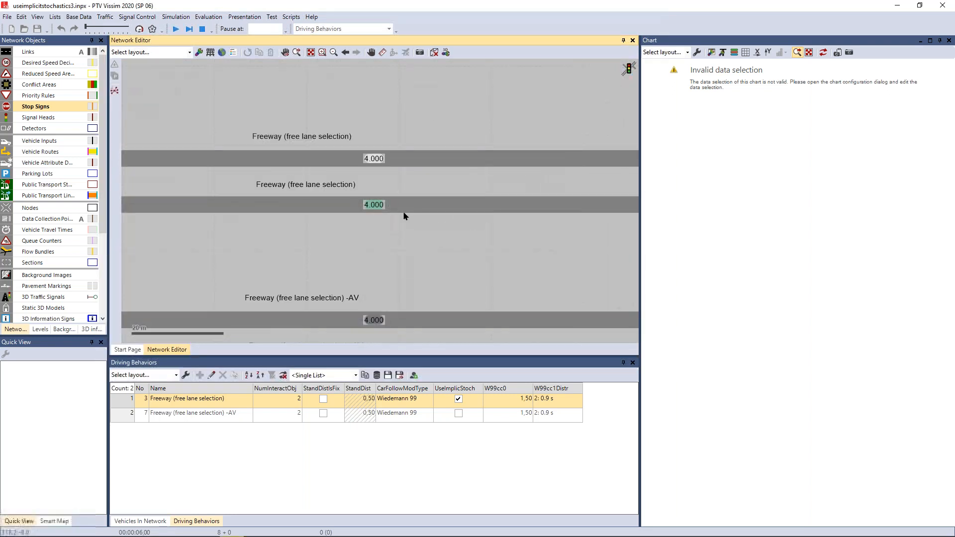
pyautogui.scroll(-2, 393, 203)
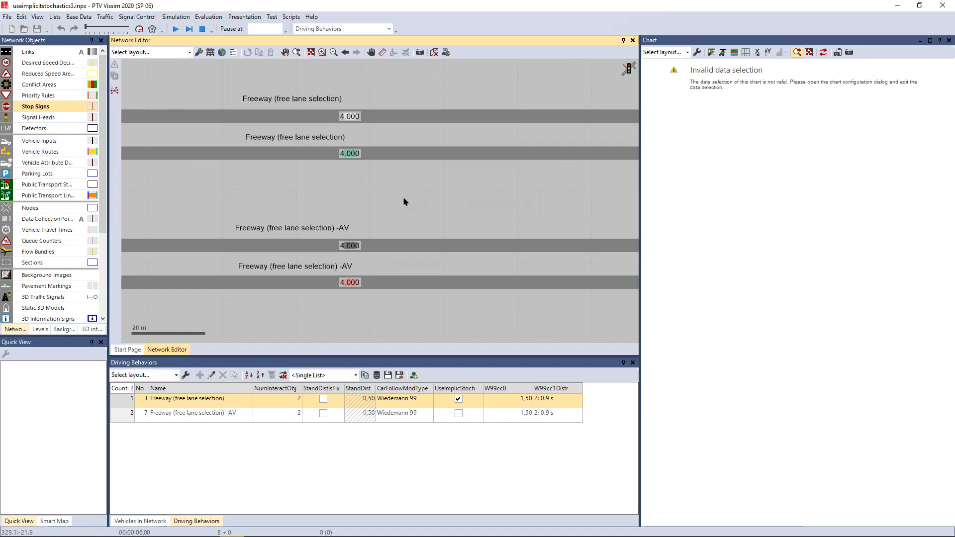
pyautogui.scroll(-1, 402, 199)
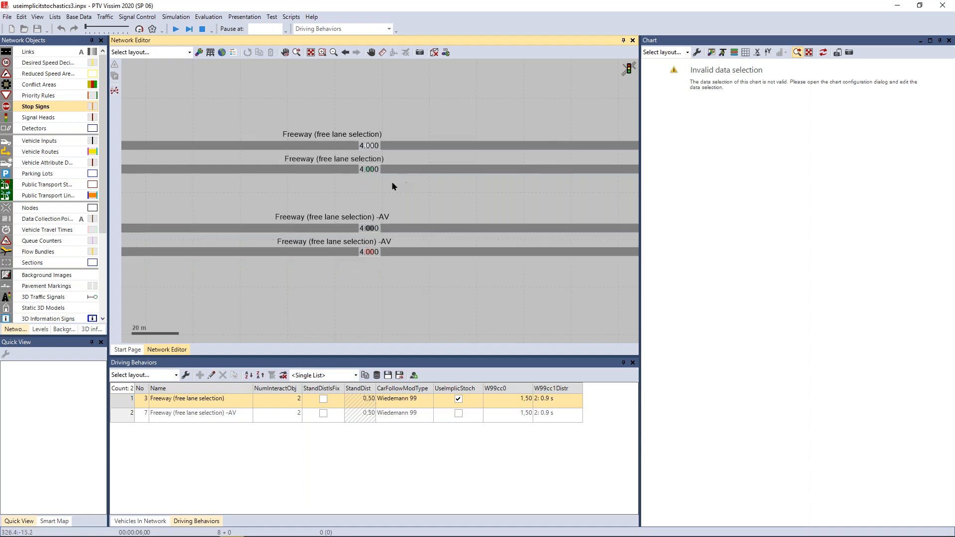
pyautogui.scroll(2, 392, 186)
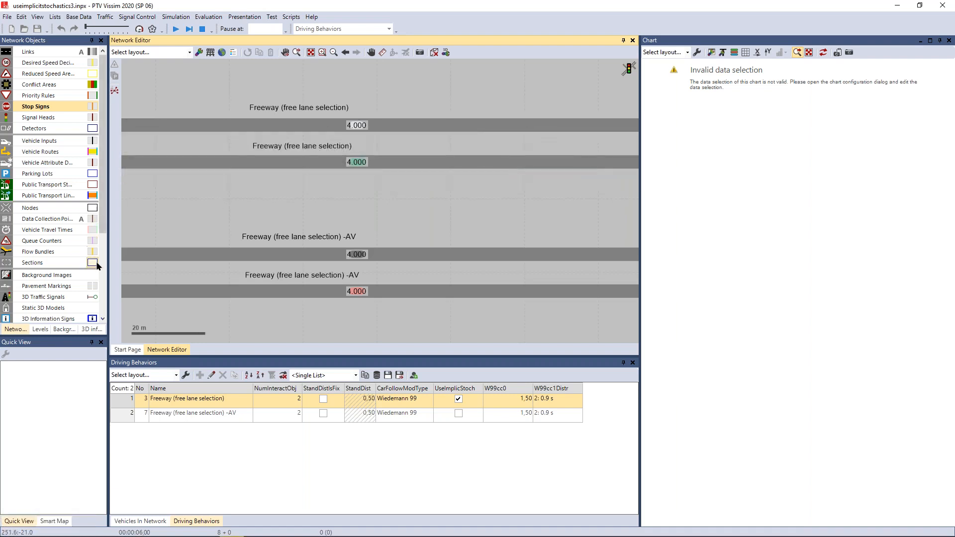
# - Hide the vehicle labels and inspect the speed and position attributes of the front vehicle on each of the four links
pyautogui.scroll(-4, 92, 264)
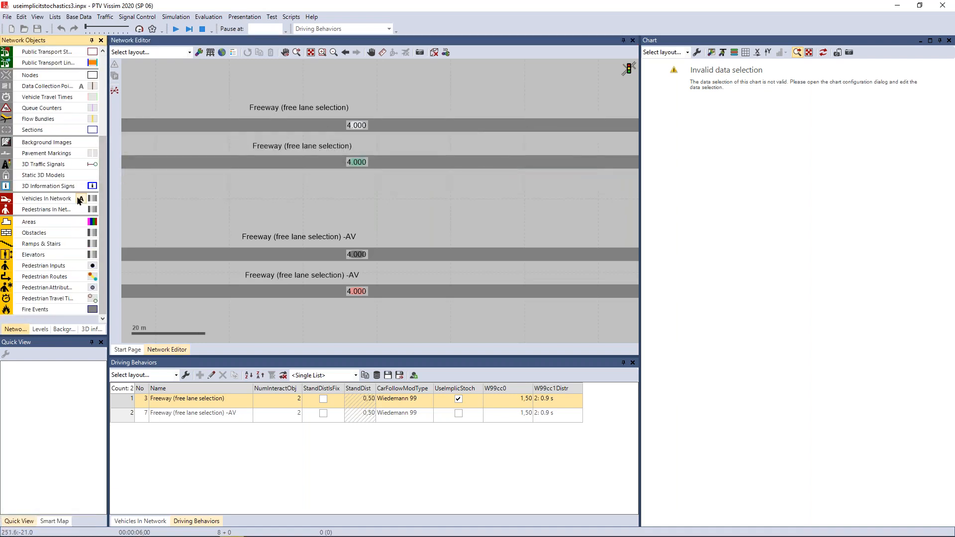
pyautogui.click(80, 199)
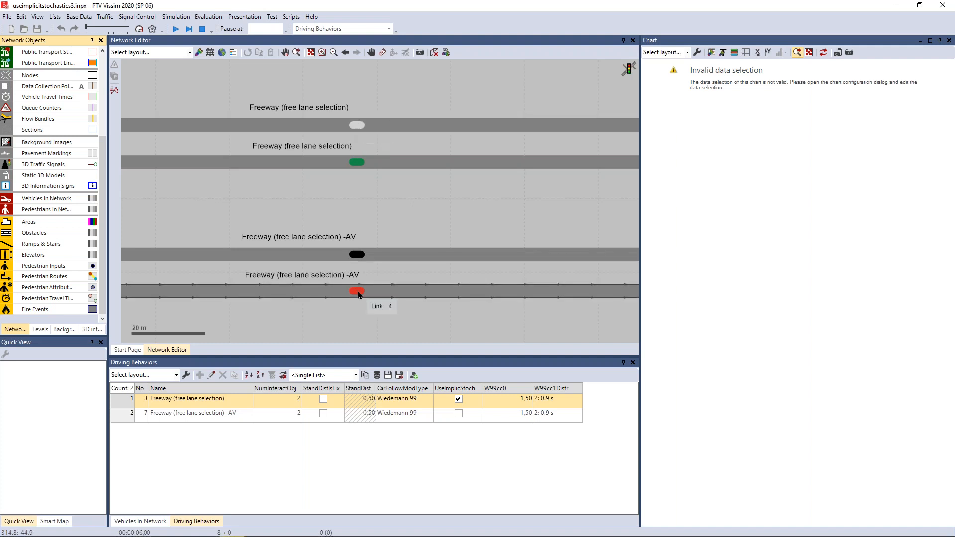
pyautogui.click(357, 126)
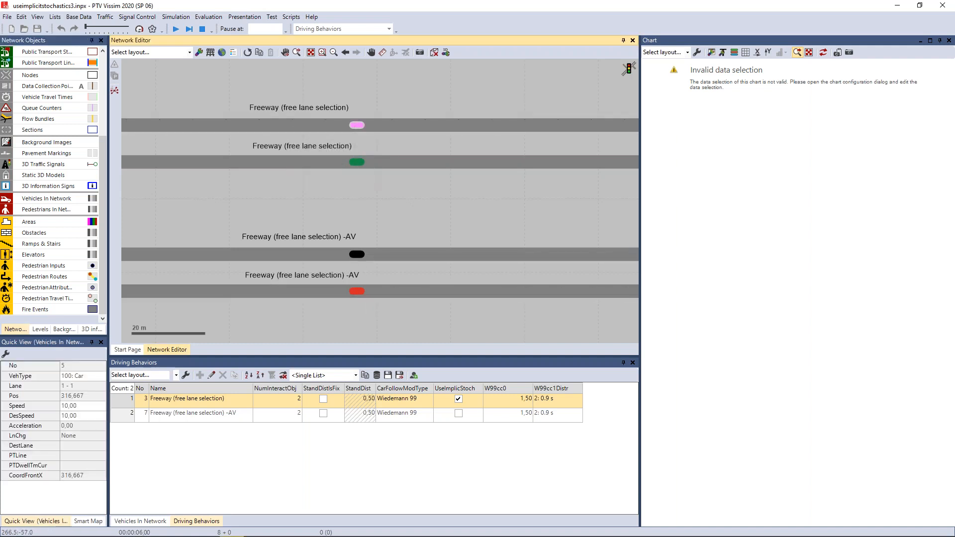
pyautogui.click(357, 163)
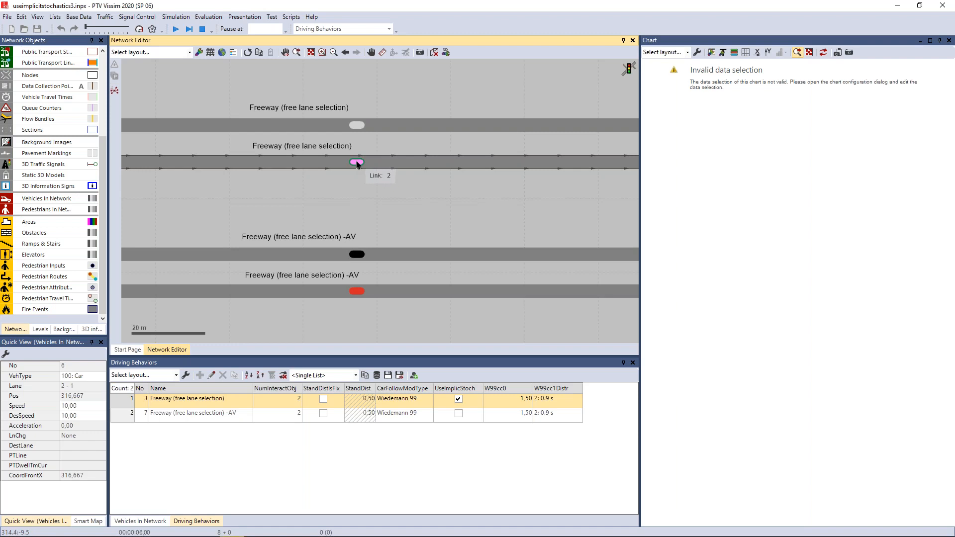
pyautogui.click(357, 254)
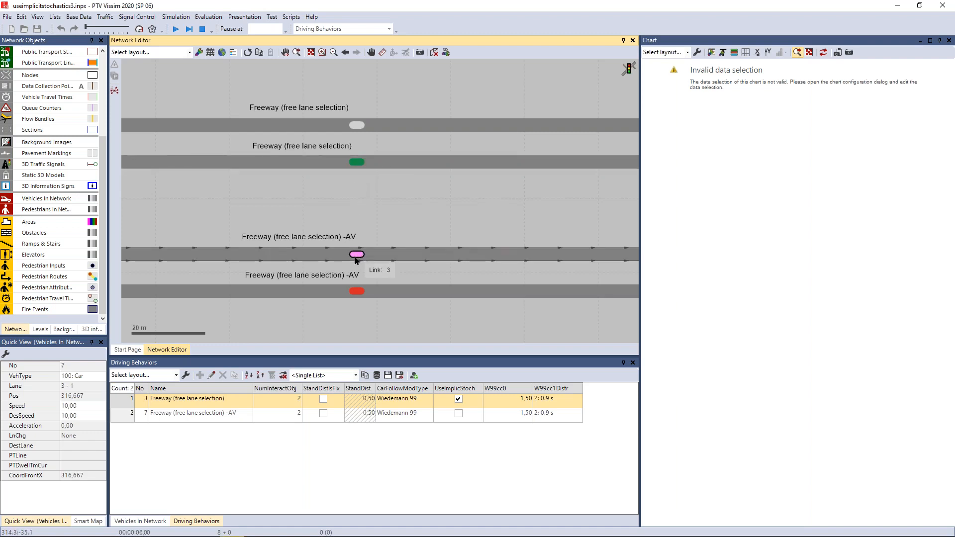
pyautogui.click(357, 293)
pyautogui.click(356, 291)
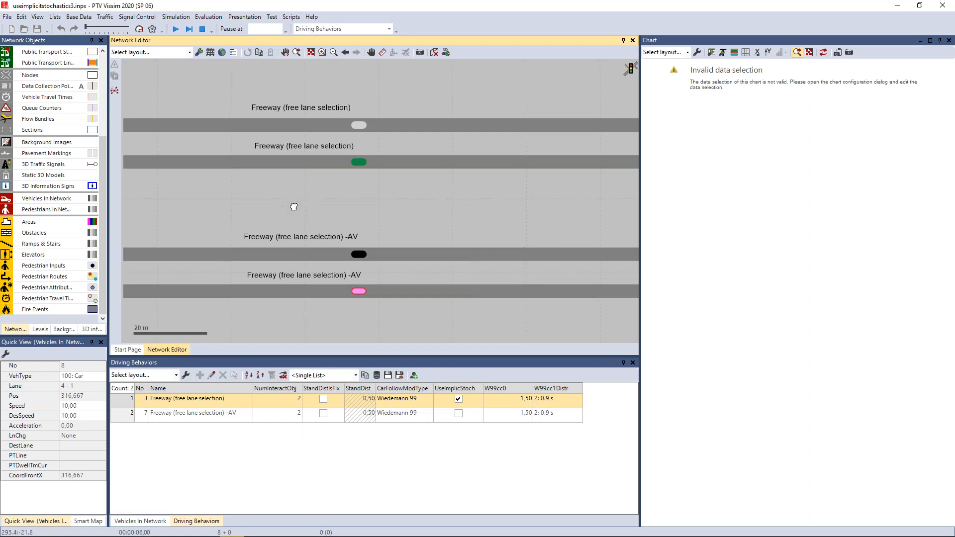
# - Compare the four rear vehicles and inspect the attributes of the one on link 1
pyautogui.scroll(-5, 252, 198)
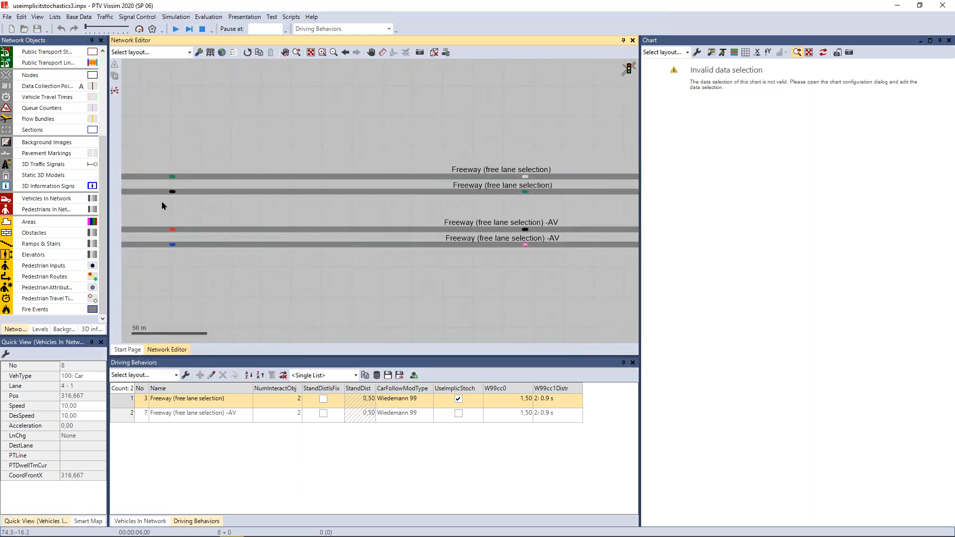
pyautogui.scroll(5, 162, 202)
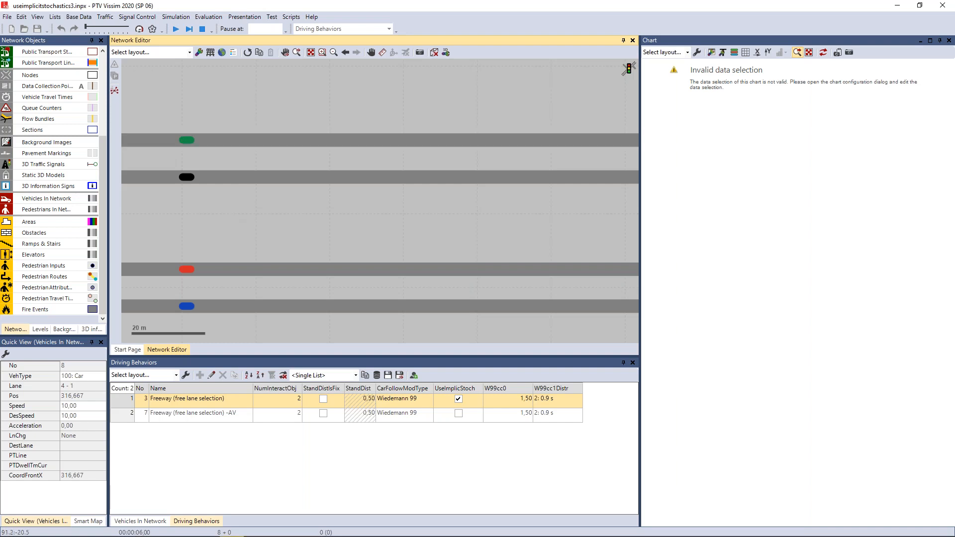
pyautogui.scroll(-5, 223, 199)
pyautogui.click(206, 160)
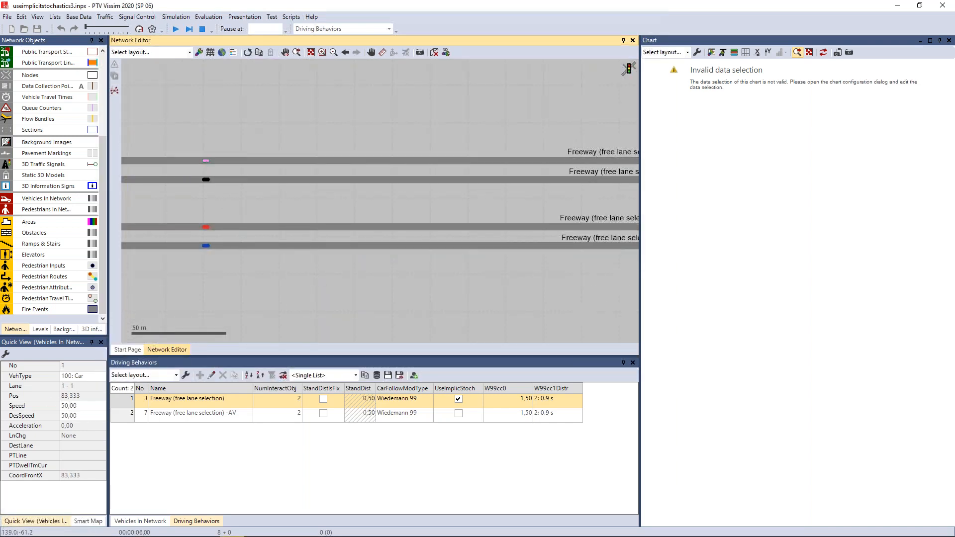
pyautogui.moveTo(316, 282); pyautogui.dragTo(236, 285)
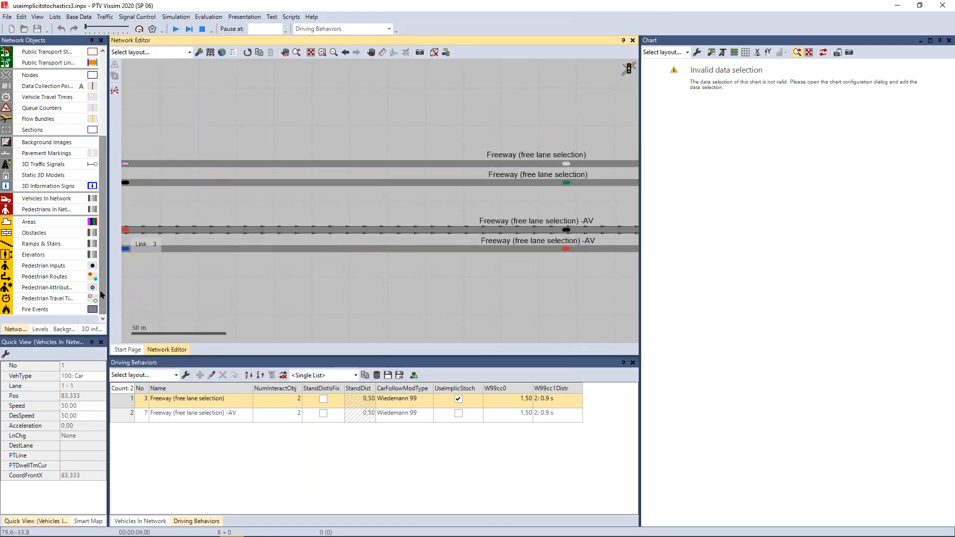
# - Show the vehicle labels again and examine the values of the rear vehicles on all four links
pyautogui.click(81, 199)
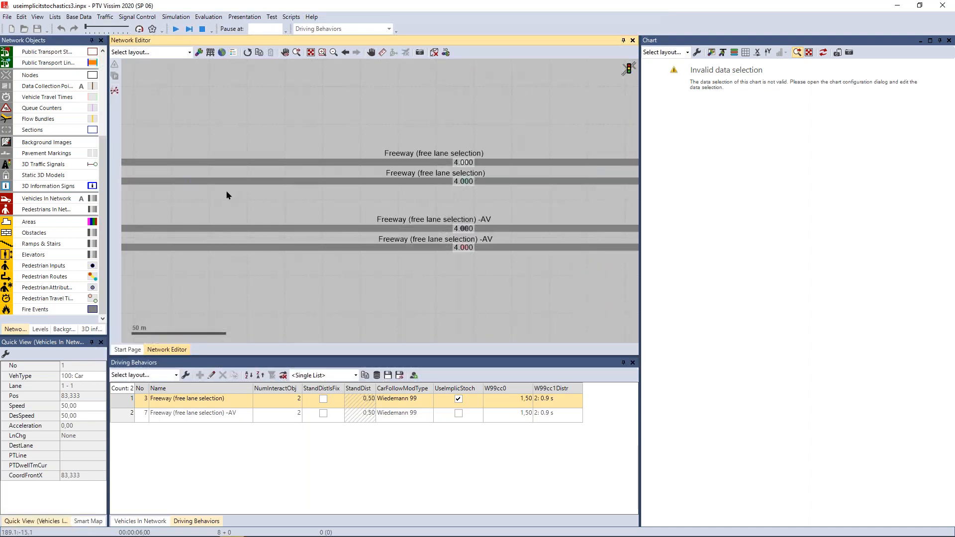
pyautogui.scroll(2, 226, 192)
pyautogui.scroll(2, 224, 196)
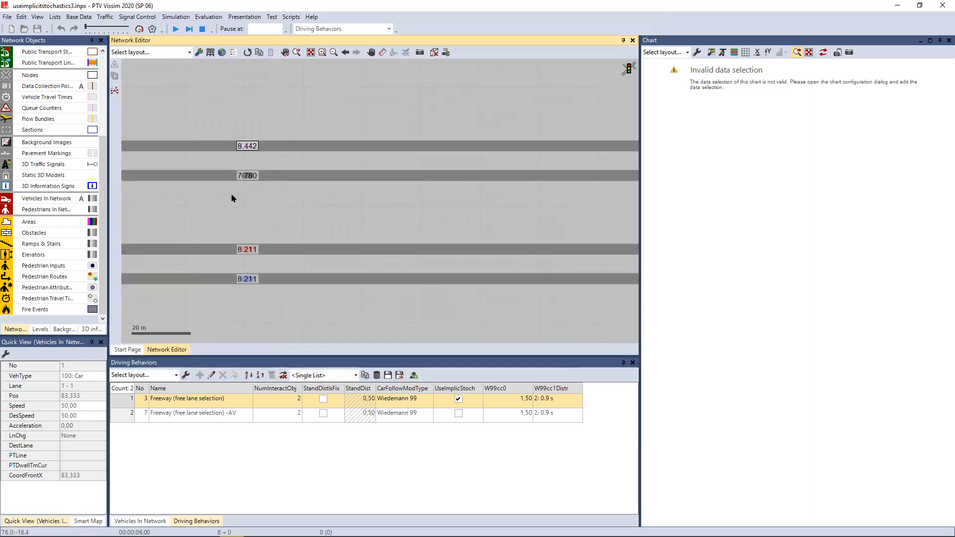
# - Check the description of the Safety distance (gross) attribute used for the vehicle labels, keeping the label settings as they are
pyautogui.click(93, 198)
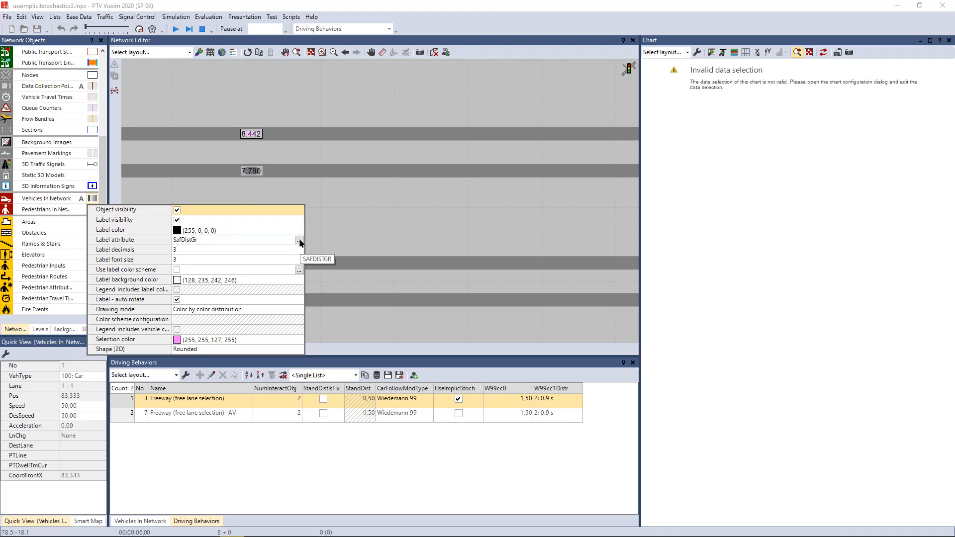
pyautogui.click(300, 241)
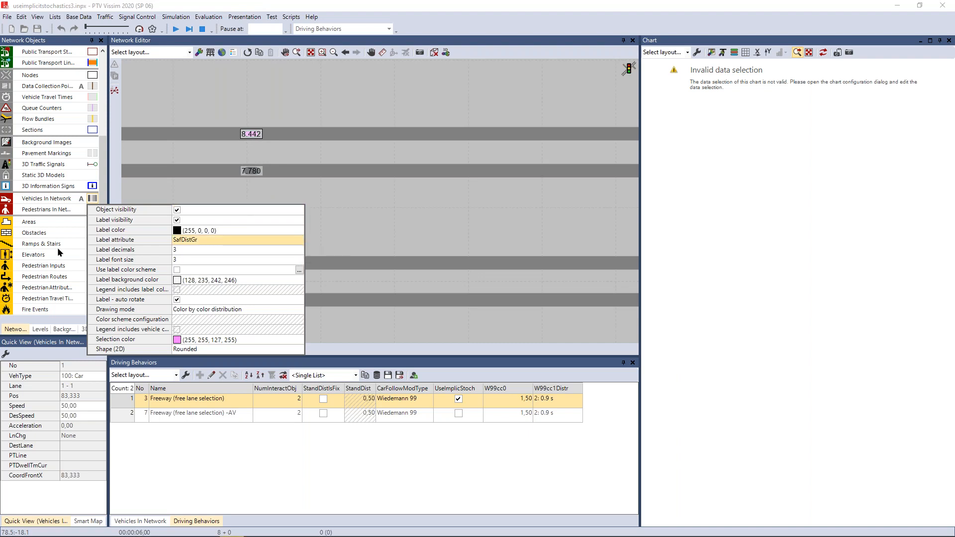
pyautogui.click(299, 240)
pyautogui.moveTo(422, 98); pyautogui.dragTo(380, 93)
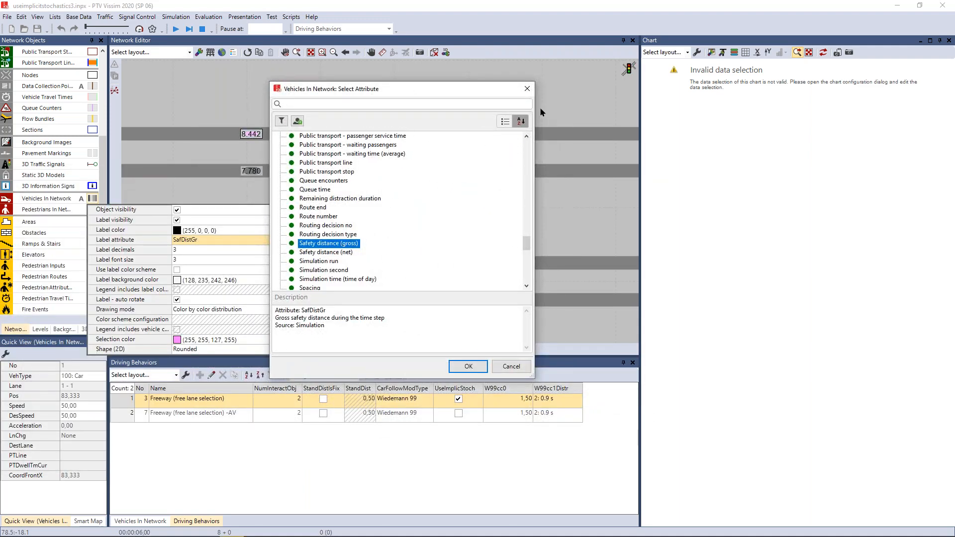
pyautogui.click(528, 90)
pyautogui.click(369, 210)
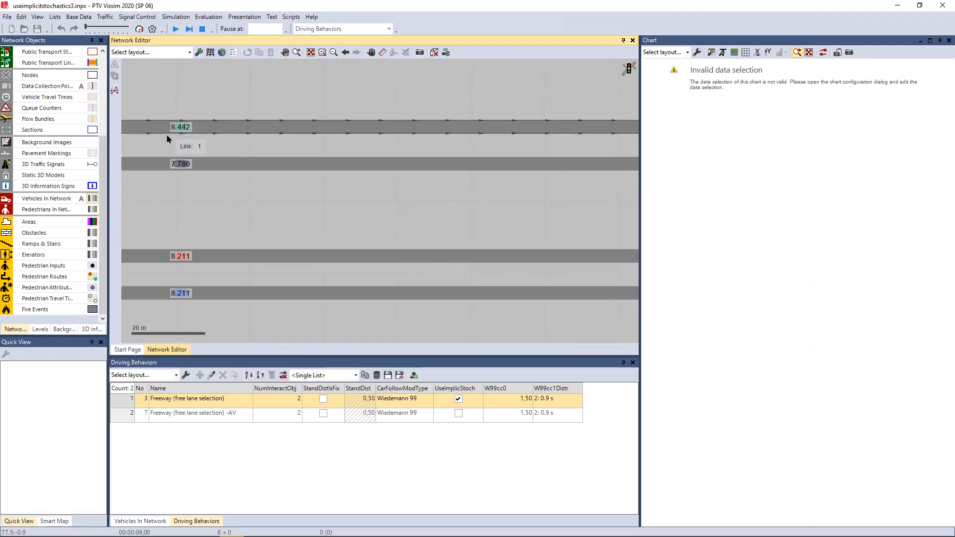
# - Inspect the attributes of the rear vehicles on links 2, 1 and 4
pyautogui.click(182, 168)
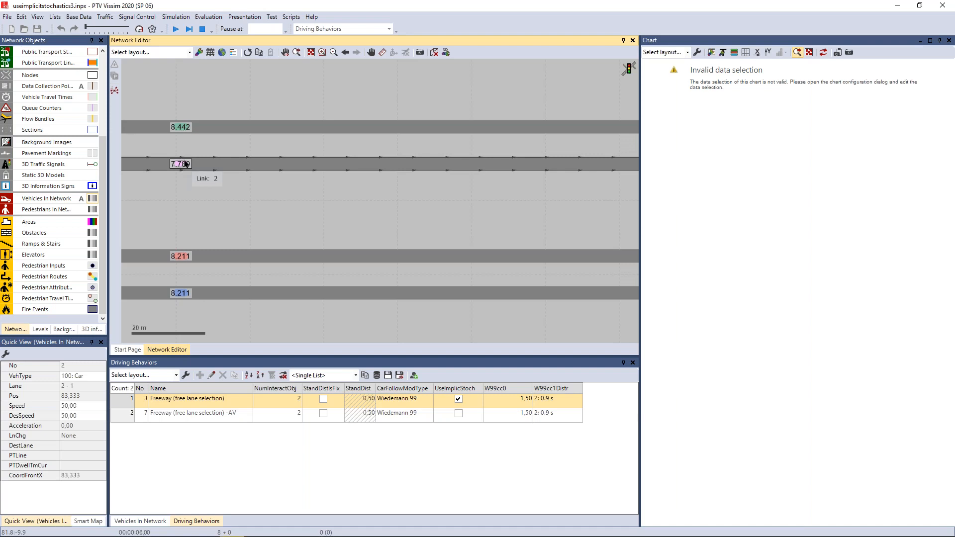
pyautogui.click(181, 128)
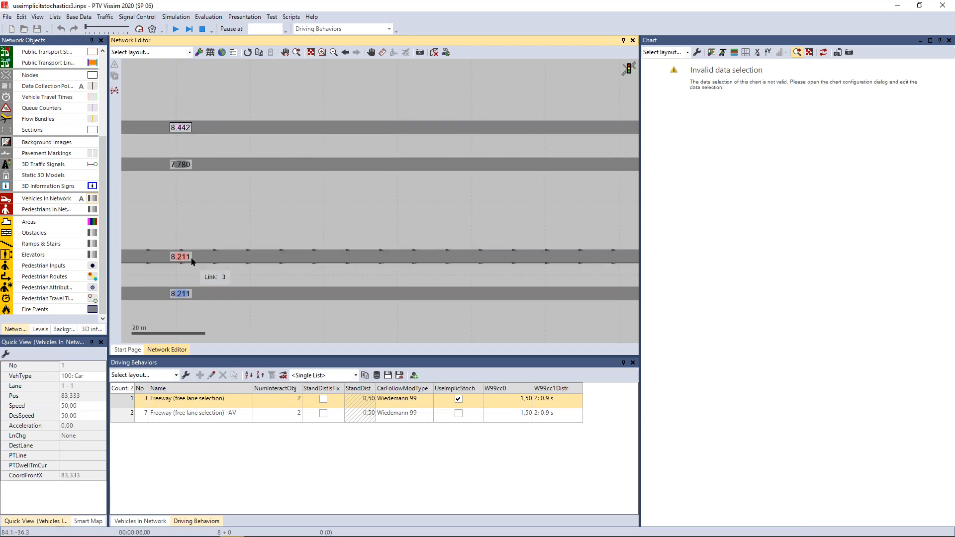
pyautogui.click(182, 295)
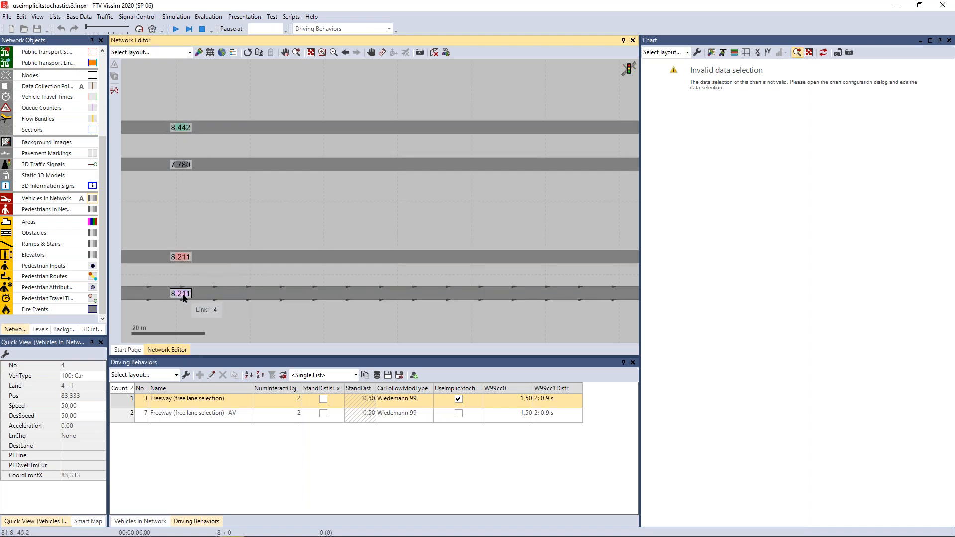
# - Continue the simulation and compare the safety distance labels of the vehicles on links 1 and 2
pyautogui.scroll(-2, 285, 192)
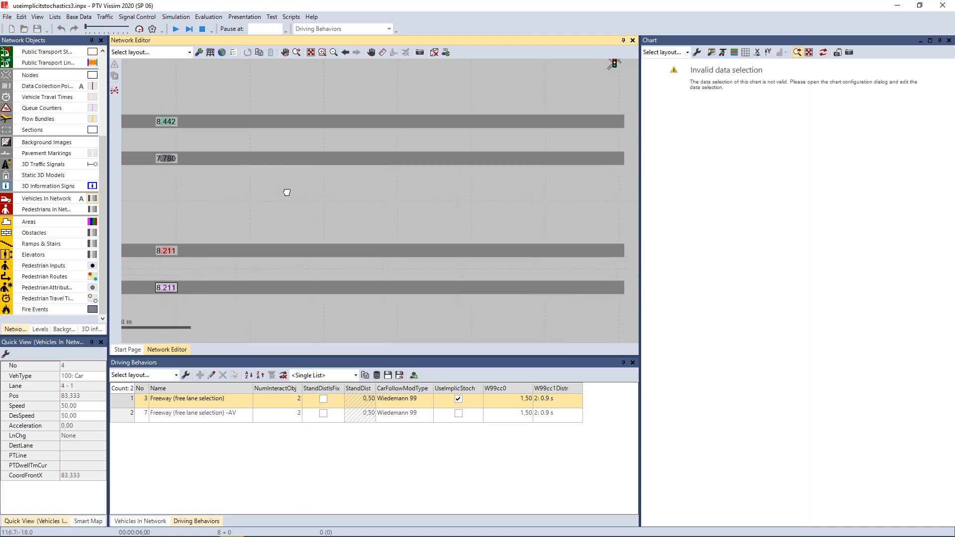
pyautogui.scroll(-3, 308, 198)
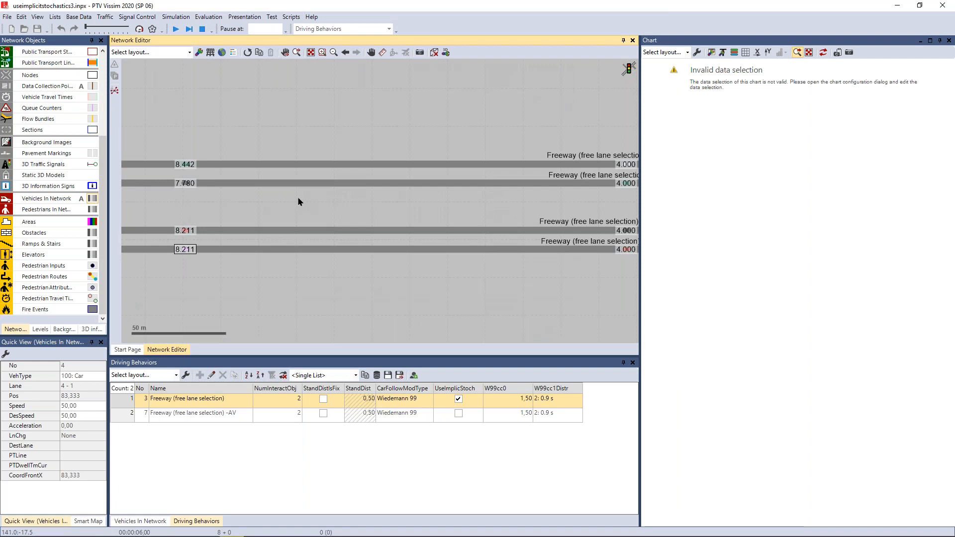
pyautogui.press('F5')
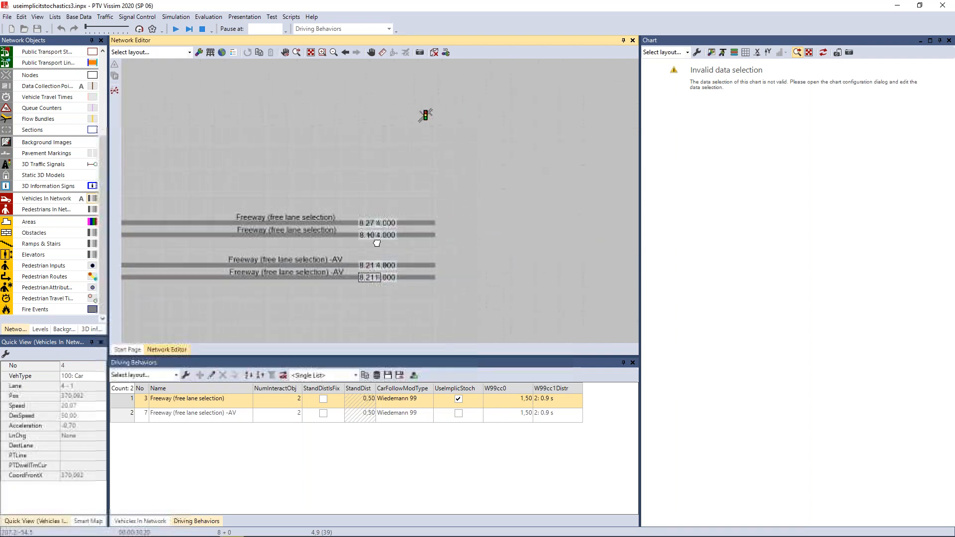
pyautogui.scroll(5, 383, 226)
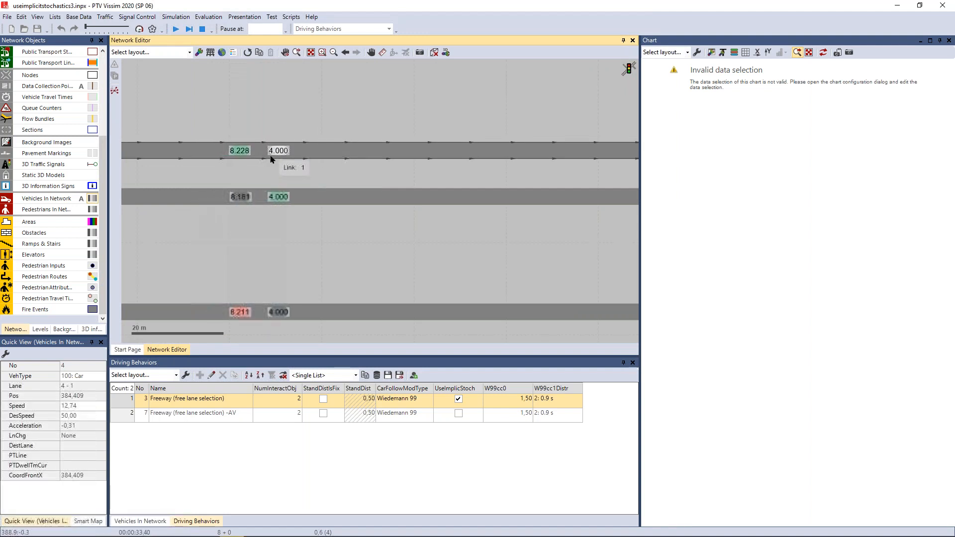
pyautogui.scroll(1, 252, 155)
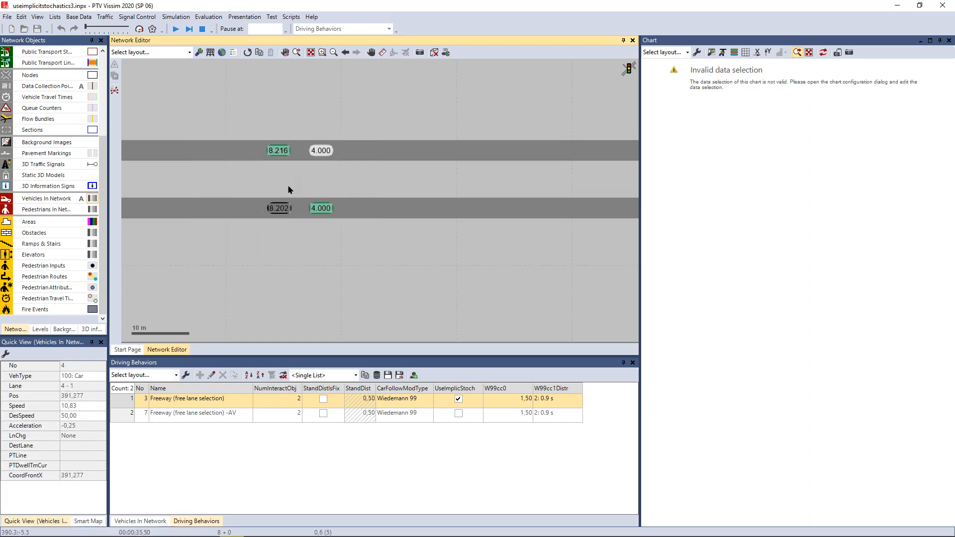
# - Examine the vehicle labels on the two AV links and compare them with those on the other two links as the simulation advances
pyautogui.moveTo(291, 223); pyautogui.dragTo(293, 105)
pyautogui.moveTo(283, 247); pyautogui.dragTo(270, 200)
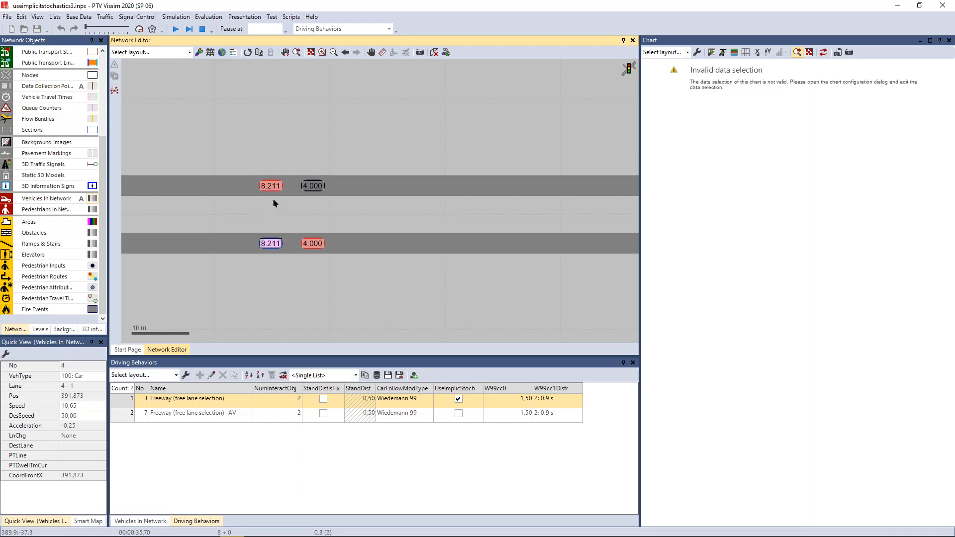
pyautogui.scroll(1, 274, 199)
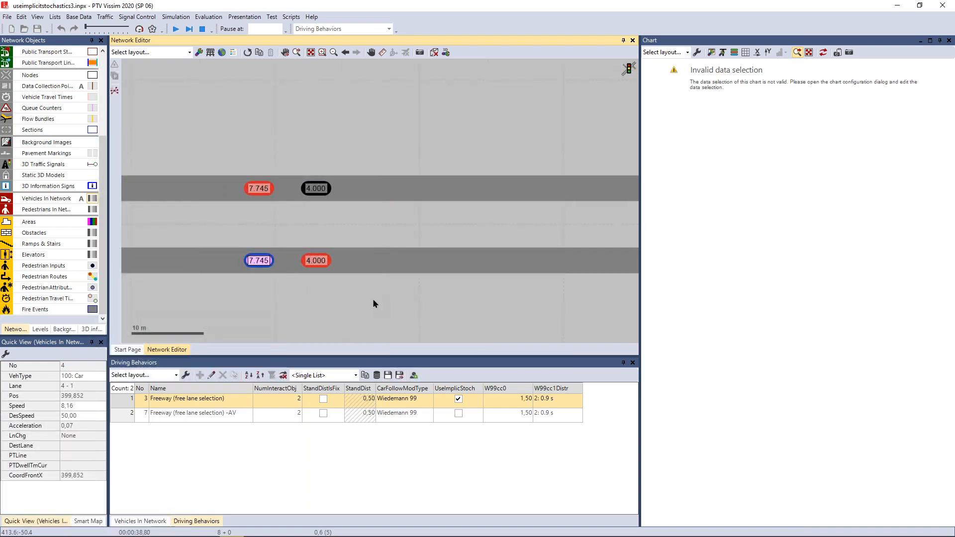
pyautogui.scroll(-3, 356, 278)
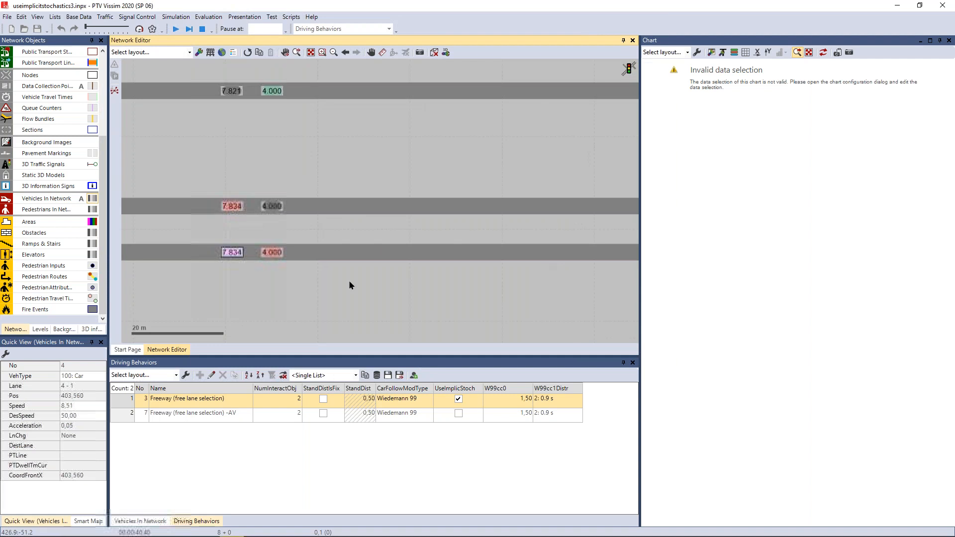
pyautogui.scroll(-2, 348, 279)
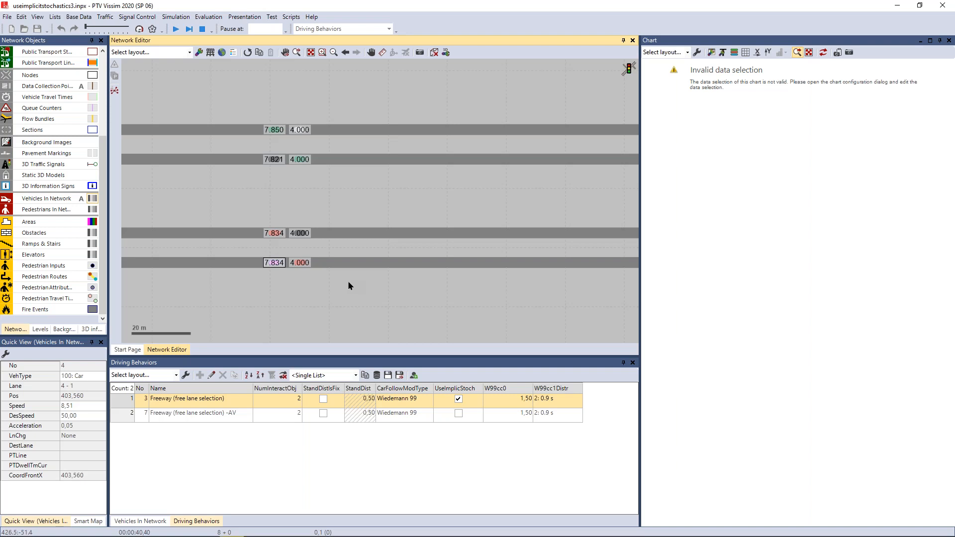
pyautogui.scroll(2, 343, 282)
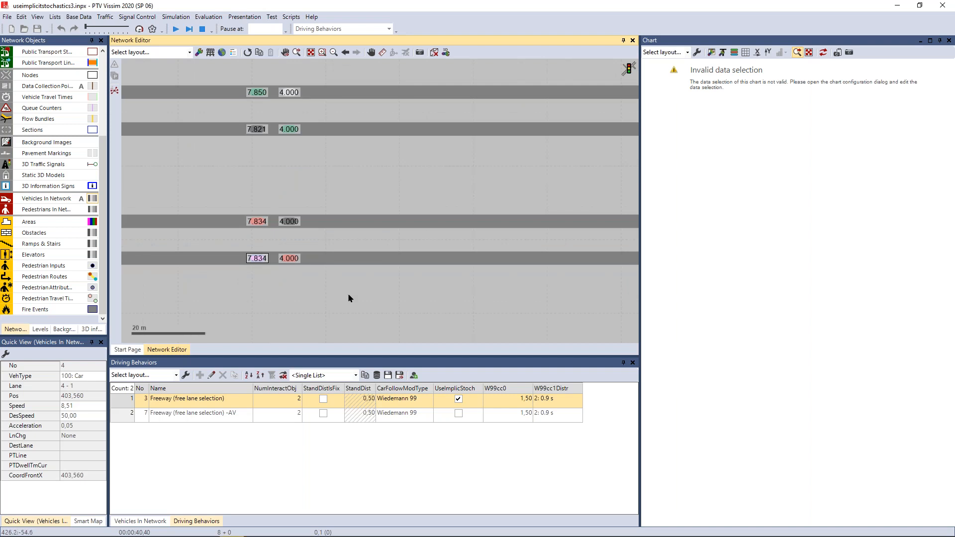
pyautogui.scroll(-4, 348, 298)
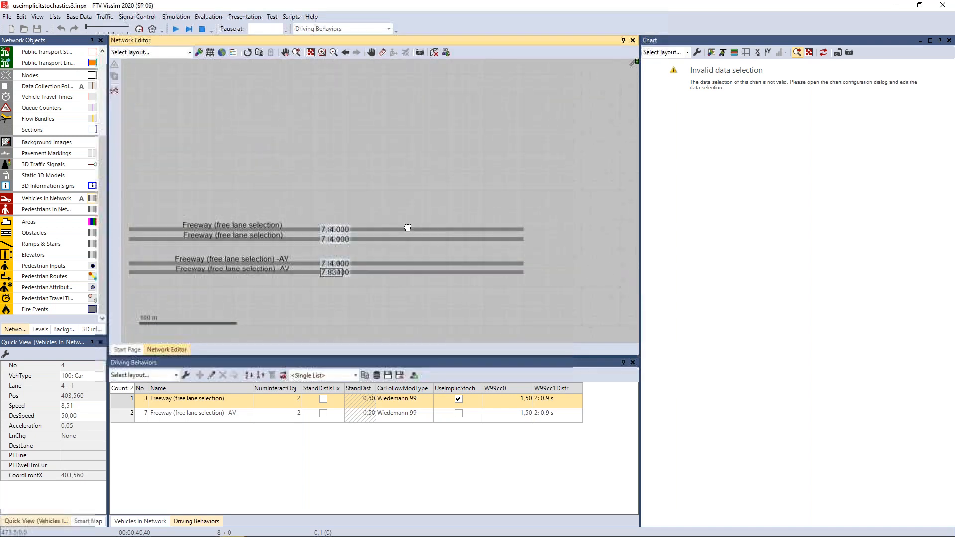
# - Load the "show values" layout into the chart
pyautogui.click(686, 52)
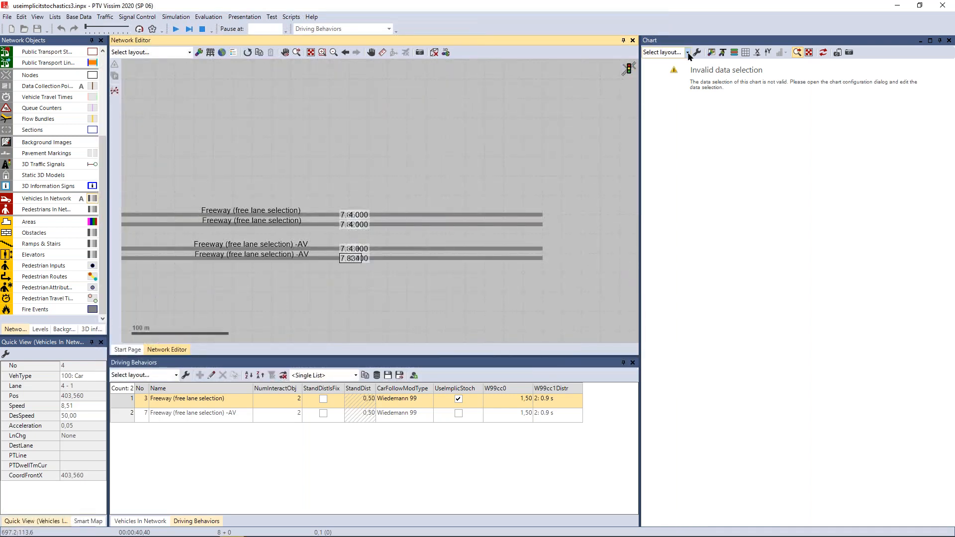
pyautogui.click(688, 53)
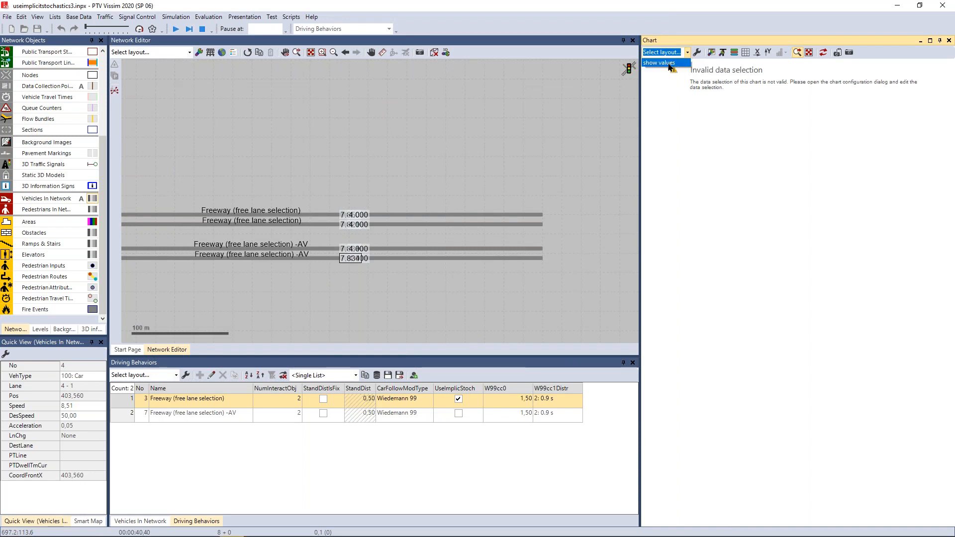
pyautogui.click(665, 63)
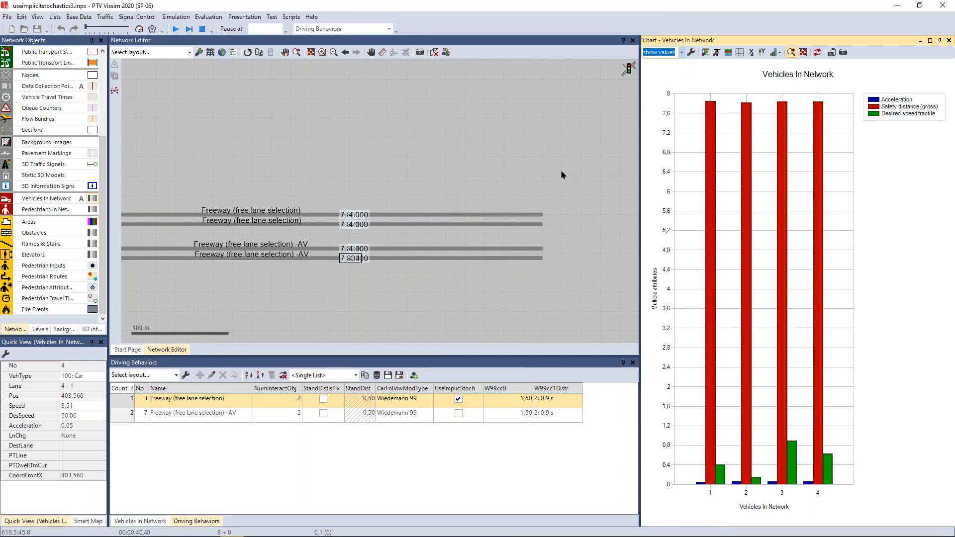
# - Continue the simulation, pause it, and compare the Safety distance (gross) bars of the vehicles on the links in the chart
pyautogui.click(176, 29)
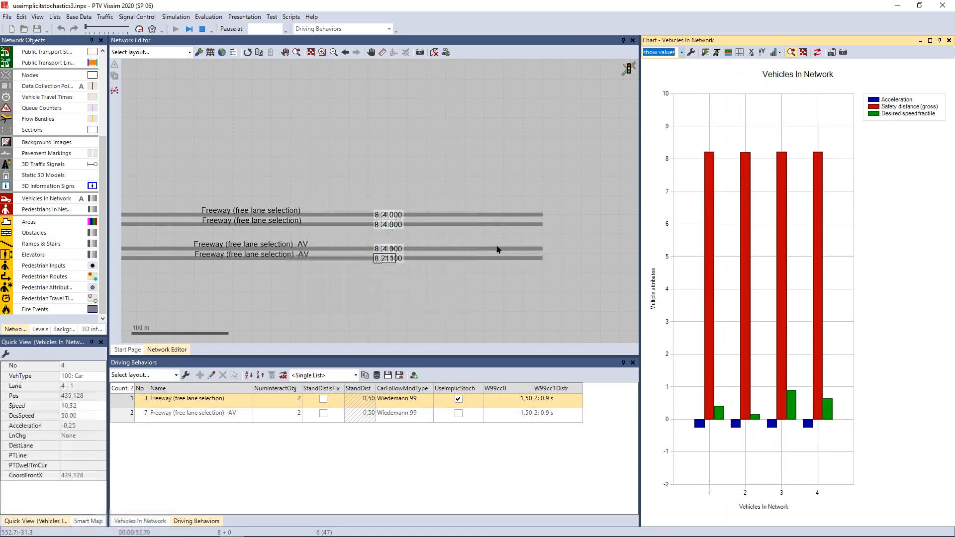
pyautogui.press('F6')
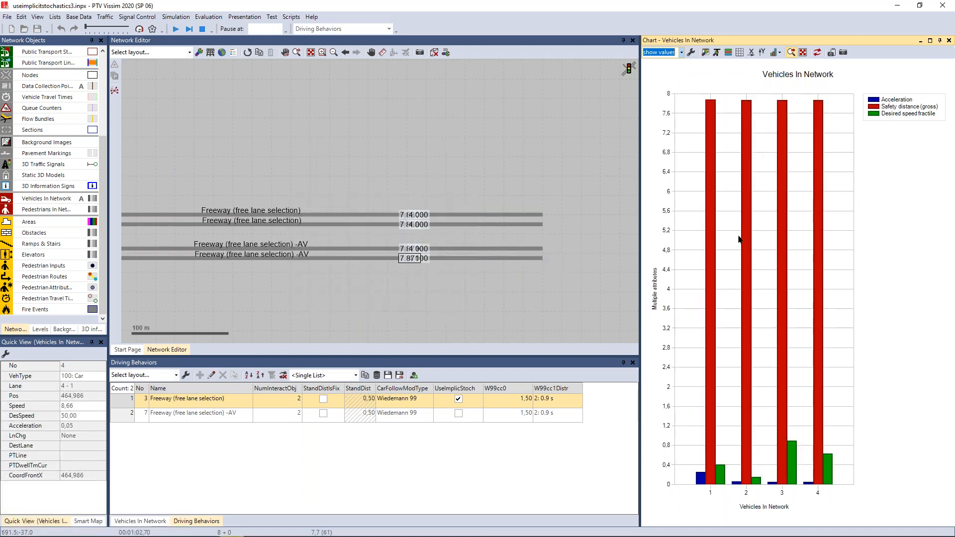
pyautogui.moveTo(781, 121)
pyautogui.moveTo(710, 119)
pyautogui.moveTo(746, 118)
pyautogui.scroll(3, 416, 236)
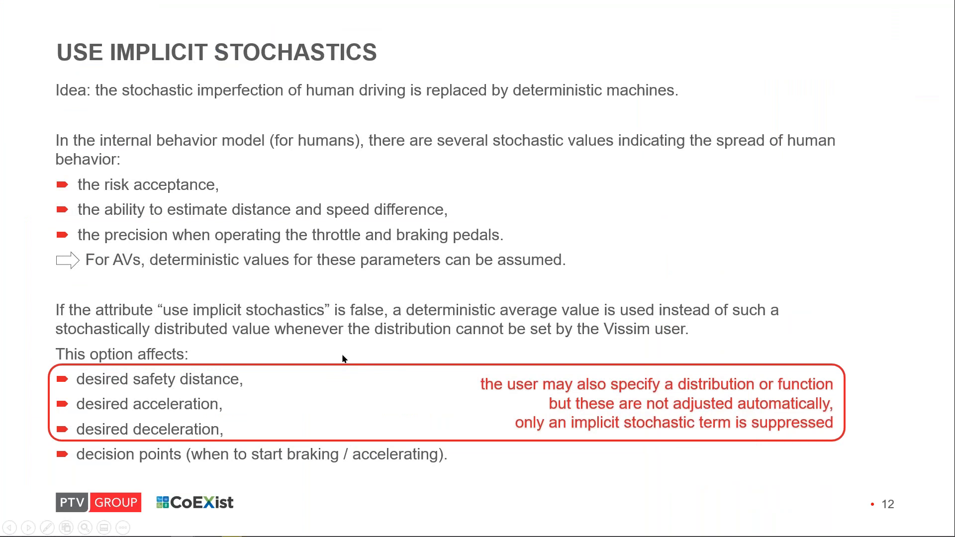
pyautogui.press('Right')
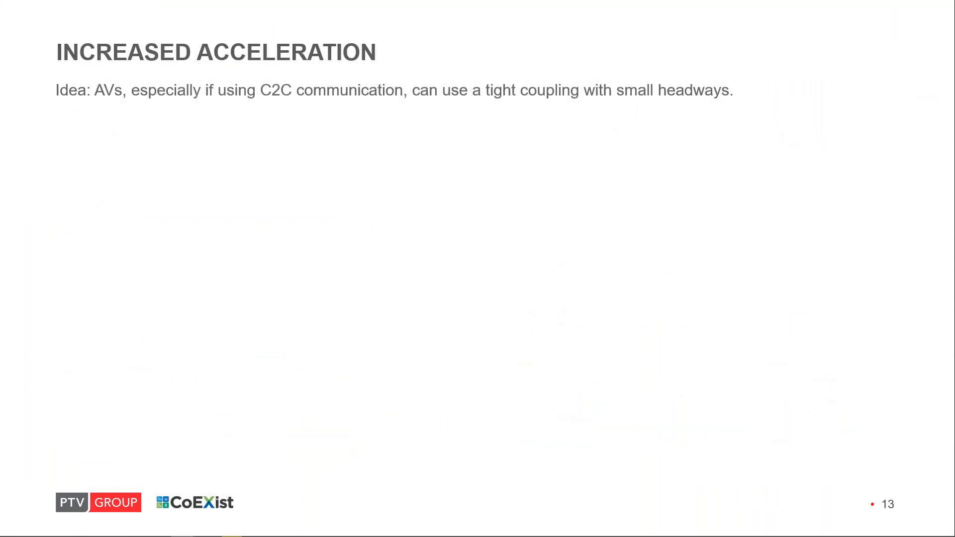
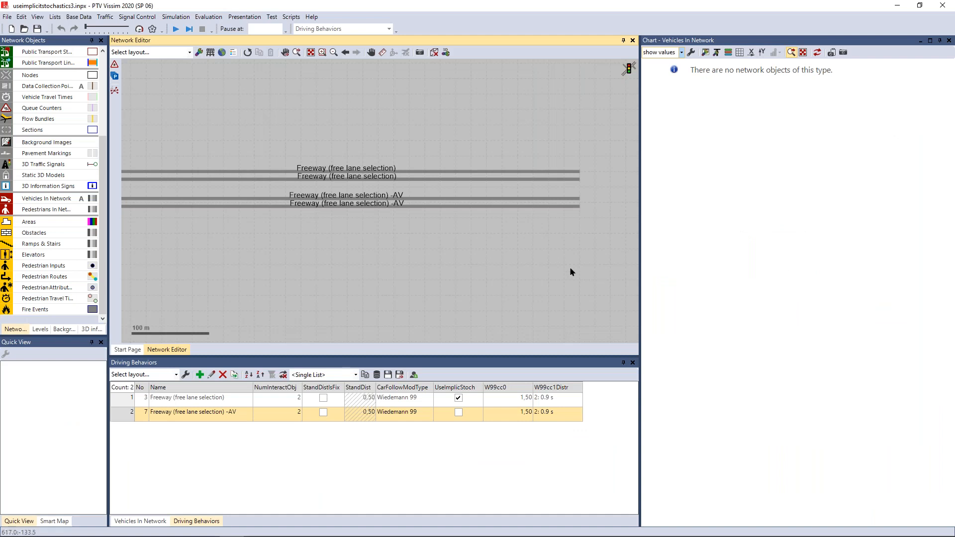
# - Add a leading vehicle class entry to the car following model of the Freeway (free lane selection) -AV driving behavior
pyautogui.scroll(-2, 482, 243)
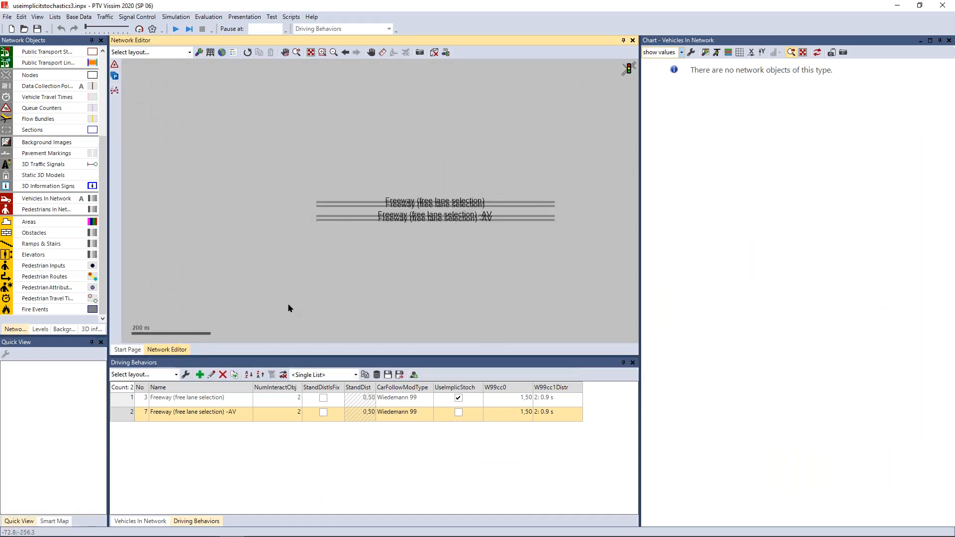
pyautogui.scroll(2, 288, 306)
pyautogui.click(123, 416)
pyautogui.doubleClick(123, 416)
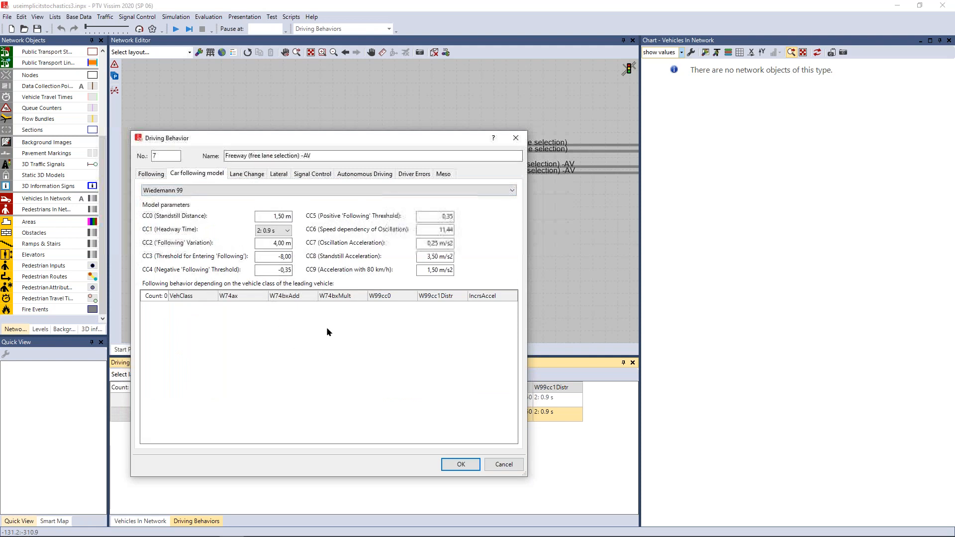
pyautogui.rightClick(327, 327)
pyautogui.click(358, 335)
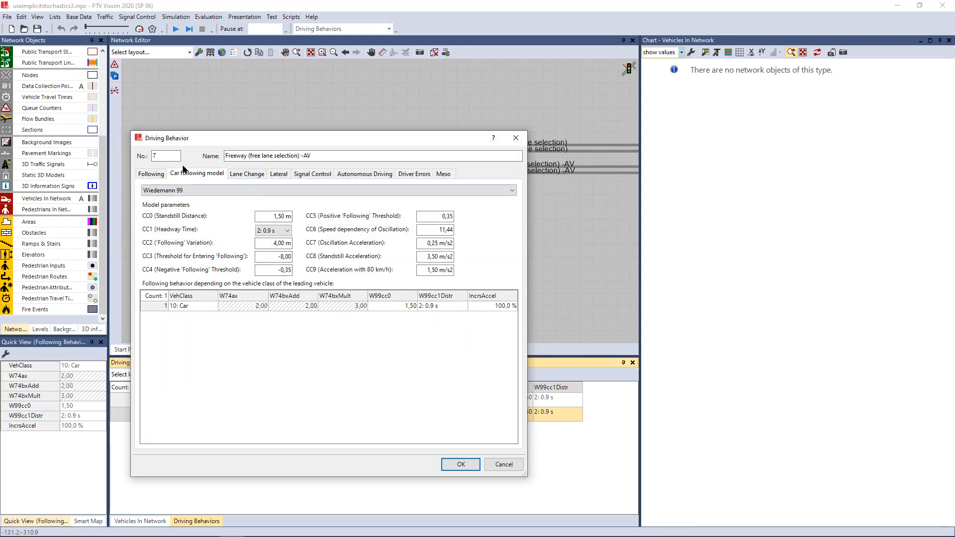
# - Examine the W99cc0, W99cc1Distr and IncrsAccel attributes of the Car vehicle class entry
pyautogui.click(396, 307)
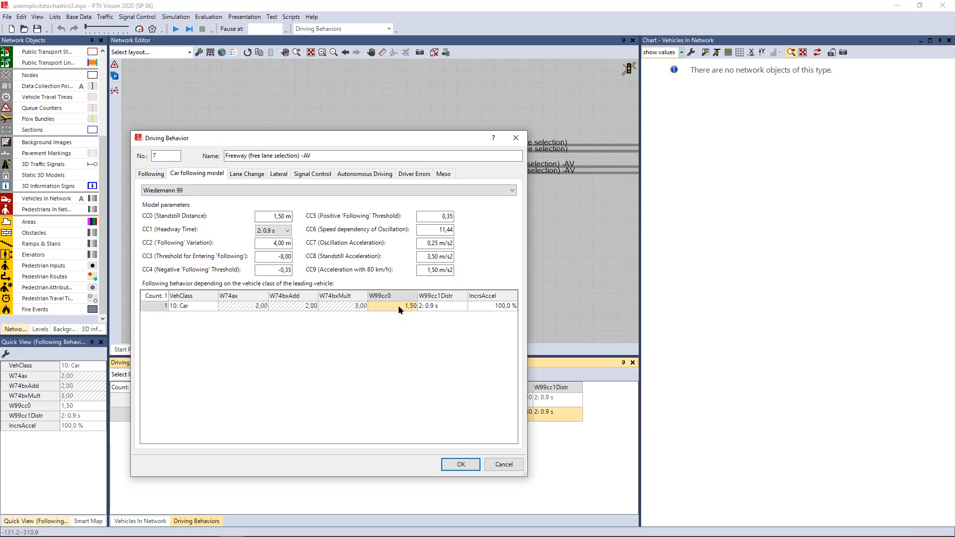
pyautogui.click(445, 306)
pyautogui.click(482, 304)
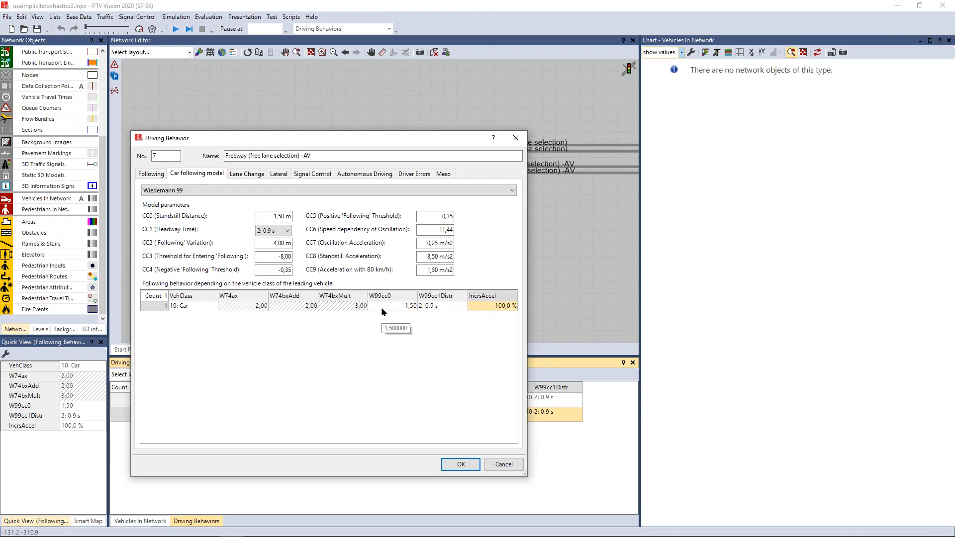
# - Add two more leading vehicle class entries, then discard all changes to the driving behavior
pyautogui.rightClick(219, 323)
pyautogui.click(226, 325)
pyautogui.rightClick(223, 335)
pyautogui.click(229, 341)
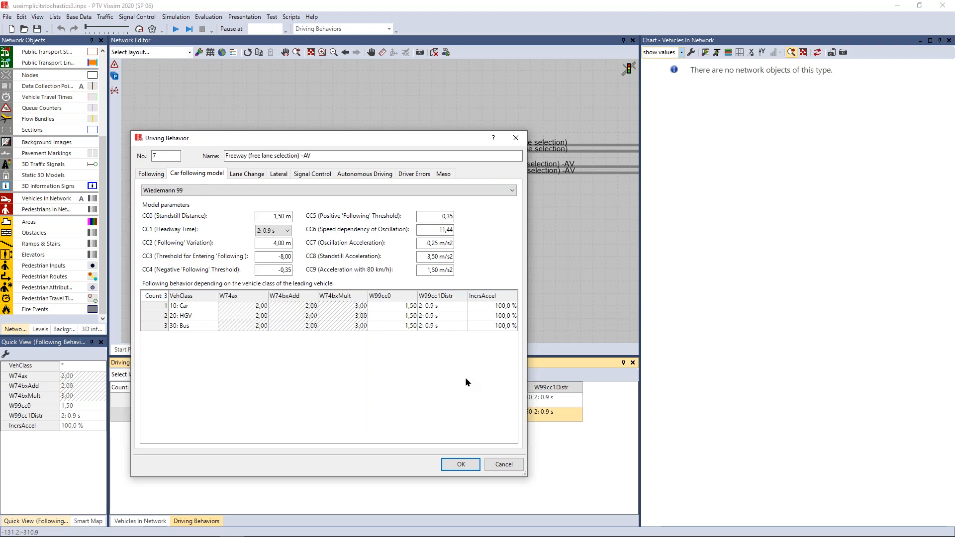
pyautogui.click(504, 464)
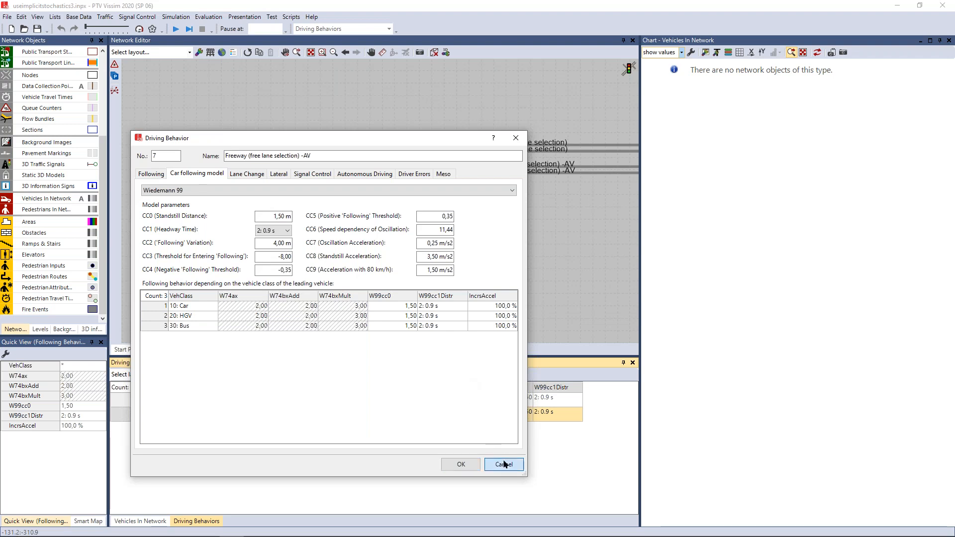
# - Start a new network without saving the changes to the current one, and load the default layout
pyautogui.click(11, 29)
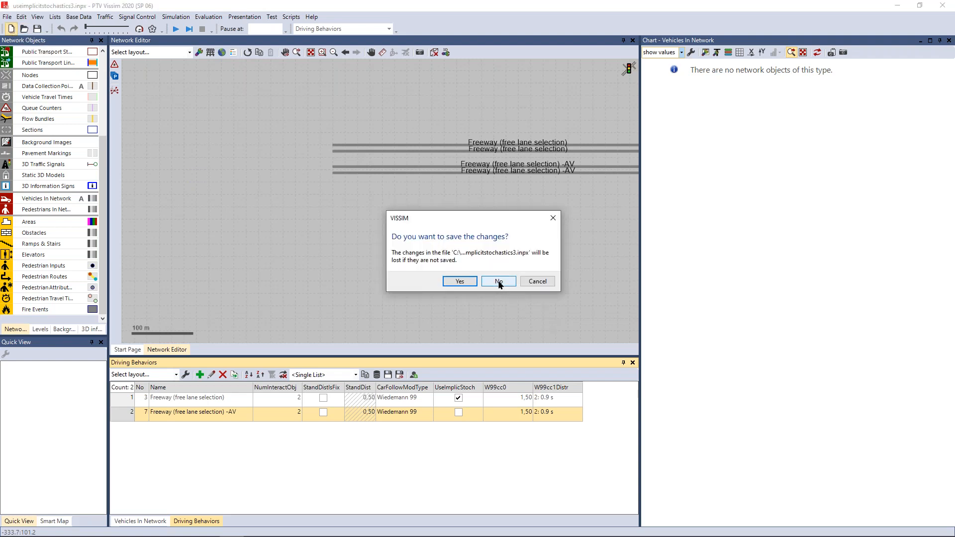
pyautogui.click(498, 282)
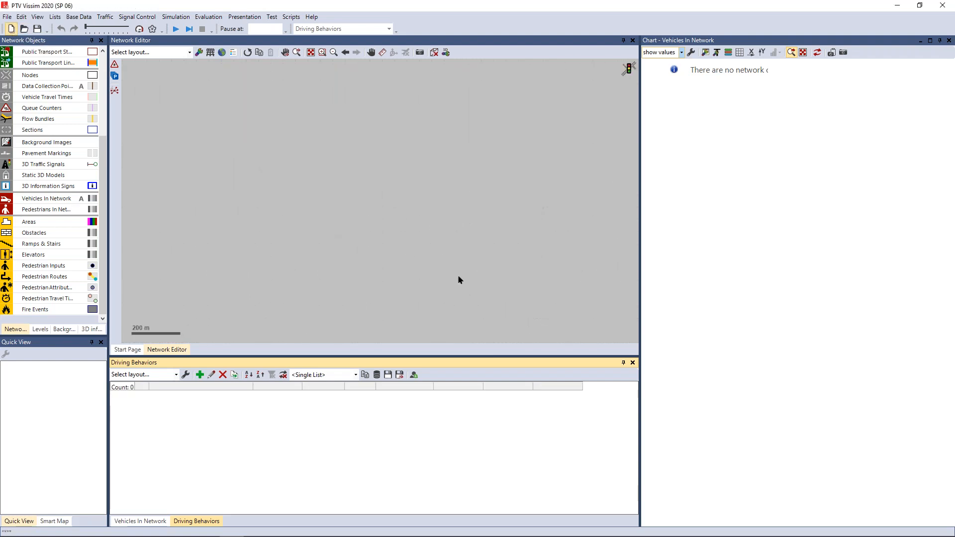
pyautogui.click(7, 16)
pyautogui.moveTo(21, 17)
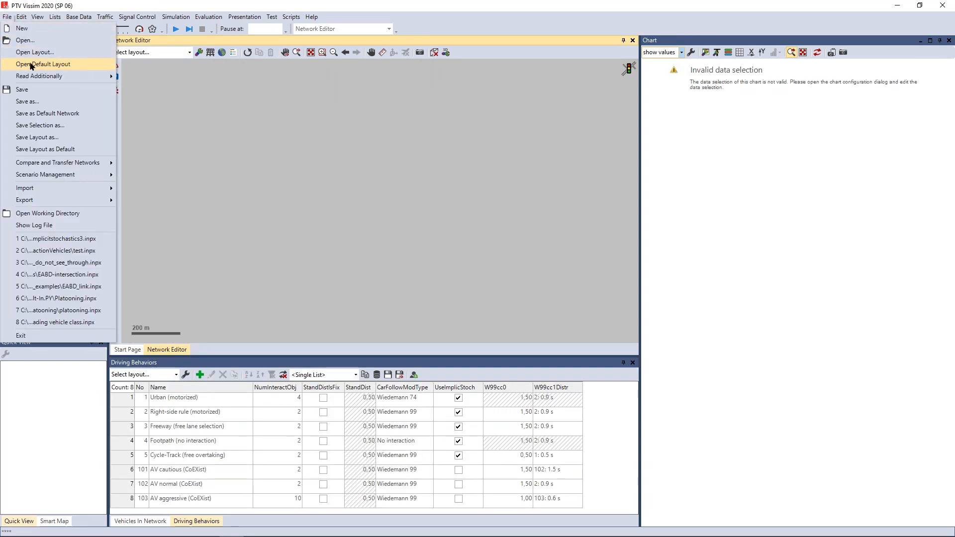
pyautogui.click(43, 64)
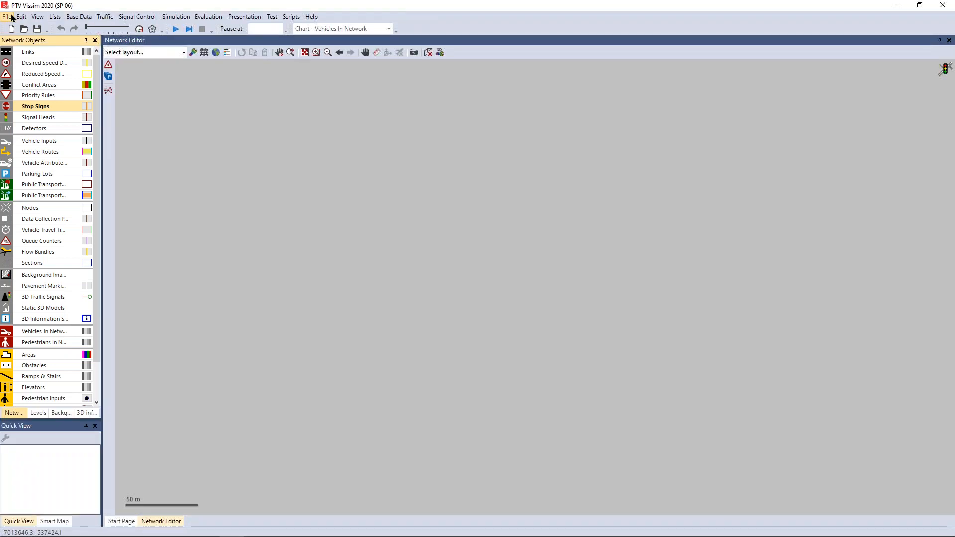
pyautogui.click(7, 17)
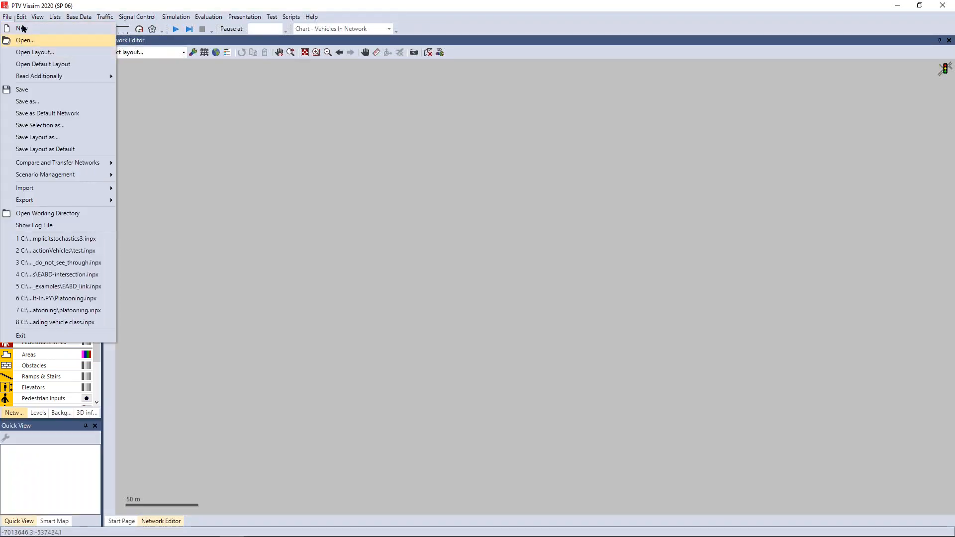
pyautogui.moveTo(79, 17)
pyautogui.click(123, 5)
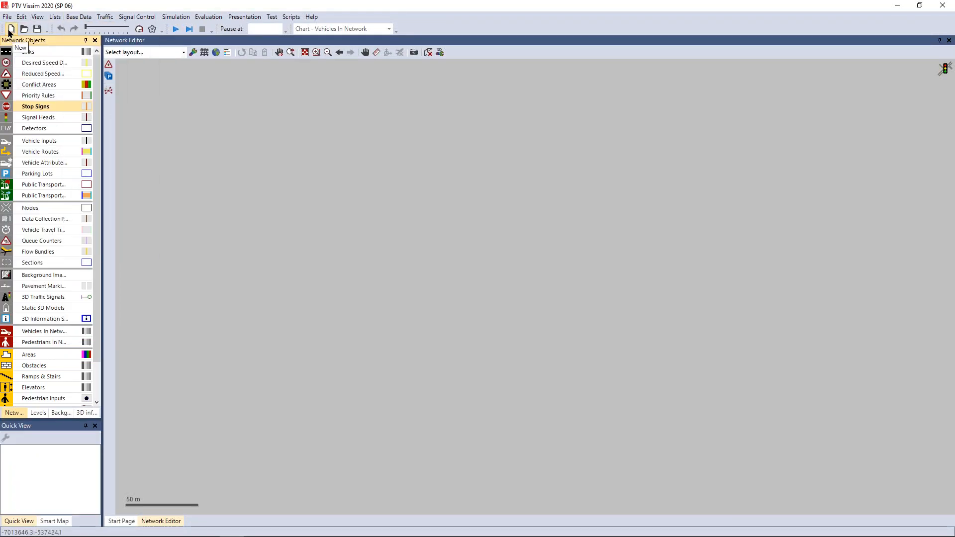
pyautogui.click(7, 18)
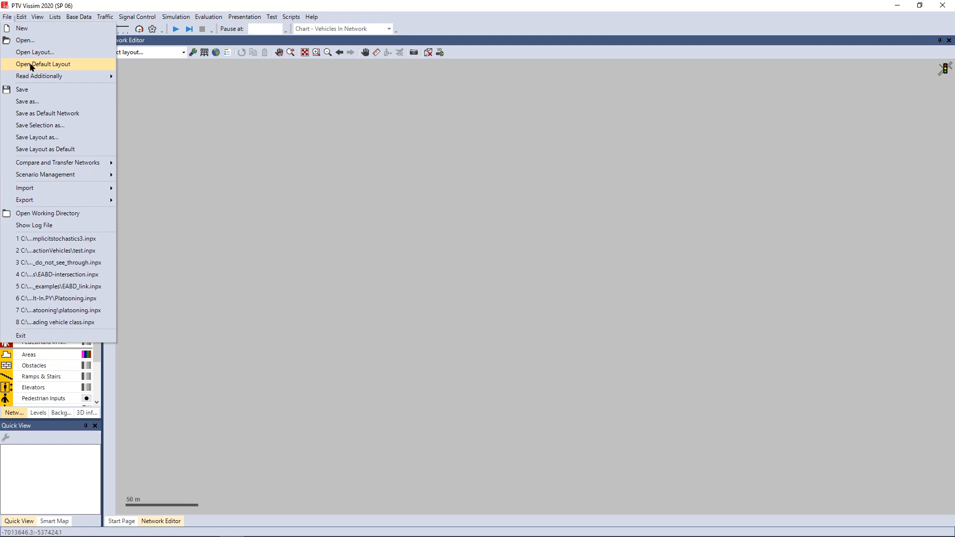
pyautogui.moveTo(40, 75)
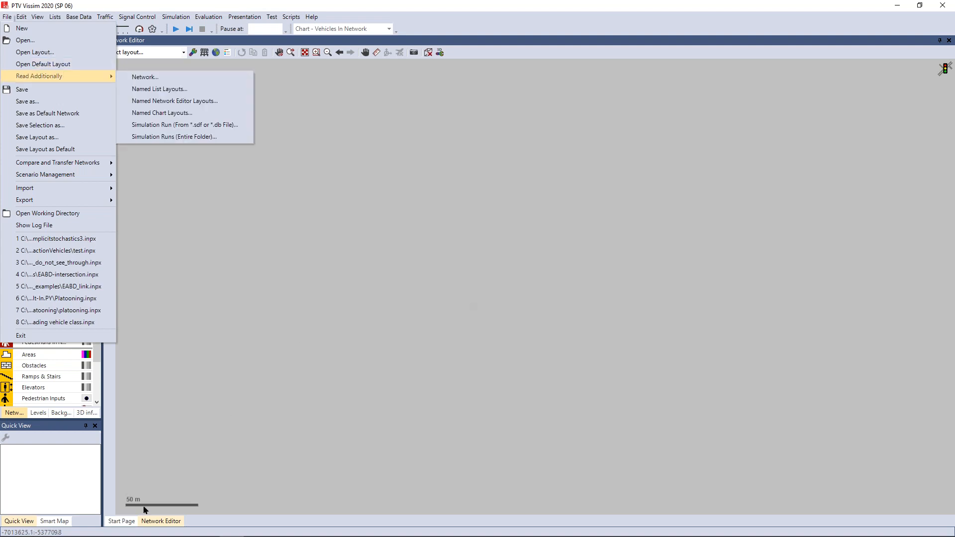
pyautogui.click(119, 521)
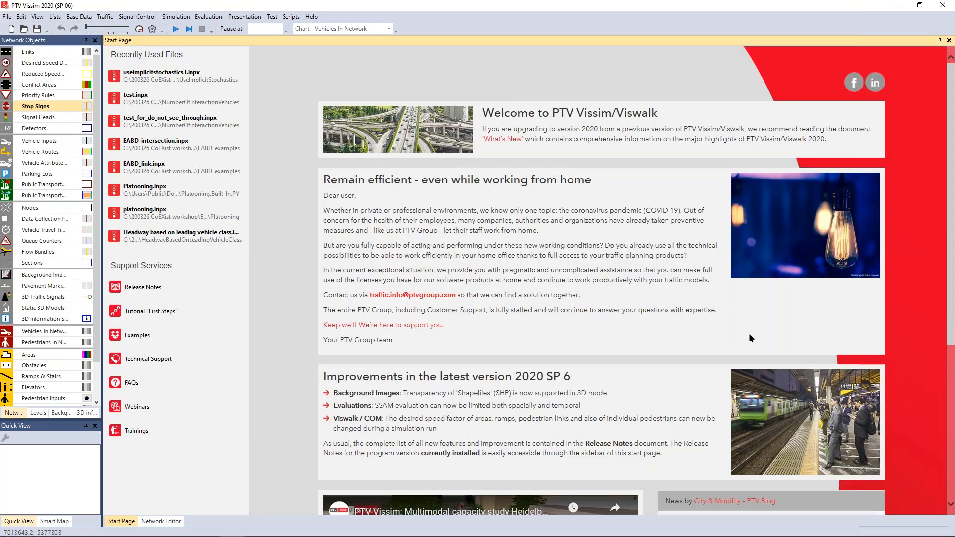
pyautogui.click(169, 522)
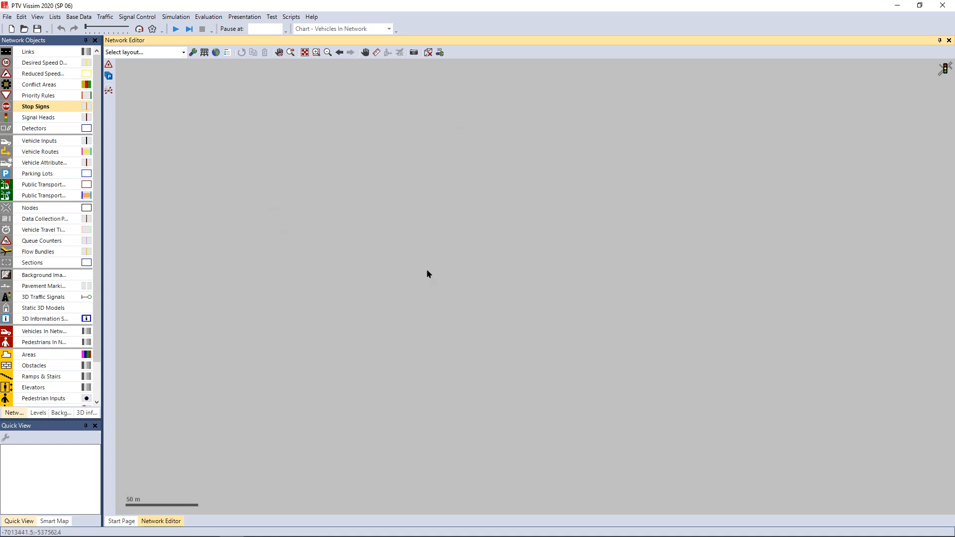
pyautogui.click(7, 17)
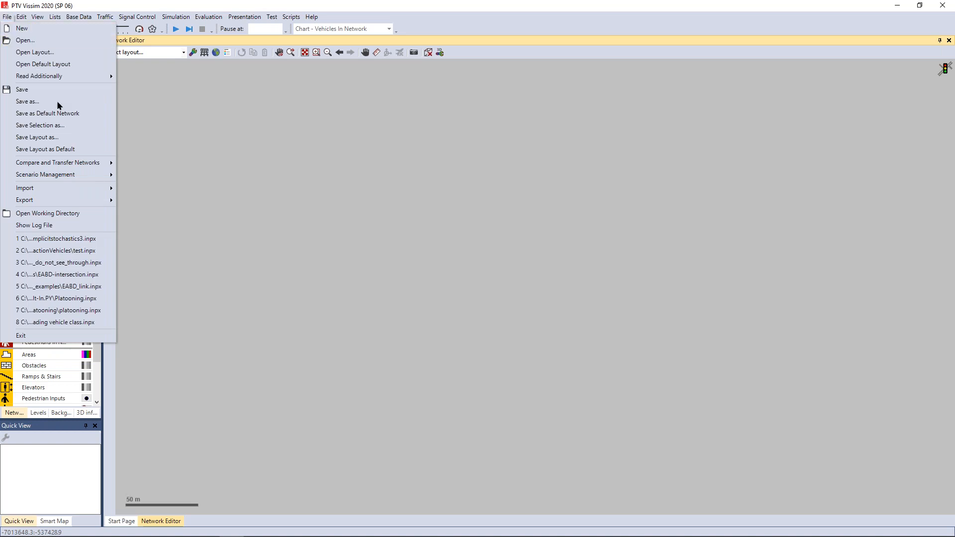
pyautogui.click(171, 124)
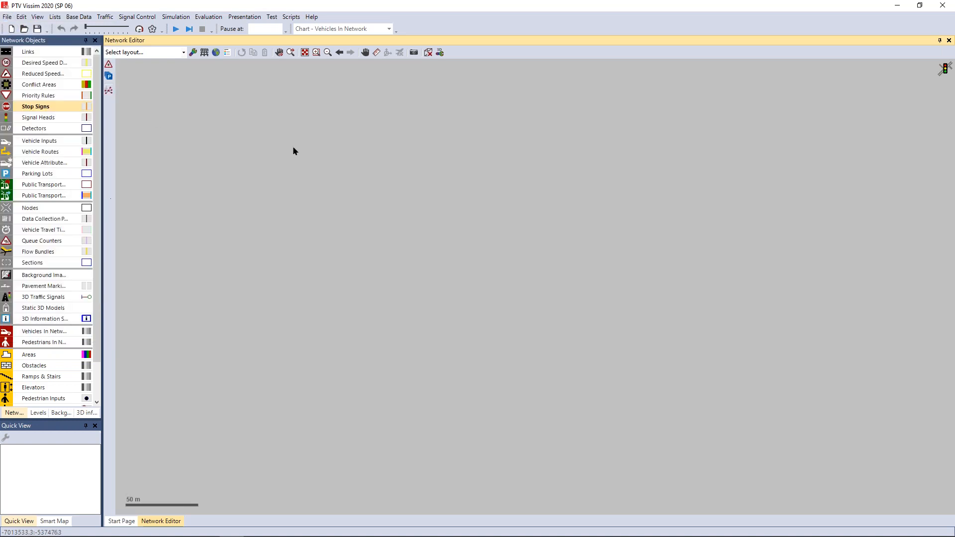
pyautogui.click(6, 17)
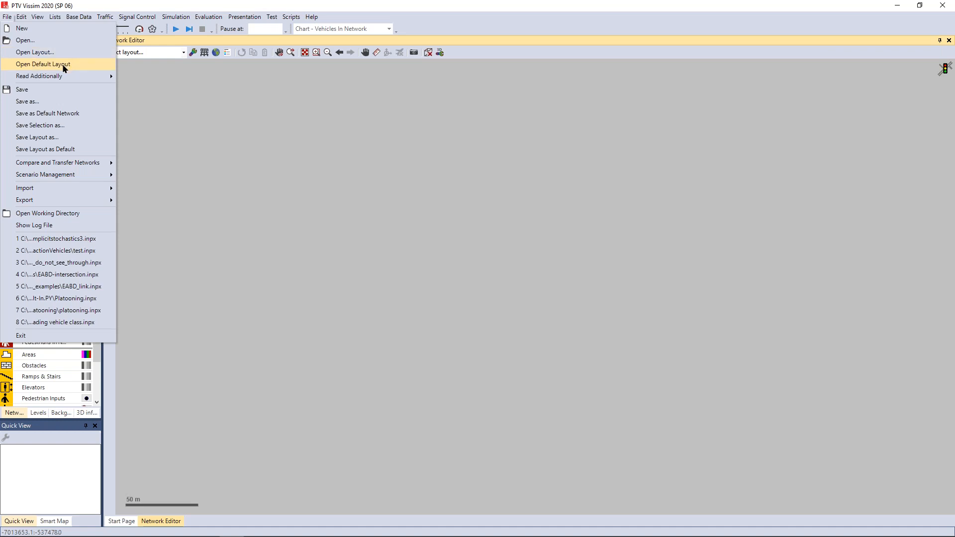
pyautogui.click(73, 67)
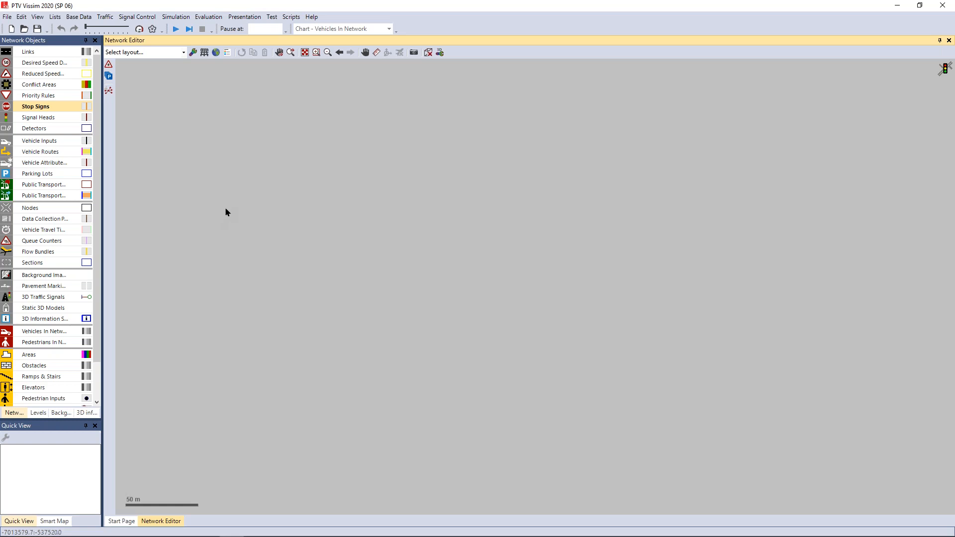
# - Draw a single-lane, nearly horizontal link about 350 m long with the Urban (motorized) behavior type and Road gray display type
pyautogui.click(28, 51)
pyautogui.moveTo(194, 210); pyautogui.dragTo(707, 211)
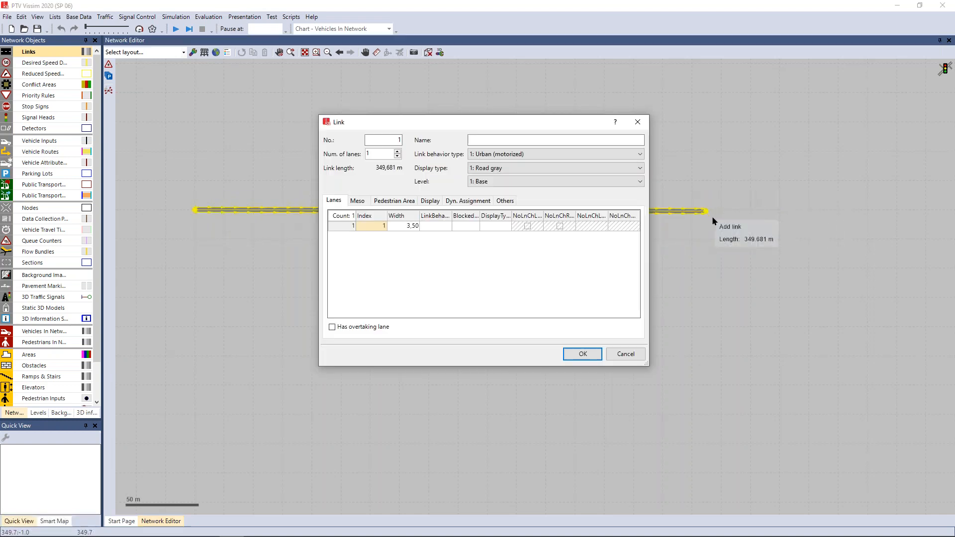
pyautogui.click(583, 355)
pyautogui.scroll(1, 294, 262)
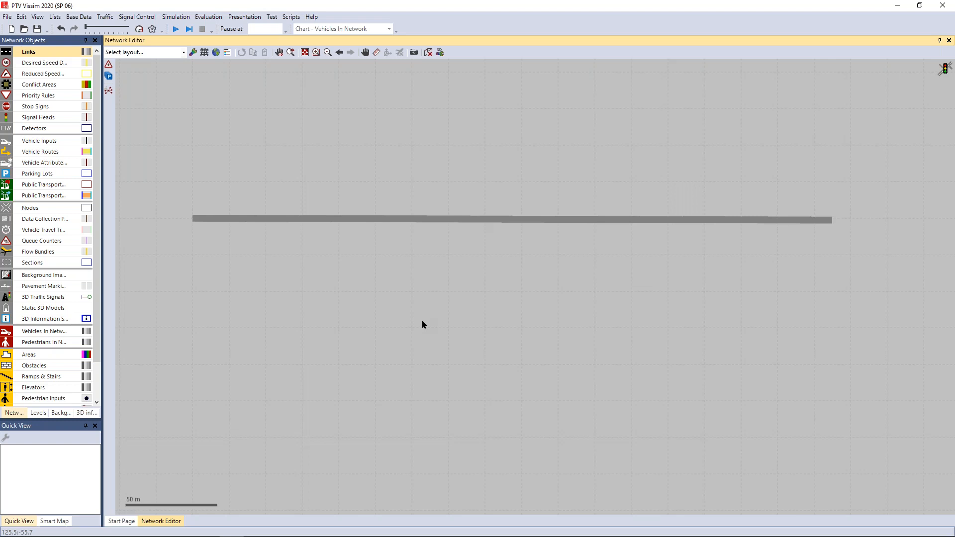
pyautogui.moveTo(362, 263); pyautogui.dragTo(356, 276)
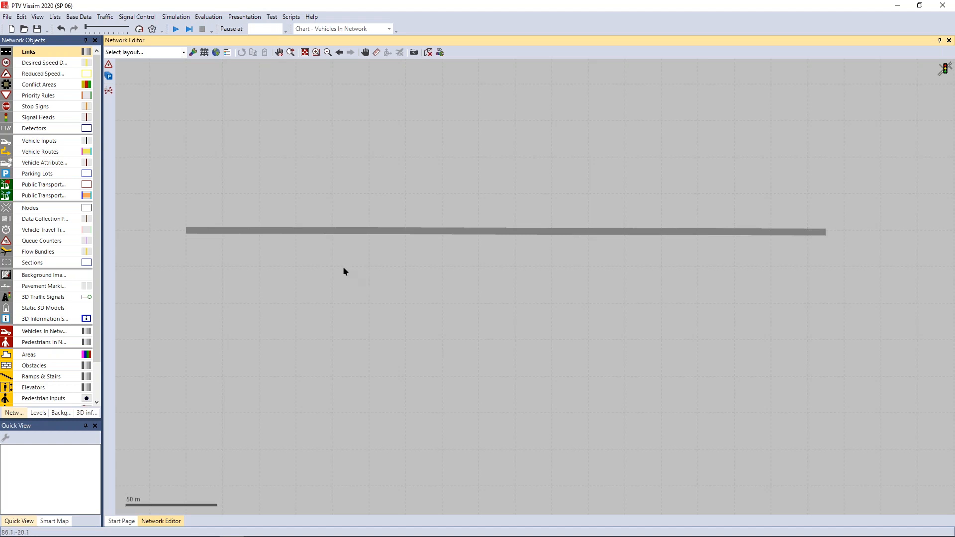
# - Duplicate the Car vehicle type and name the copy Car-AV
pyautogui.click(74, 20)
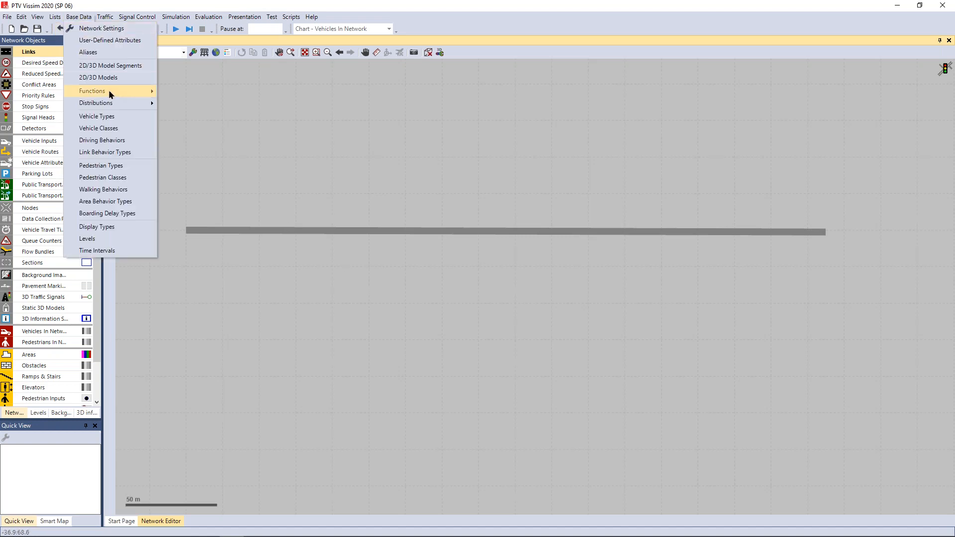
pyautogui.click(105, 117)
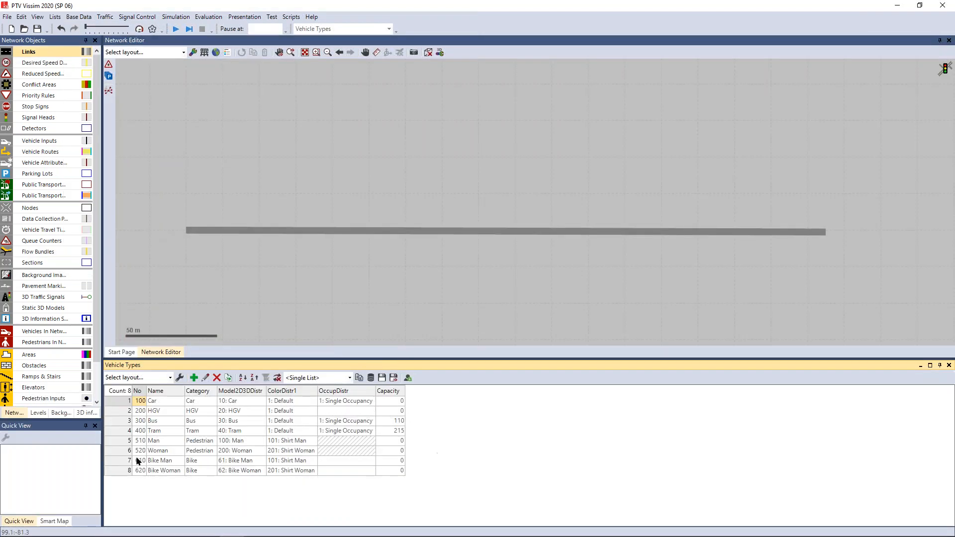
pyautogui.click(119, 402)
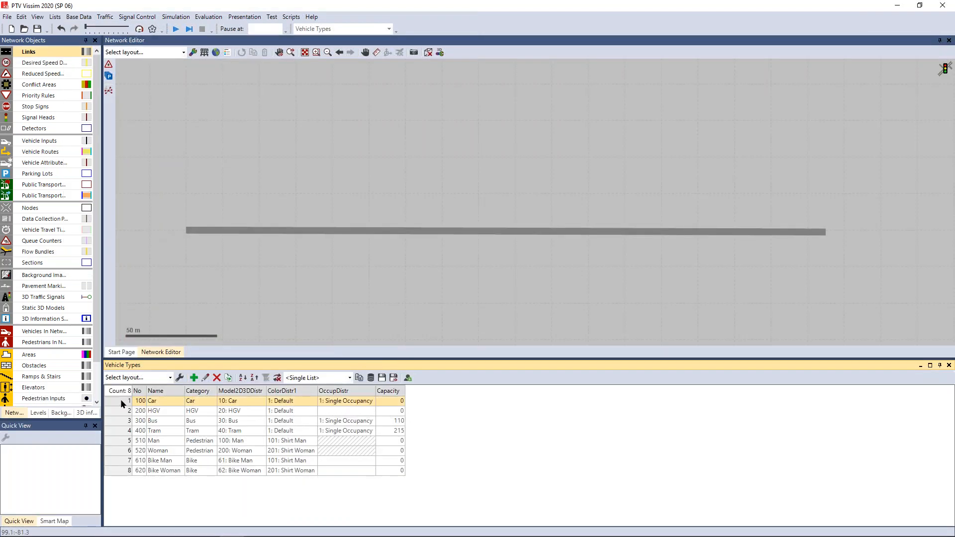
pyautogui.rightClick(121, 399)
pyautogui.click(151, 430)
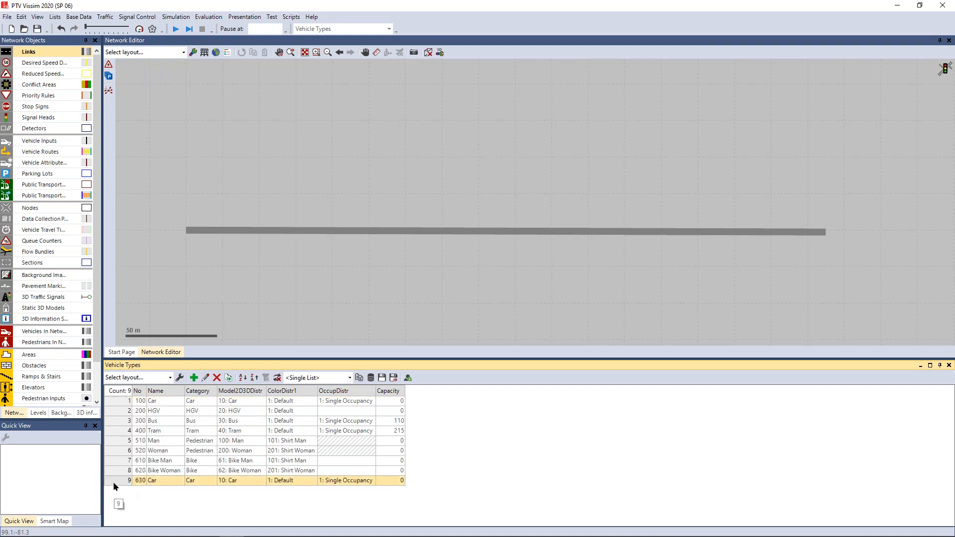
pyautogui.click(171, 479)
pyautogui.write('-AV')
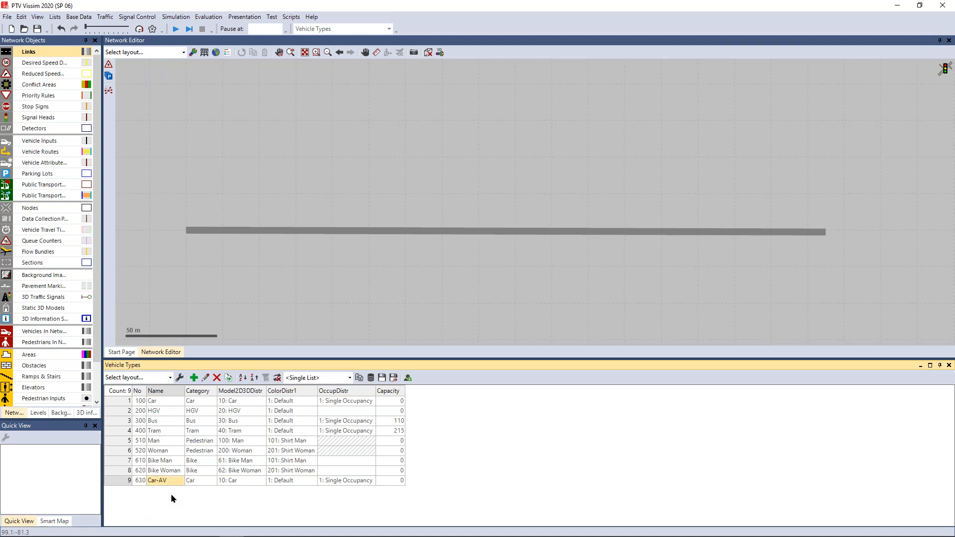
pyautogui.click(79, 17)
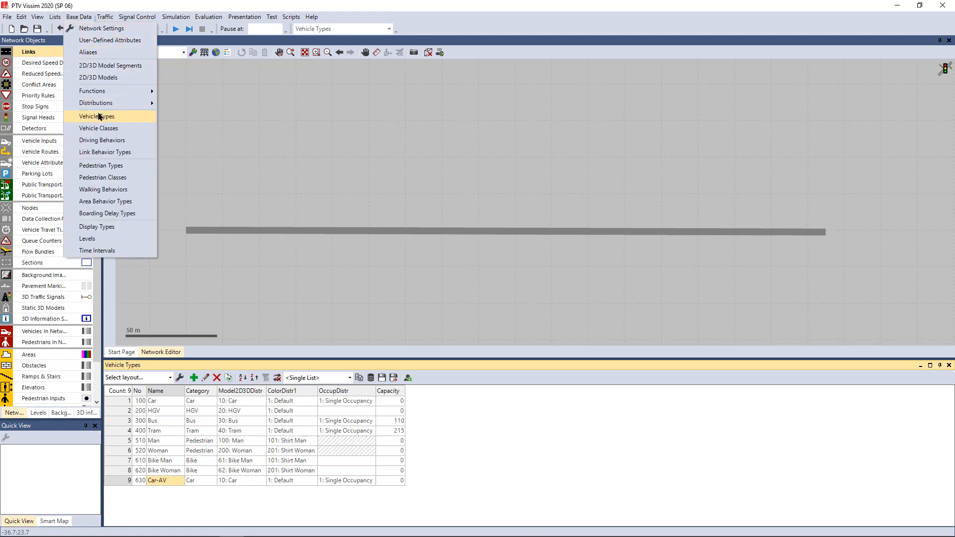
pyautogui.click(498, 453)
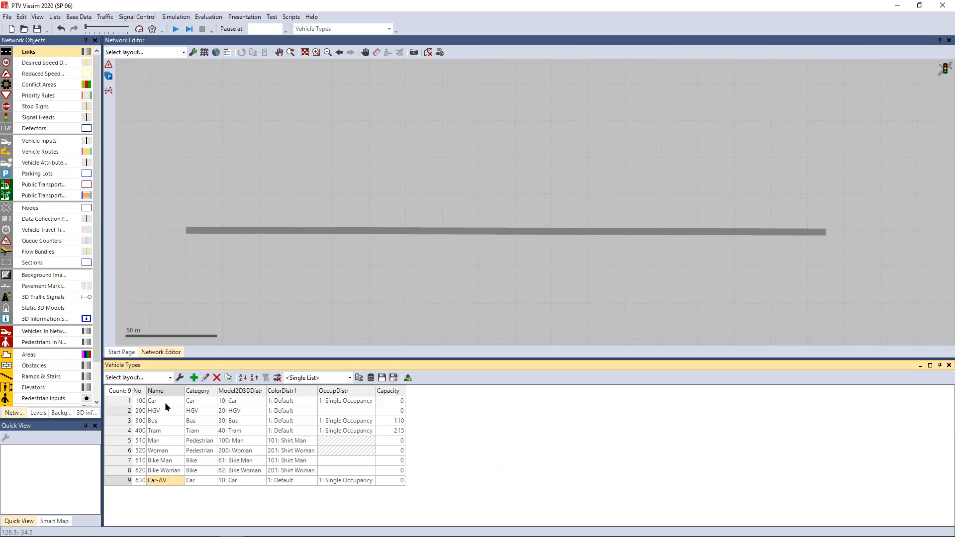
pyautogui.click(119, 401)
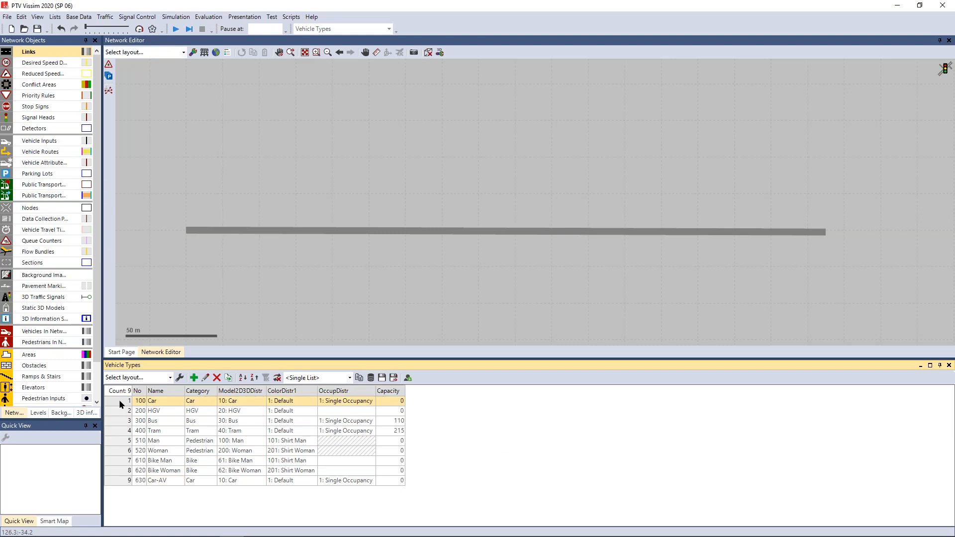
pyautogui.rightClick(120, 401)
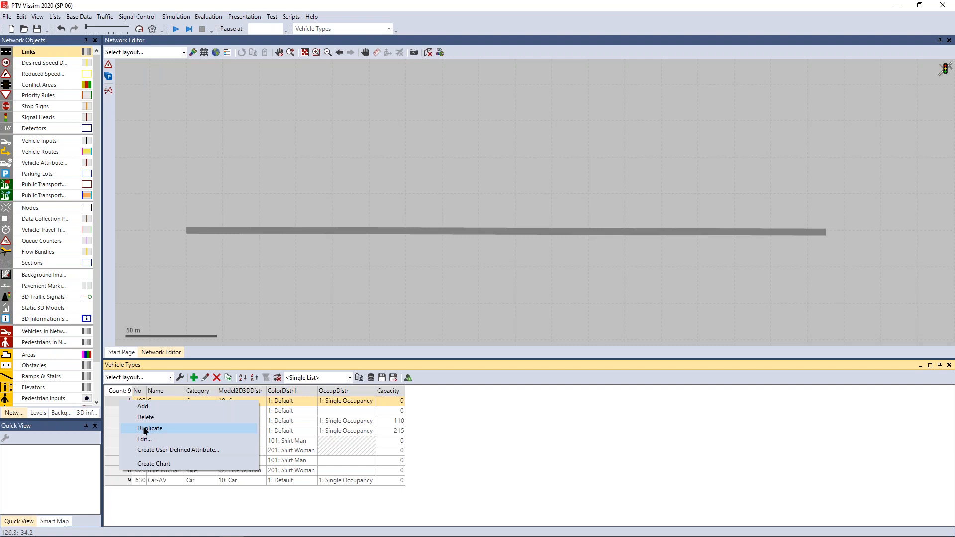
pyautogui.click(139, 495)
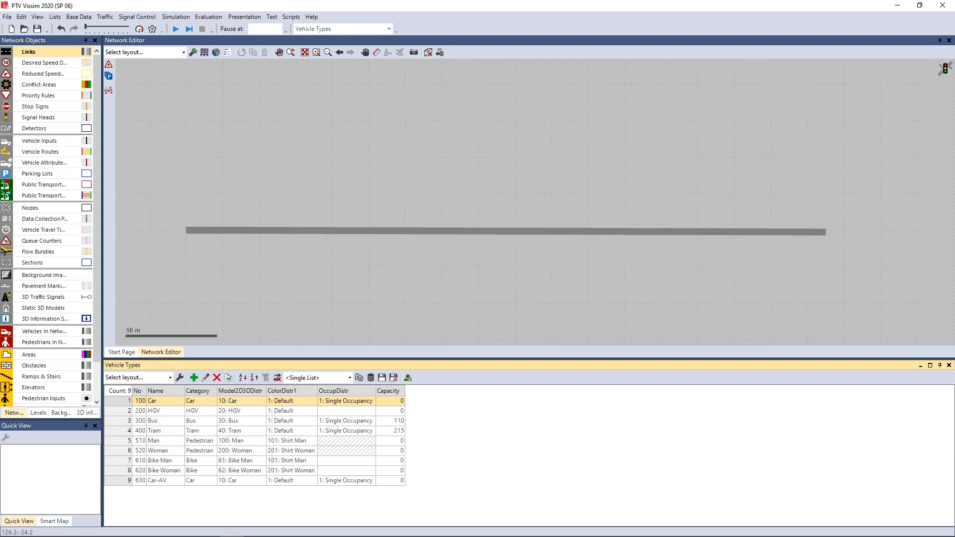
pyautogui.click(118, 480)
pyautogui.click(168, 478)
pyautogui.click(169, 479)
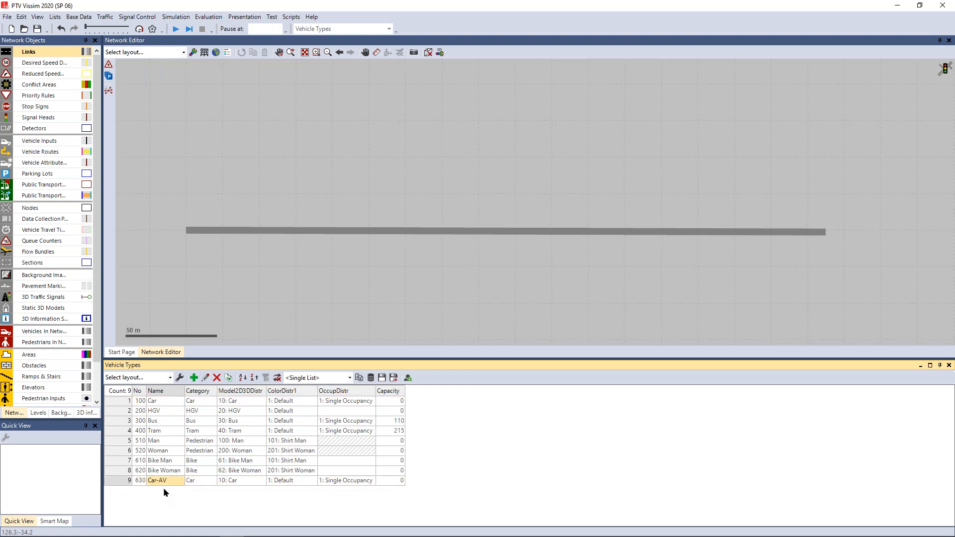
# - Duplicate the Car vehicle class and name the copy Car-AV
pyautogui.click(83, 18)
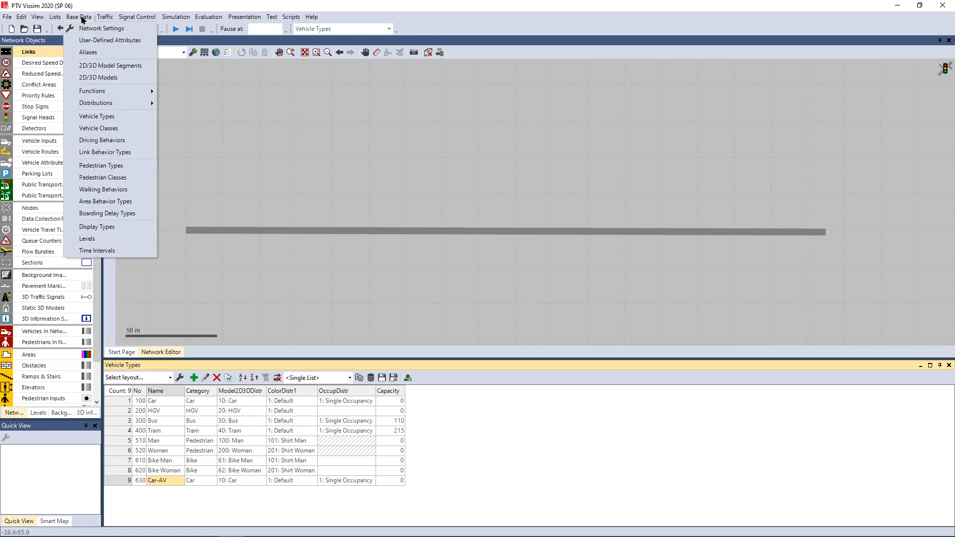
pyautogui.click(92, 129)
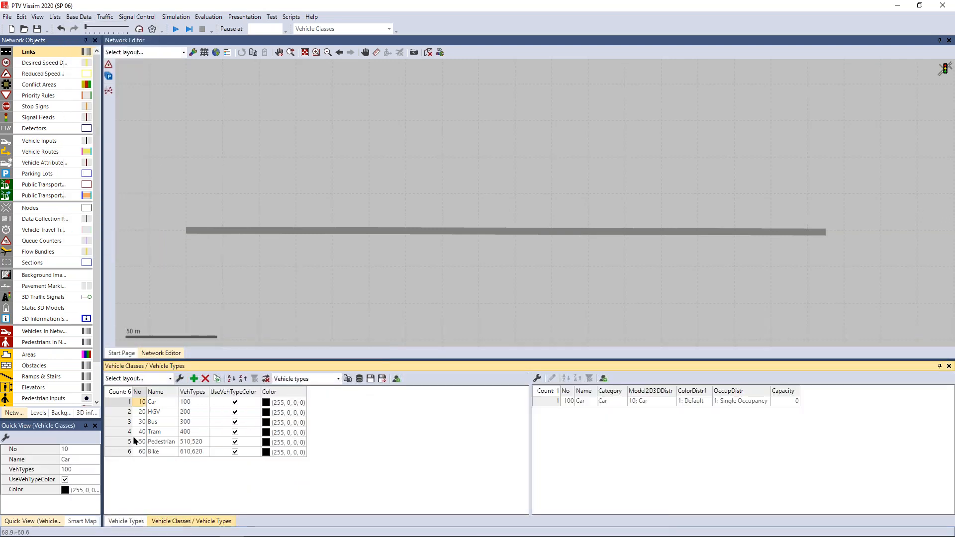
pyautogui.click(120, 401)
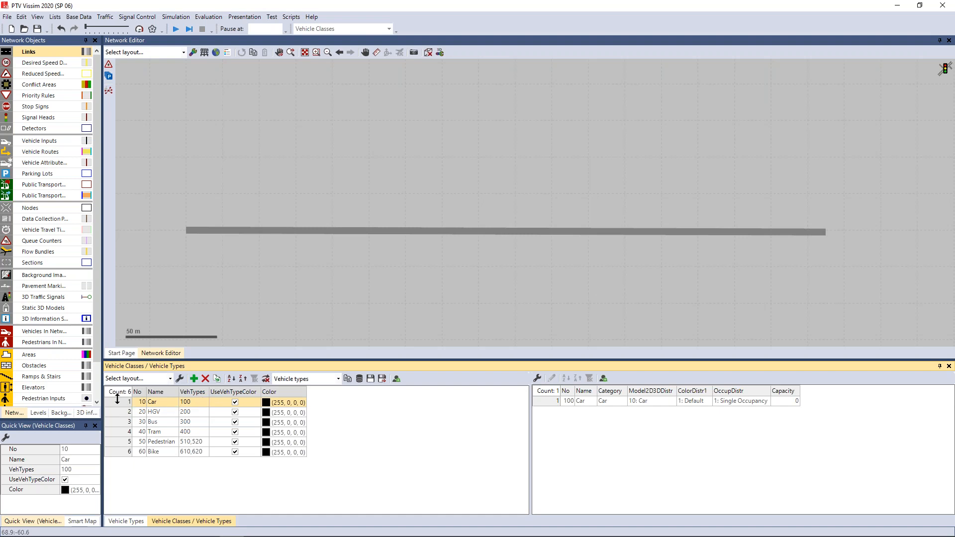
pyautogui.rightClick(119, 401)
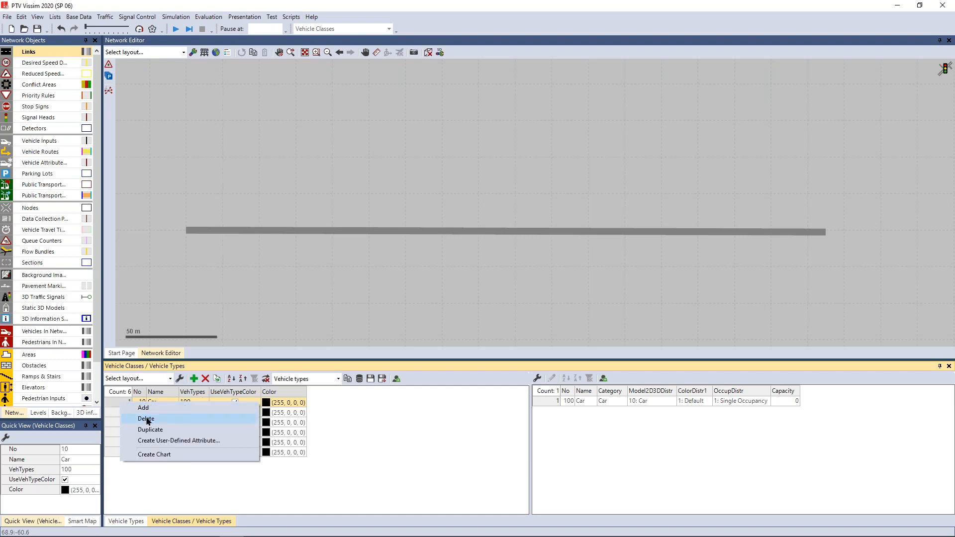
pyautogui.click(148, 431)
pyautogui.click(162, 460)
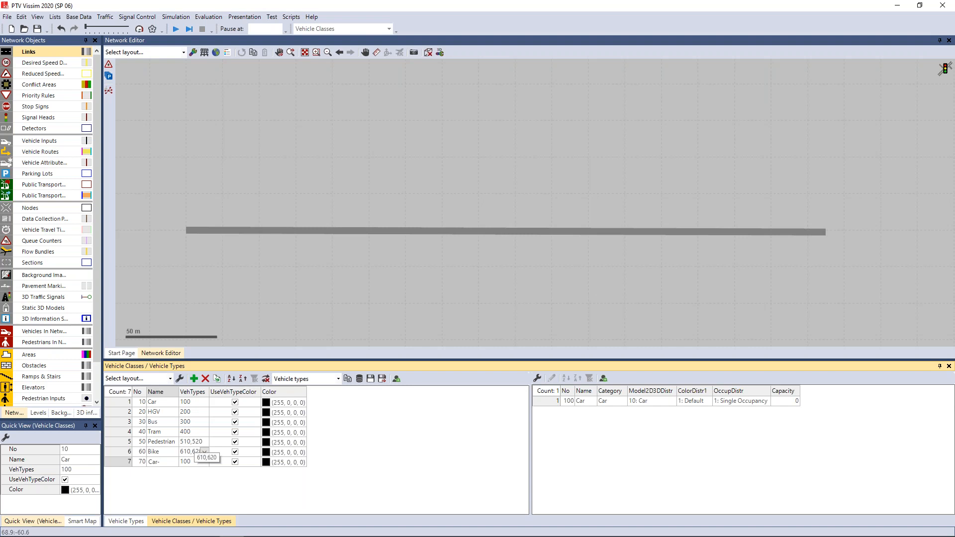
pyautogui.write('AV')
pyautogui.press('Return')
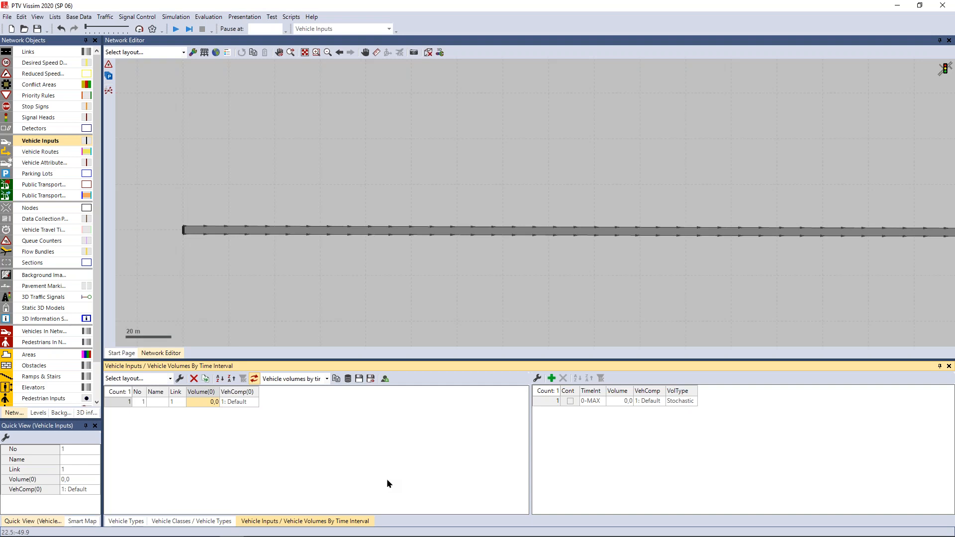
# - Set the volume of the vehicle input on link 1 to 3000
pyautogui.write('3000,0')
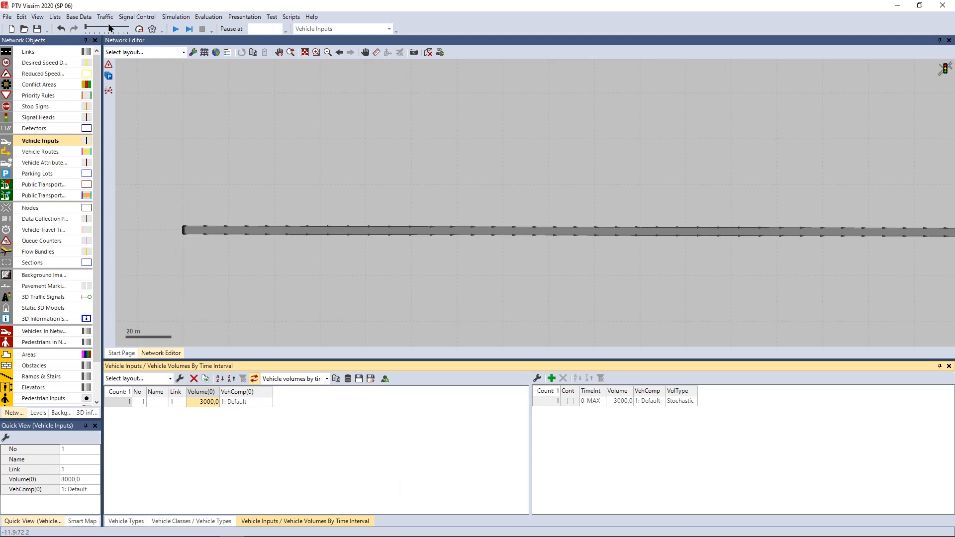
pyautogui.moveTo(46, 144)
pyautogui.click(45, 143)
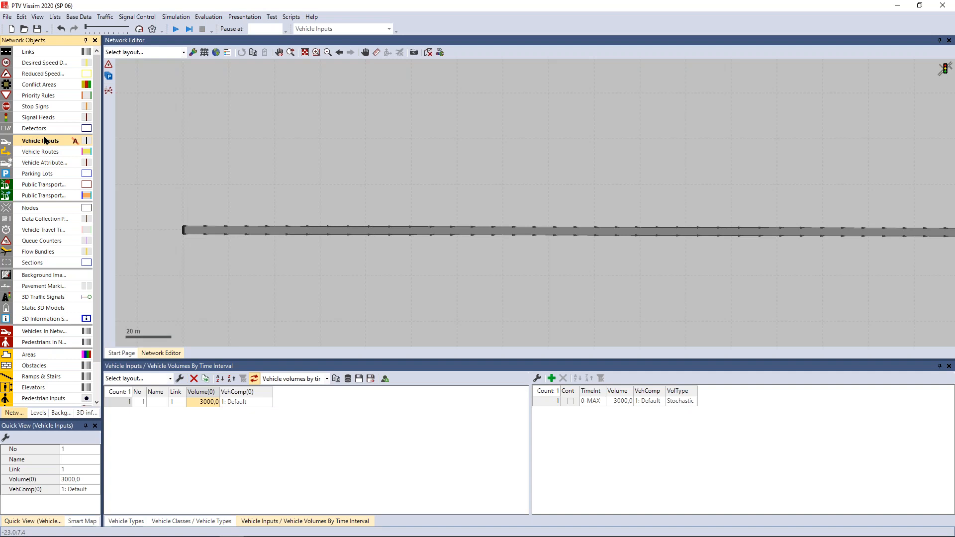
# - Replace HGV with the Car-AV vehicle type in the Default vehicle composition and set both relative flows to 1
pyautogui.click(605, 412)
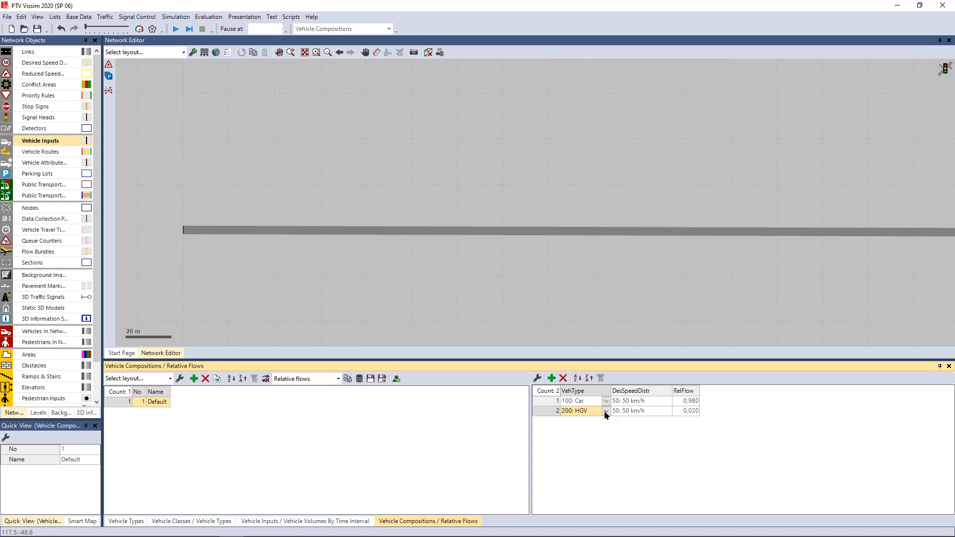
pyautogui.click(606, 411)
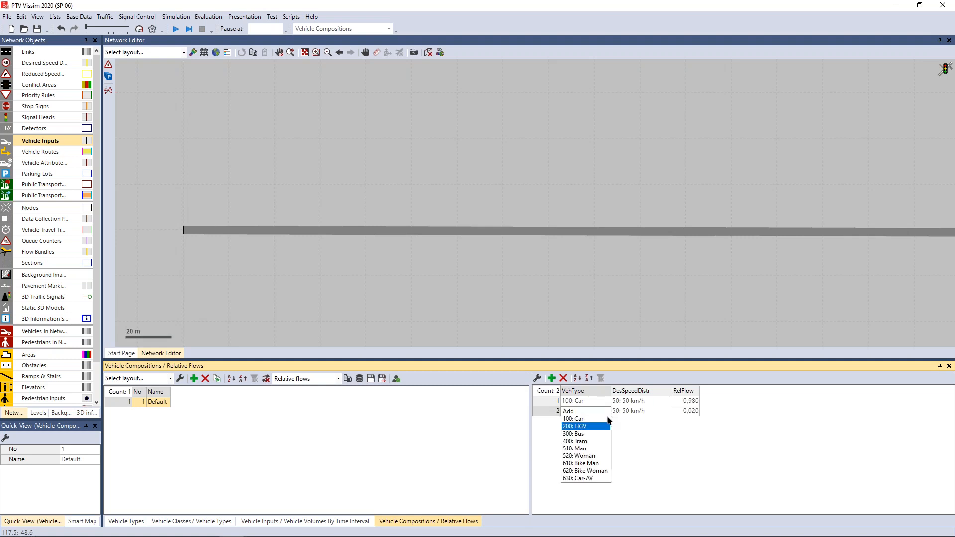
pyautogui.press('End')
pyautogui.press('Return')
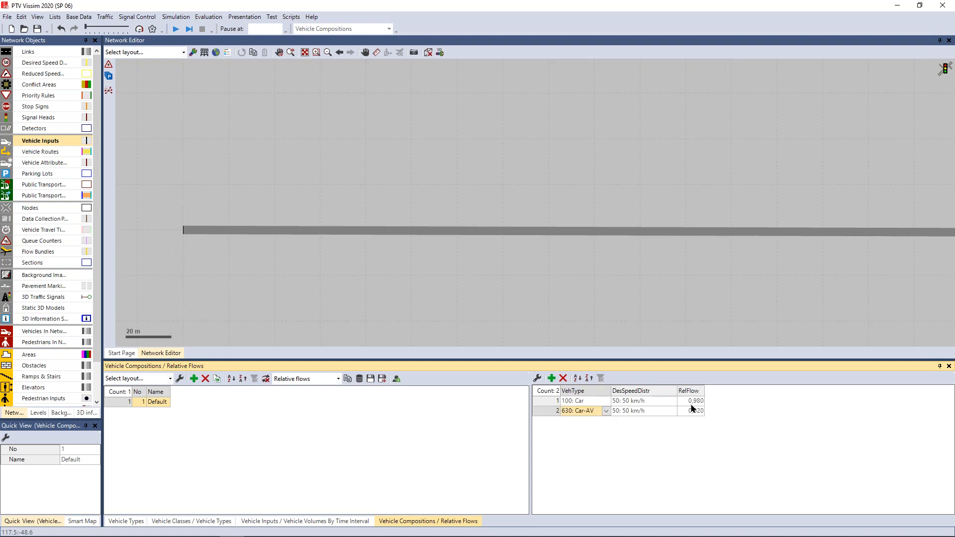
pyautogui.click(689, 391)
pyautogui.moveTo(768, 529)
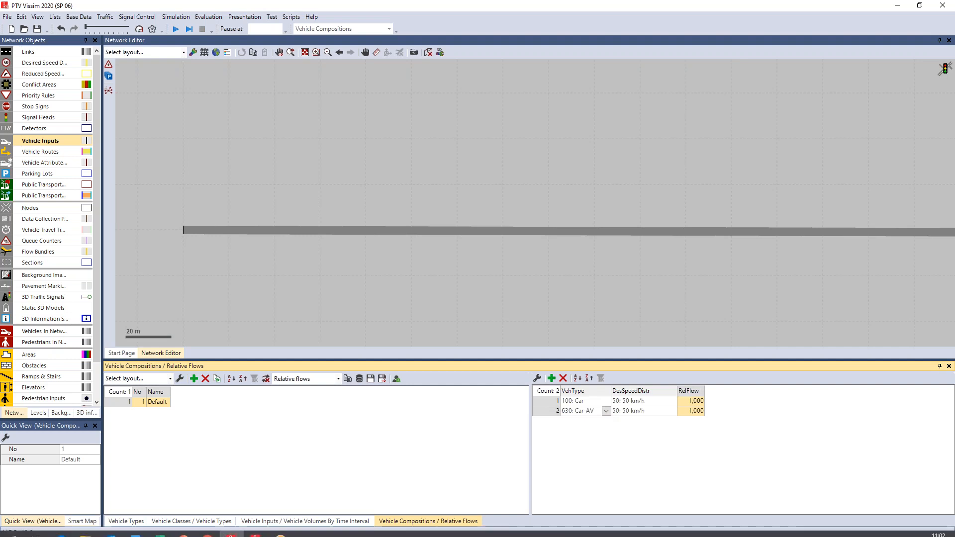
pyautogui.middleClick(395, 282)
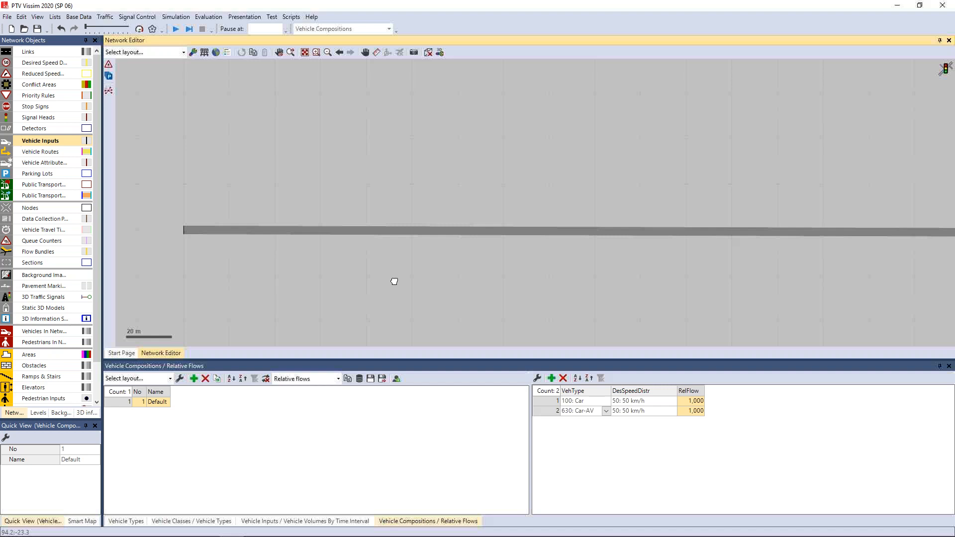
# - Save the network under the file name test2 in the UseImplicitStochastics folder
pyautogui.moveTo(395, 281); pyautogui.dragTo(344, 263)
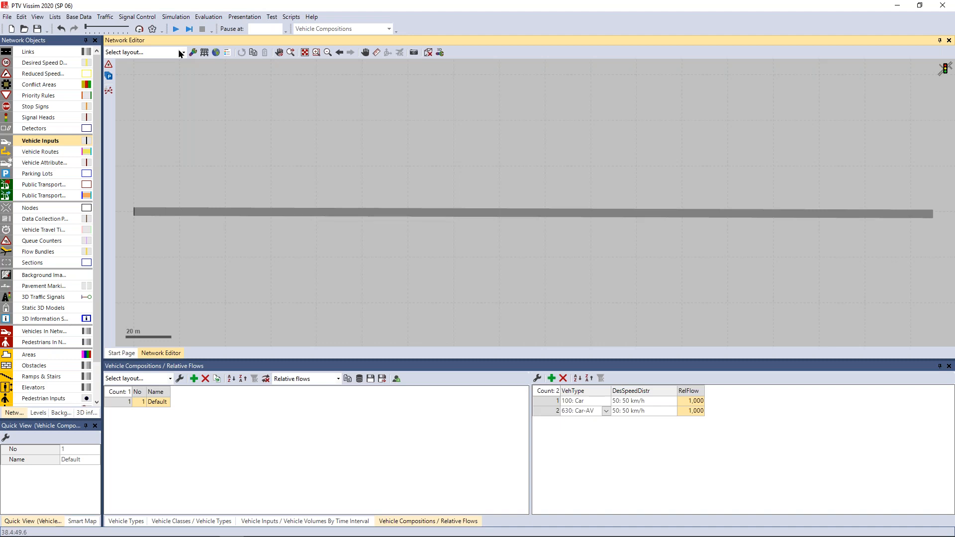
pyautogui.hotkey('ctrl', 's')
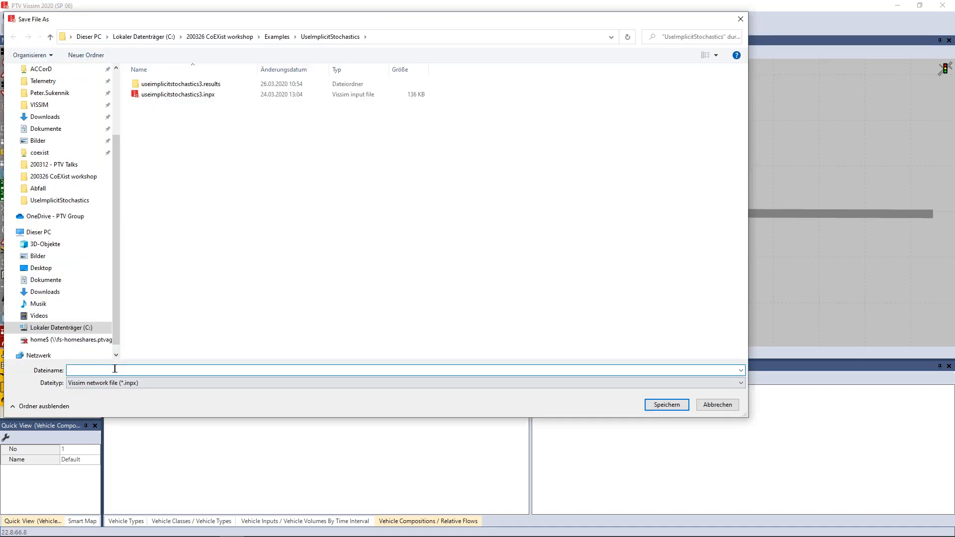
pyautogui.write('test')
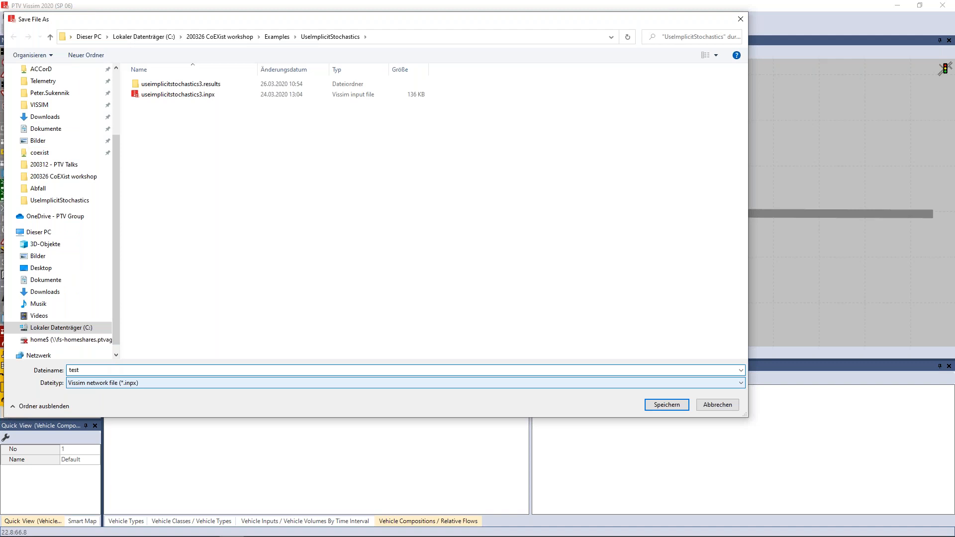
pyautogui.write('2')
pyautogui.press('Return')
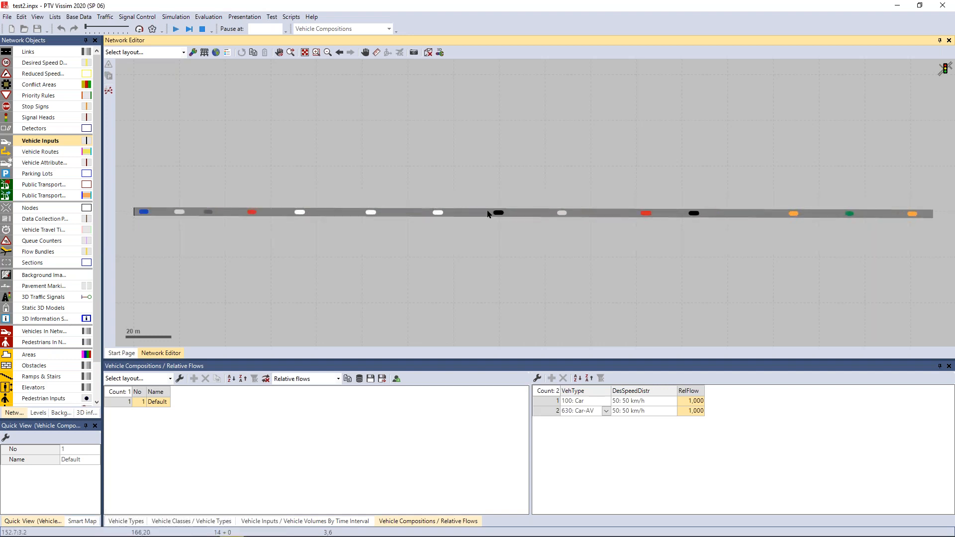
# - Inspect several individual vehicles on link 1 to check the vehicle type of each
pyautogui.click(497, 213)
pyautogui.scroll(2, 399, 267)
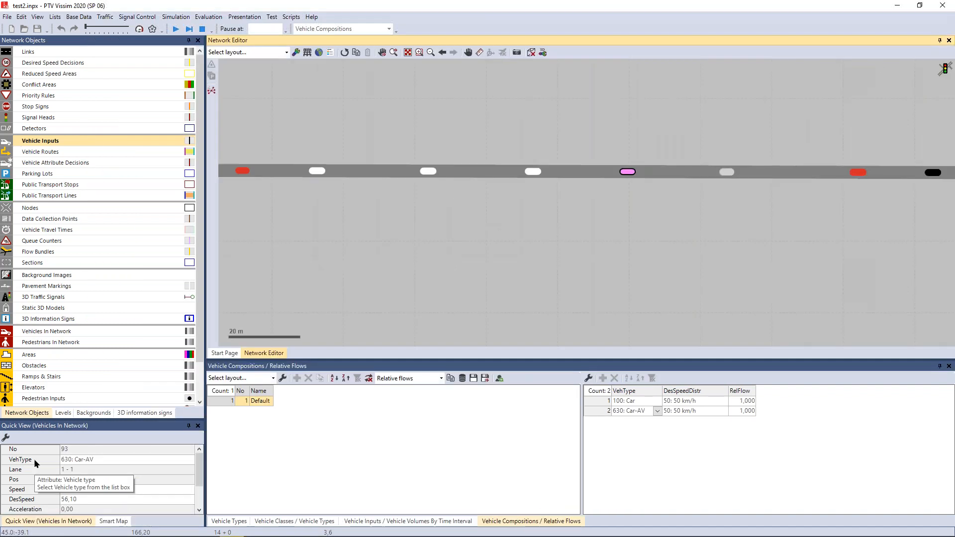
pyautogui.click(531, 184)
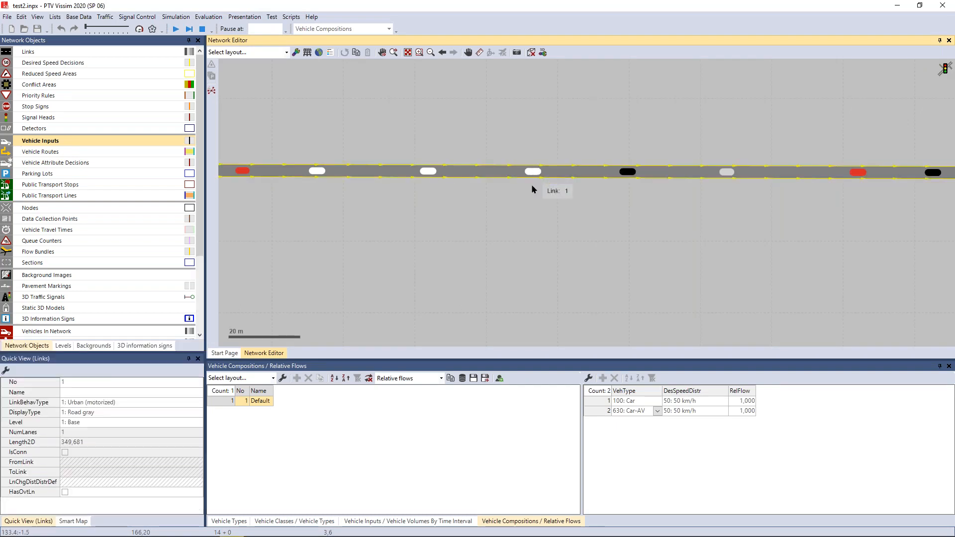
pyautogui.click(537, 193)
pyautogui.click(532, 172)
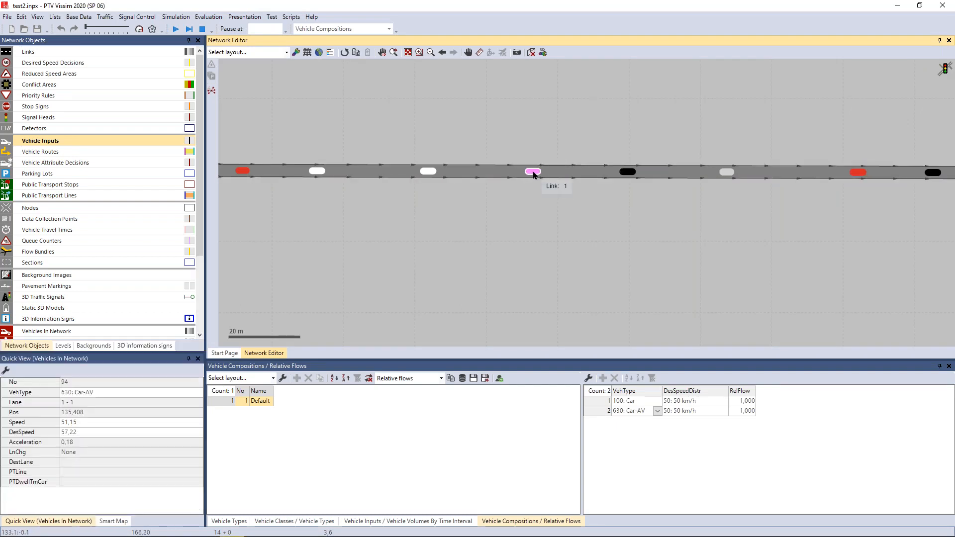
pyautogui.click(428, 172)
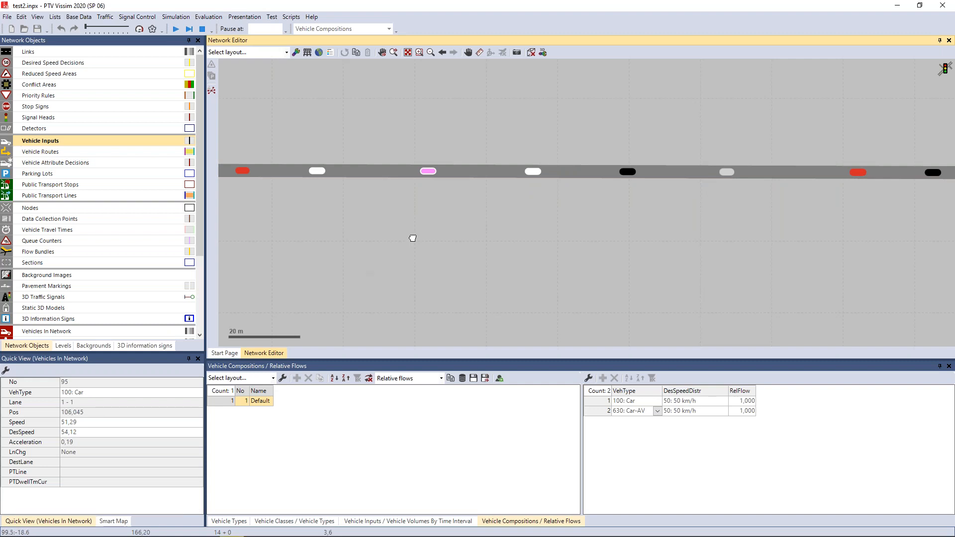
pyautogui.moveTo(412, 238); pyautogui.dragTo(408, 247)
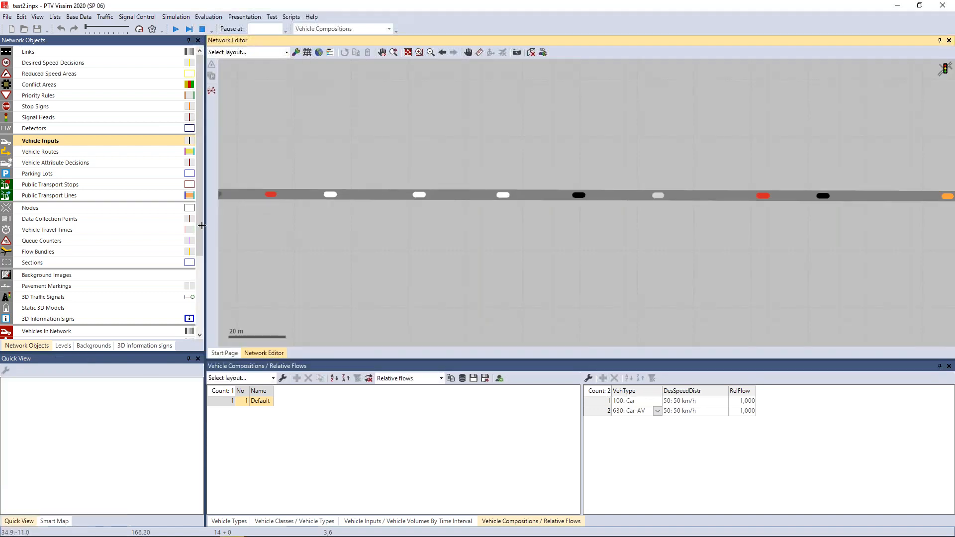
# - Narrow the network objects sidebar and set the drawing mode of Vehicles In Network to Use color scheme
pyautogui.moveTo(201, 225); pyautogui.dragTo(194, 227)
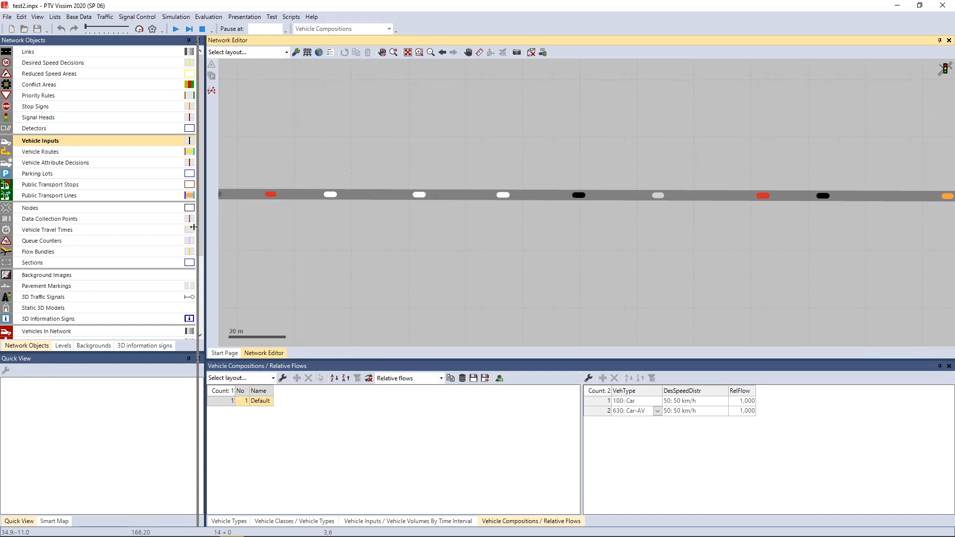
pyautogui.moveTo(193, 227); pyautogui.dragTo(165, 228)
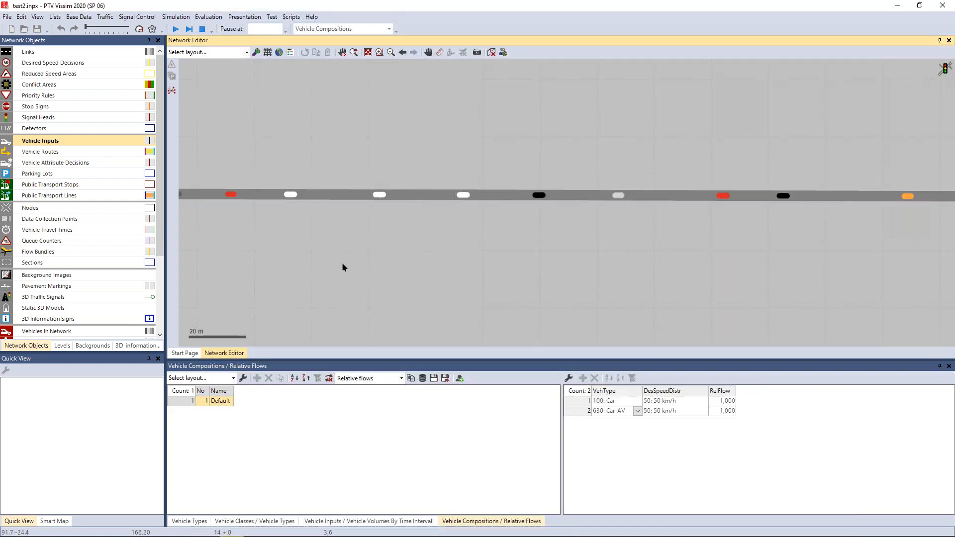
pyautogui.scroll(-3, 150, 221)
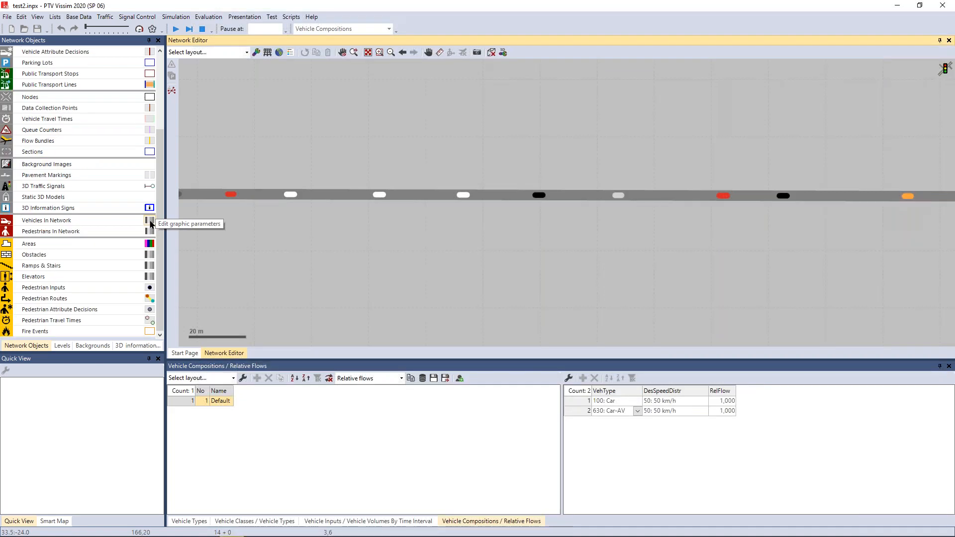
pyautogui.click(149, 220)
pyautogui.click(274, 331)
pyautogui.click(273, 340)
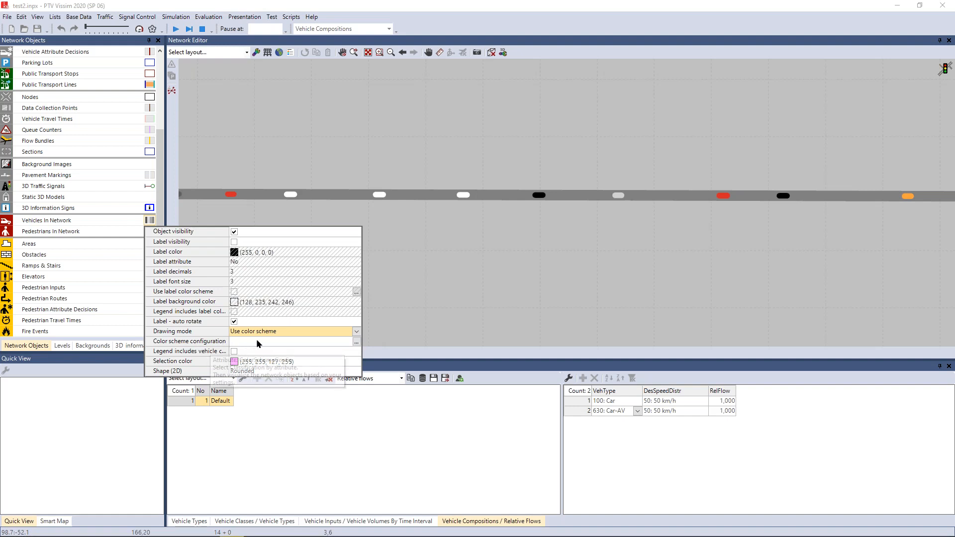
# - Configure the vehicle color scheme to classify by the Number attribute of the Vehicle type
pyautogui.click(356, 341)
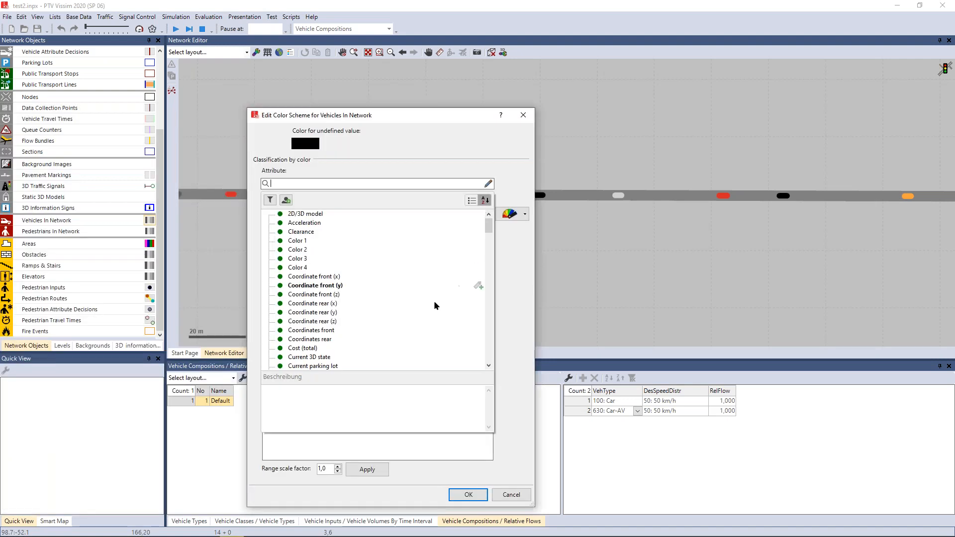
pyautogui.scroll(-1, 385, 314)
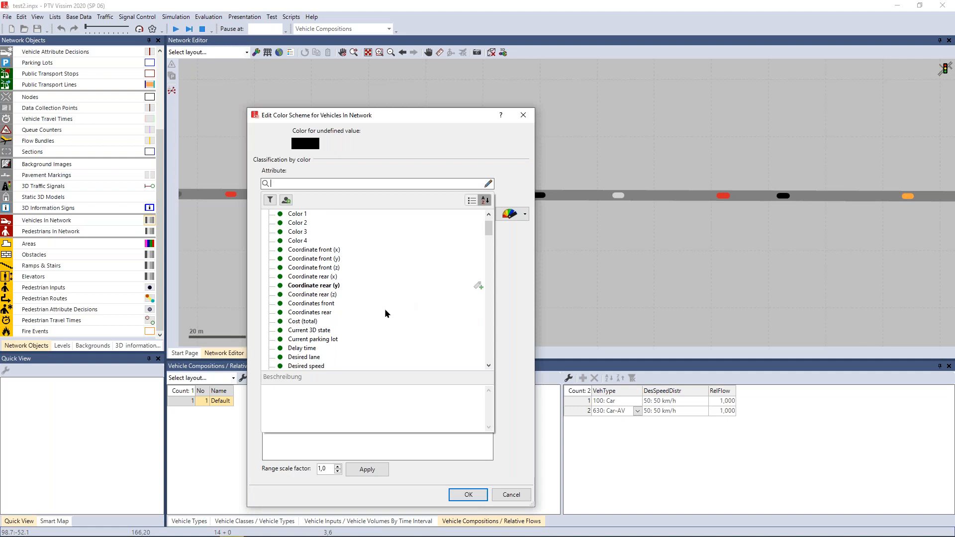
pyautogui.scroll(-3, 384, 309)
pyautogui.scroll(-1, 383, 309)
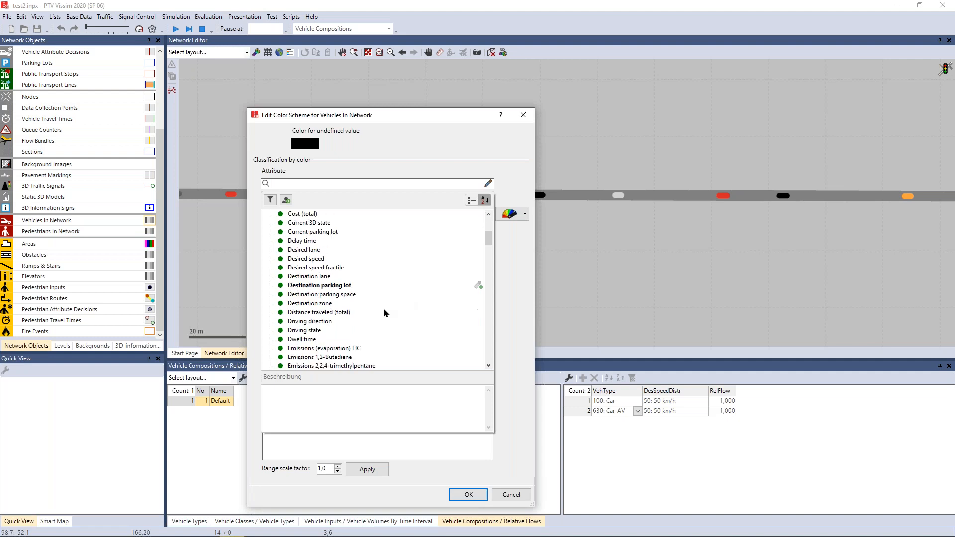
pyautogui.scroll(-4, 384, 308)
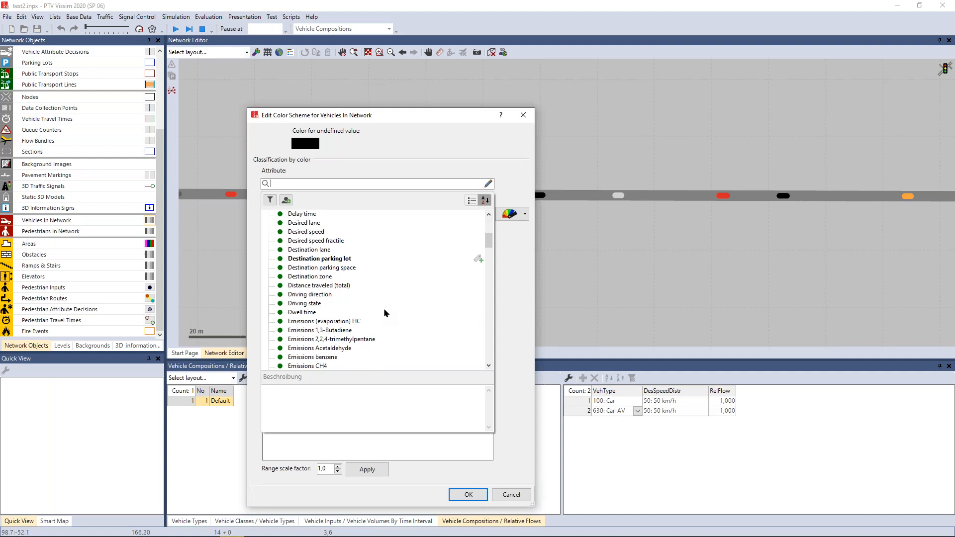
pyautogui.scroll(-7, 384, 311)
pyautogui.scroll(-2, 384, 313)
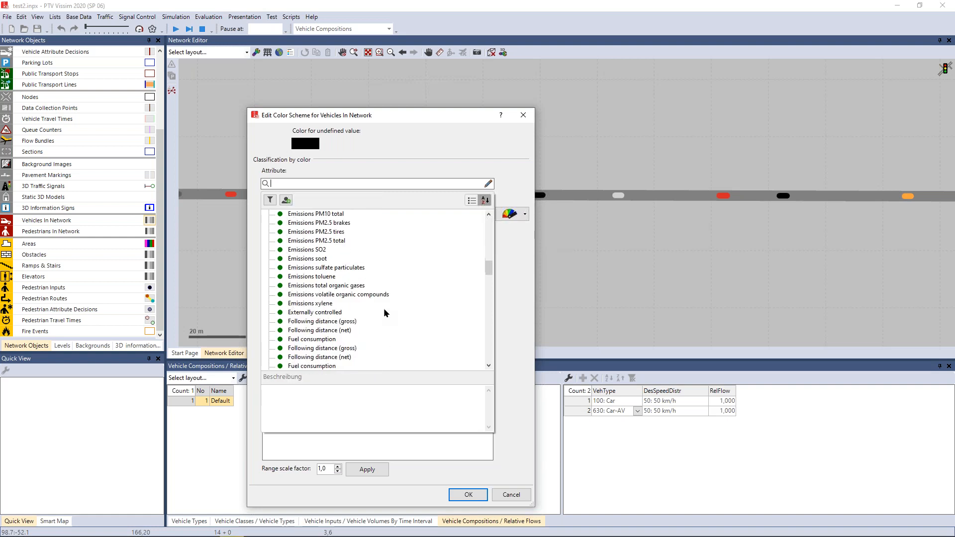
pyautogui.scroll(-3, 384, 313)
pyautogui.click(488, 280)
pyautogui.moveTo(487, 280); pyautogui.dragTo(489, 363)
pyautogui.doubleClick(303, 362)
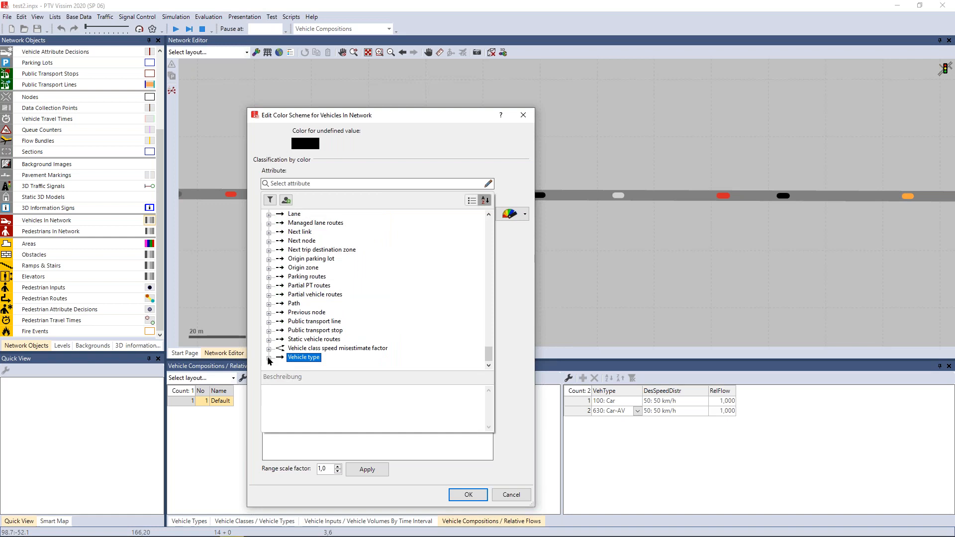
pyautogui.scroll(-2, 333, 311)
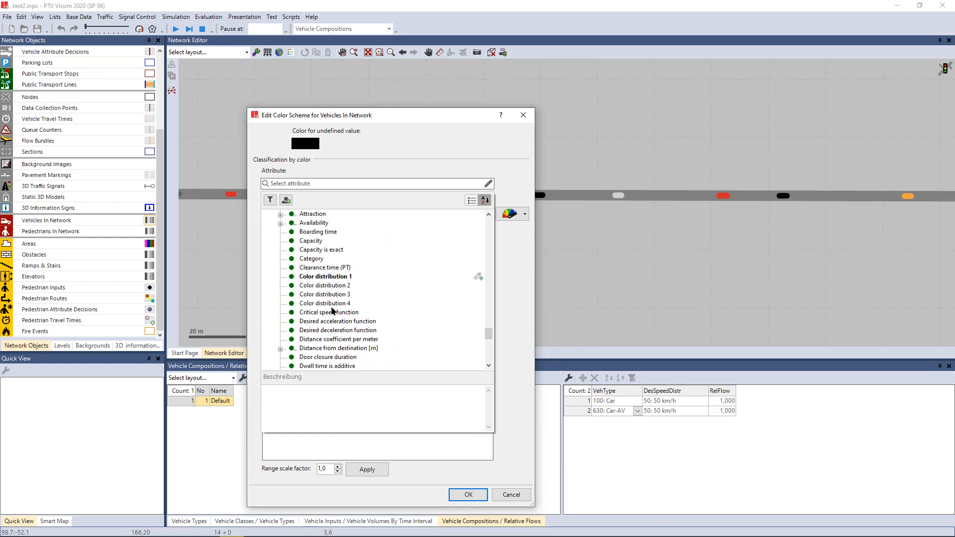
pyautogui.scroll(-2, 332, 311)
pyautogui.scroll(-1, 332, 311)
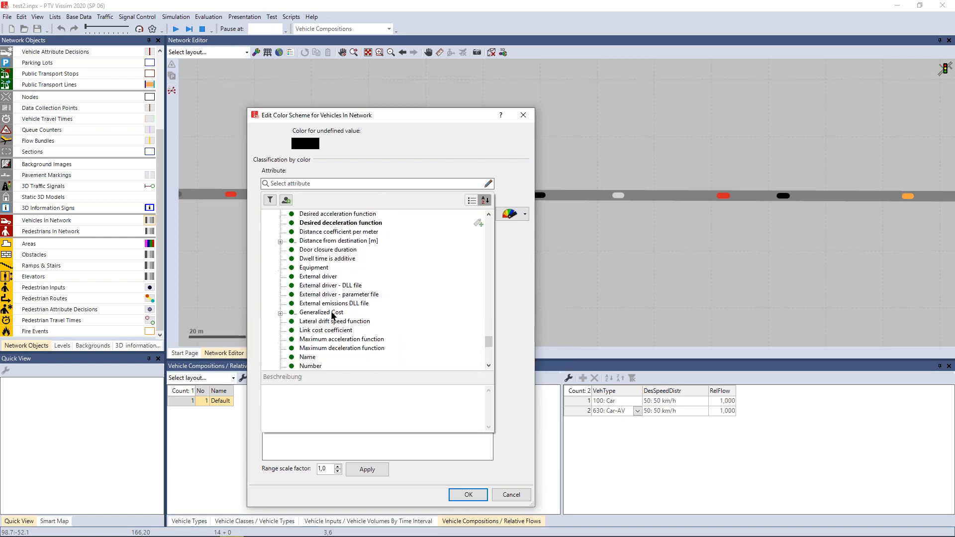
pyautogui.click(311, 366)
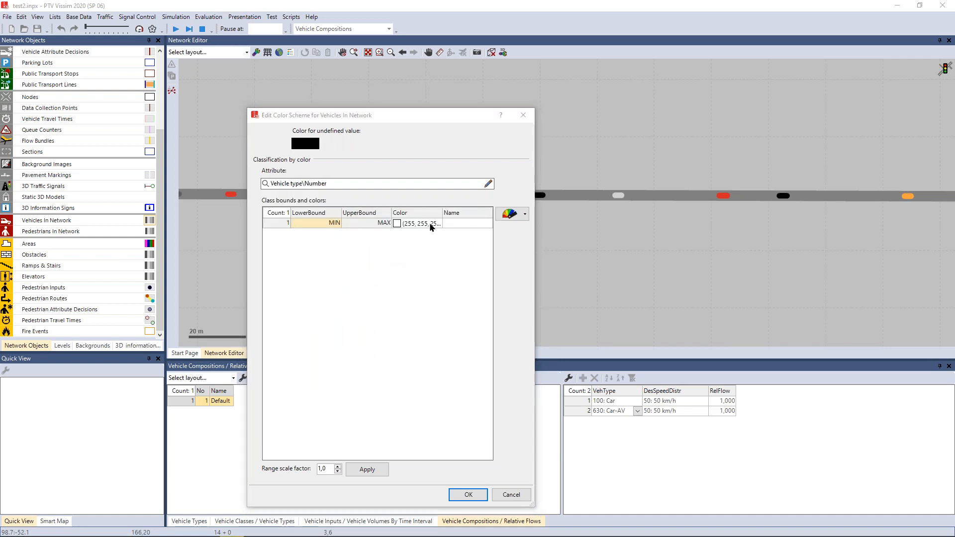
# - Add a second class to the color scheme and set the first class's upper bound to 100
pyautogui.rightClick(340, 241)
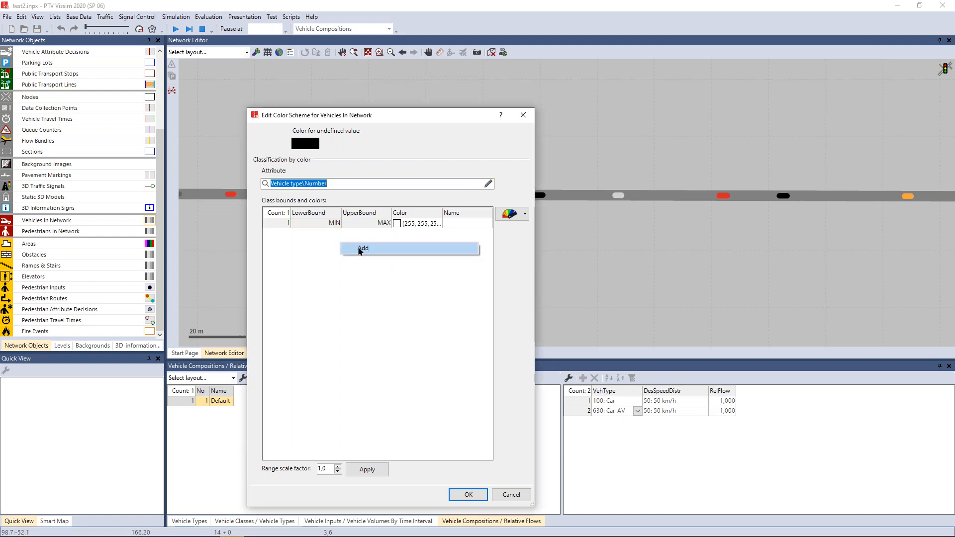
pyautogui.click(360, 248)
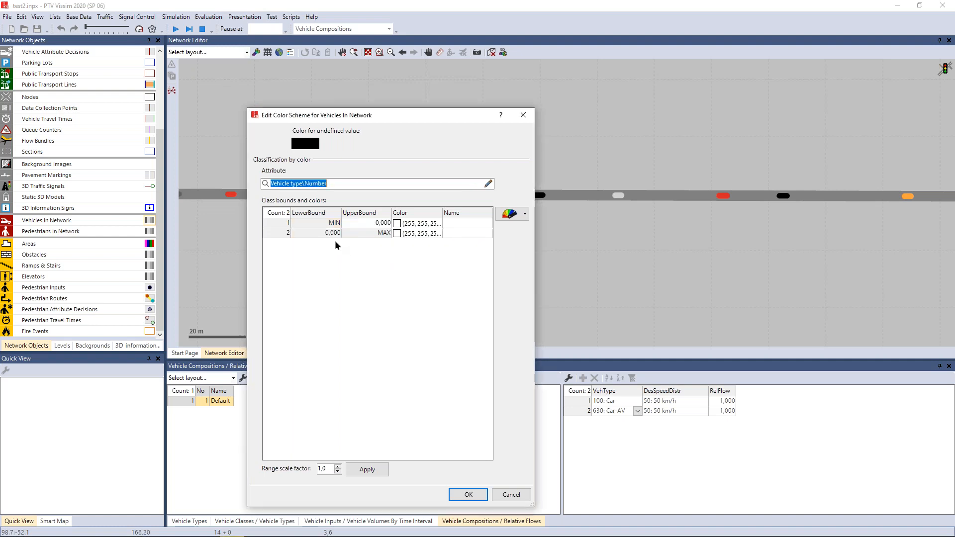
pyautogui.doubleClick(362, 222)
pyautogui.write('100')
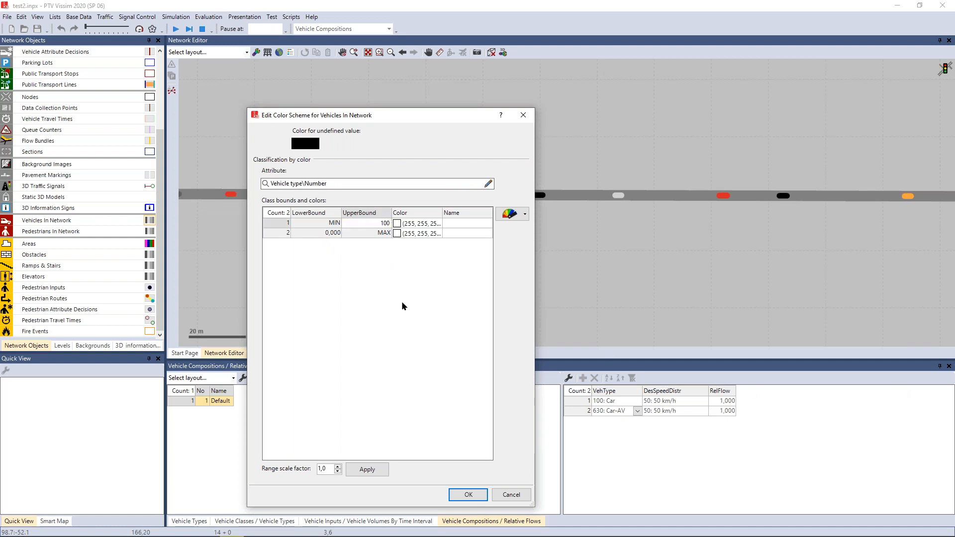
pyautogui.press('Return')
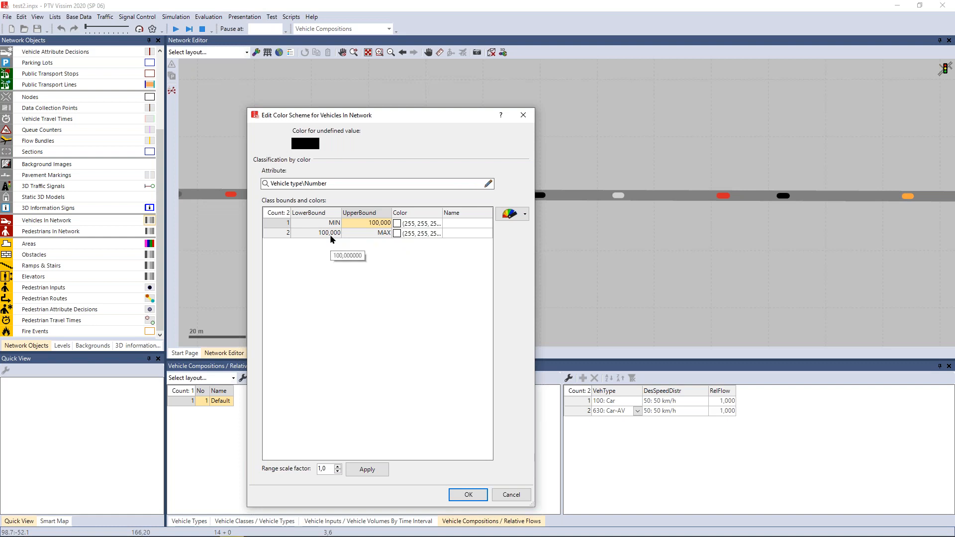
# - Color the second class, from 100 to MAX, red (255, 255, 0, 0)
pyautogui.click(409, 233)
pyautogui.click(409, 233)
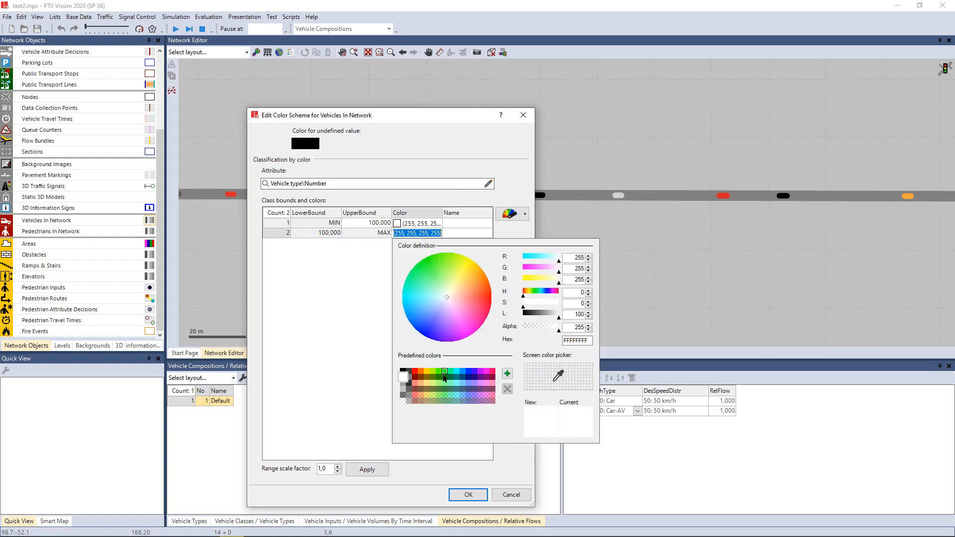
pyautogui.click(415, 374)
pyautogui.click(315, 351)
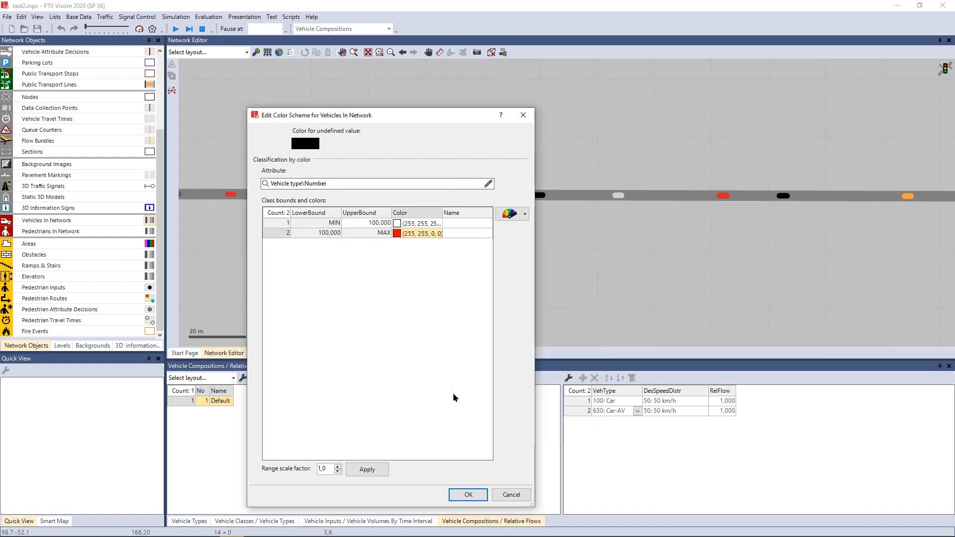
# - Name the first color class car and the second AV, and accept the color scheme
pyautogui.click(463, 224)
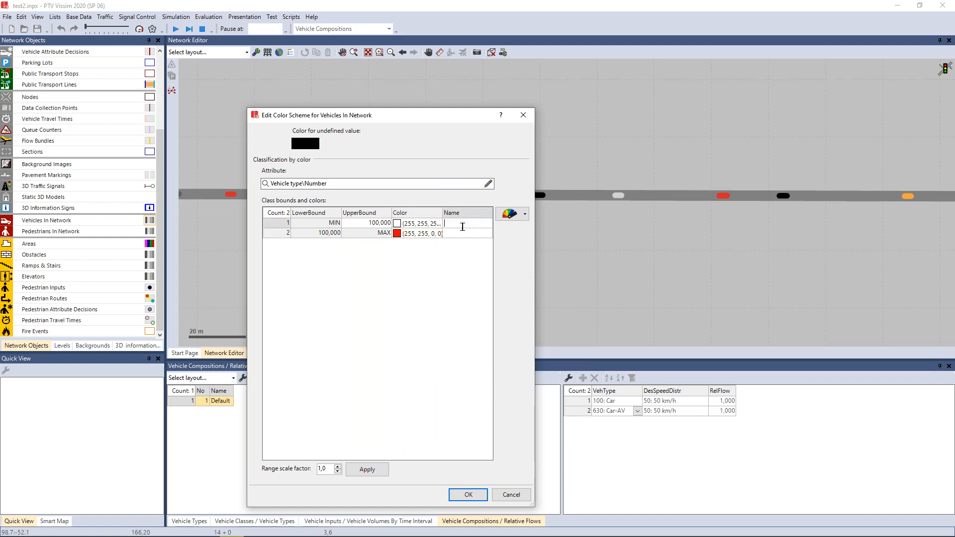
pyautogui.write('csr')
pyautogui.press('BackSpace')
pyautogui.press('BackSpace')
pyautogui.write('a')
pyautogui.click(467, 234)
pyautogui.write('AV')
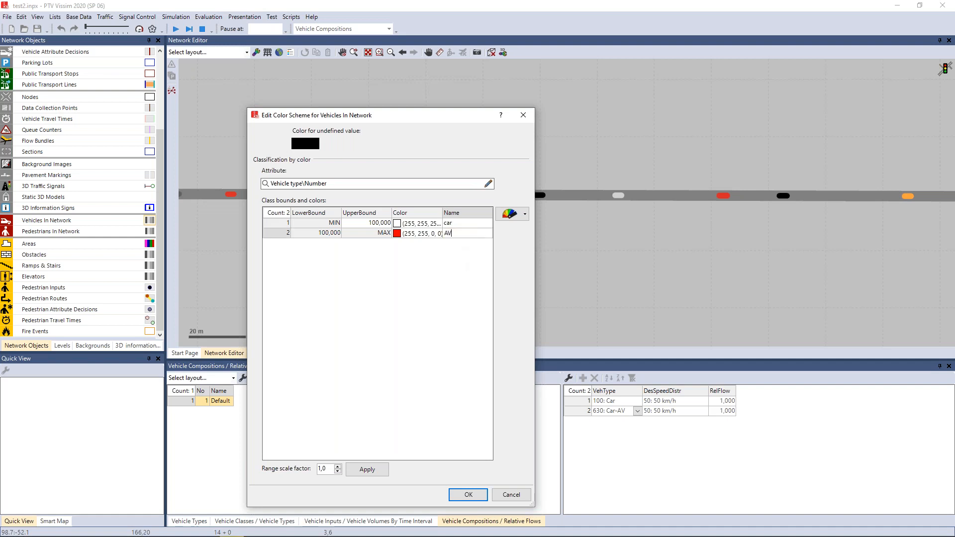
pyautogui.click(375, 312)
pyautogui.click(467, 495)
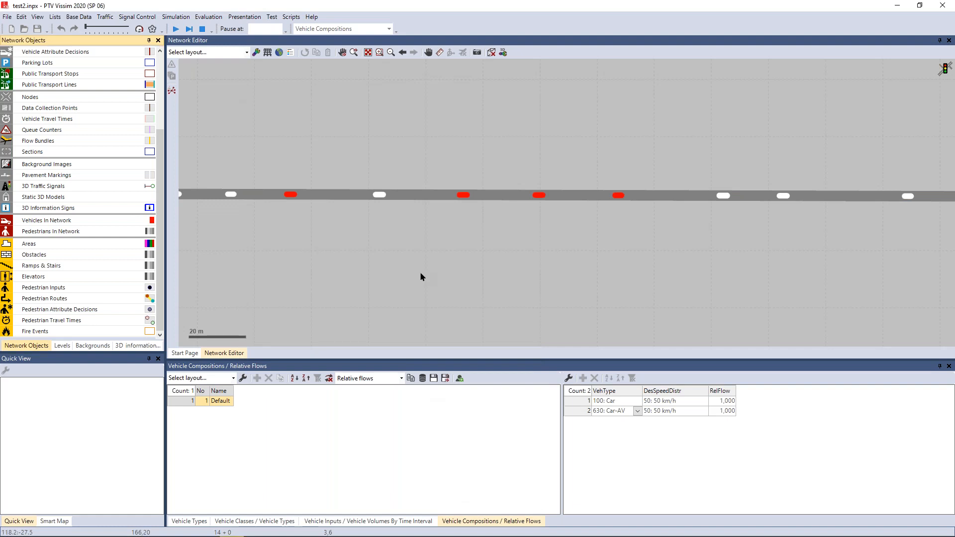
# - Show the legend in the network editor and include the vehicle colors of Vehicles In Network in it
pyautogui.click(290, 53)
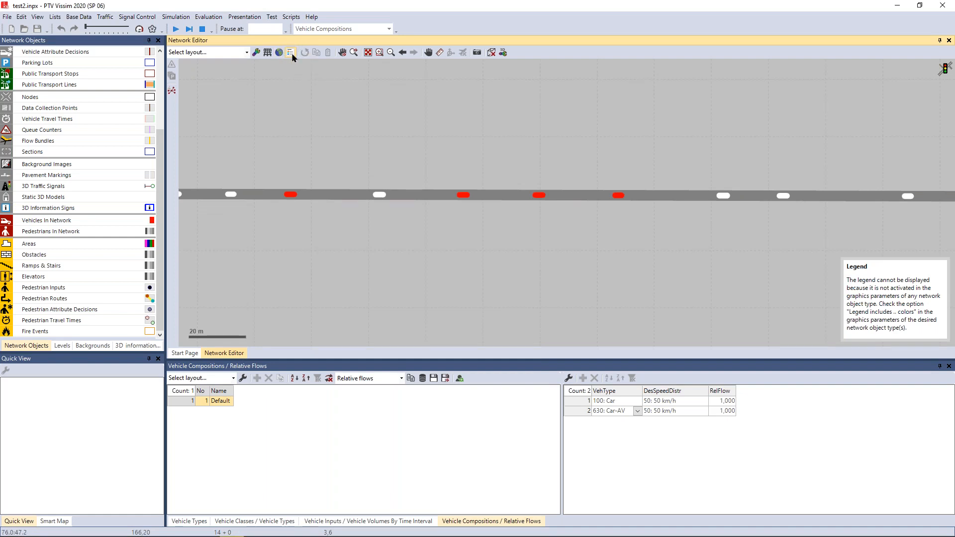
pyautogui.click(152, 221)
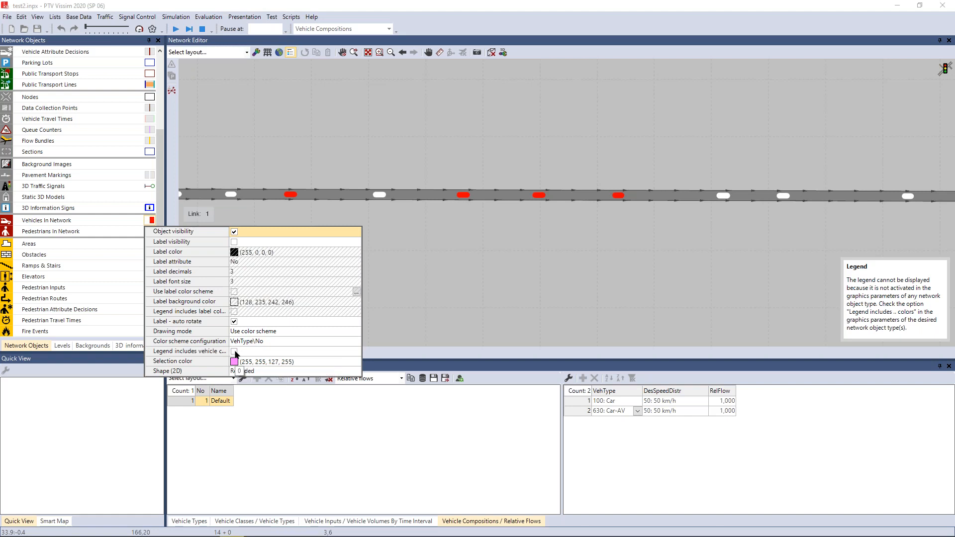
pyautogui.click(234, 352)
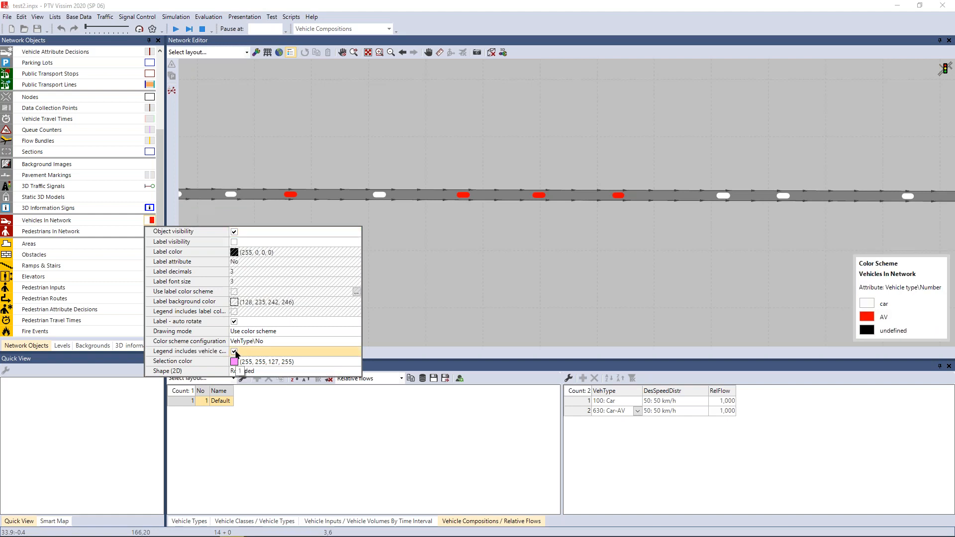
pyautogui.click(503, 277)
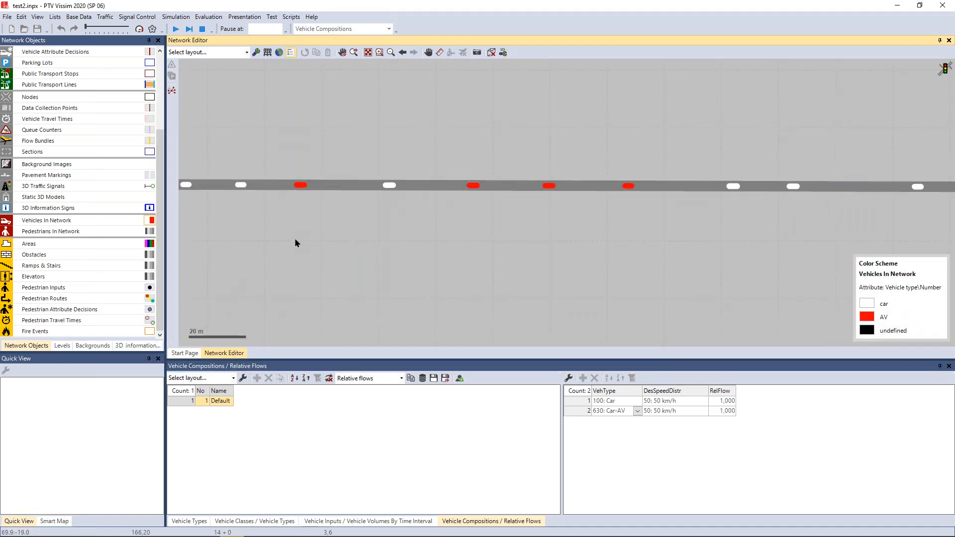
# - Display the list of vehicle types below the network
pyautogui.scroll(-1, 323, 252)
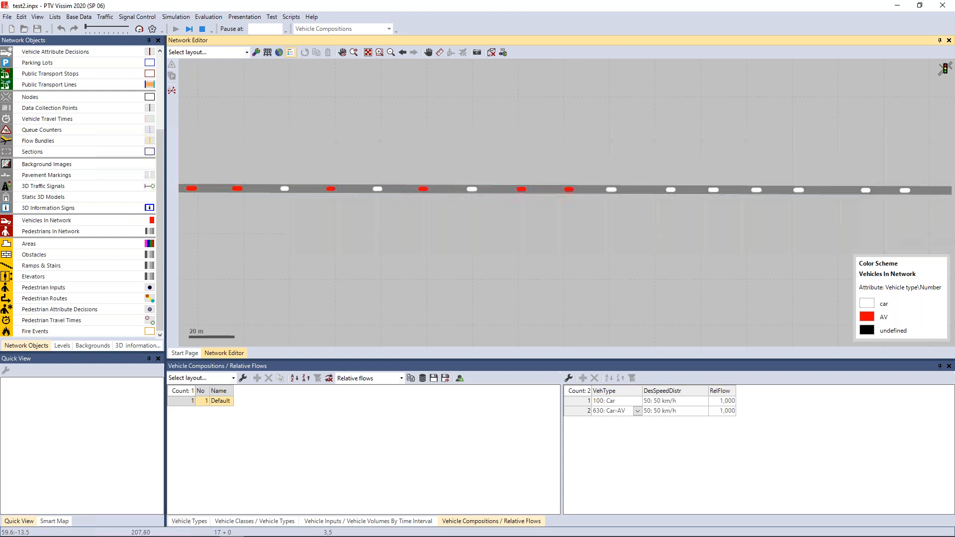
pyautogui.click(190, 521)
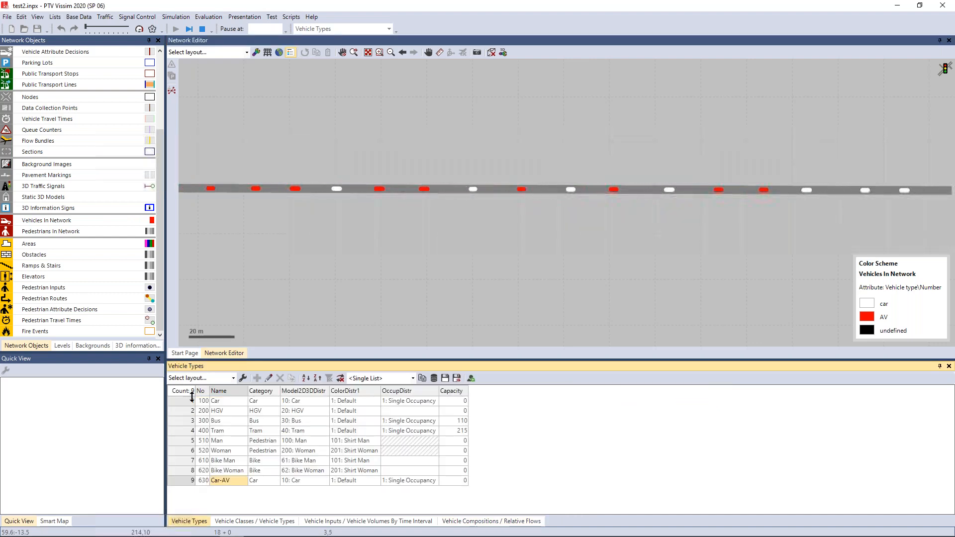
# - Review the vehicle types list, the vehicle classes, and which vehicle types are assigned to the Car-AV class
pyautogui.moveTo(184, 397); pyautogui.dragTo(204, 482)
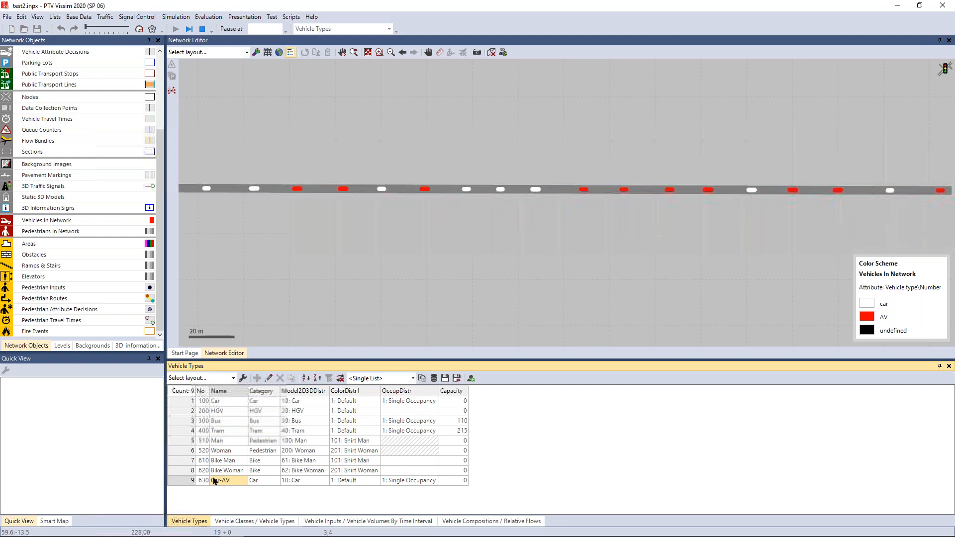
pyautogui.click(264, 522)
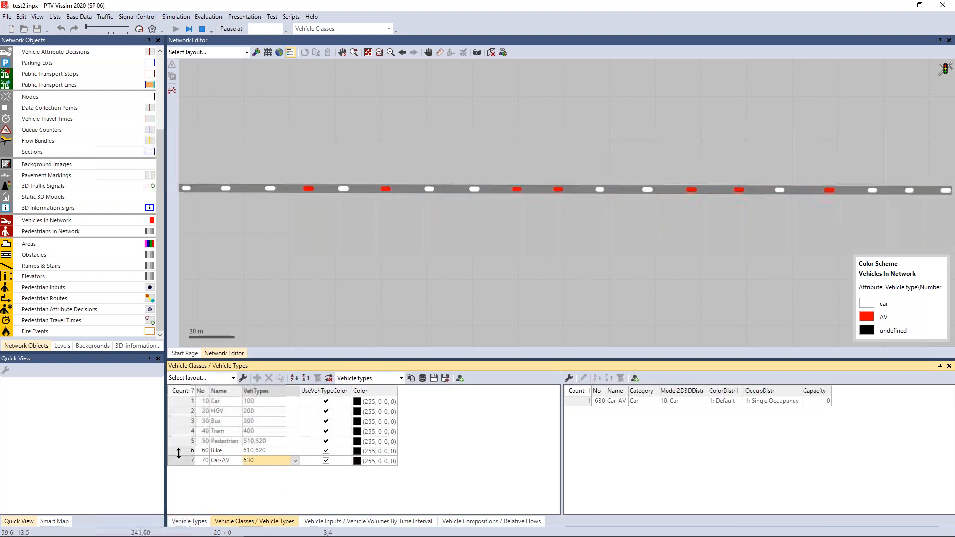
pyautogui.moveTo(198, 467); pyautogui.dragTo(198, 479)
pyautogui.moveTo(195, 441); pyautogui.dragTo(187, 412)
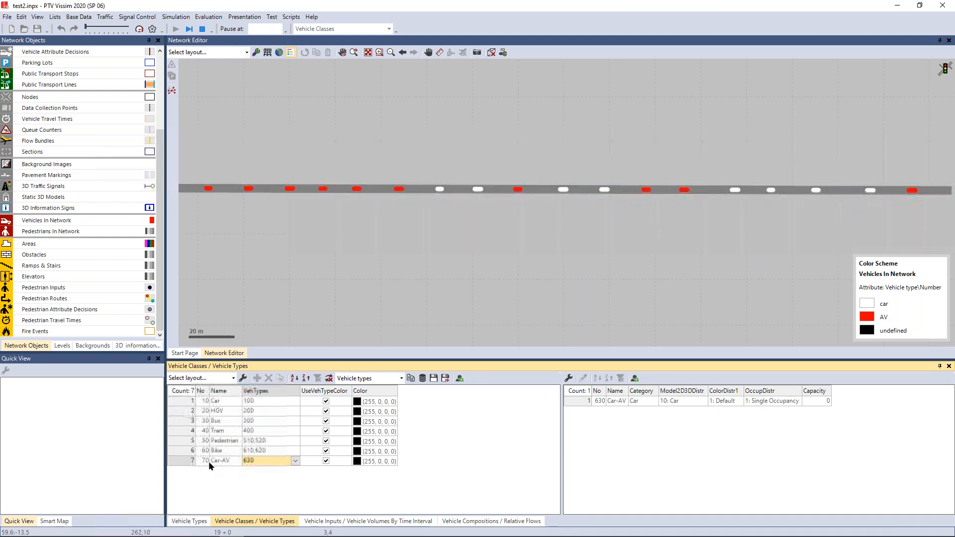
pyautogui.click(295, 461)
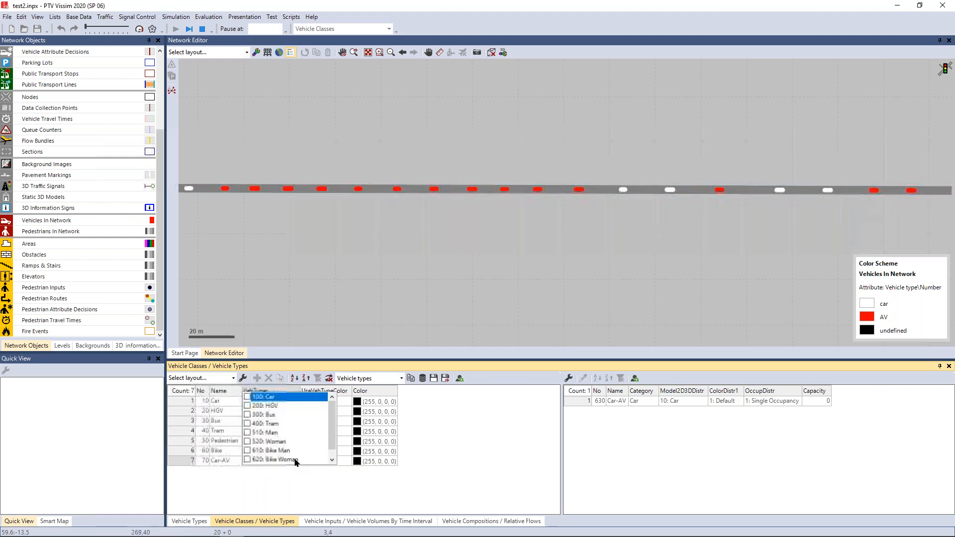
pyautogui.scroll(-1, 313, 427)
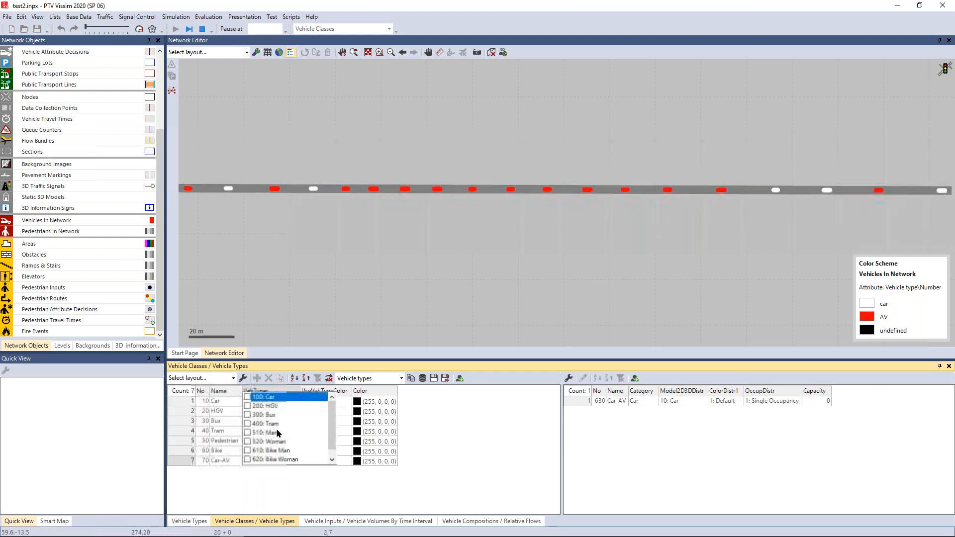
pyautogui.scroll(1, 277, 434)
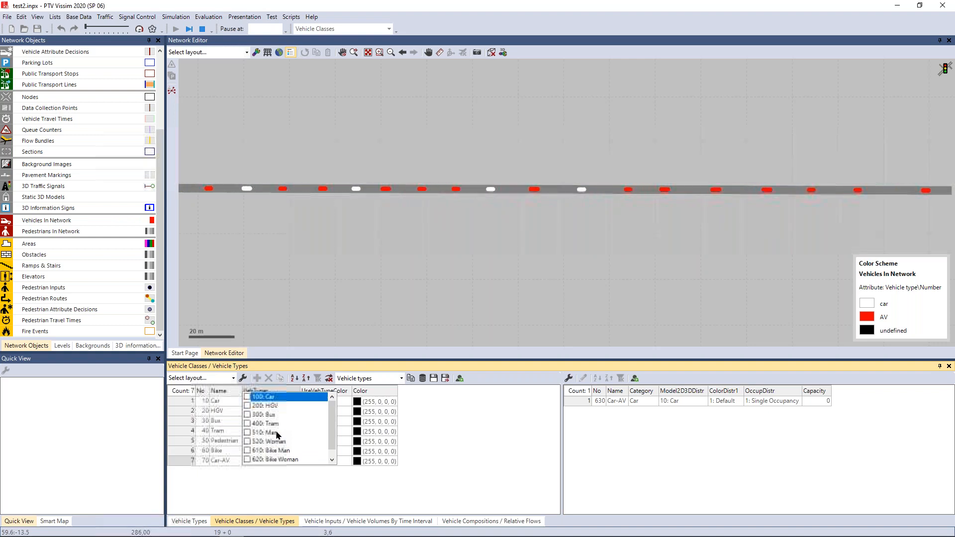
pyautogui.scroll(-1, 277, 434)
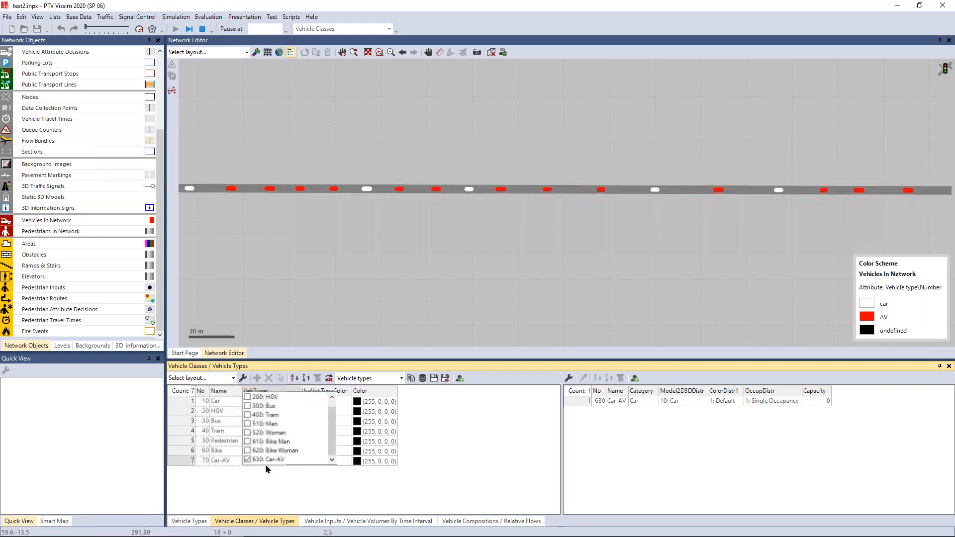
pyautogui.scroll(1, 267, 460)
pyautogui.scroll(-1, 268, 463)
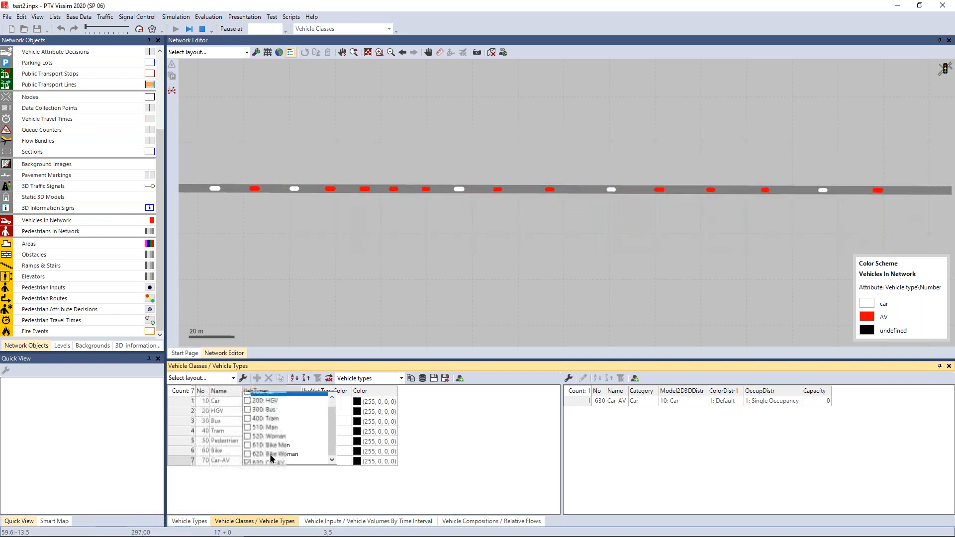
pyautogui.click(266, 479)
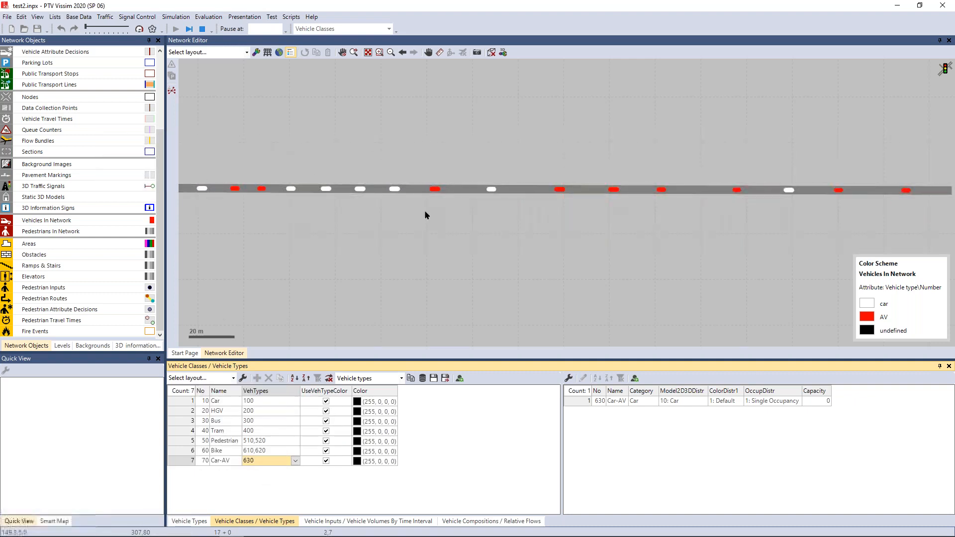
# - Set the drawing mode of Vehicles In Network to Use color scheme
pyautogui.click(149, 221)
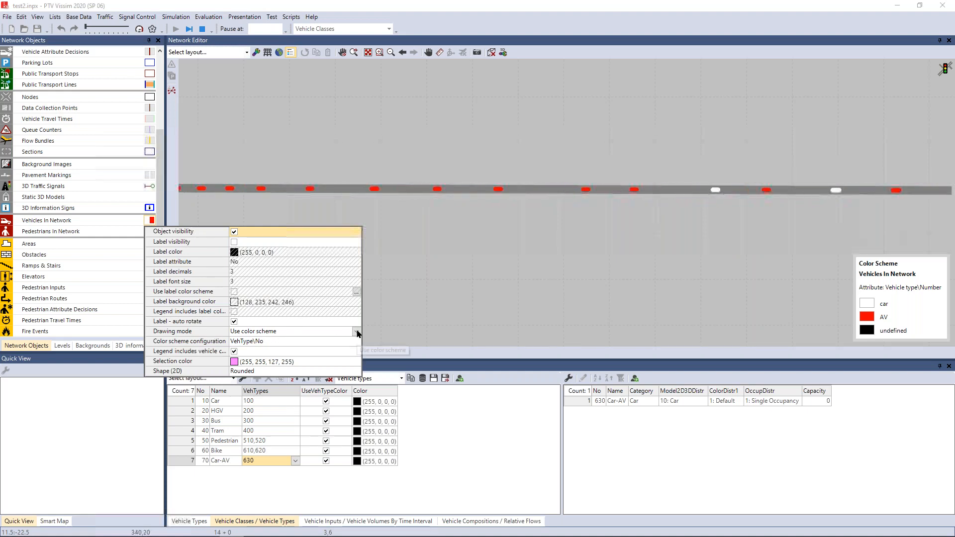
pyautogui.click(358, 332)
pyautogui.click(358, 332)
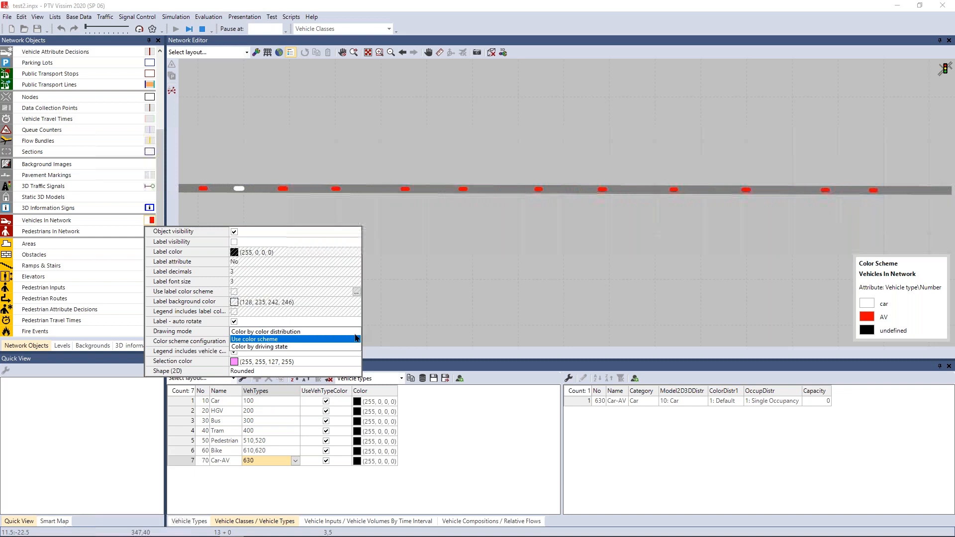
pyautogui.click(348, 339)
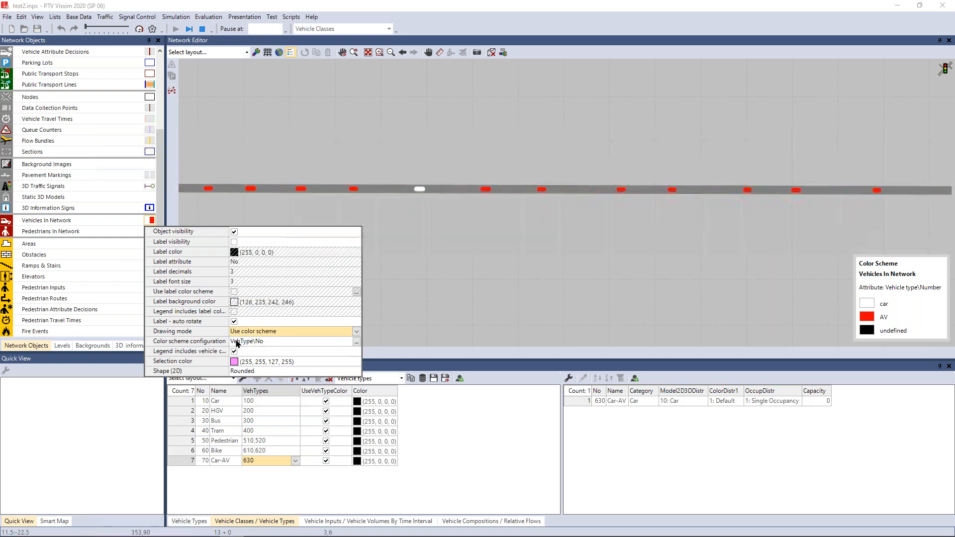
# - Open the vehicles' color scheme configuration and select the plain Vehicle type entry in its attribute selection
pyautogui.click(356, 342)
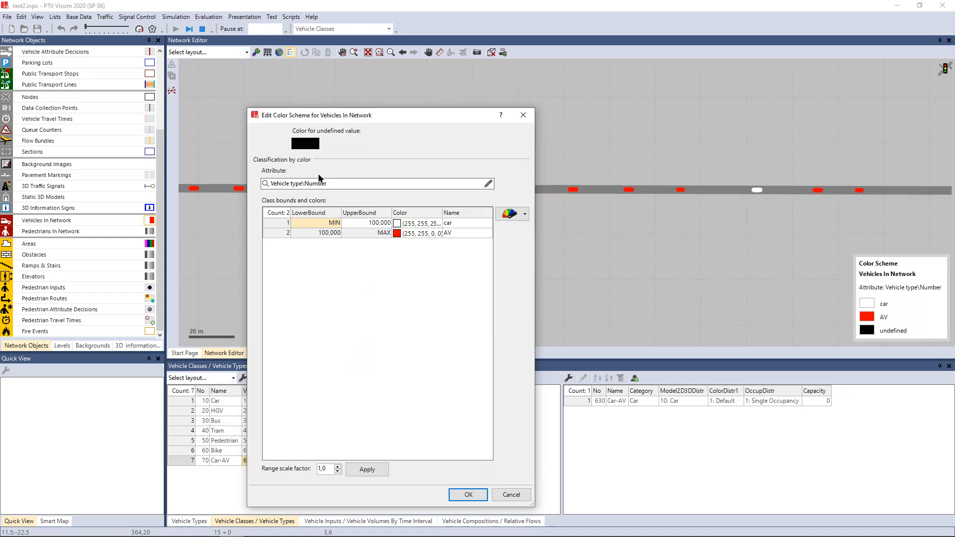
pyautogui.click(488, 185)
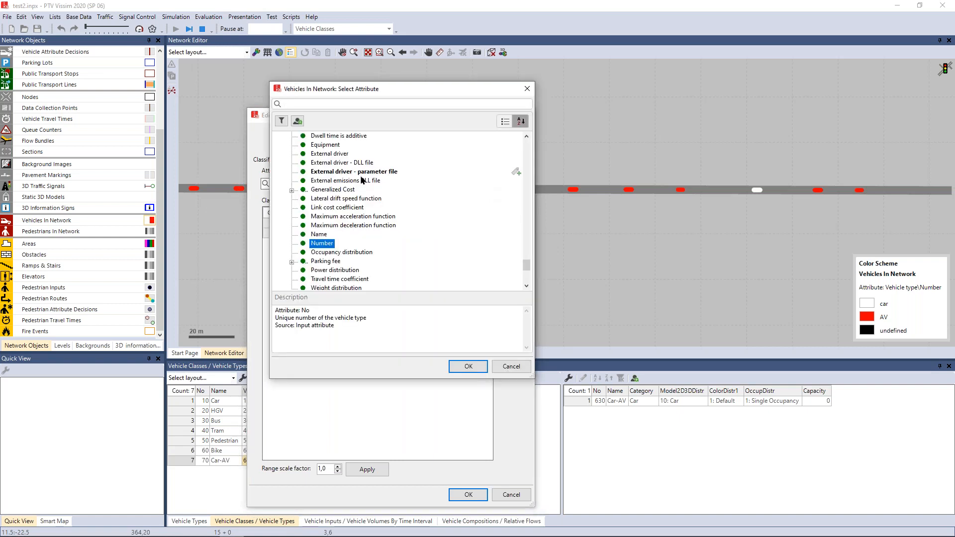
pyautogui.scroll(-3, 362, 175)
pyautogui.scroll(-5, 398, 199)
pyautogui.moveTo(526, 224); pyautogui.dragTo(517, 126)
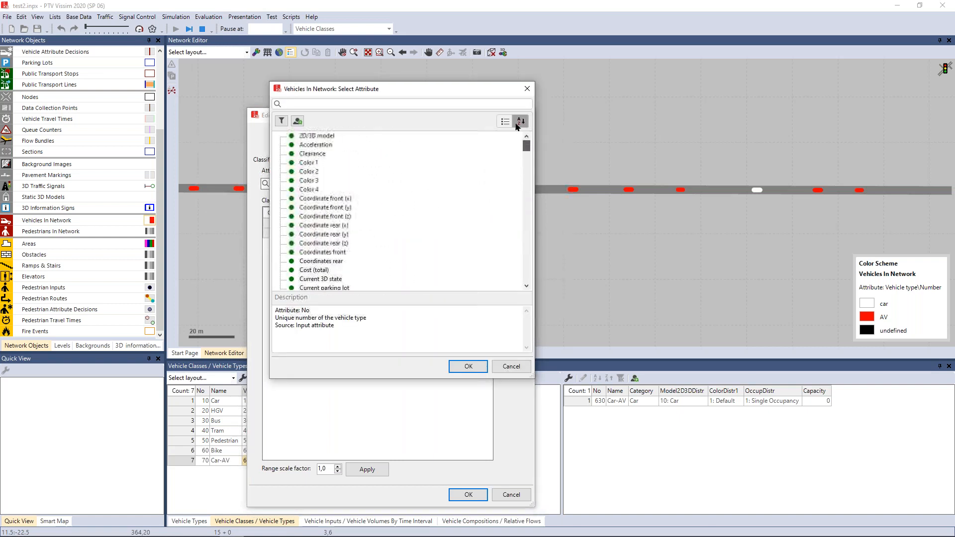
pyautogui.scroll(-20, 309, 250)
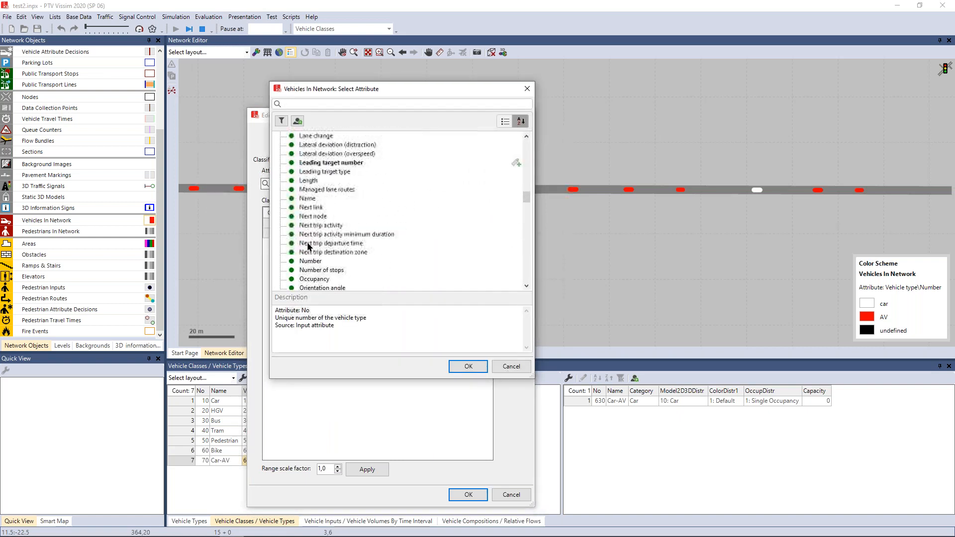
pyautogui.scroll(-13, 309, 250)
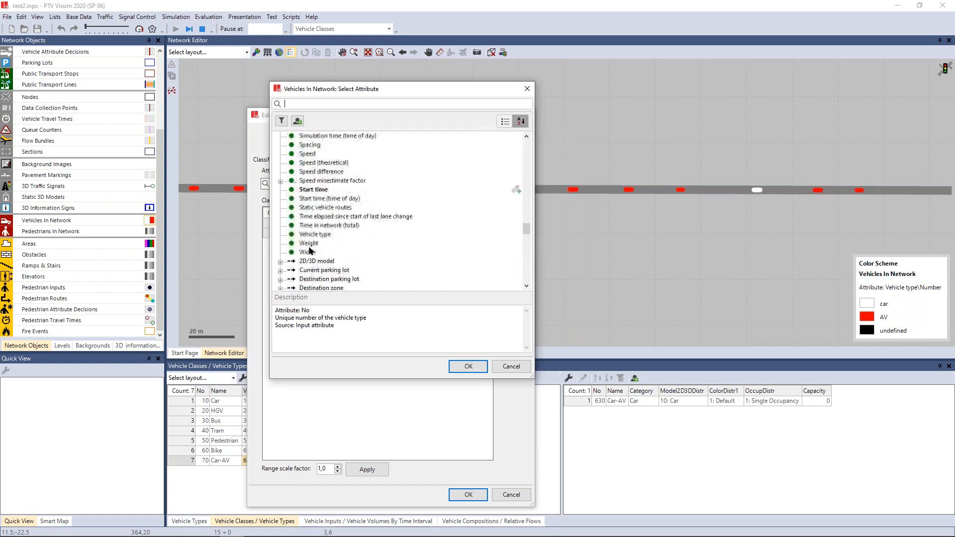
pyautogui.click(313, 235)
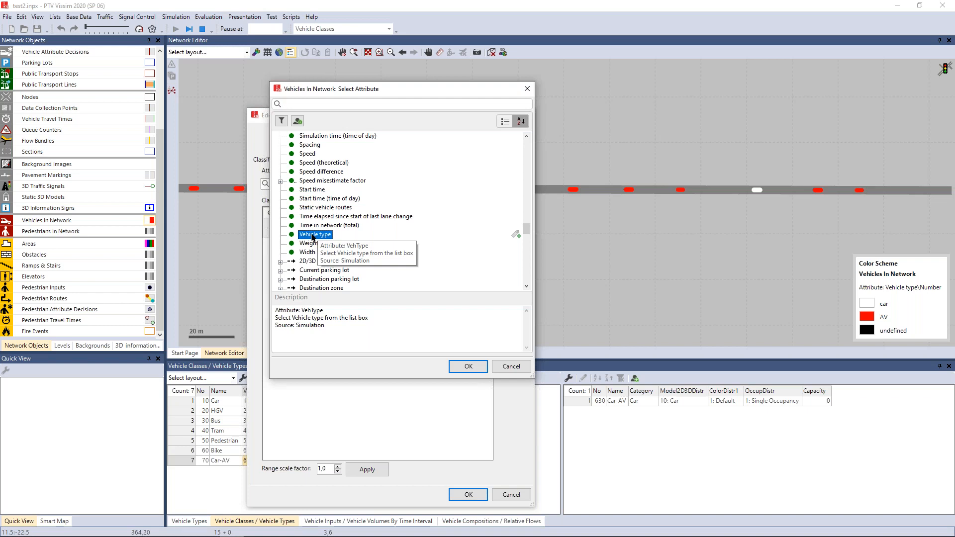
# - Choose Number under the Vehicle type relation as the color classification attribute and accept it
pyautogui.scroll(-2, 314, 242)
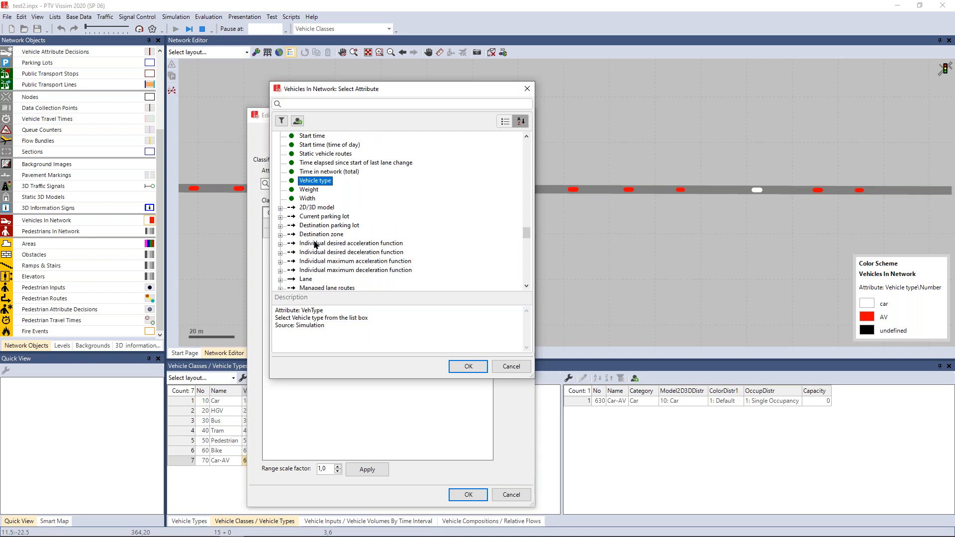
pyautogui.scroll(2, 315, 245)
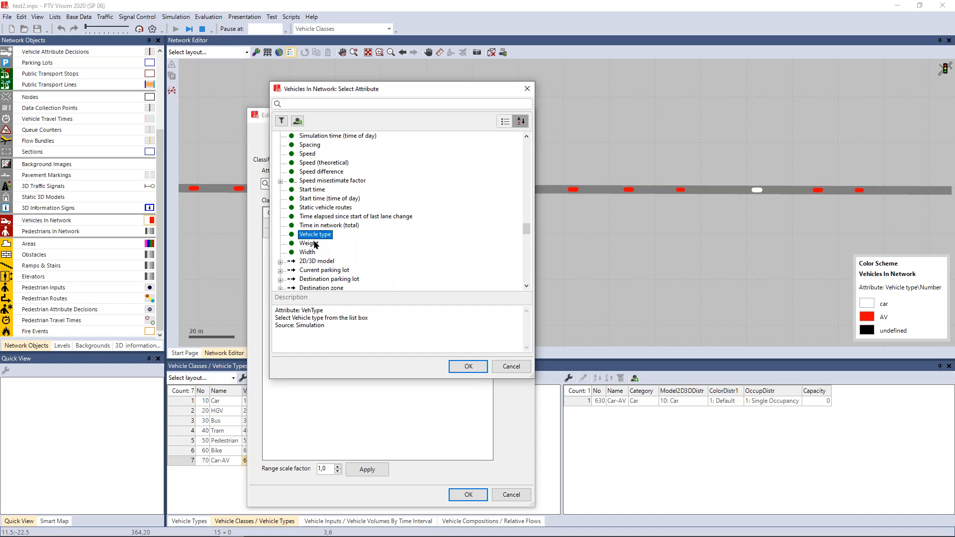
pyautogui.scroll(-4, 315, 244)
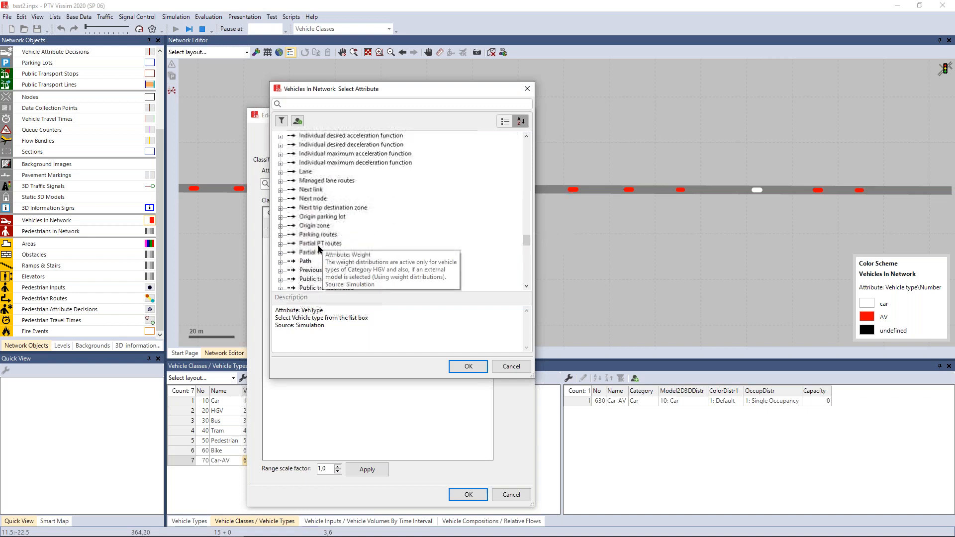
pyautogui.doubleClick(304, 215)
pyautogui.scroll(-15, 305, 224)
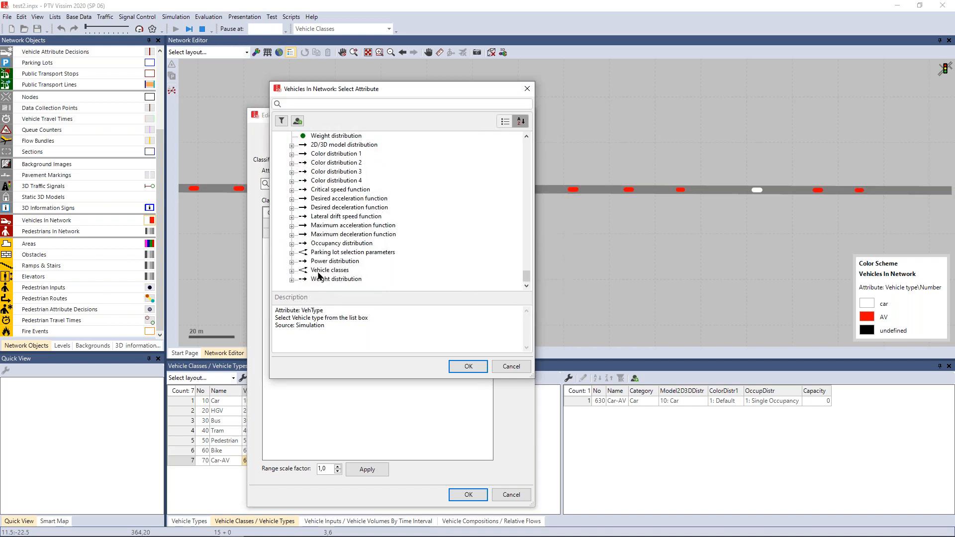
pyautogui.scroll(15, 319, 277)
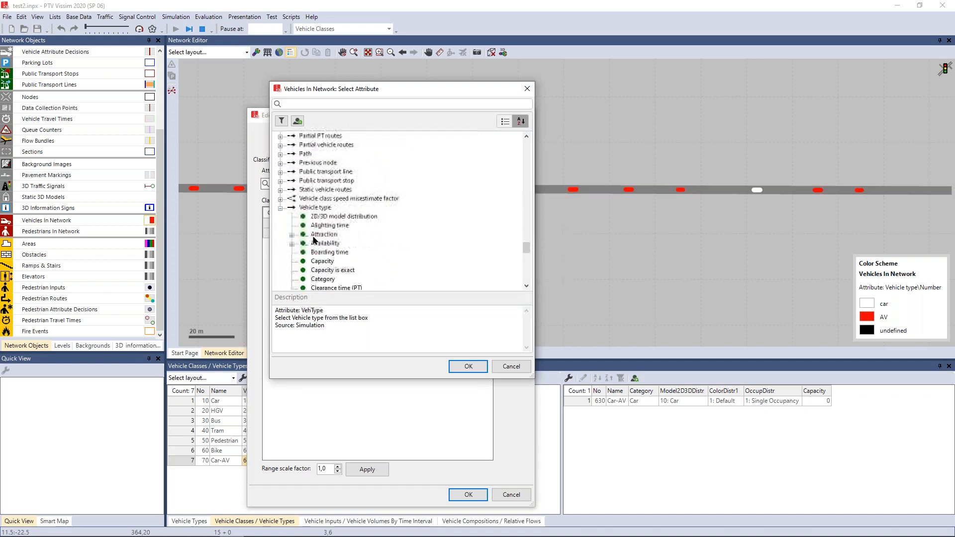
pyautogui.click(308, 208)
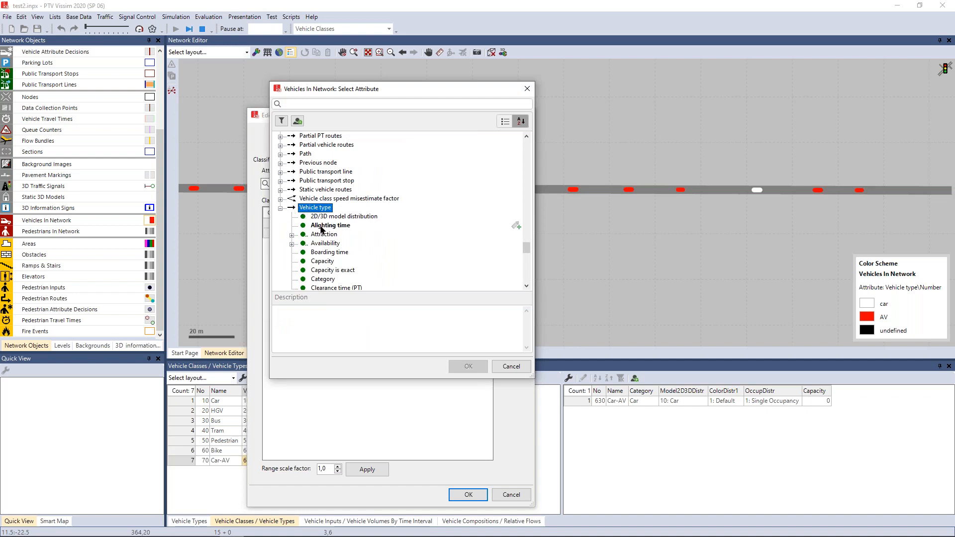
pyautogui.scroll(-12, 320, 211)
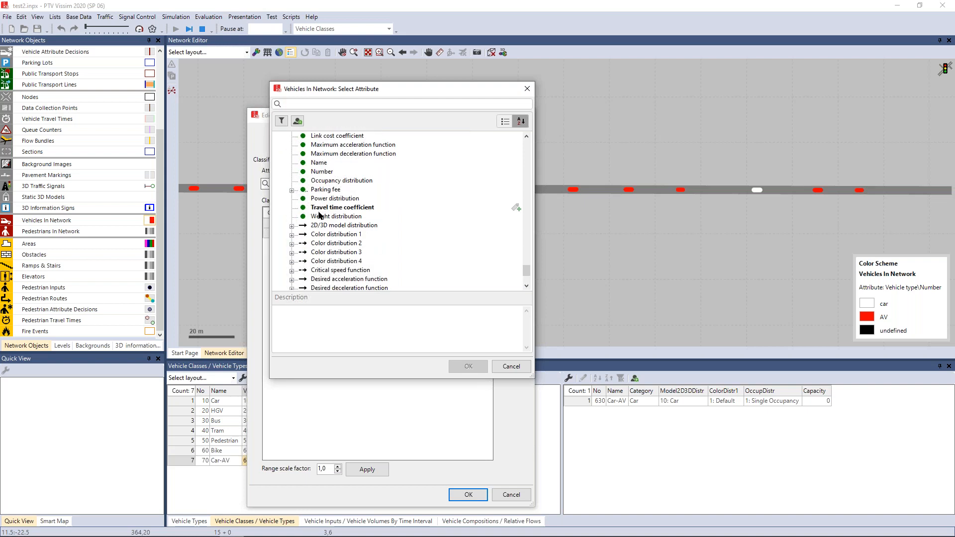
pyautogui.click(323, 172)
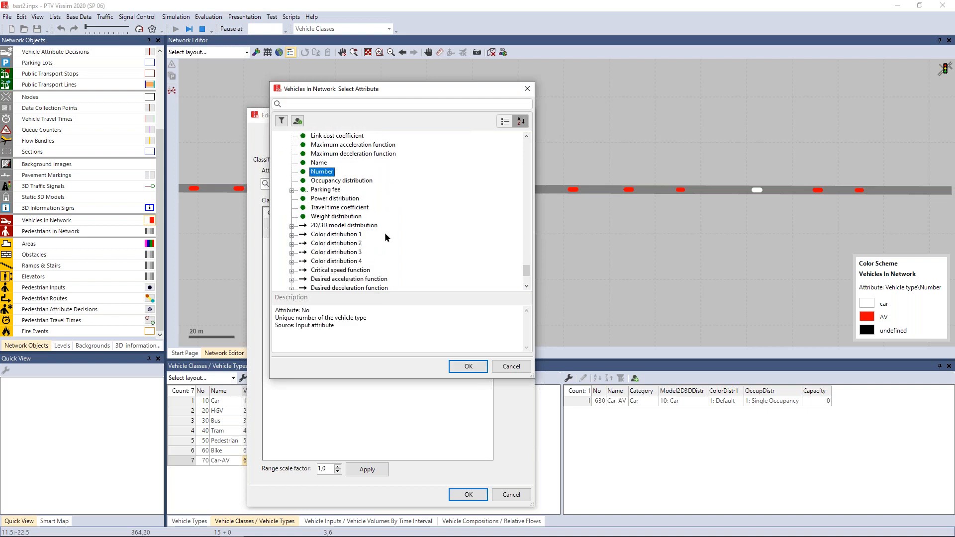
pyautogui.moveTo(365, 92); pyautogui.dragTo(364, 170)
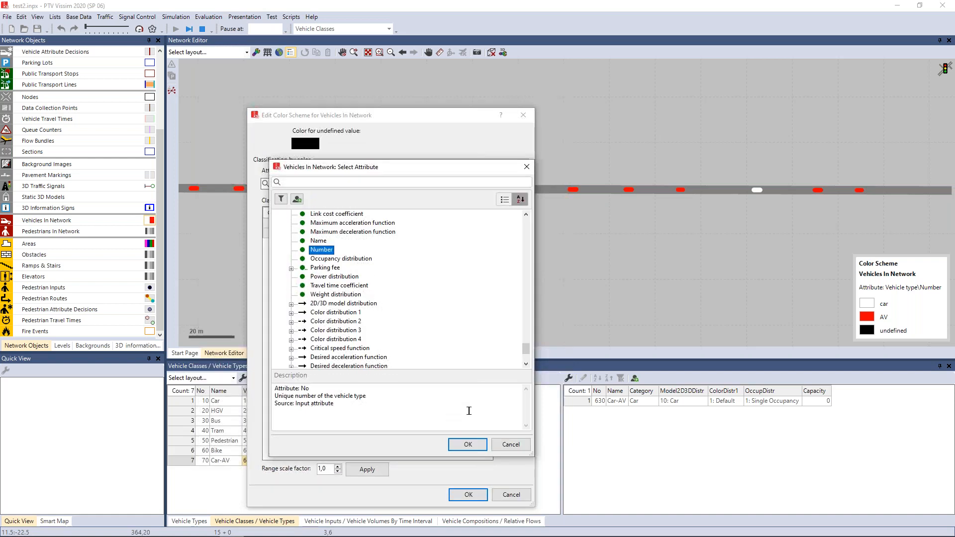
pyautogui.click(475, 450)
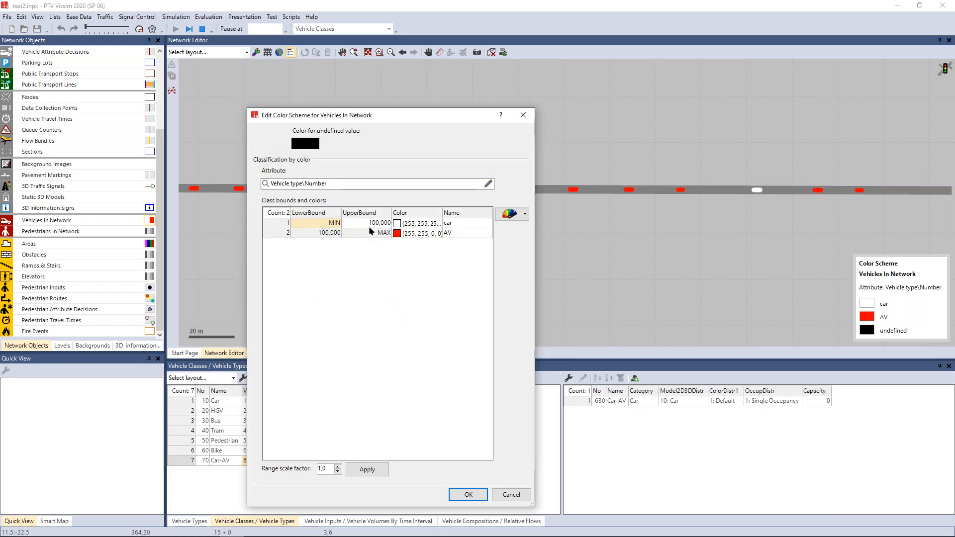
# - Examine the class bounds and colors for the car and AV classes, and close the color scheme without saving
pyautogui.rightClick(327, 255)
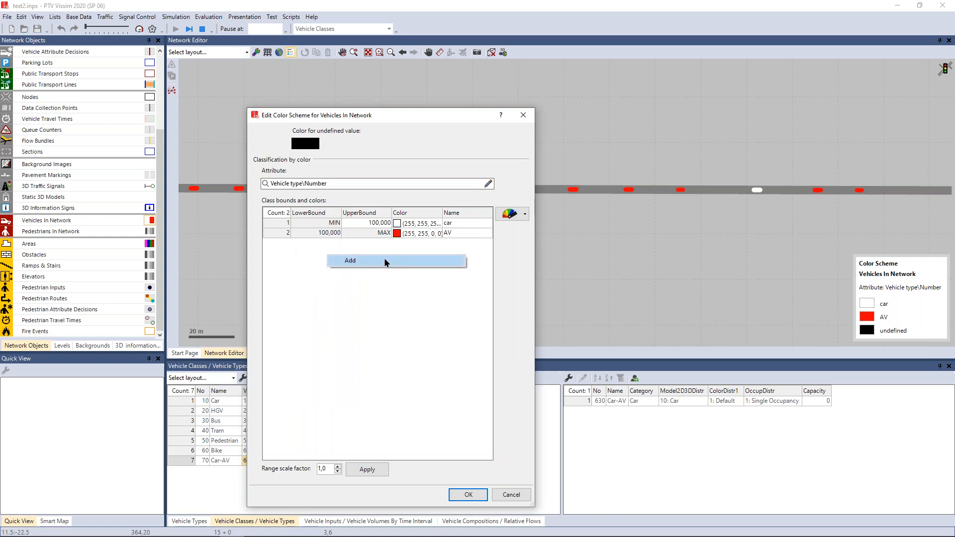
pyautogui.click(302, 260)
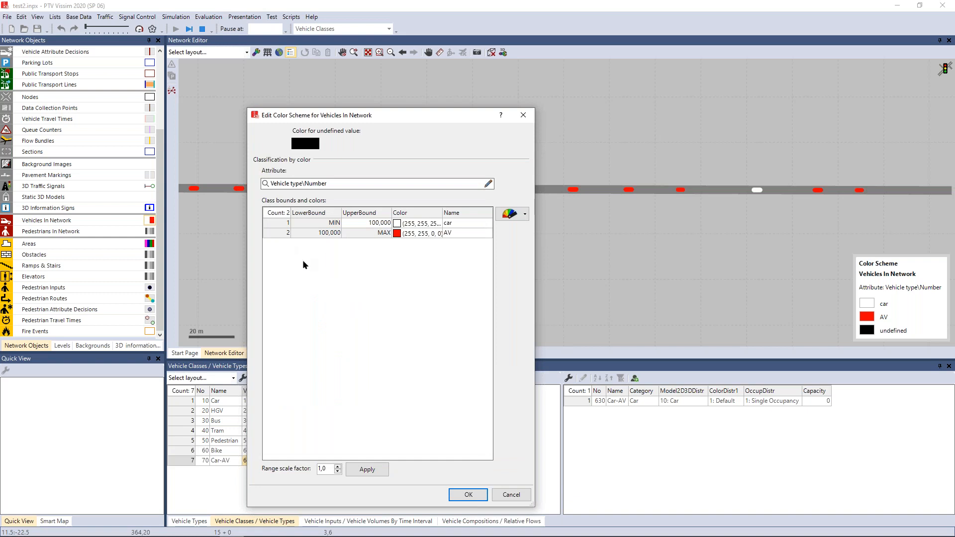
pyautogui.click(360, 222)
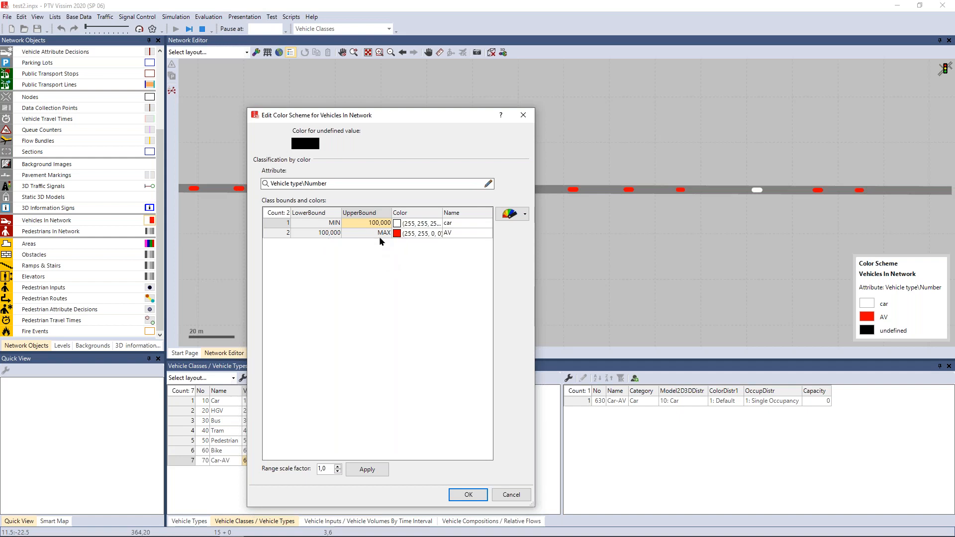
pyautogui.click(510, 495)
pyautogui.click(428, 165)
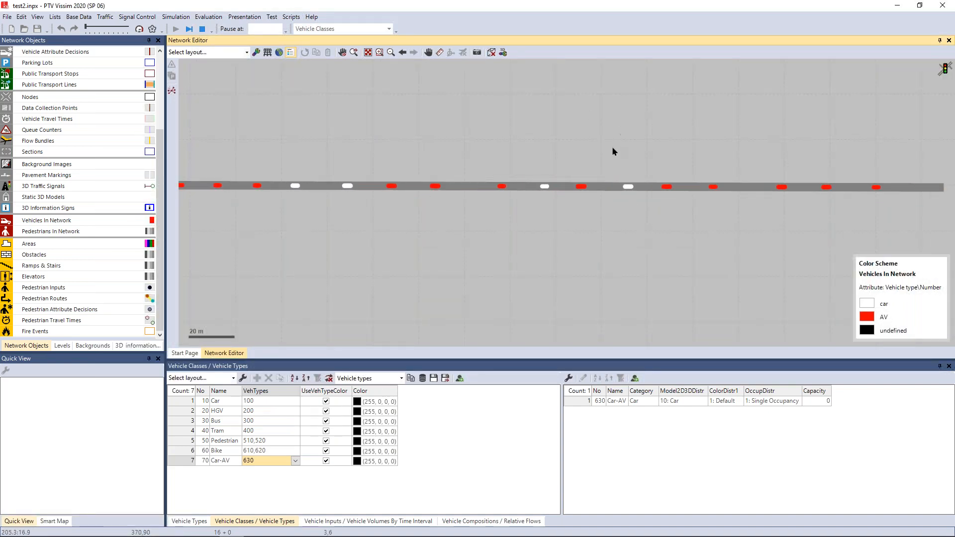
# - Check the vehicle type of a vehicle on the link in its attributes, and deselect it
pyautogui.click(451, 187)
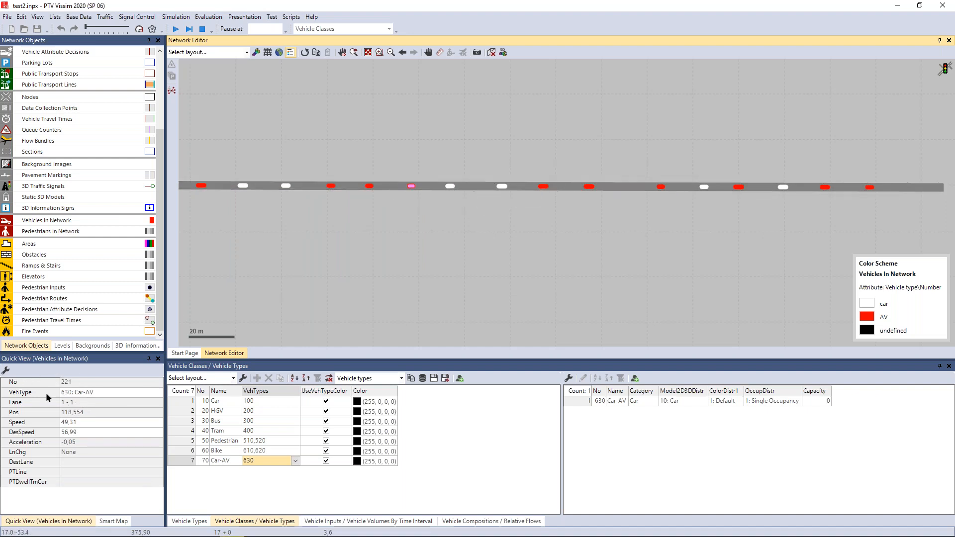
pyautogui.click(427, 227)
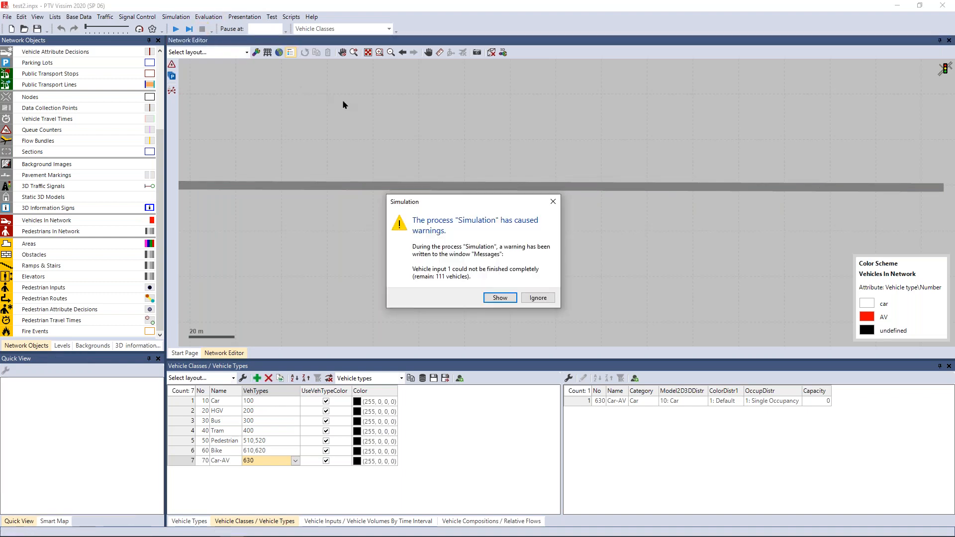
# - Stop the simulation, ignoring its warnings, and select link 1 in the network
pyautogui.click(547, 299)
pyautogui.click(434, 189)
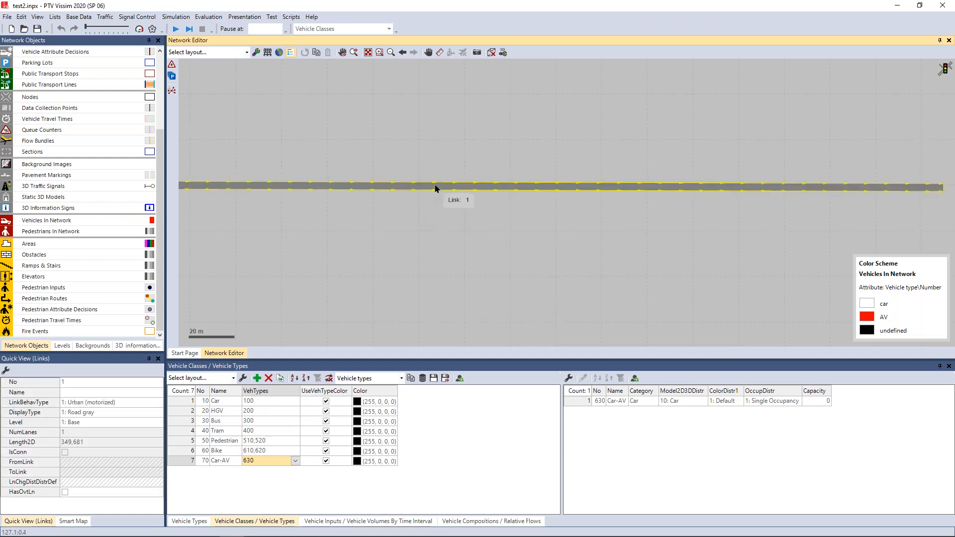
# - Set the link behavior type of link 1 to 3: Freeway (free lane selection) and accept the link settings
pyautogui.doubleClick(434, 189)
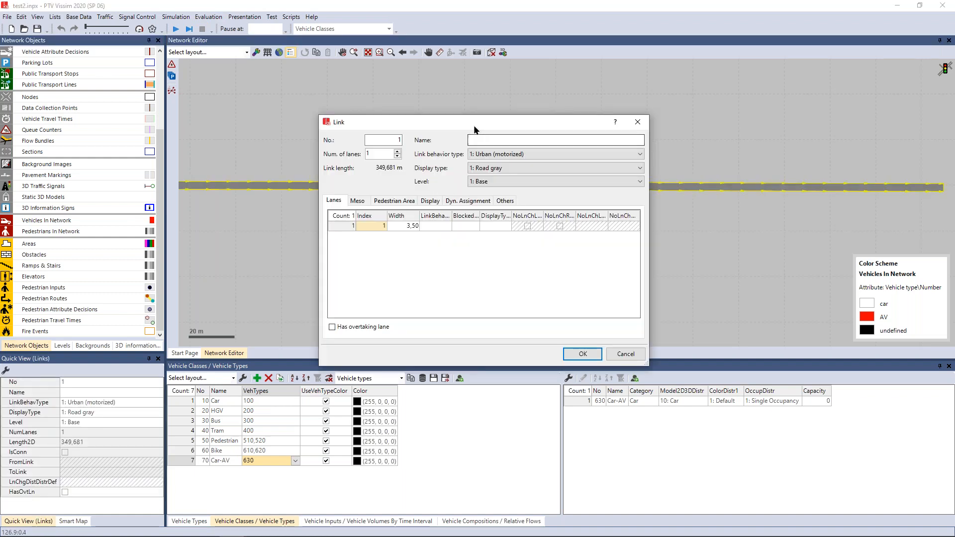
pyautogui.moveTo(469, 115); pyautogui.dragTo(411, 103)
pyautogui.click(501, 169)
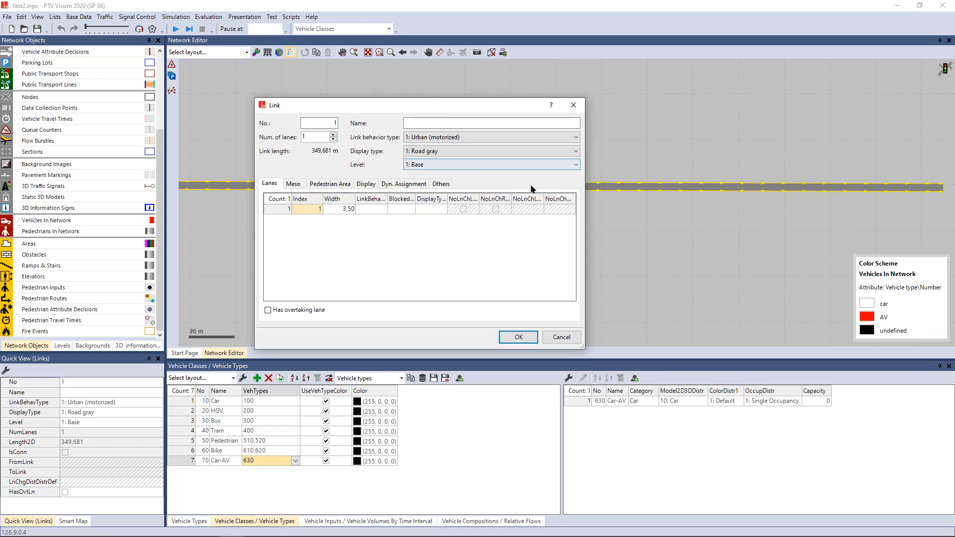
pyautogui.click(468, 133)
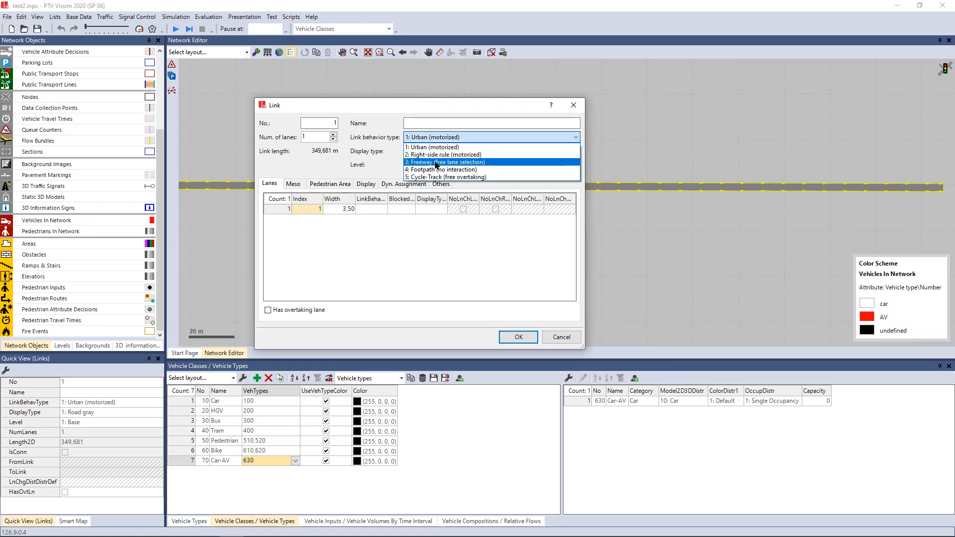
pyautogui.click(435, 162)
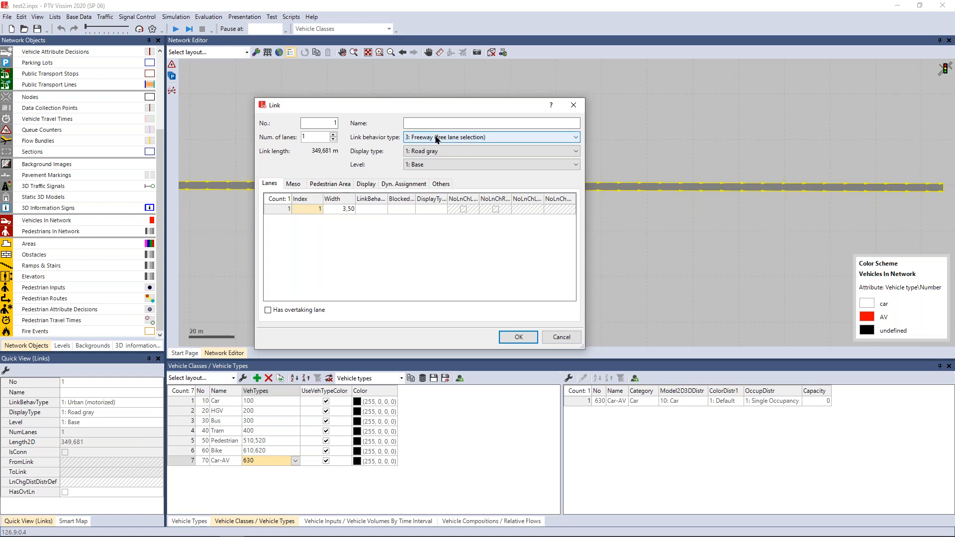
pyautogui.click(518, 338)
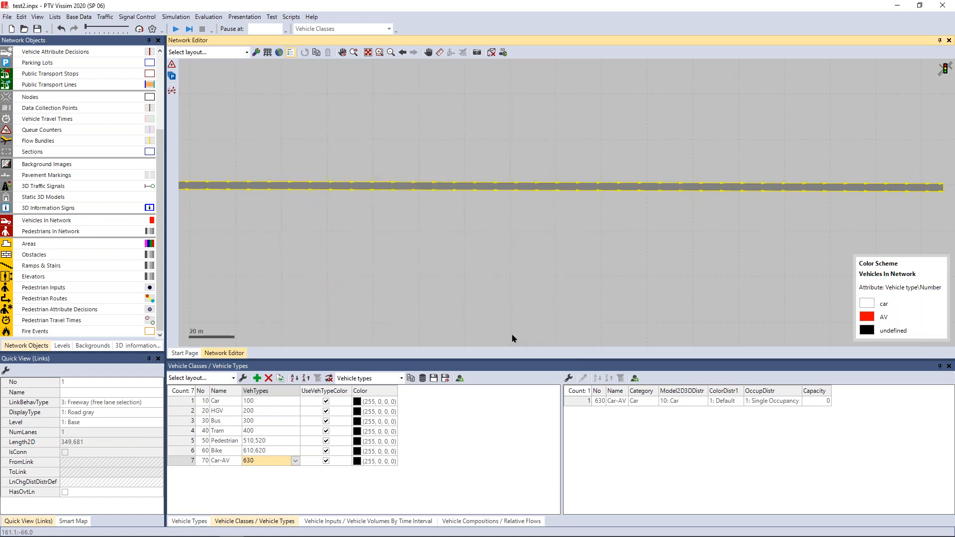
# - Open the list of driving behaviors and select the Freeway (free lane selection) entry
pyautogui.click(78, 17)
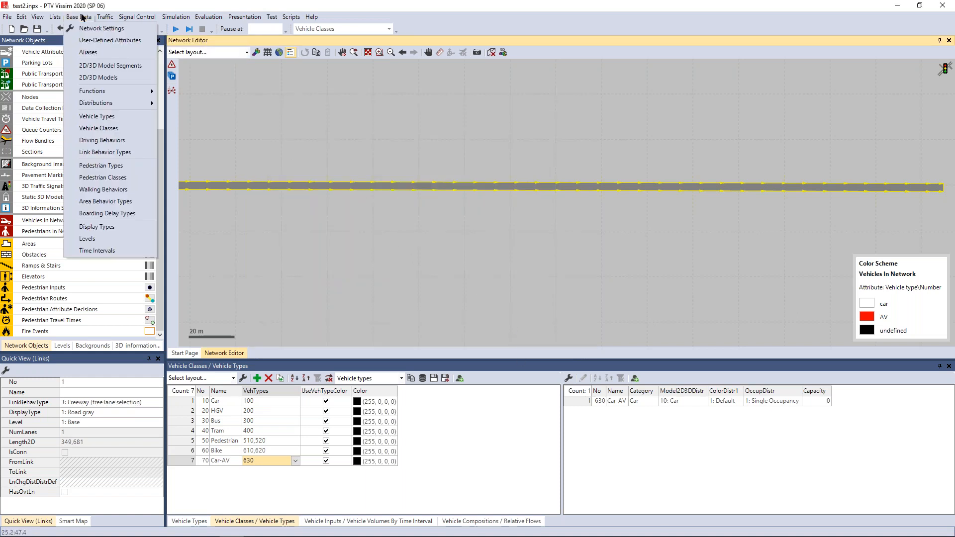
pyautogui.click(94, 140)
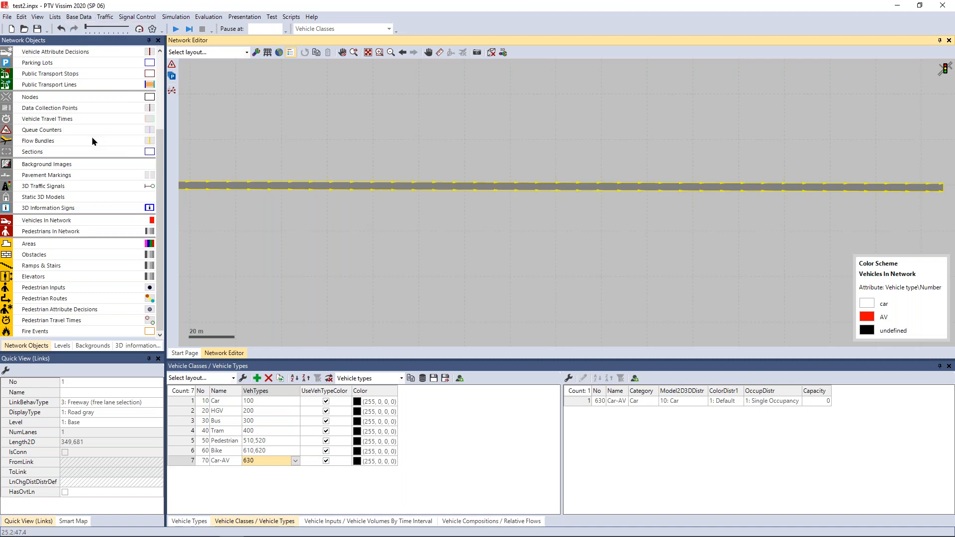
pyautogui.click(177, 420)
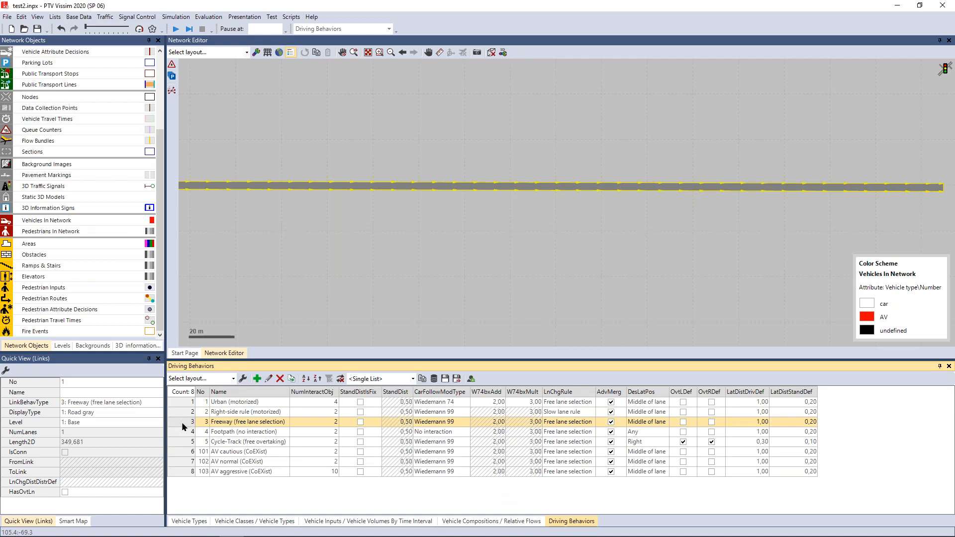
# - Try adding a following behavior by leading vehicle class to the Freeway (free lane selection) car following model, and discard it
pyautogui.doubleClick(360, 423)
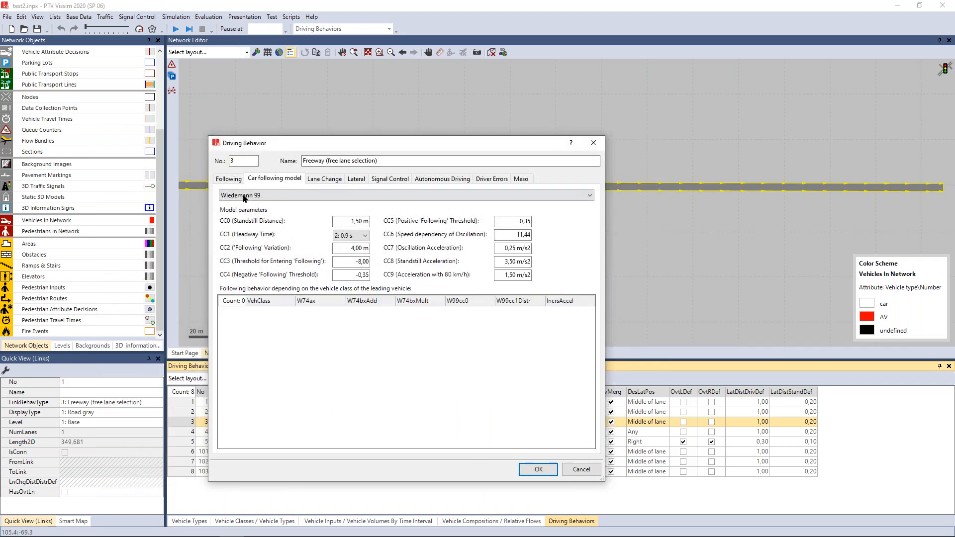
pyautogui.rightClick(388, 327)
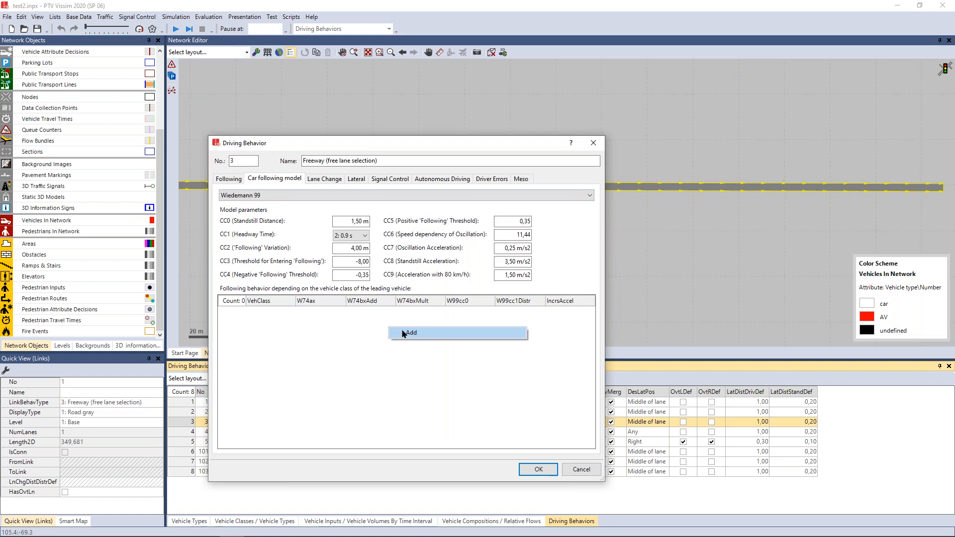
pyautogui.click(403, 333)
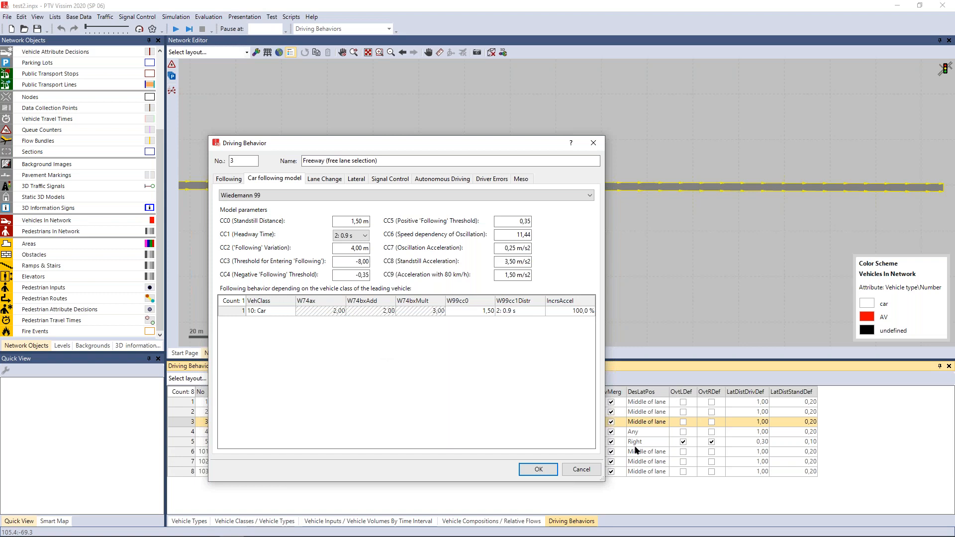
pyautogui.click(586, 470)
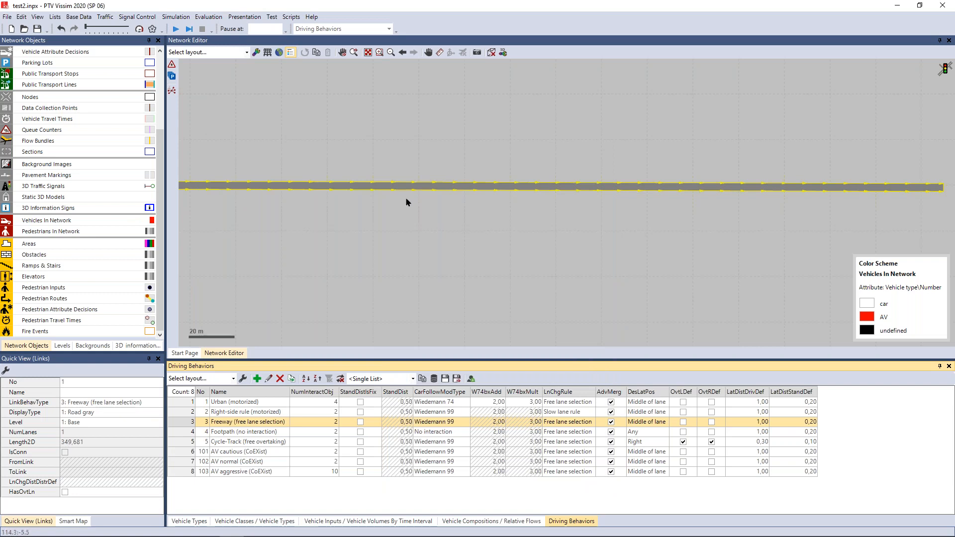
# - Deselect the link and duplicate the Freeway (free lane selection) driving behavior
pyautogui.click(409, 201)
pyautogui.scroll(-1, 404, 208)
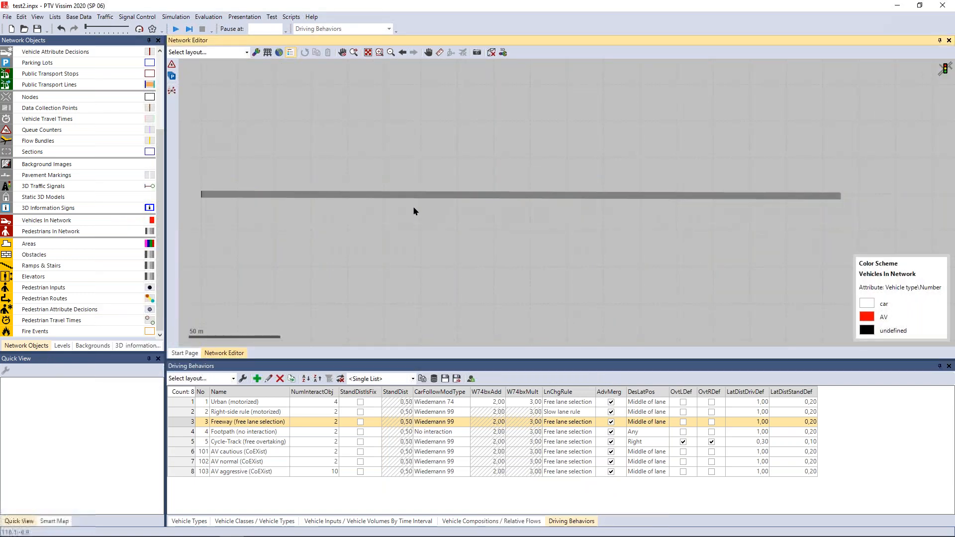
pyautogui.scroll(-1, 441, 202)
pyautogui.scroll(1, 429, 196)
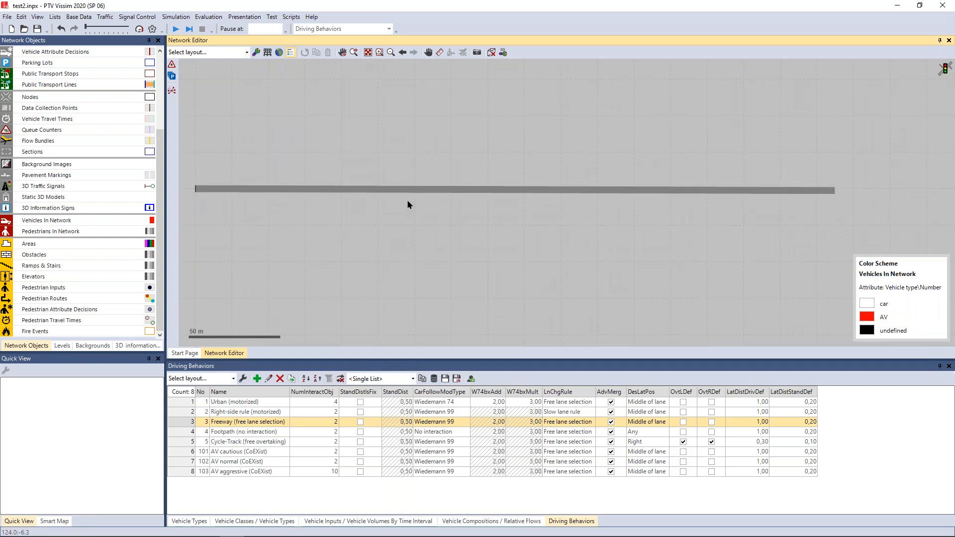
pyautogui.click(184, 419)
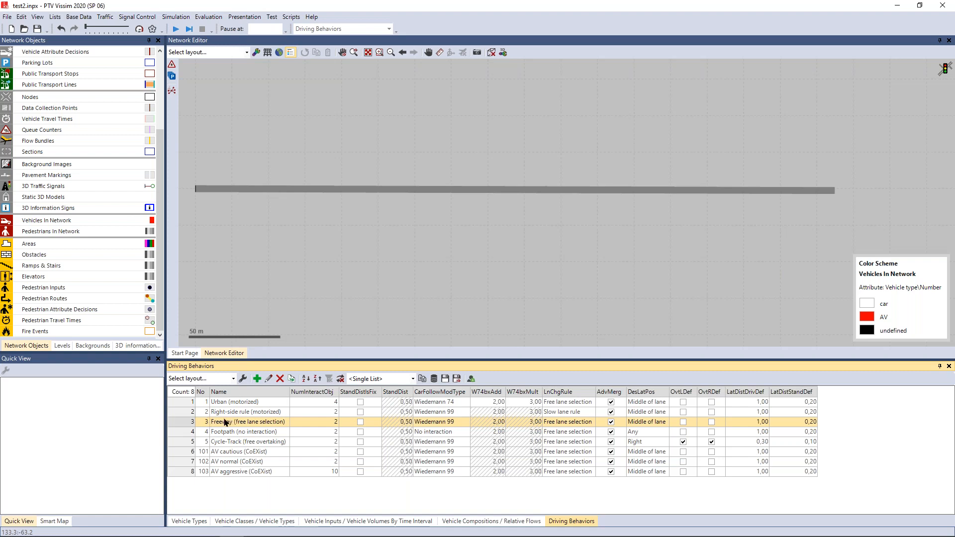
pyautogui.rightClick(183, 421)
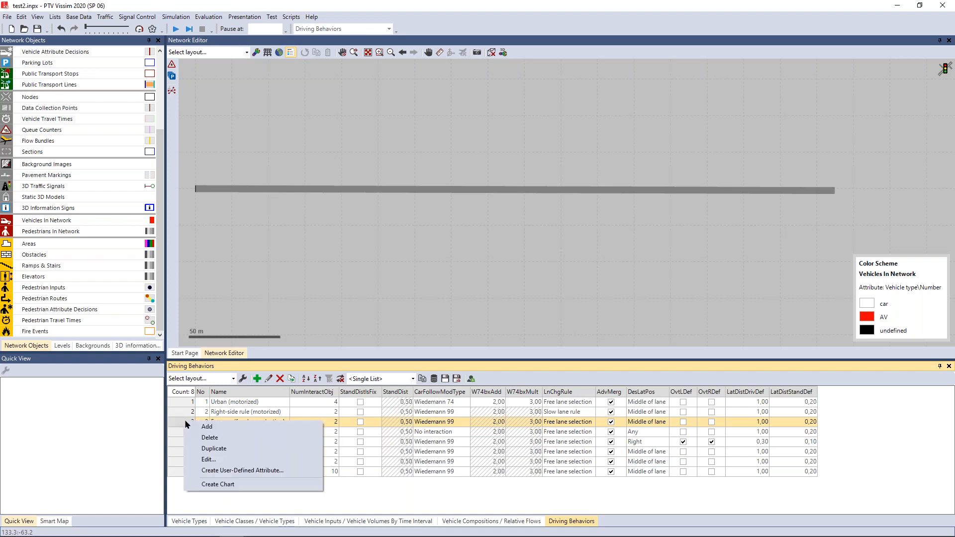
pyautogui.click(213, 449)
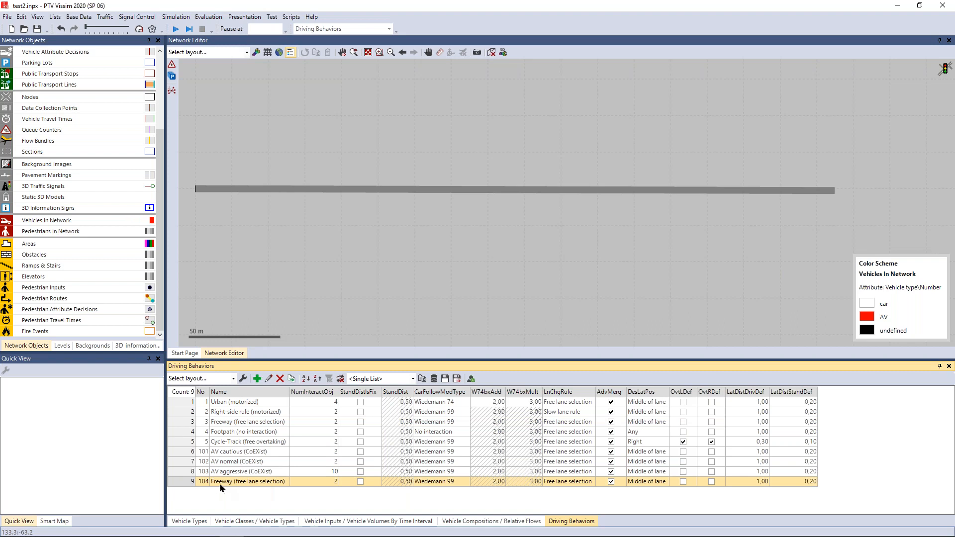
# - Rename the duplicated driving behavior as Freeway (free lane selection) AV and widen the name column to fit
pyautogui.click(244, 481)
pyautogui.click(286, 481)
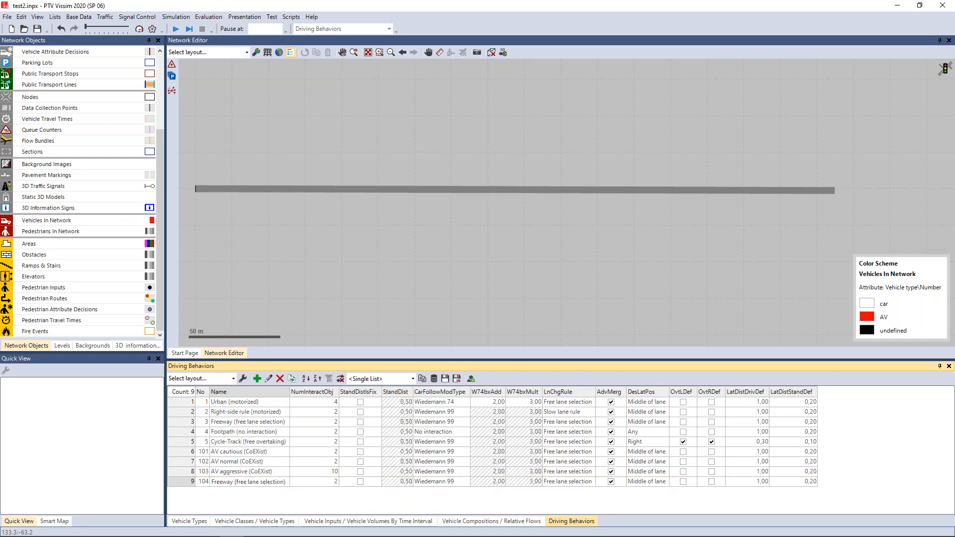
pyautogui.write('VA')
pyautogui.press('BackSpace')
pyautogui.press('BackSpace')
pyautogui.write('AV')
pyautogui.press('Return')
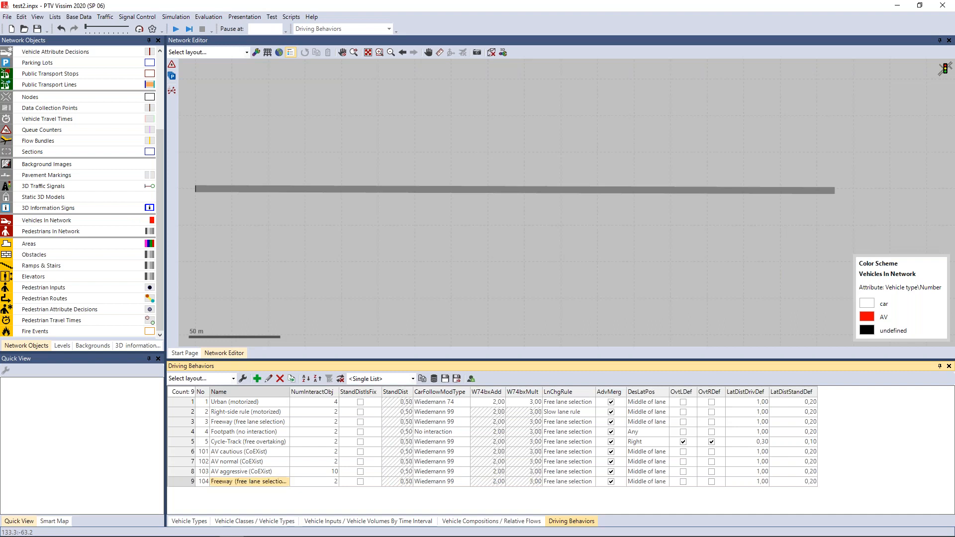
pyautogui.doubleClick(289, 391)
pyautogui.click(187, 481)
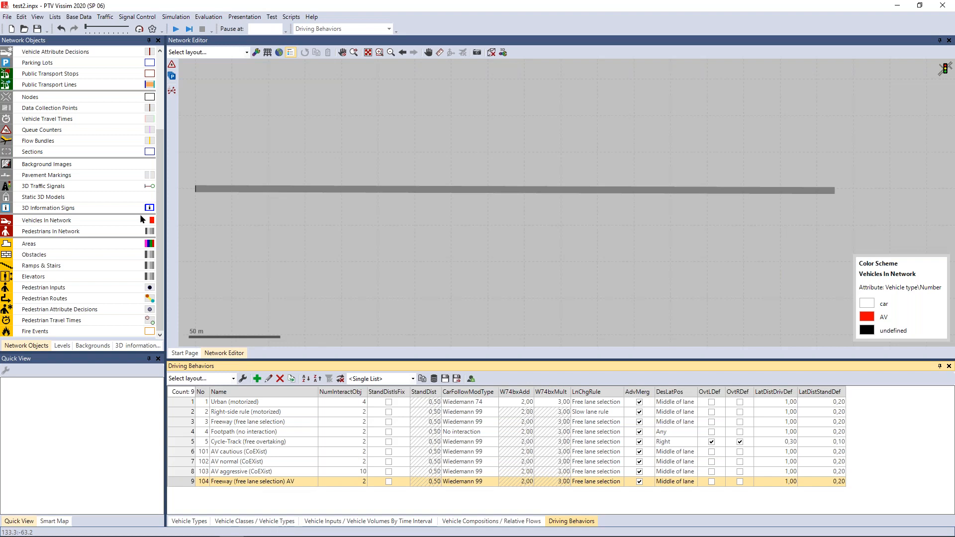
# - Open the list of link behavior types, select Freeway (free lane selection), and widen the name and default driving behavior columns
pyautogui.click(76, 18)
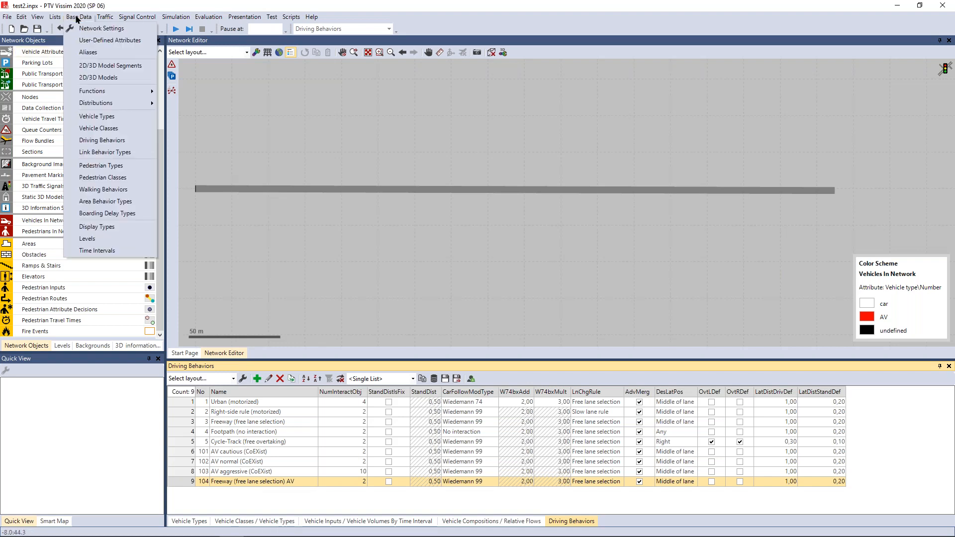
pyautogui.click(104, 153)
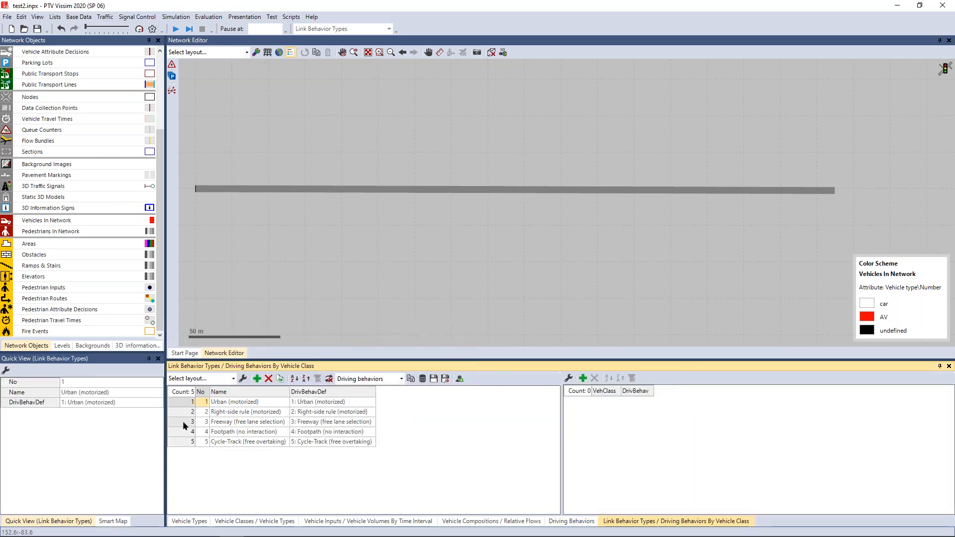
pyautogui.click(182, 421)
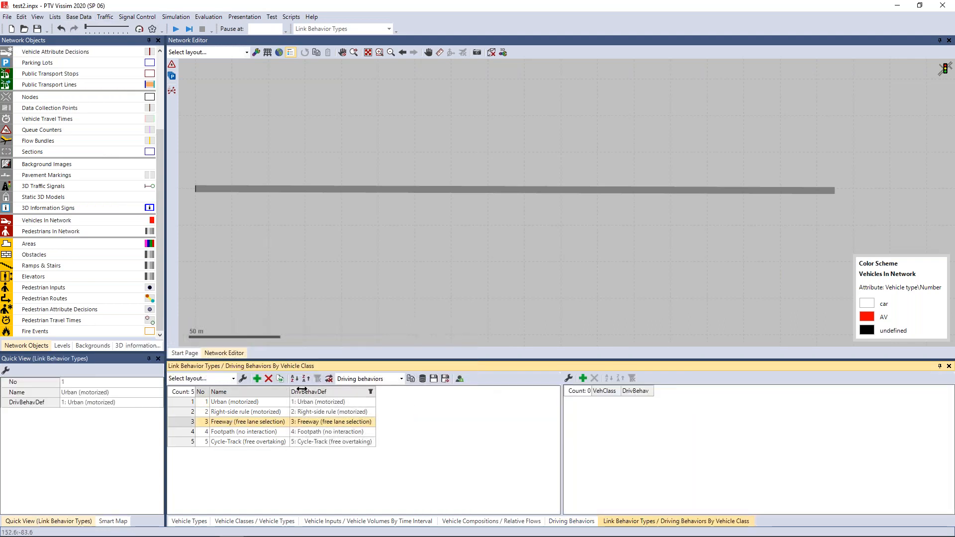
pyautogui.moveTo(289, 392); pyautogui.dragTo(331, 392)
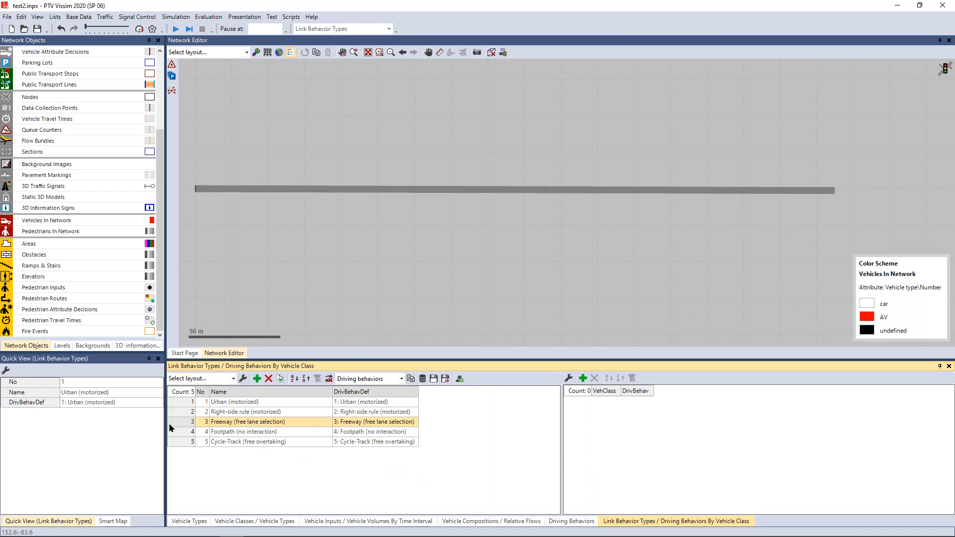
pyautogui.click(363, 423)
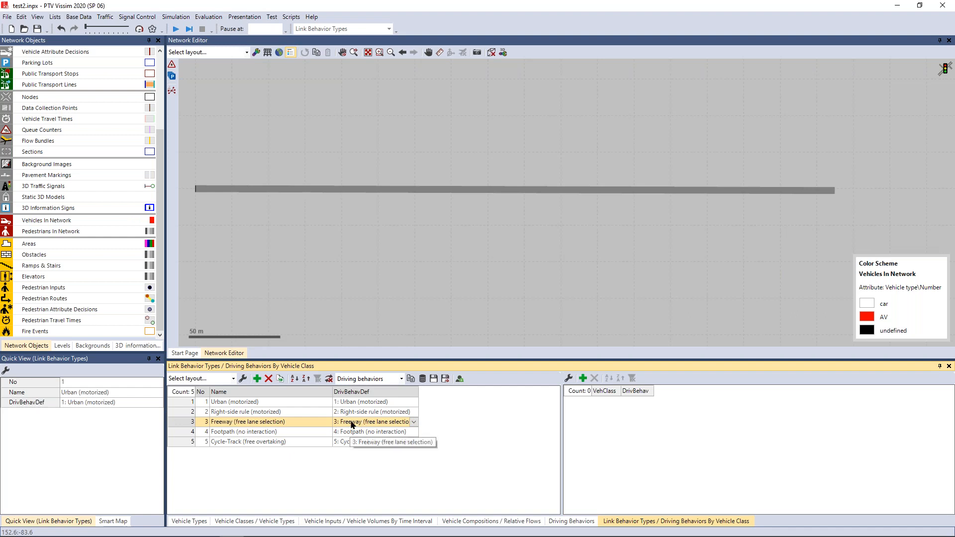
pyautogui.click(419, 408)
pyautogui.moveTo(419, 391); pyautogui.dragTo(445, 392)
pyautogui.click(397, 422)
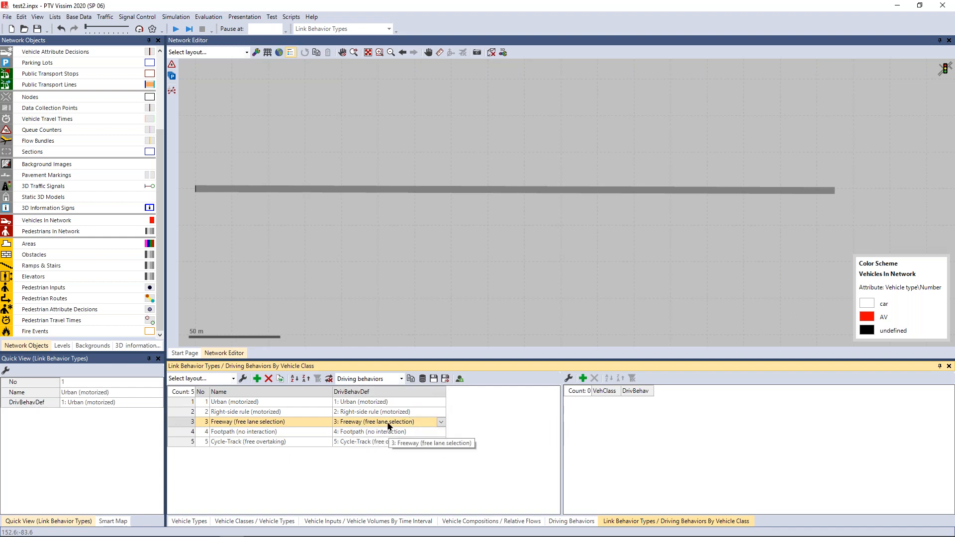
# - Add a driving behavior entry by vehicle class to the Freeway link behavior type, with vehicle class 70: Car-AV
pyautogui.click(584, 378)
pyautogui.doubleClick(621, 391)
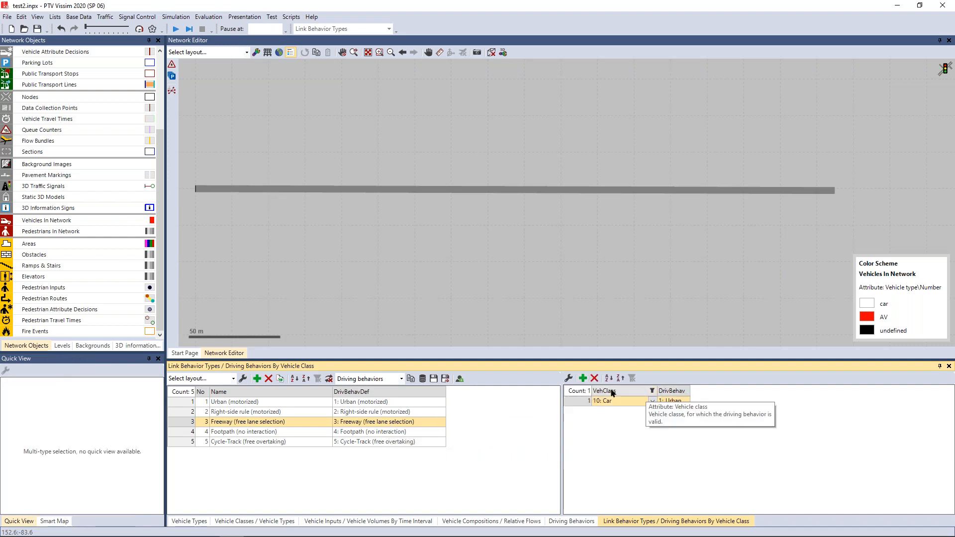
pyautogui.moveTo(617, 384); pyautogui.dragTo(613, 393)
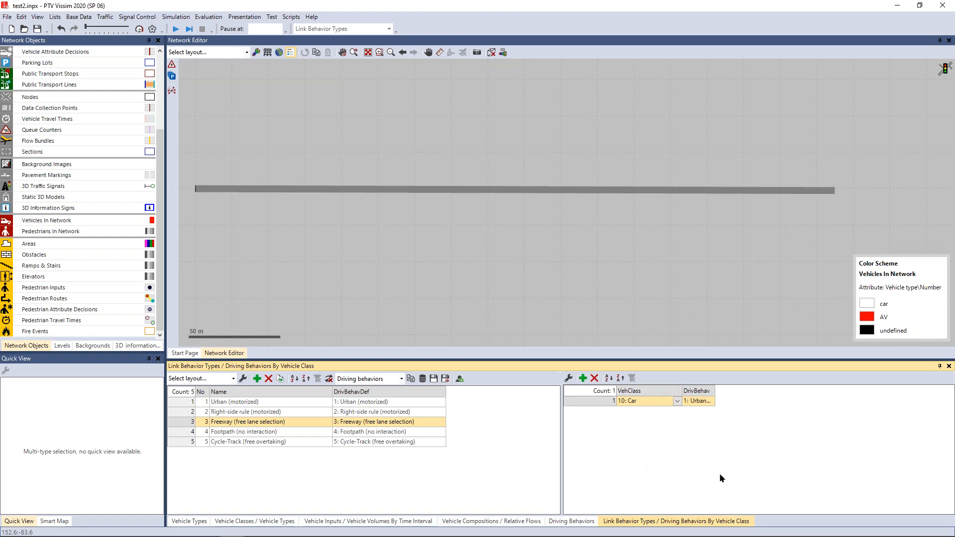
pyautogui.rightClick(632, 430)
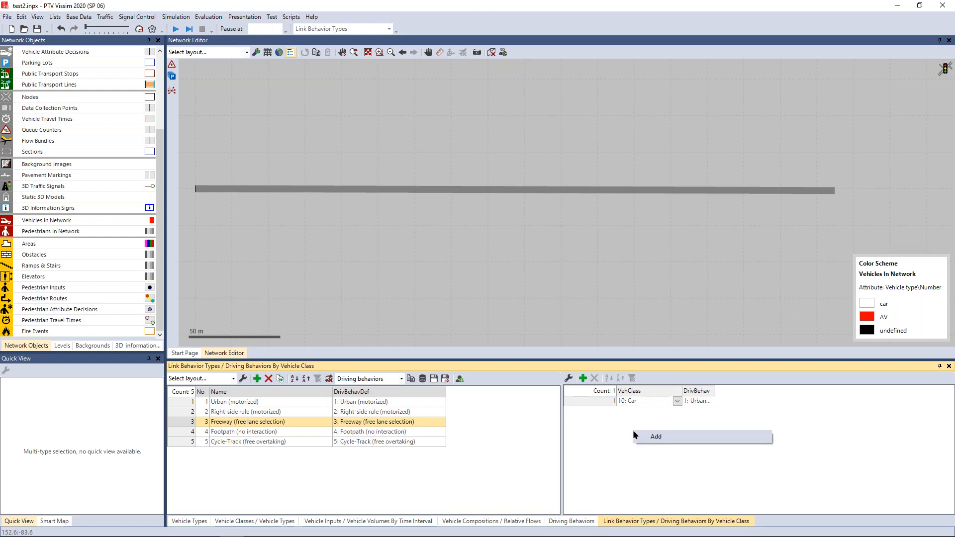
pyautogui.click(650, 421)
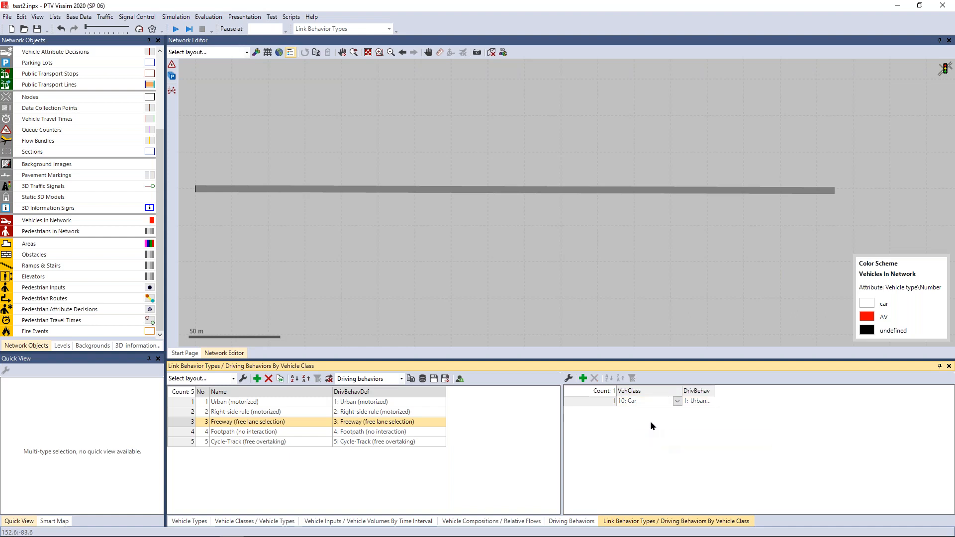
pyautogui.click(677, 401)
pyautogui.click(650, 446)
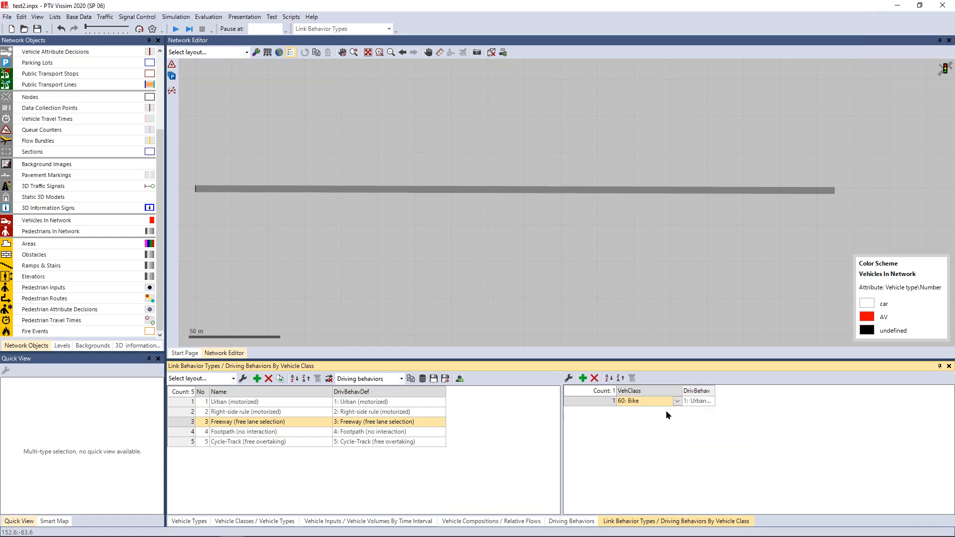
pyautogui.click(677, 401)
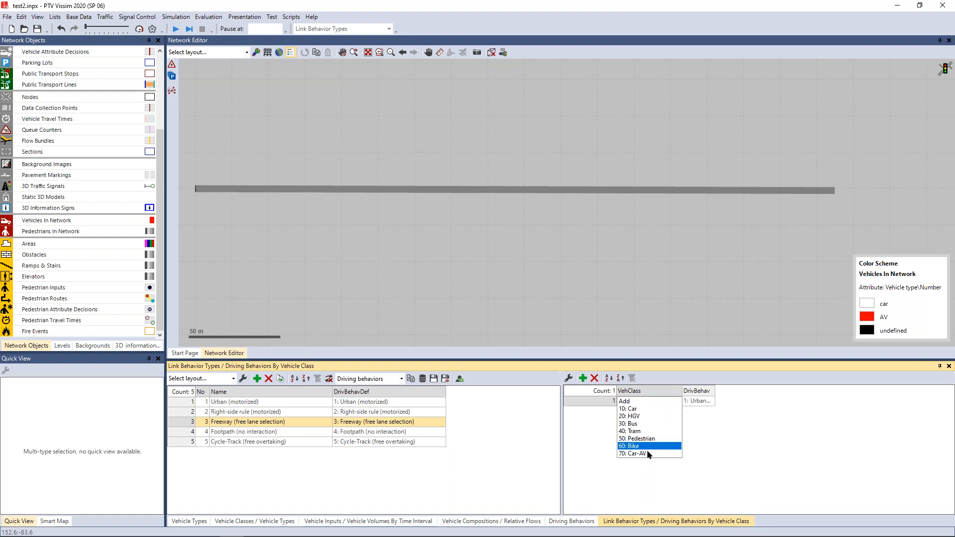
pyautogui.click(647, 450)
# - Assign driving behavior 104: Freeway (free lane selection) AV to the Car-AV class entry, widening its column
pyautogui.moveTo(715, 391); pyautogui.dragTo(806, 392)
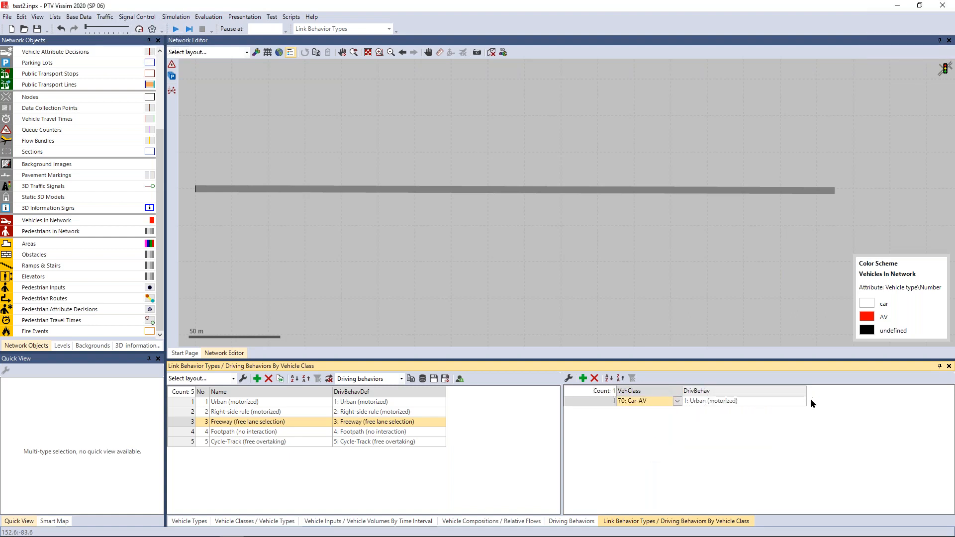
pyautogui.click(802, 404)
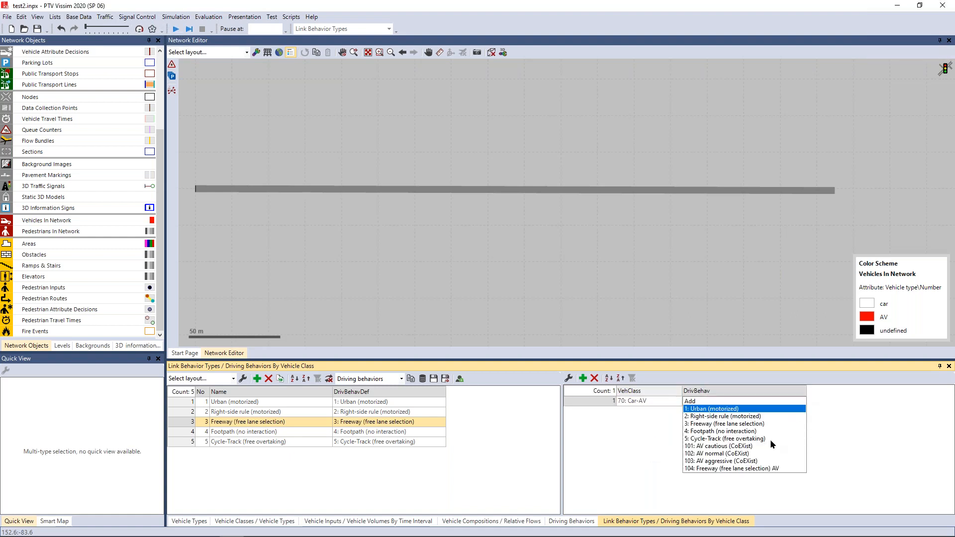
pyautogui.click(736, 468)
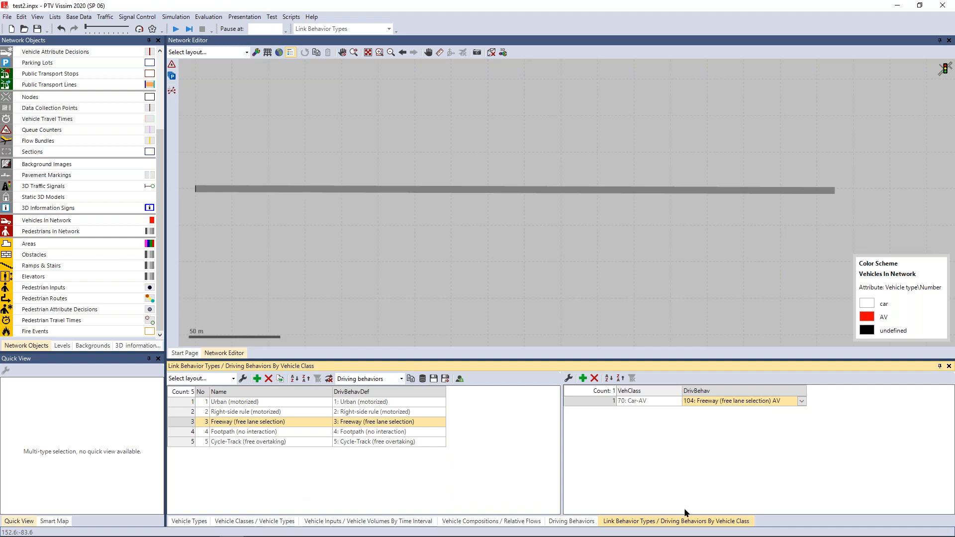
# - Add an entry for a leading vehicle class to the car following model of driving behavior 104: Freeway (free lane selection) AV
pyautogui.click(571, 521)
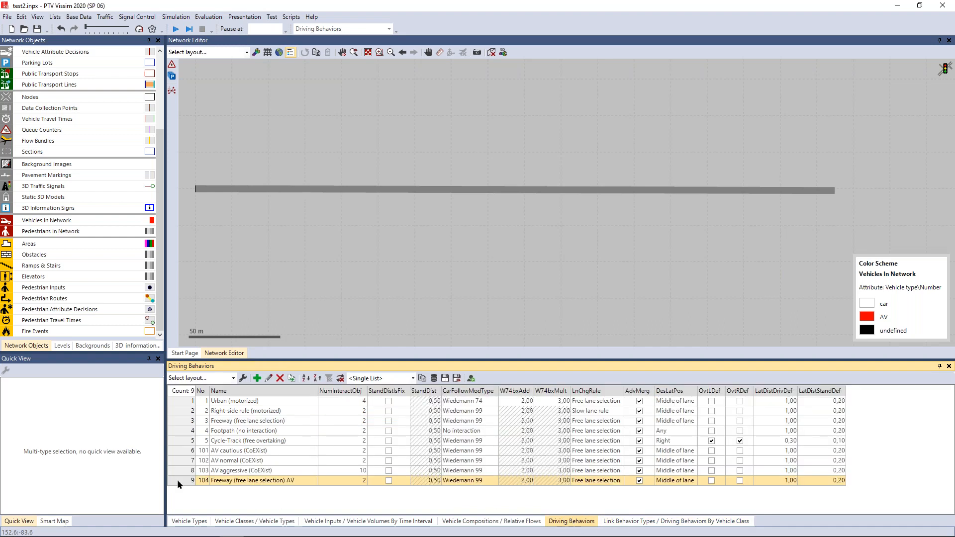
pyautogui.doubleClick(177, 479)
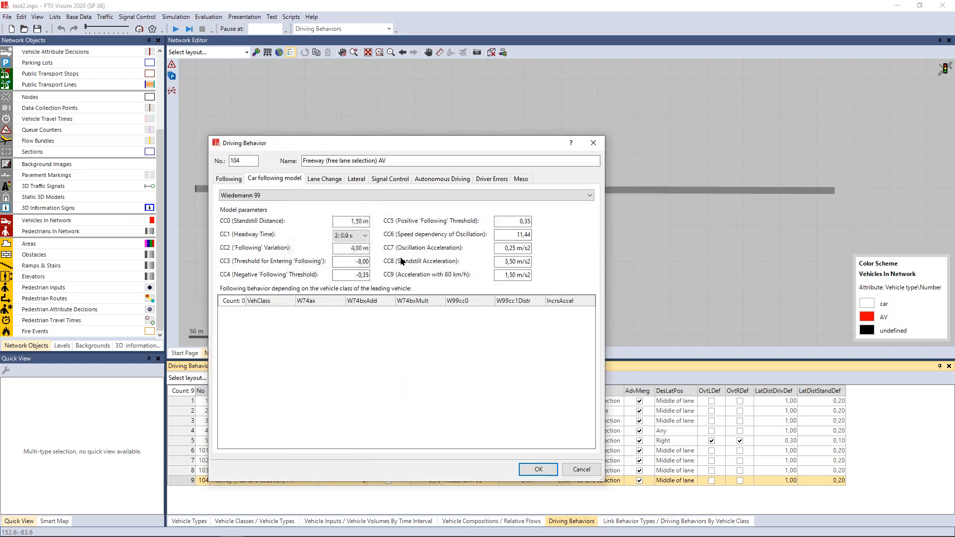
pyautogui.moveTo(390, 139); pyautogui.dragTo(388, 104)
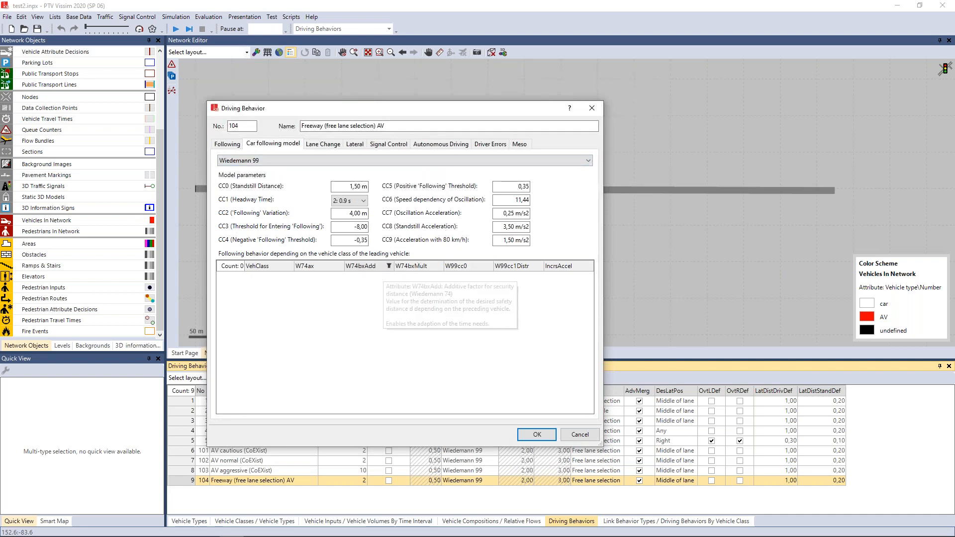
pyautogui.rightClick(358, 291)
pyautogui.click(381, 298)
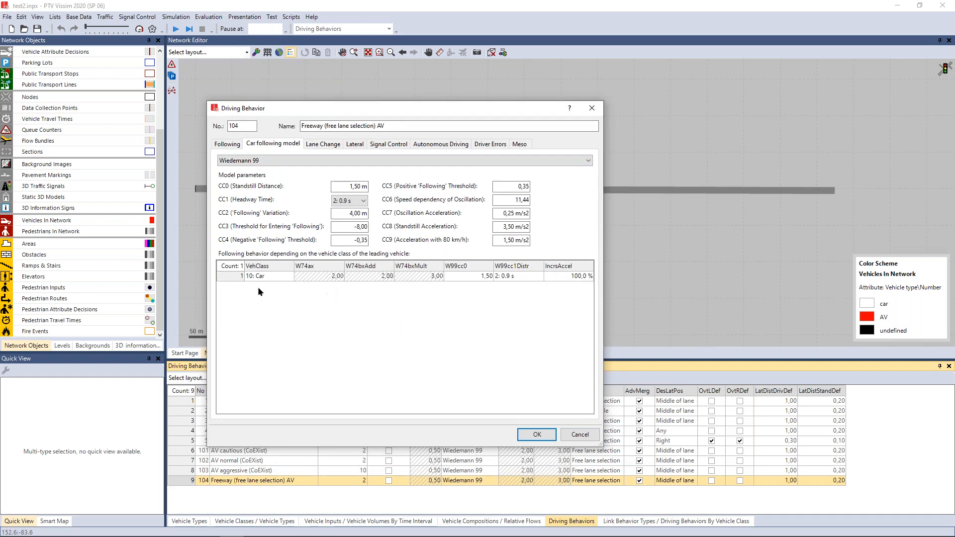
# - Set the vehicle class of the new leading-vehicle entry to 70: Car-AV
pyautogui.click(286, 275)
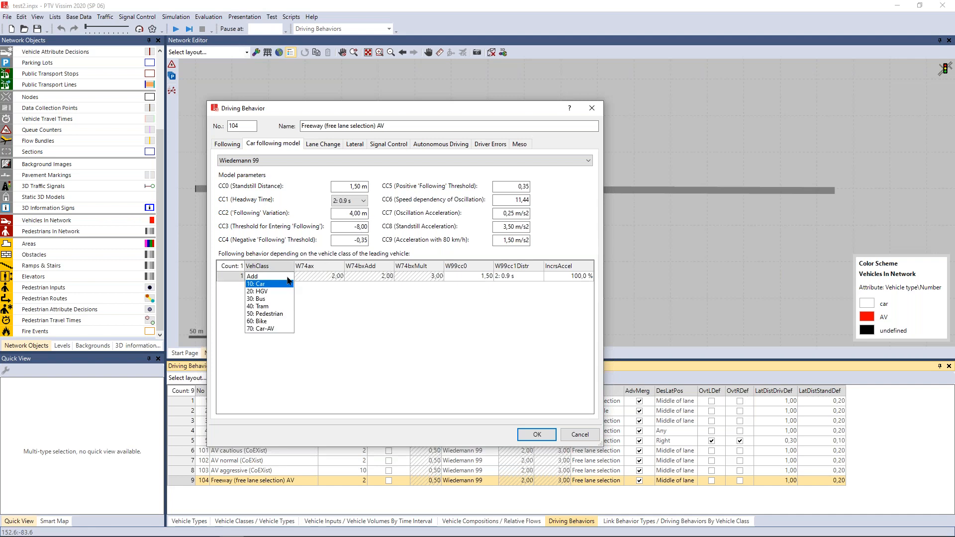
pyautogui.click(271, 321)
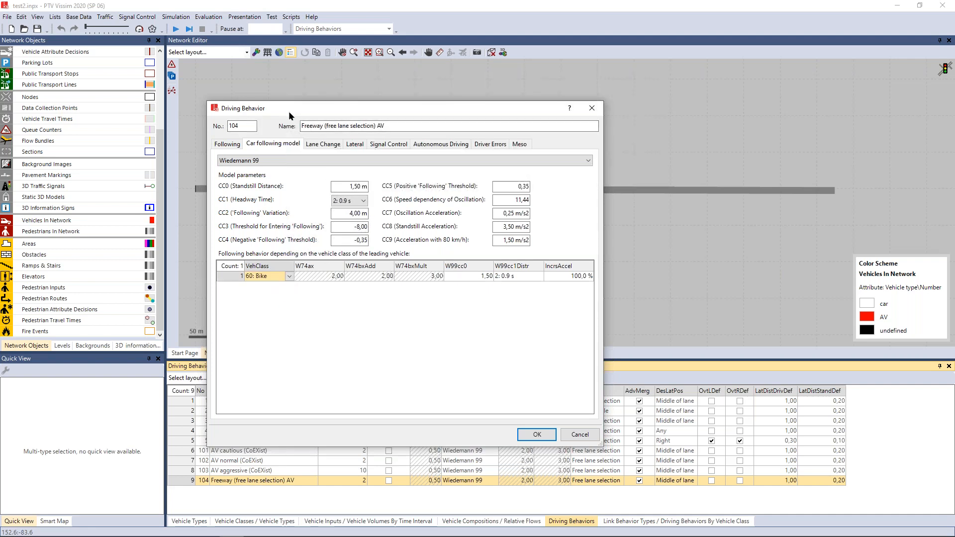
pyautogui.moveTo(294, 276); pyautogui.dragTo(290, 275)
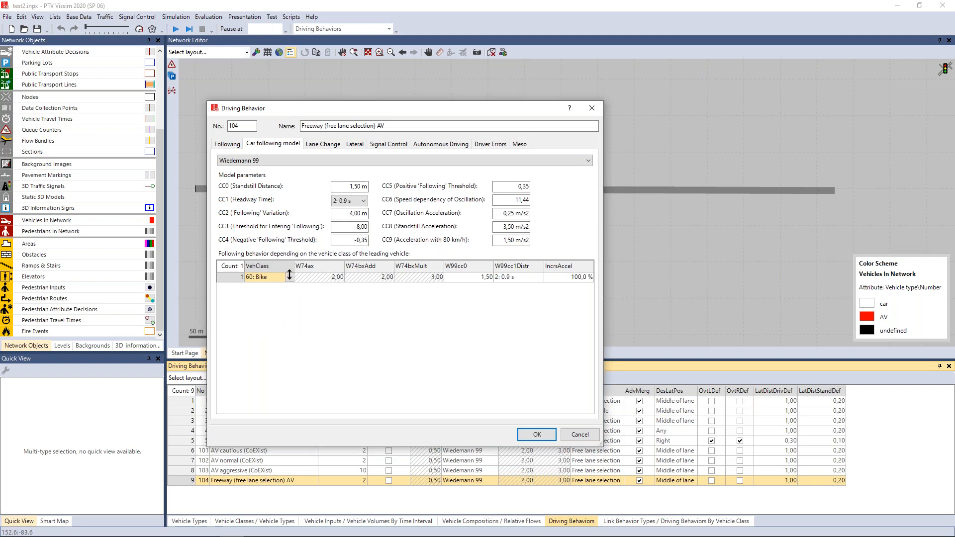
pyautogui.click(289, 278)
pyautogui.click(277, 327)
# - Review the headway time options for the Car-AV entry, set its standstill distance W99cc0 to 1, and accept the driving behavior
pyautogui.click(538, 277)
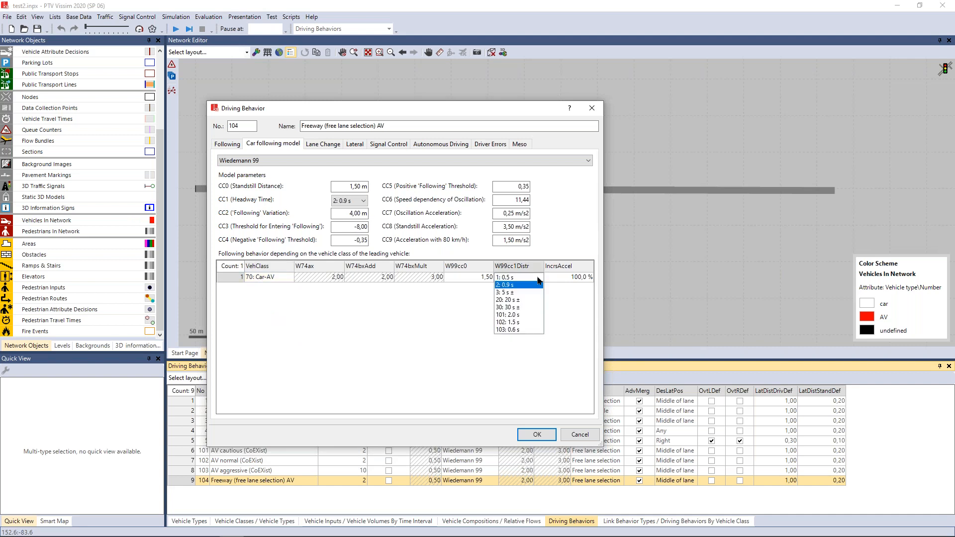
pyautogui.click(538, 282)
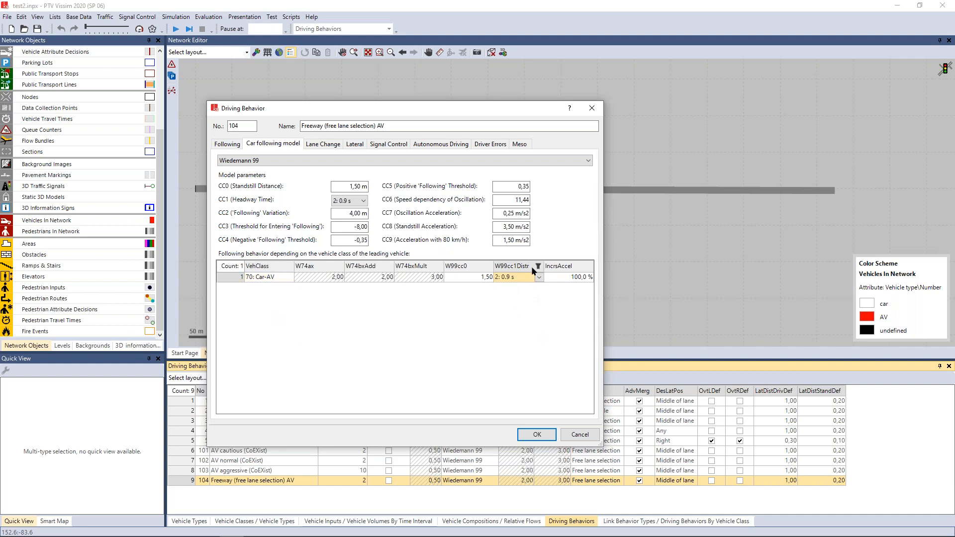
pyautogui.click(538, 277)
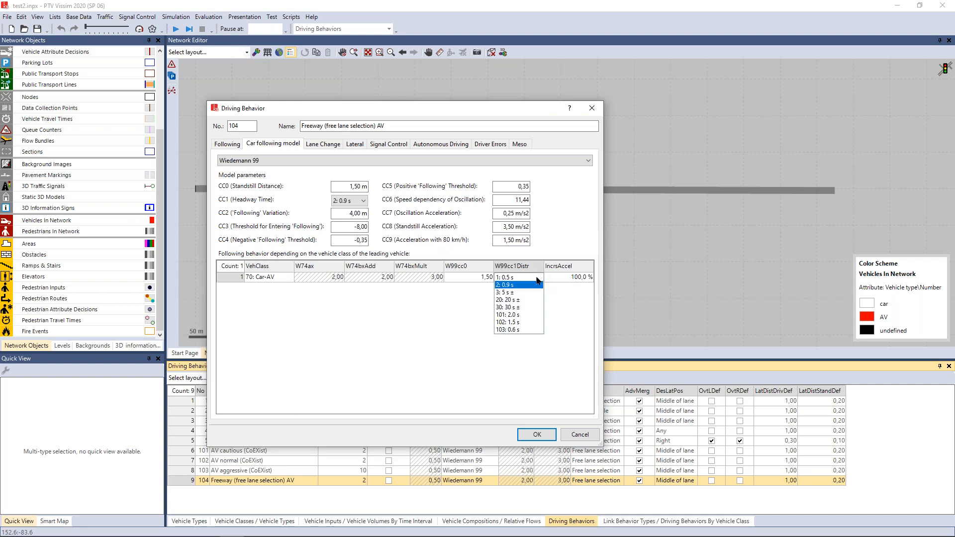
pyautogui.click(534, 285)
pyautogui.click(474, 276)
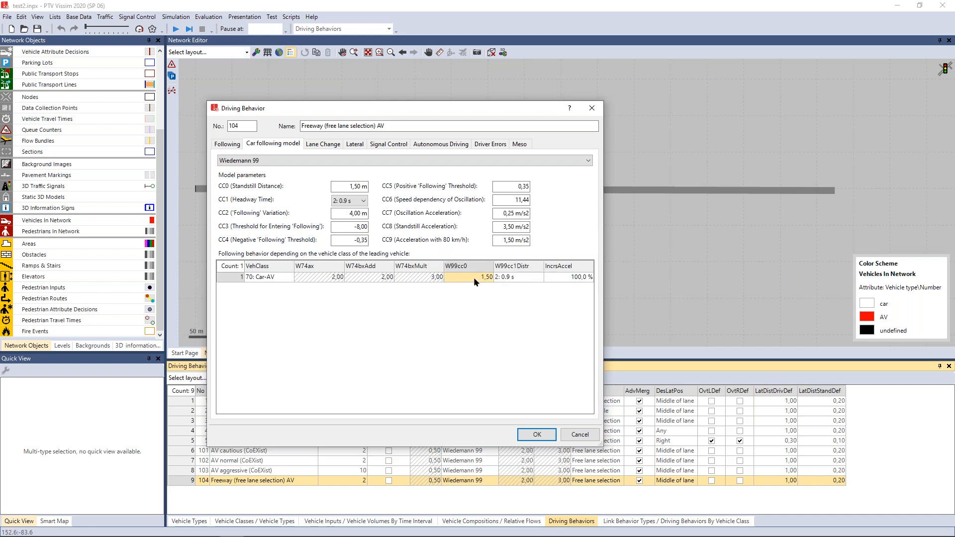
pyautogui.write('1')
pyautogui.press('Return')
pyautogui.click(530, 277)
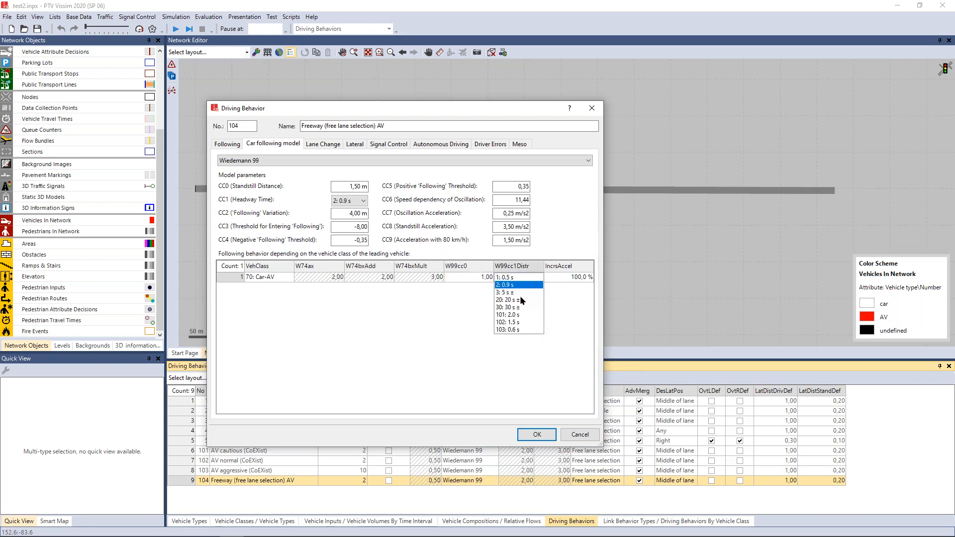
pyautogui.click(469, 322)
pyautogui.click(537, 434)
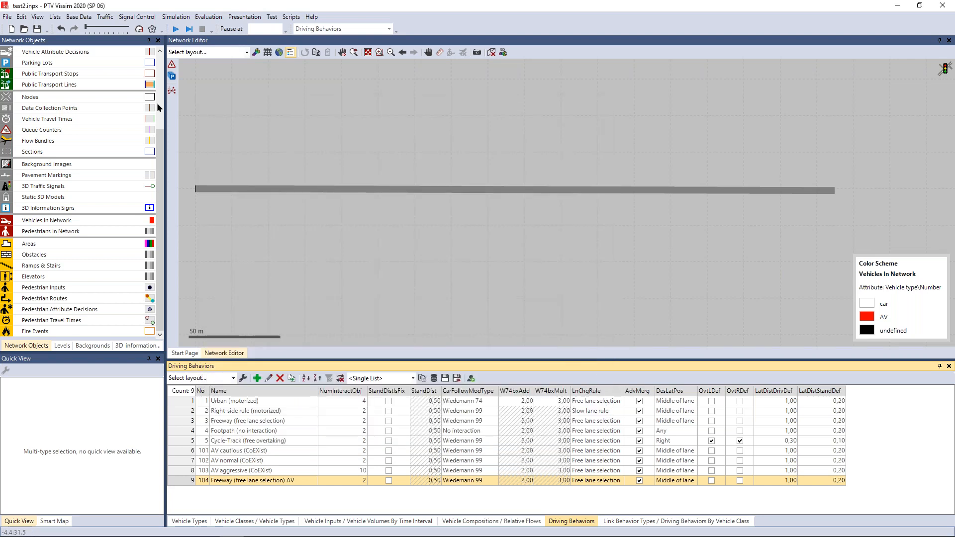
# - Open the list of time distributions, enlarge its area, and duplicate the 0.5 s distribution
pyautogui.click(81, 17)
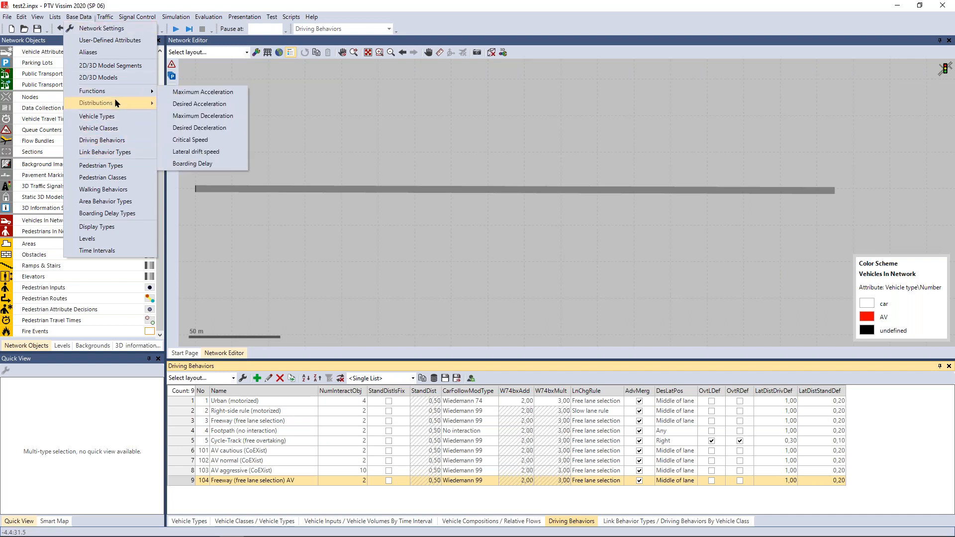
pyautogui.moveTo(117, 102)
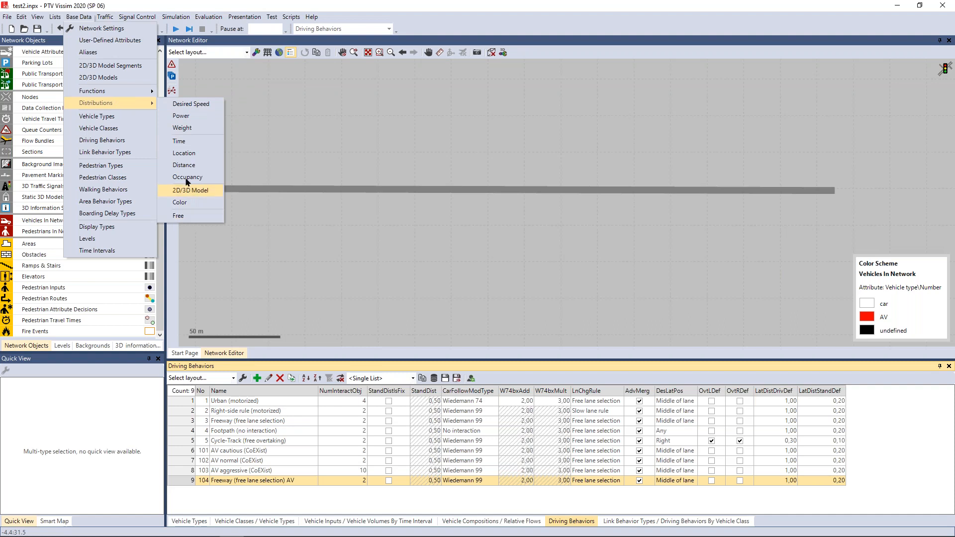
pyautogui.click(181, 141)
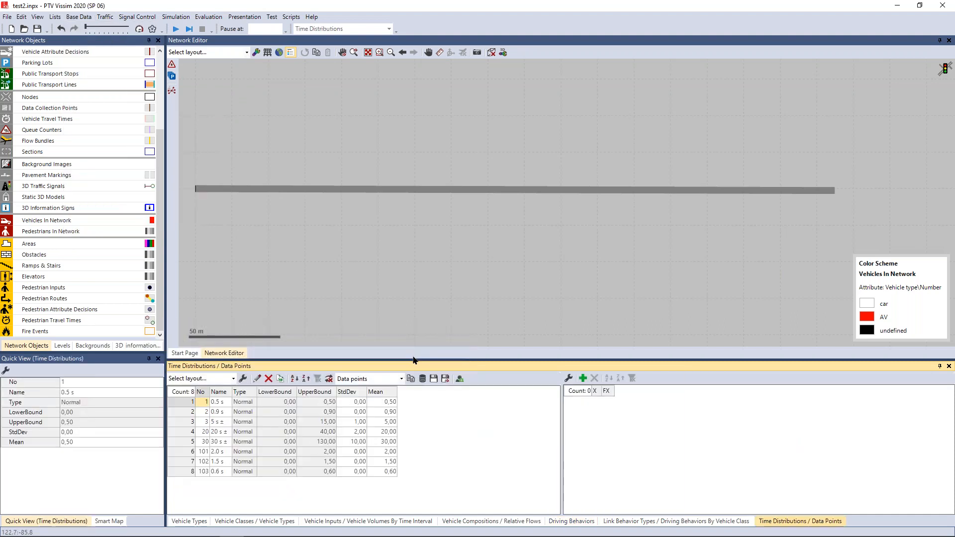
pyautogui.moveTo(414, 360); pyautogui.dragTo(413, 318)
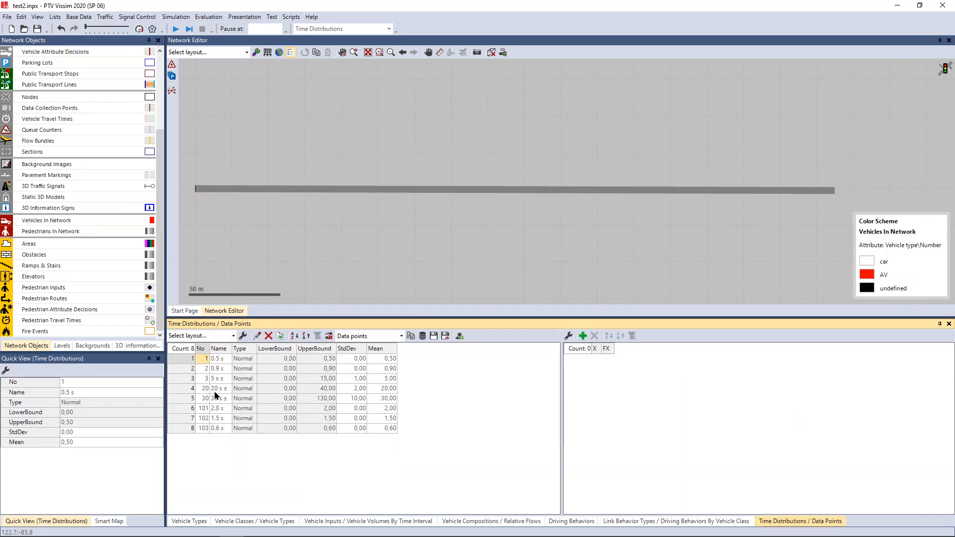
pyautogui.rightClick(183, 359)
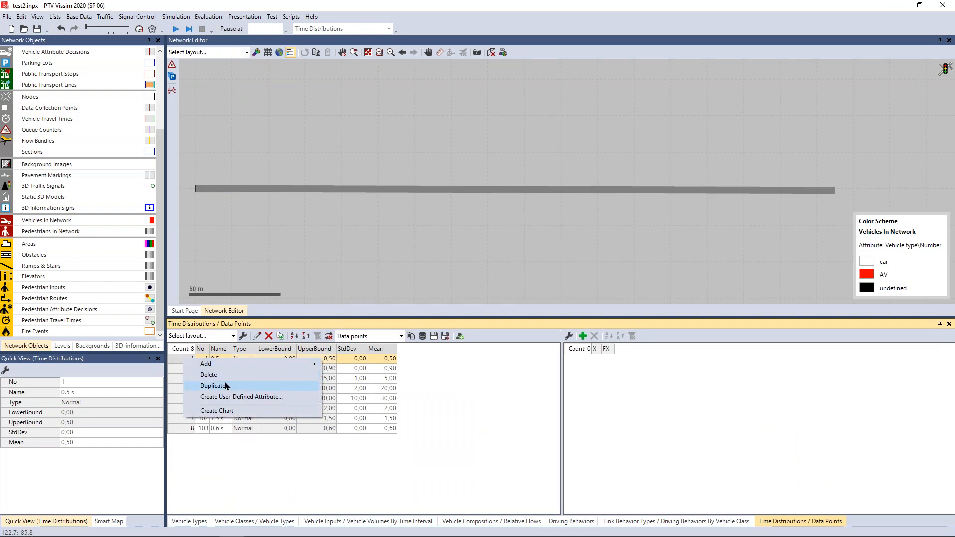
pyautogui.click(228, 386)
# - Name the duplicated time distribution 0.3 s and set its mean to 0,3
pyautogui.click(223, 437)
pyautogui.click(220, 437)
pyautogui.press('BackSpace')
pyautogui.write('3 s')
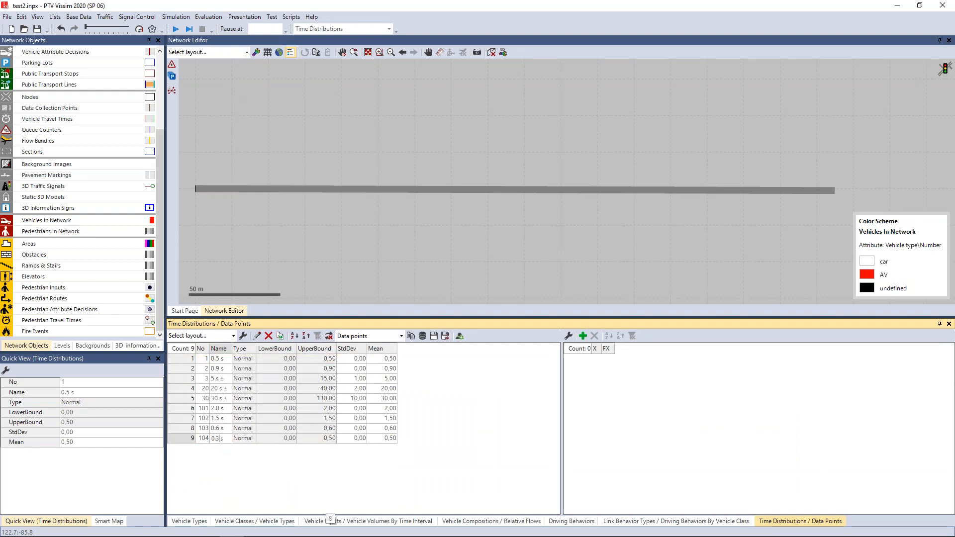
pyautogui.press('Return')
pyautogui.click(384, 438)
pyautogui.click(384, 438)
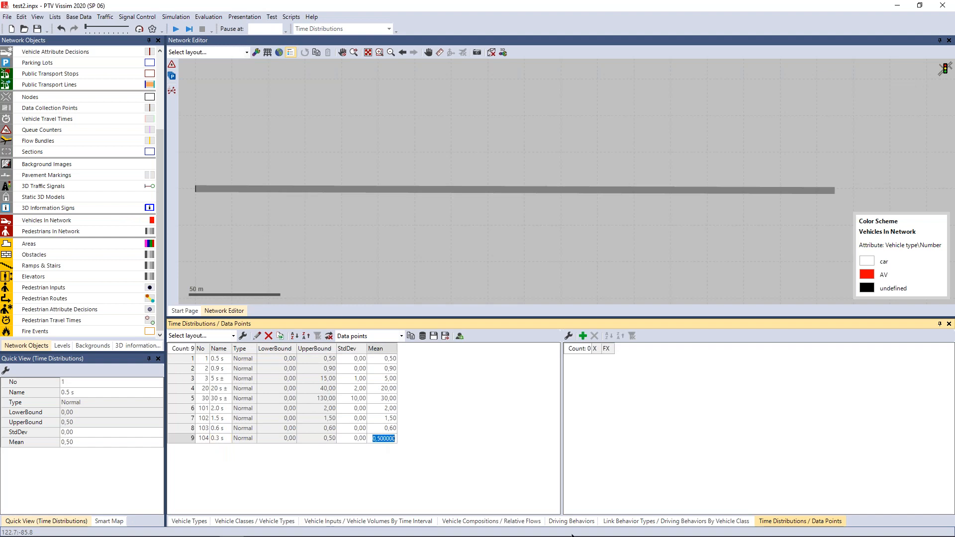
pyautogui.write('0,3')
pyautogui.press('Return')
pyautogui.click(191, 441)
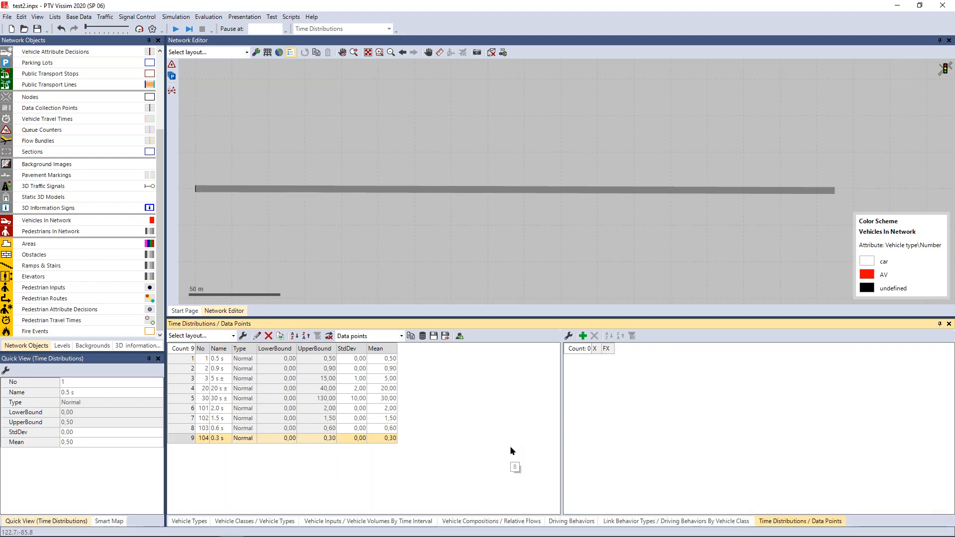
# - In driving behavior Freeway (free lane selection) AV, set the Car-AV entry's headway distribution W99cc1Distr to 104: 0.3 s and accept it
pyautogui.click(572, 520)
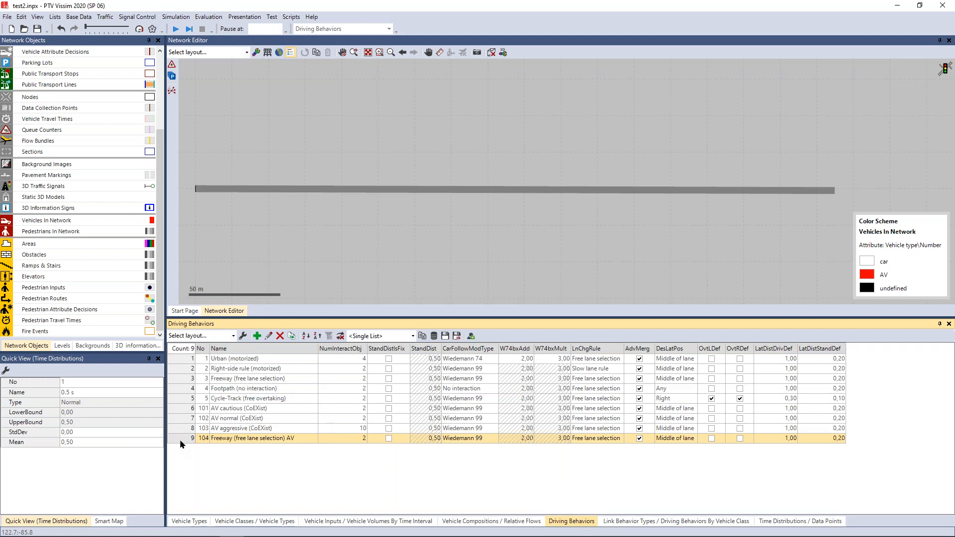
pyautogui.doubleClick(187, 439)
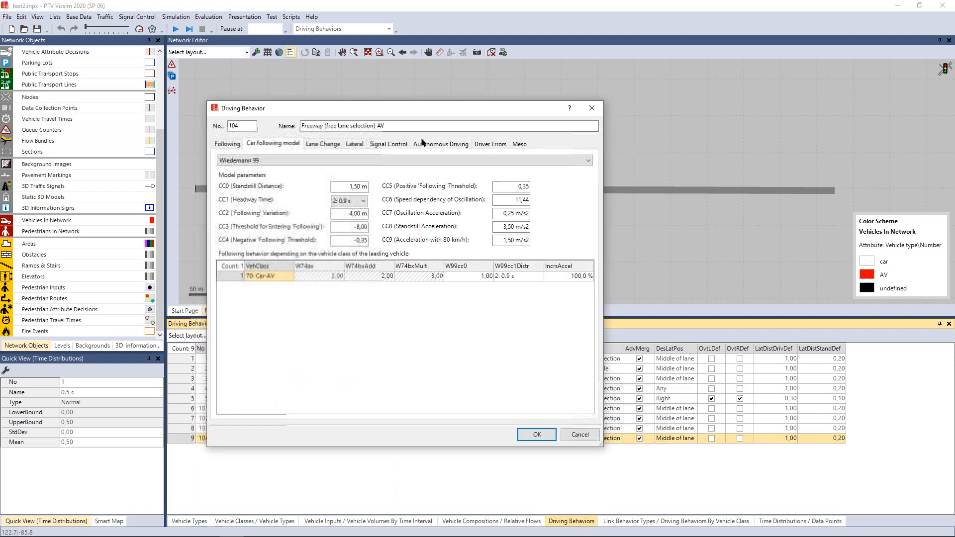
pyautogui.click(522, 276)
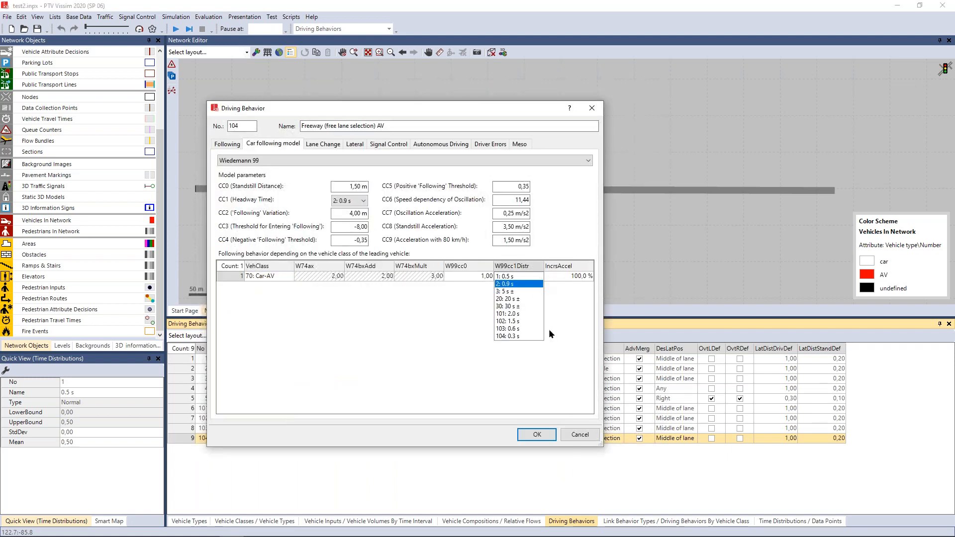
pyautogui.click(512, 336)
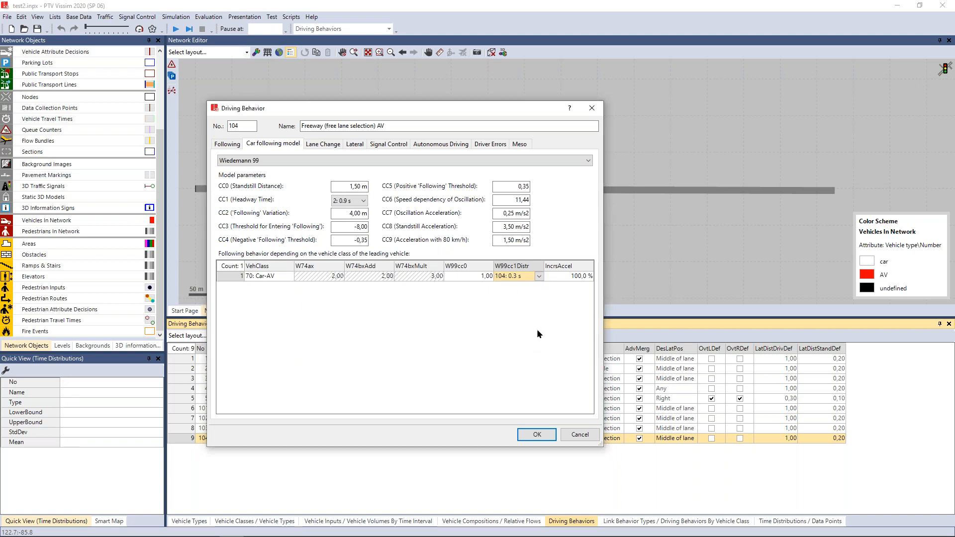
pyautogui.click(537, 434)
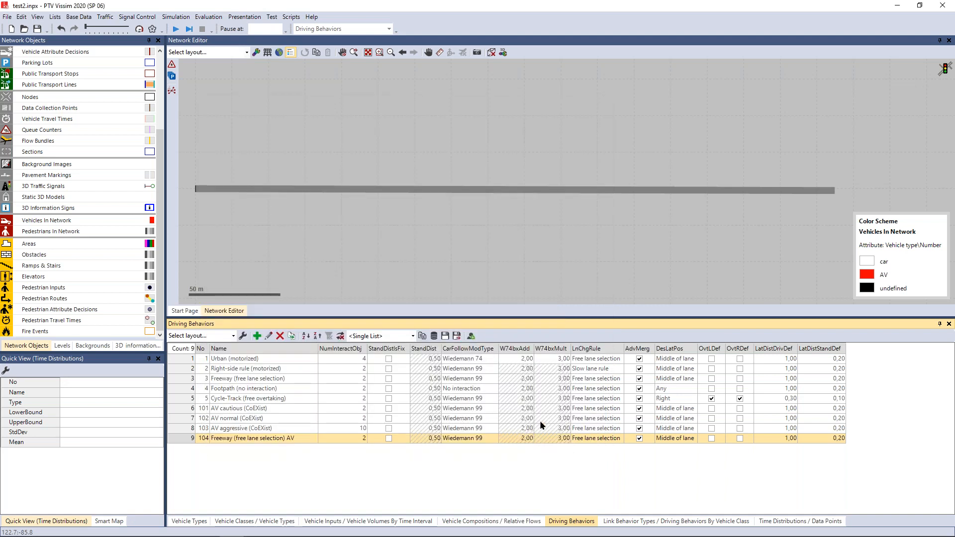
# - Save the changes, run the simulation, and pause it to compare the gaps between automated and conventional vehicles
pyautogui.click(520, 235)
pyautogui.click(177, 29)
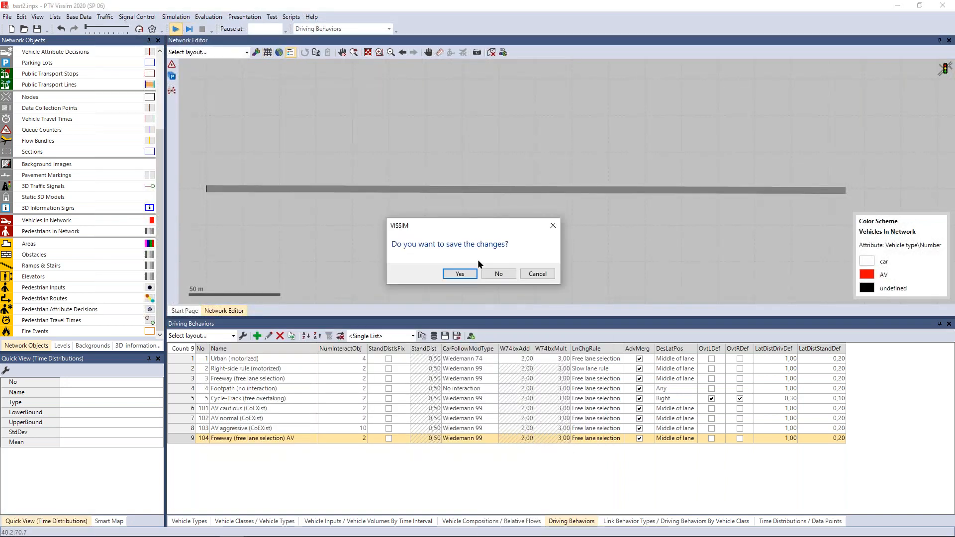
pyautogui.click(461, 276)
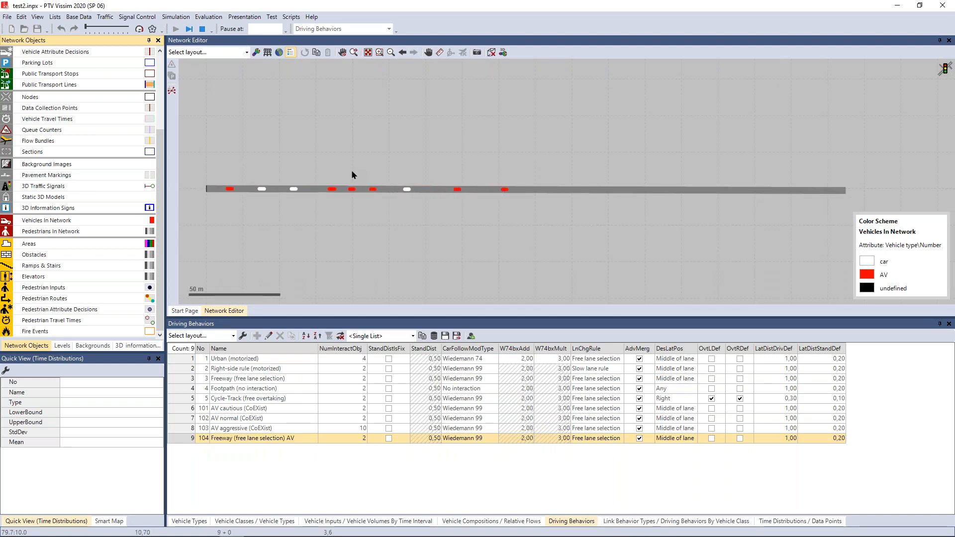
pyautogui.click(454, 246)
pyautogui.scroll(3, 451, 234)
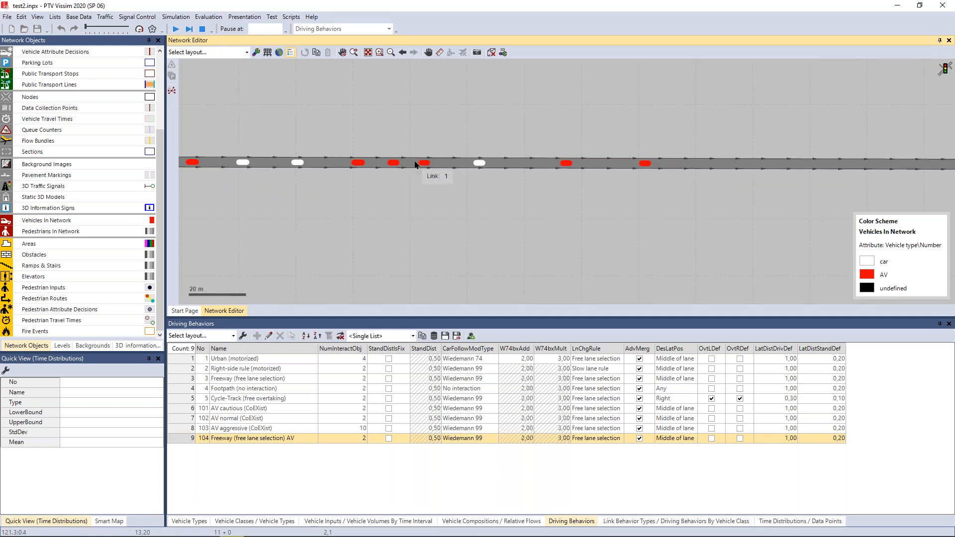
pyautogui.scroll(1, 400, 168)
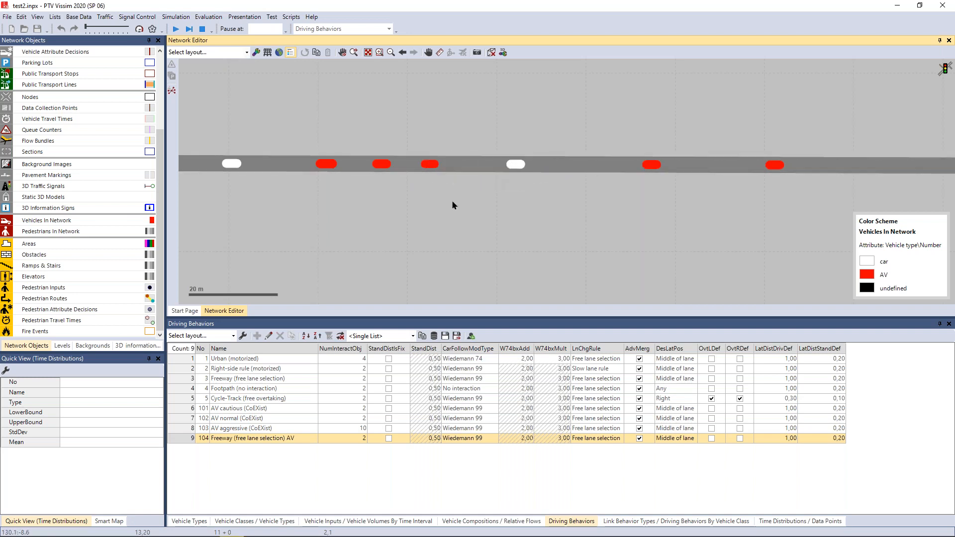
# - Inspect the following distances and a white car's attributes in the paused simulation, and resume the continuous run
pyautogui.press('F6')
pyautogui.scroll(-2, 457, 189)
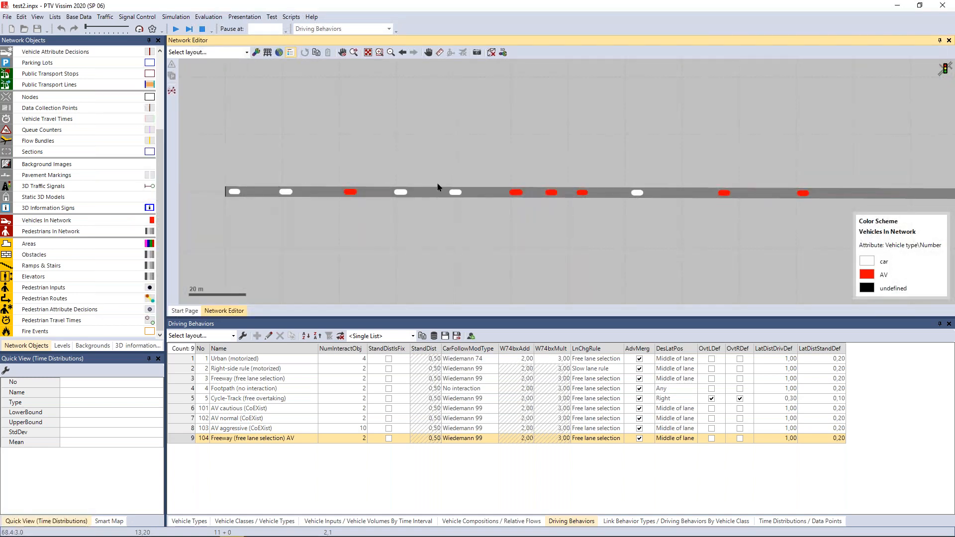
pyautogui.scroll(2, 420, 187)
pyautogui.click(444, 195)
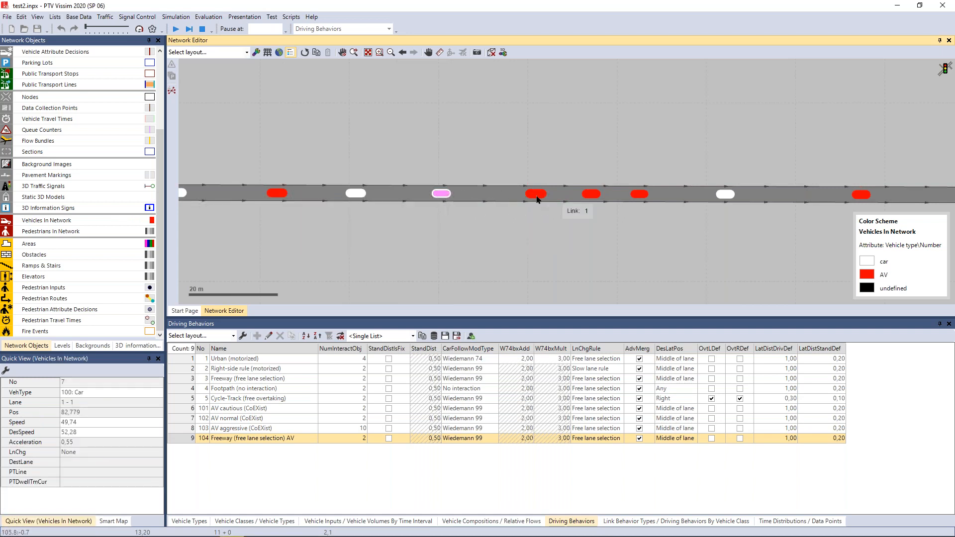
pyautogui.scroll(-2, 527, 207)
pyautogui.press('F5')
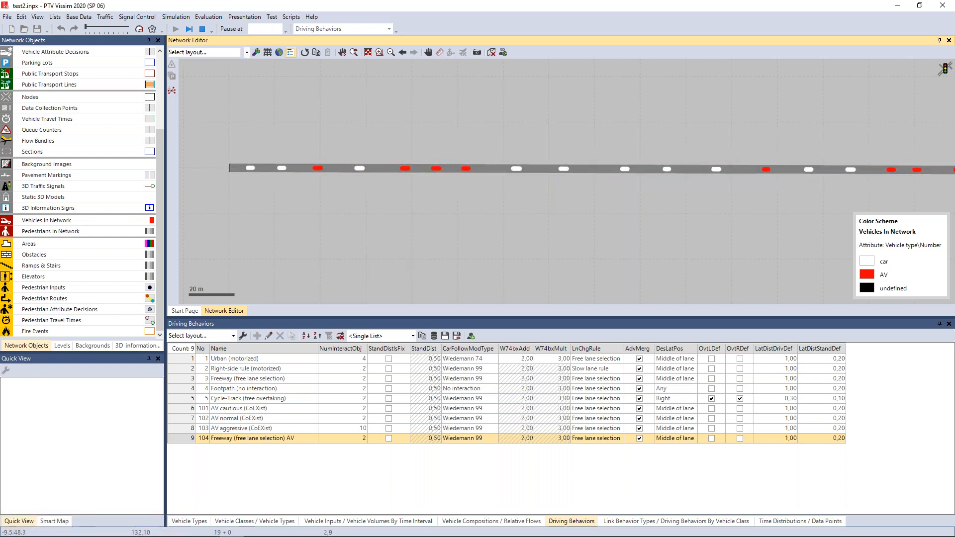
# - Stop the simulation, ignore its warnings, and select the road link
pyautogui.click(202, 30)
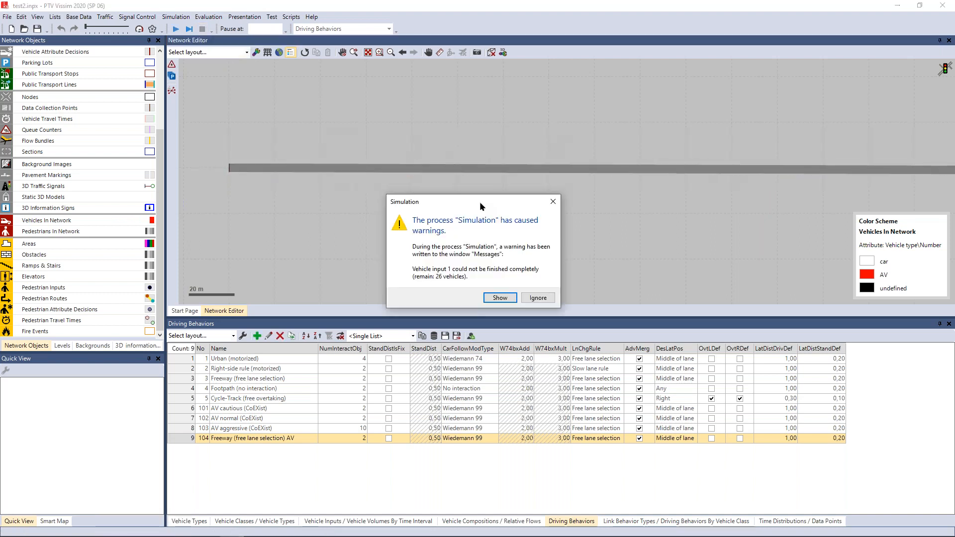
pyautogui.click(538, 298)
pyautogui.click(468, 170)
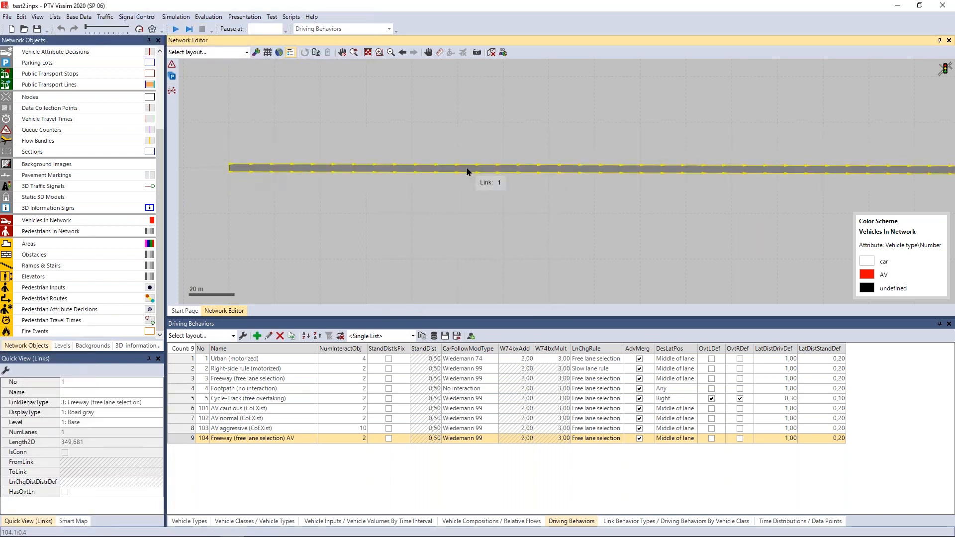
# - Check the road link's behavior type and the driving behavior that its Freeway (free lane selection) type assigns to Car-AV
pyautogui.doubleClick(467, 171)
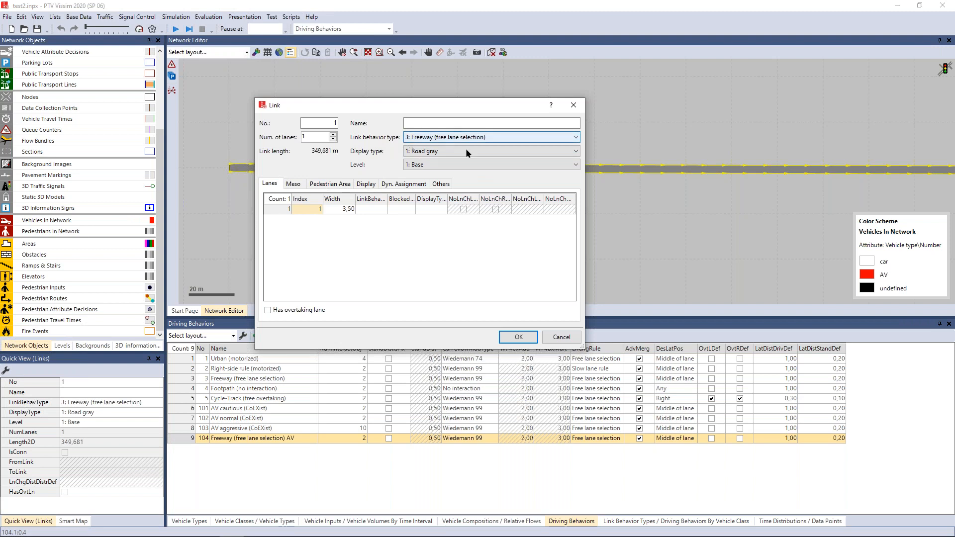
pyautogui.click(575, 340)
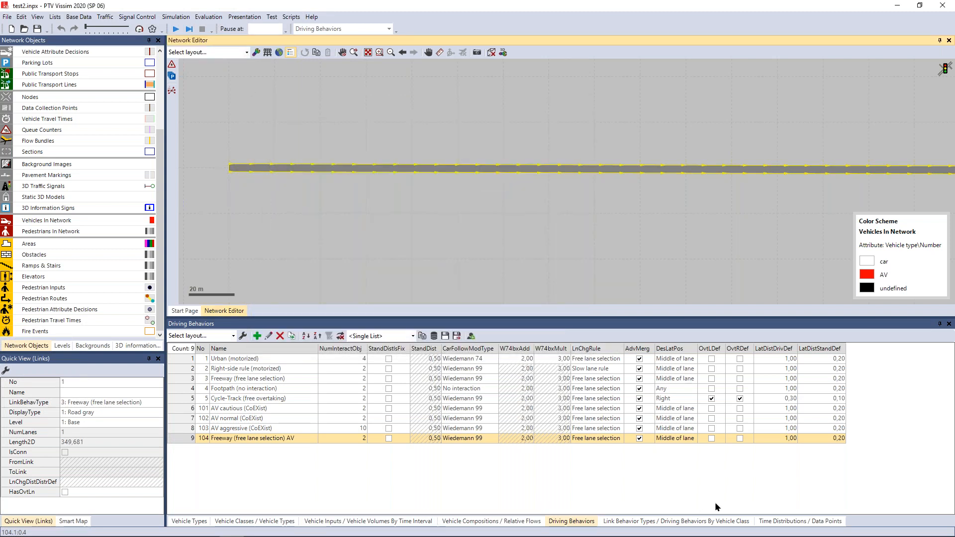
pyautogui.click(635, 523)
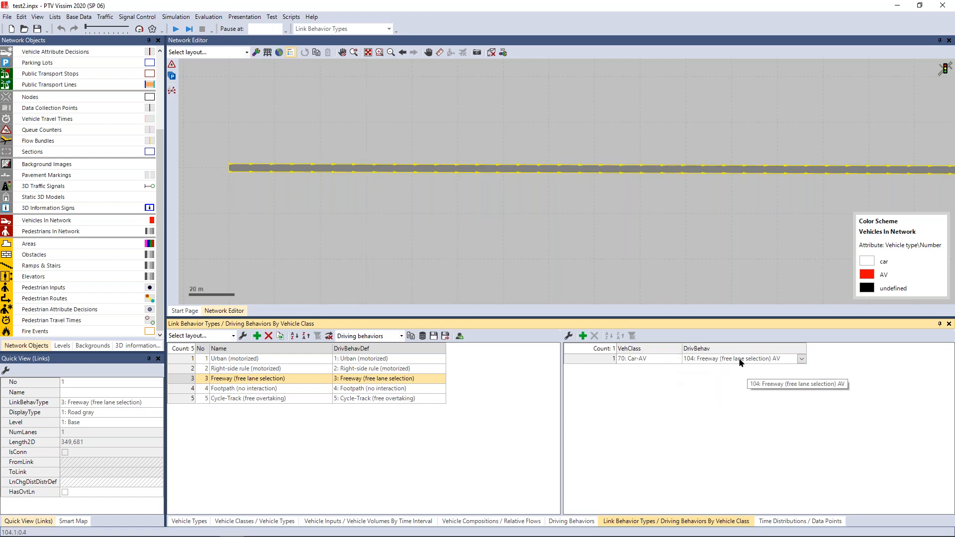
pyautogui.click(802, 359)
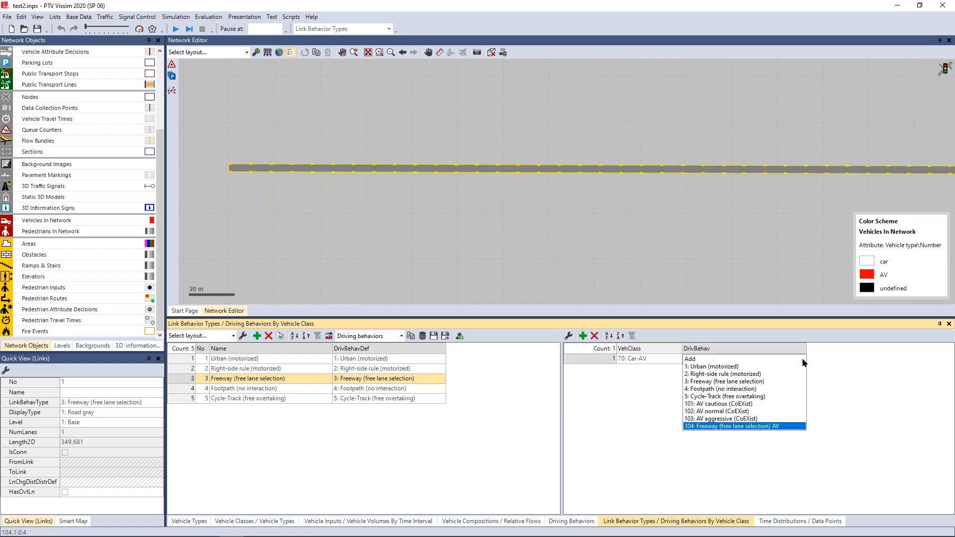
pyautogui.click(717, 430)
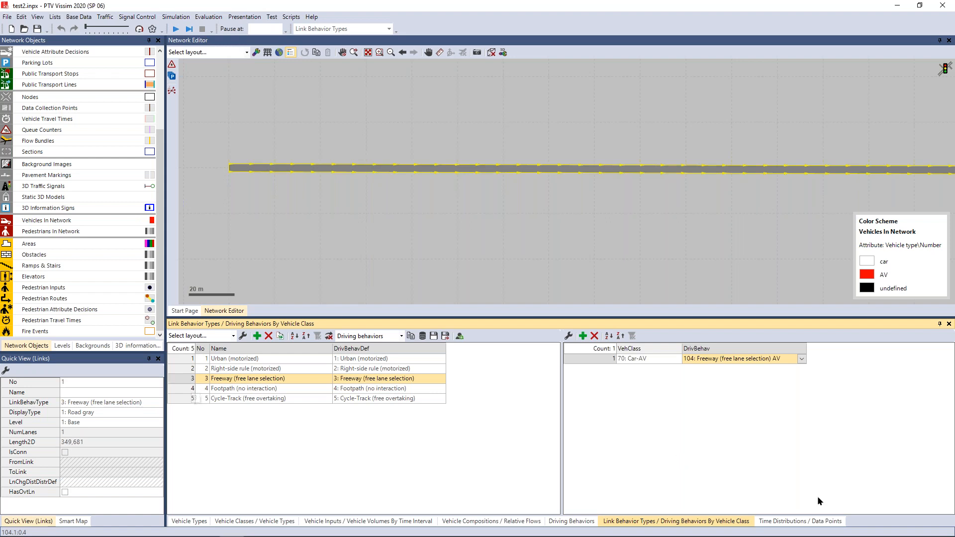
# - Review the car following parameters and the Car-AV entry of driving behavior Freeway (free lane selection) AV, and close it without changes
pyautogui.click(576, 522)
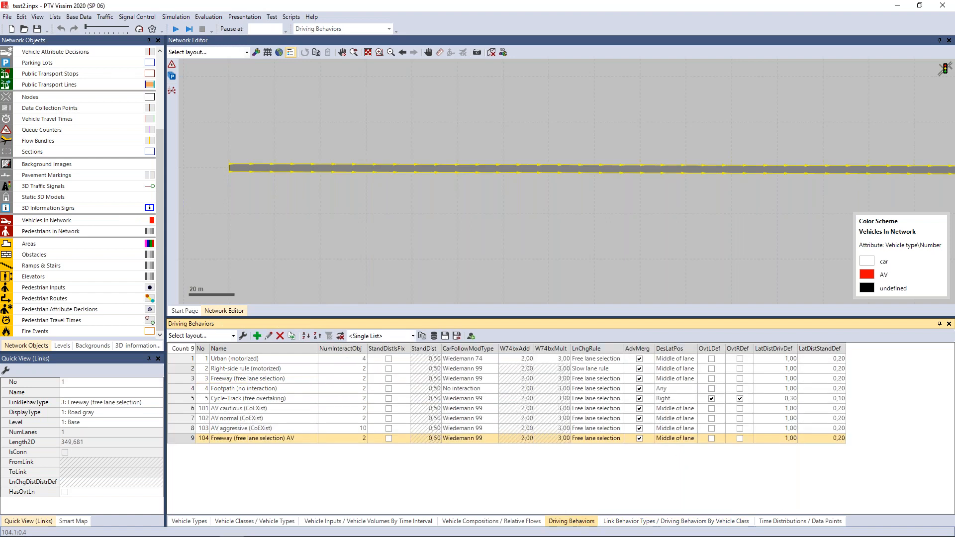
pyautogui.doubleClick(181, 438)
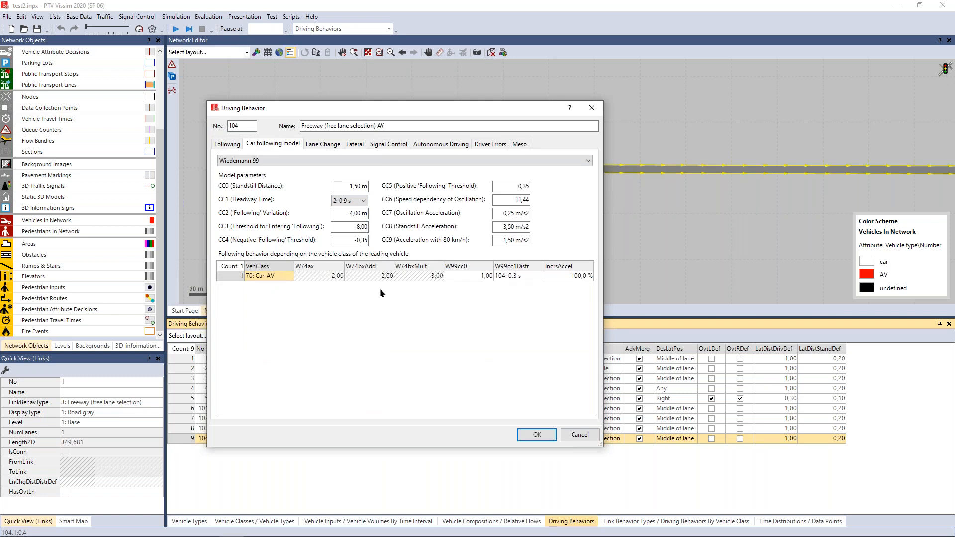
pyautogui.click(479, 273)
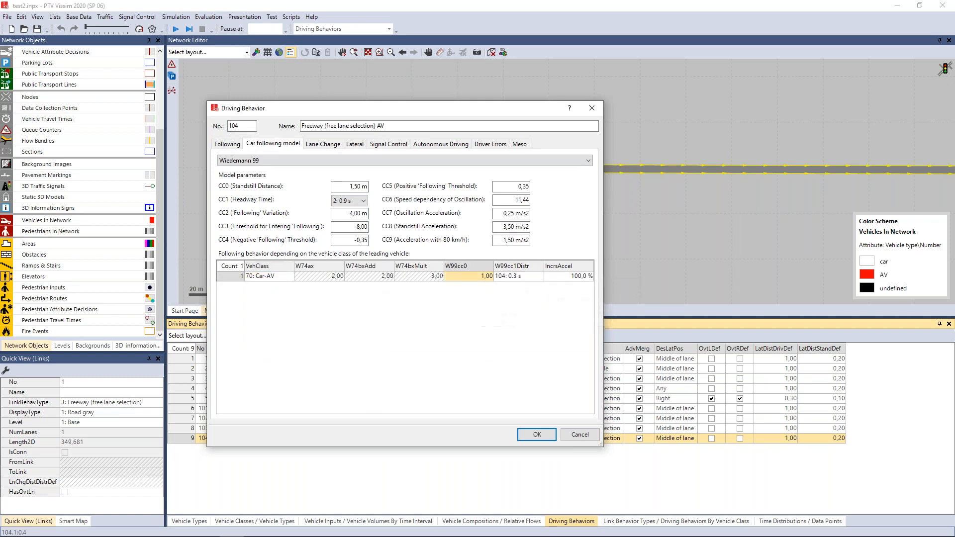
pyautogui.click(514, 277)
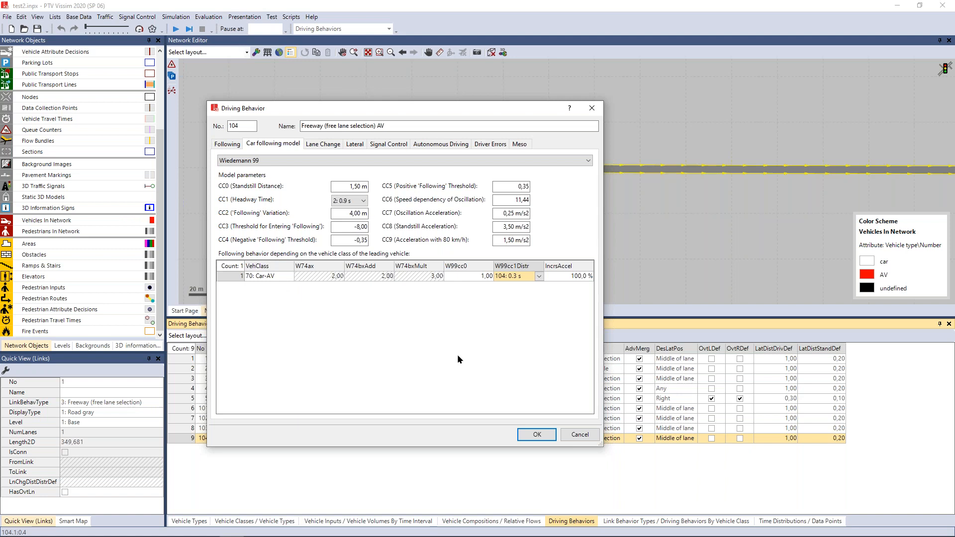
pyautogui.click(596, 437)
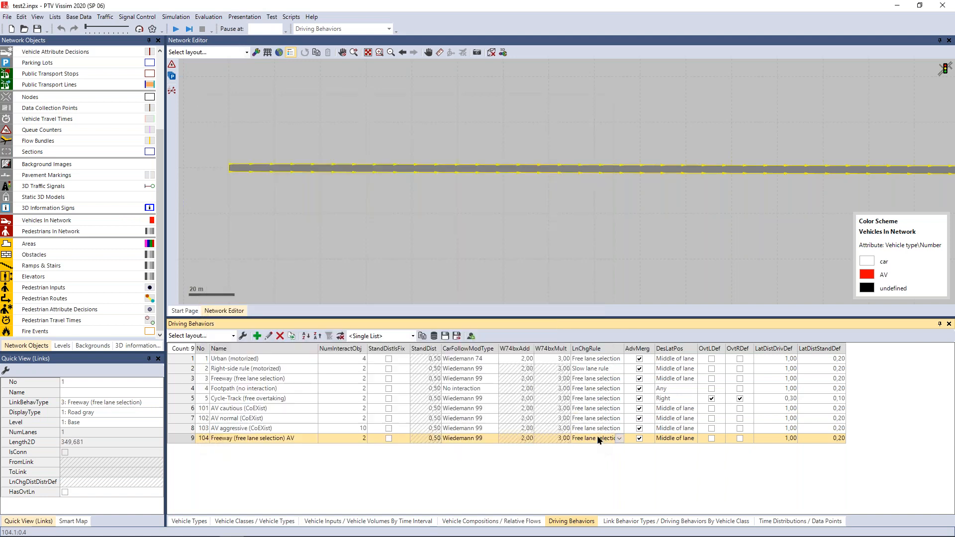
# - Run the simulation continuously to watch the traffic along the whole road link
pyautogui.scroll(-1, 397, 253)
pyautogui.scroll(-1, 359, 252)
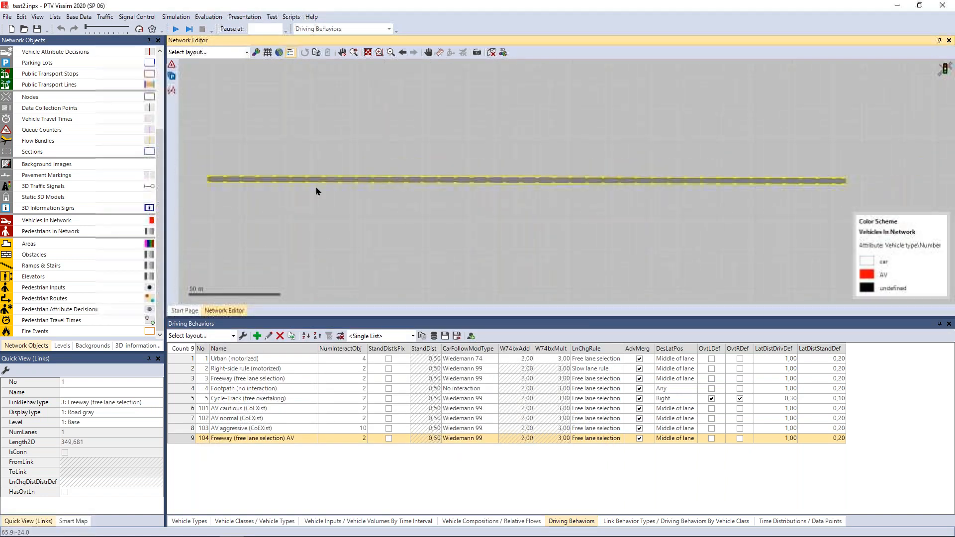
pyautogui.click(189, 29)
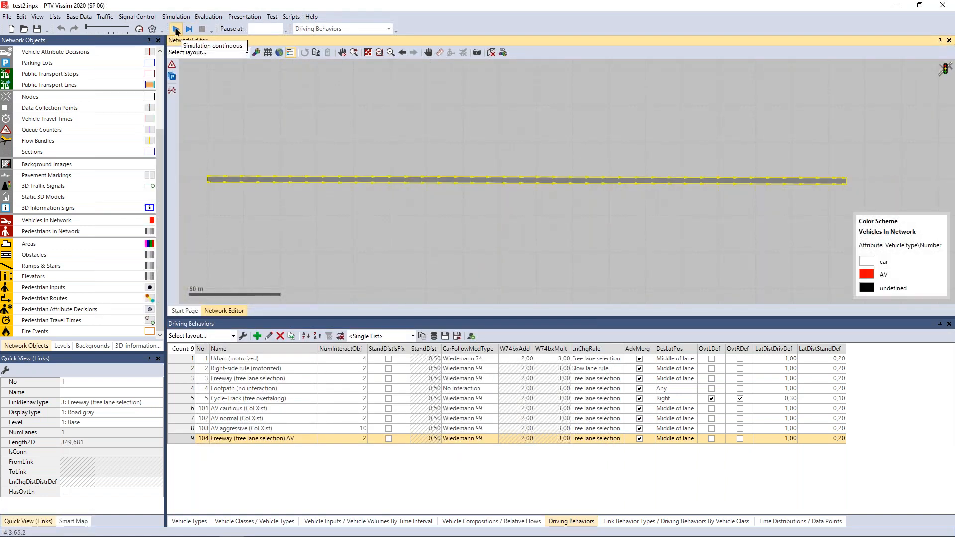
pyautogui.click(439, 259)
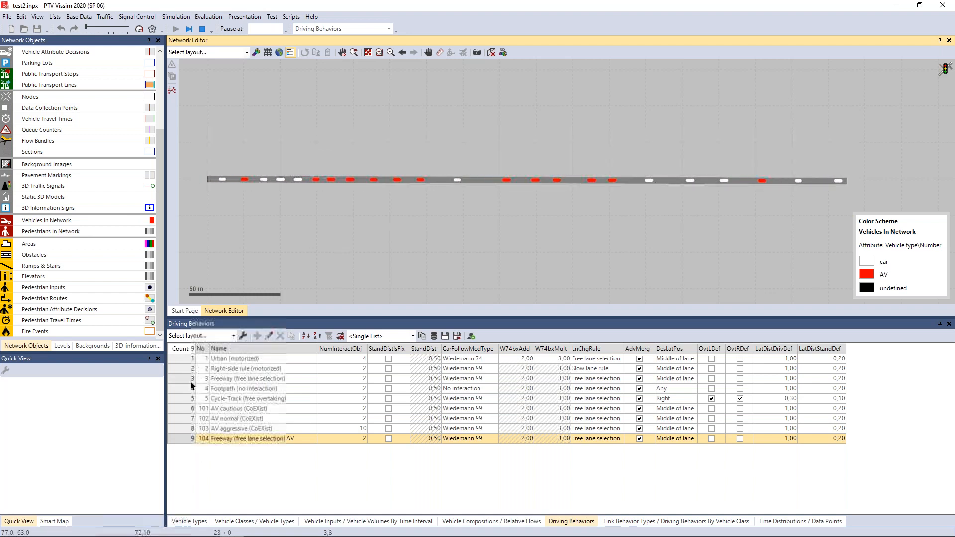
# - Examine the car following model of driving behavior 3, Freeway (free lane selection), while the simulation runs, and close it without changes
pyautogui.click(244, 379)
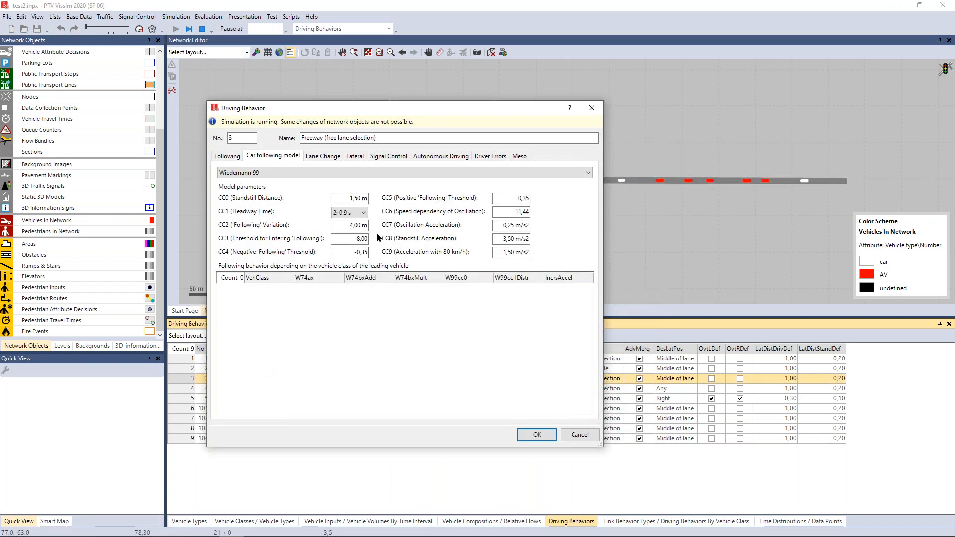
pyautogui.click(274, 173)
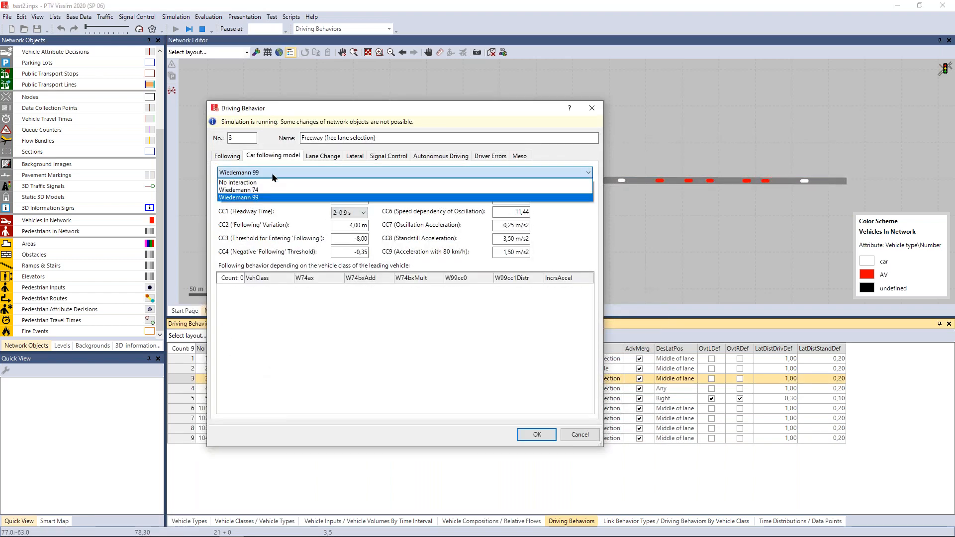
pyautogui.click(213, 198)
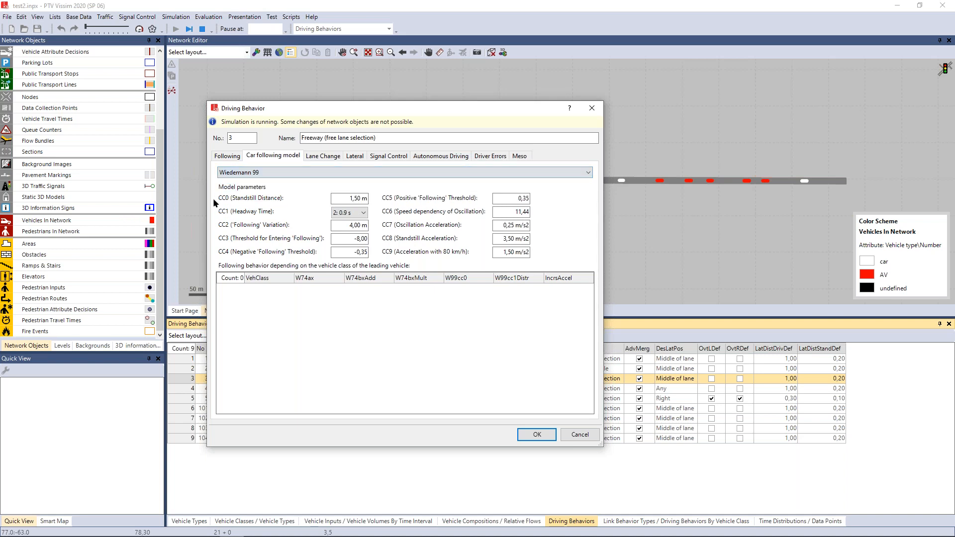
pyautogui.click(591, 108)
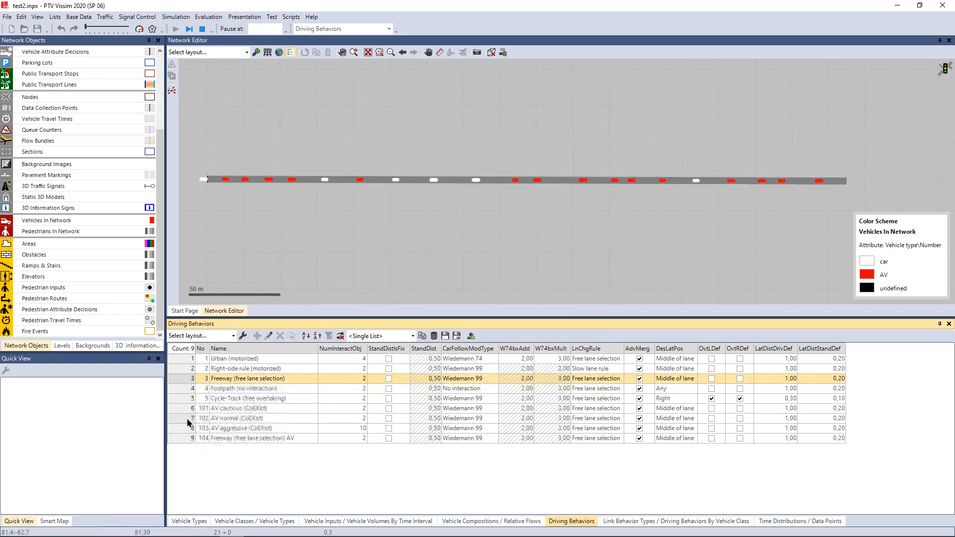
# - Increase the row height of the driving behavior list and select the AV cautious, AV normal and AV aggressive (CoEXist) behaviors
pyautogui.moveTo(181, 425); pyautogui.dragTo(186, 431)
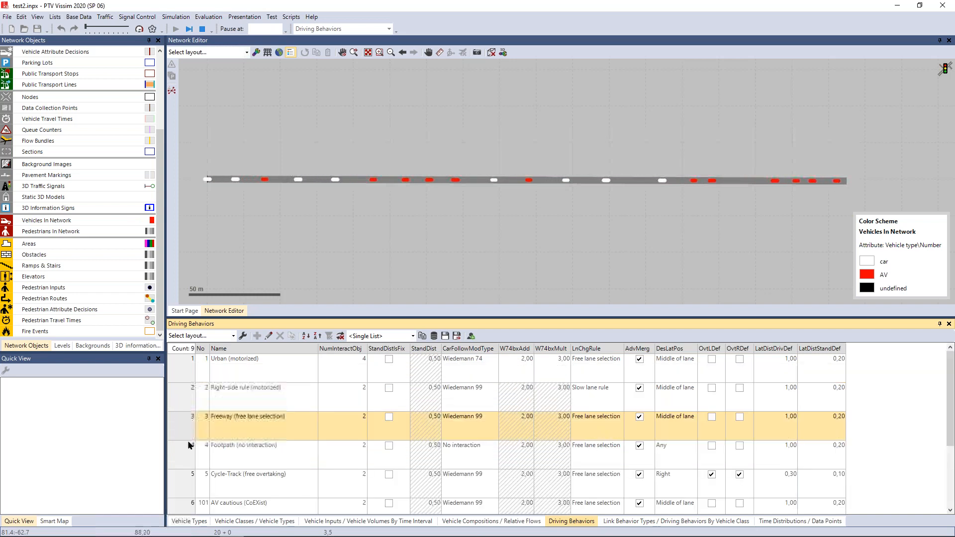
pyautogui.click(185, 371)
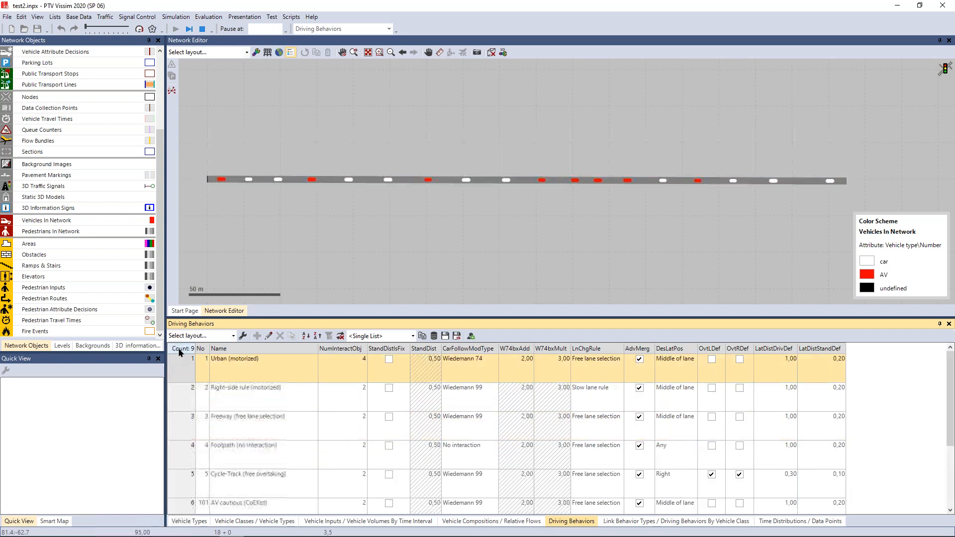
pyautogui.hotkey('ctrl', 'a')
pyautogui.moveTo(182, 381); pyautogui.dragTo(183, 370)
pyautogui.moveTo(180, 440); pyautogui.dragTo(181, 471)
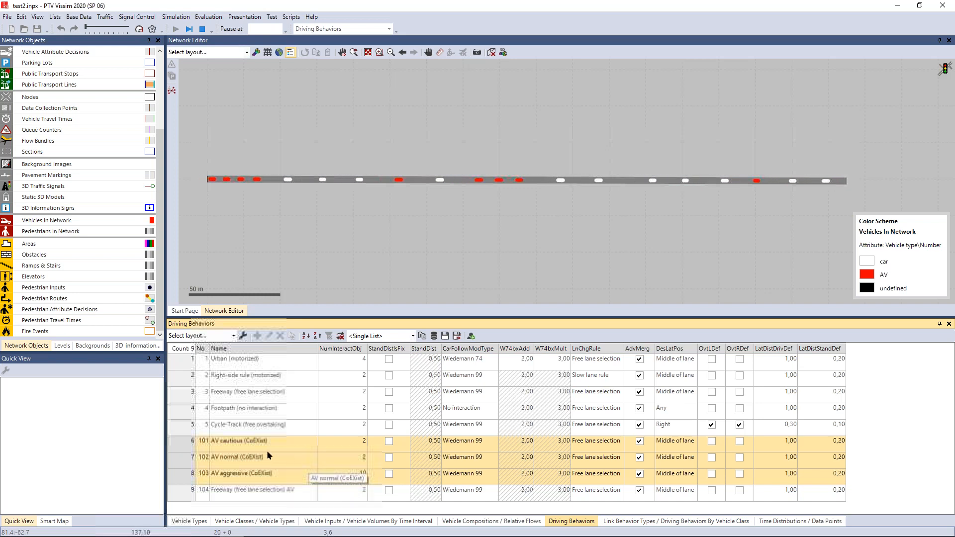
# - Compare the Wiedemann 74 and Wiedemann 99 parameters in driving behavior AV cautious (CoEXist), and cancel without keeping changes
pyautogui.click(174, 442)
pyautogui.doubleClick(215, 445)
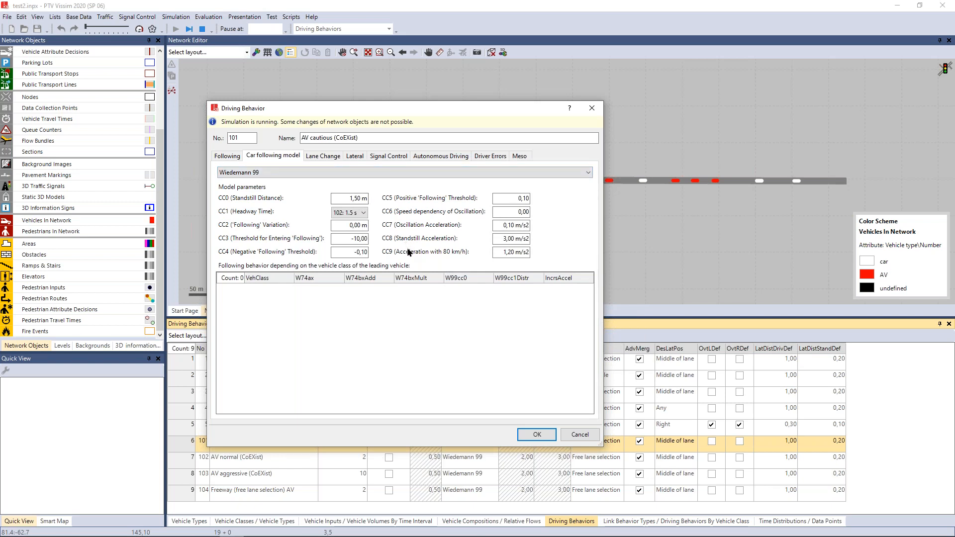
pyautogui.click(306, 172)
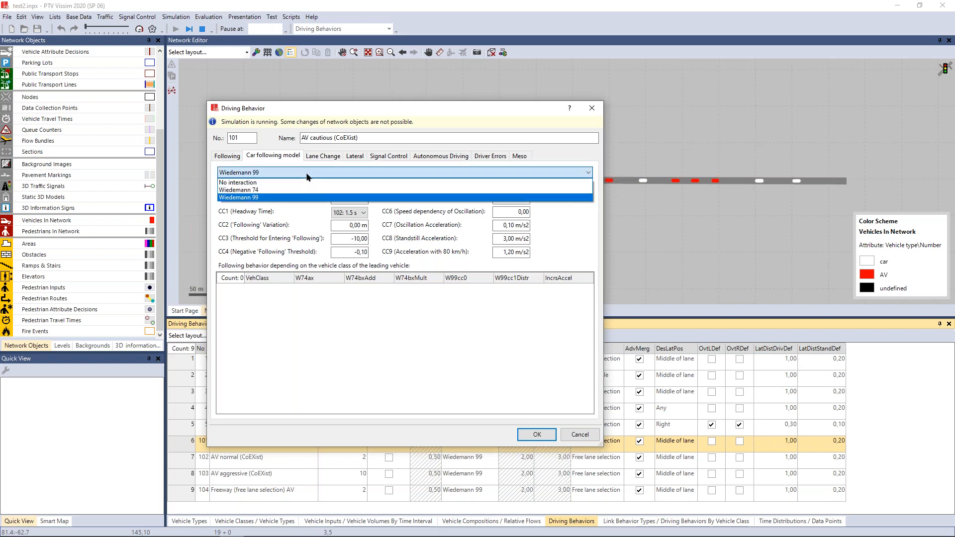
pyautogui.click(269, 190)
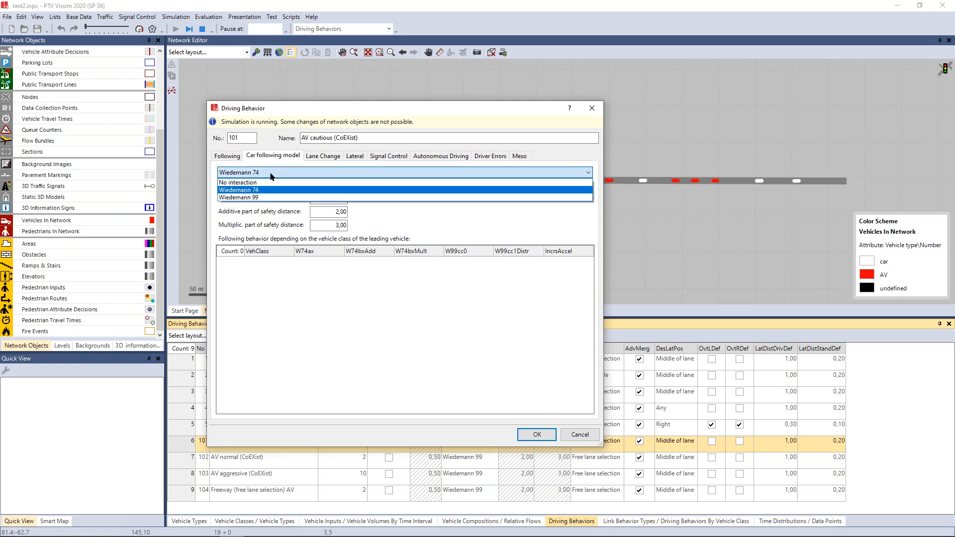
pyautogui.click(290, 188)
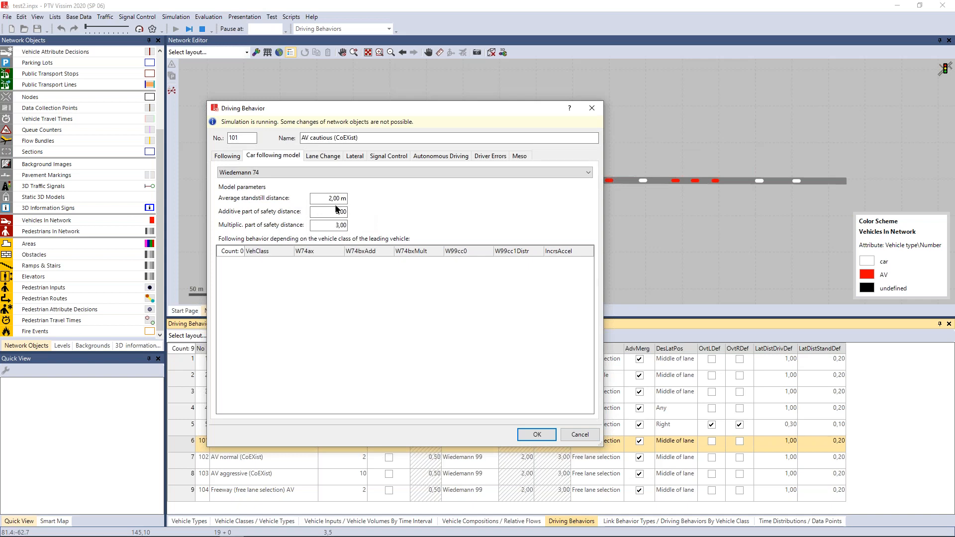
pyautogui.click(248, 173)
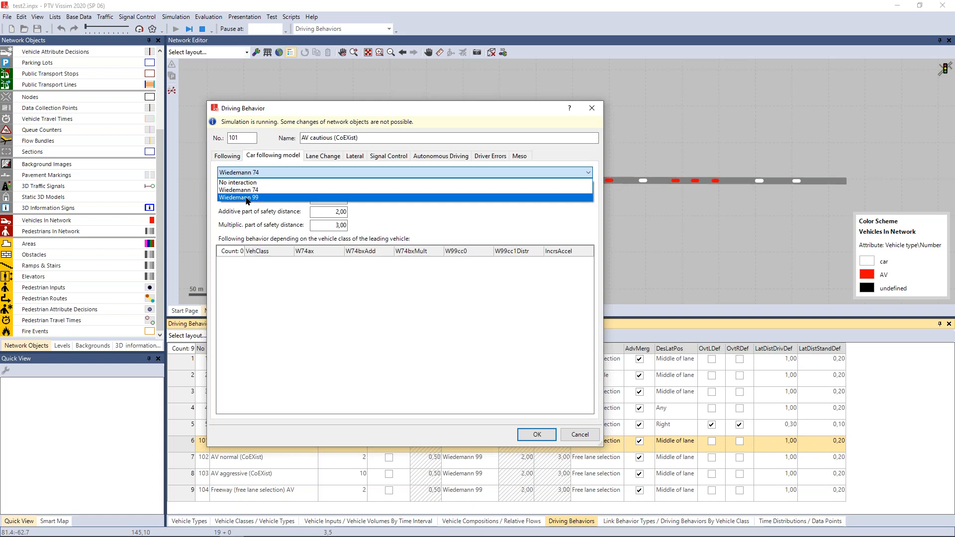
pyautogui.click(246, 198)
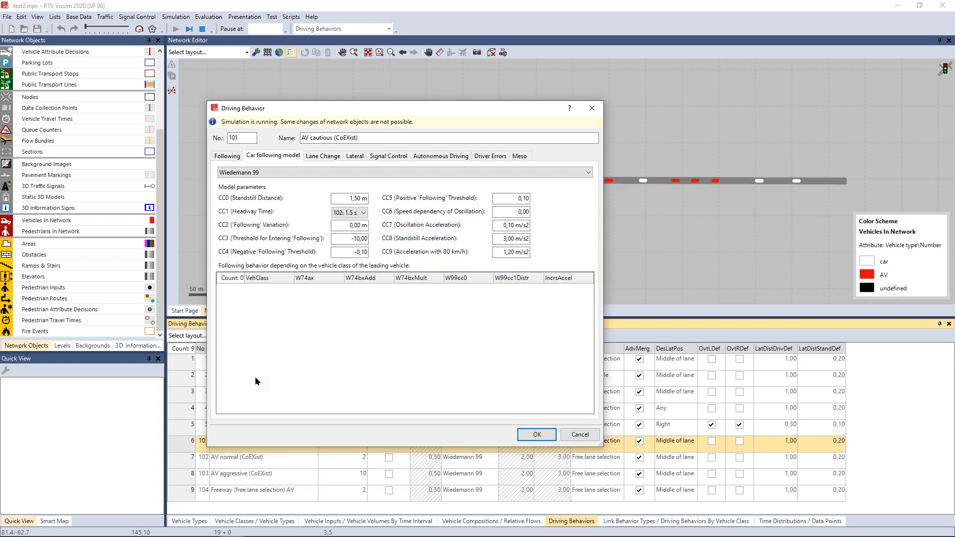
pyautogui.click(577, 437)
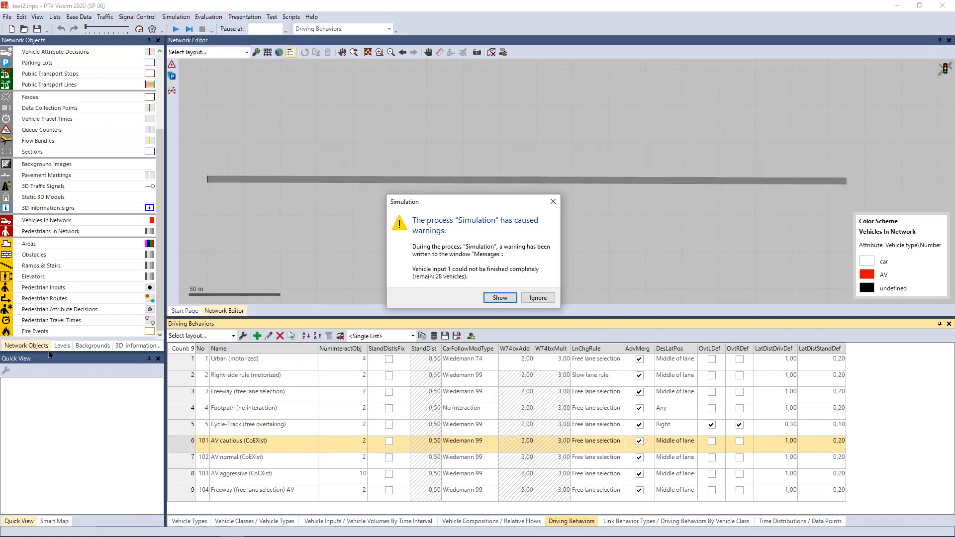
# - Ignore the warnings of the stopped simulation
pyautogui.click(538, 297)
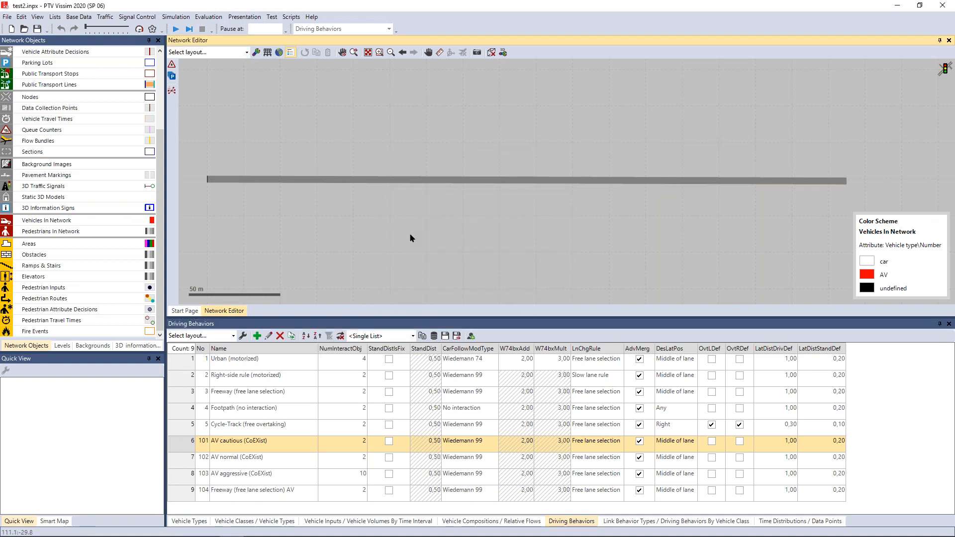
pyautogui.moveTo(411, 238); pyautogui.dragTo(409, 230)
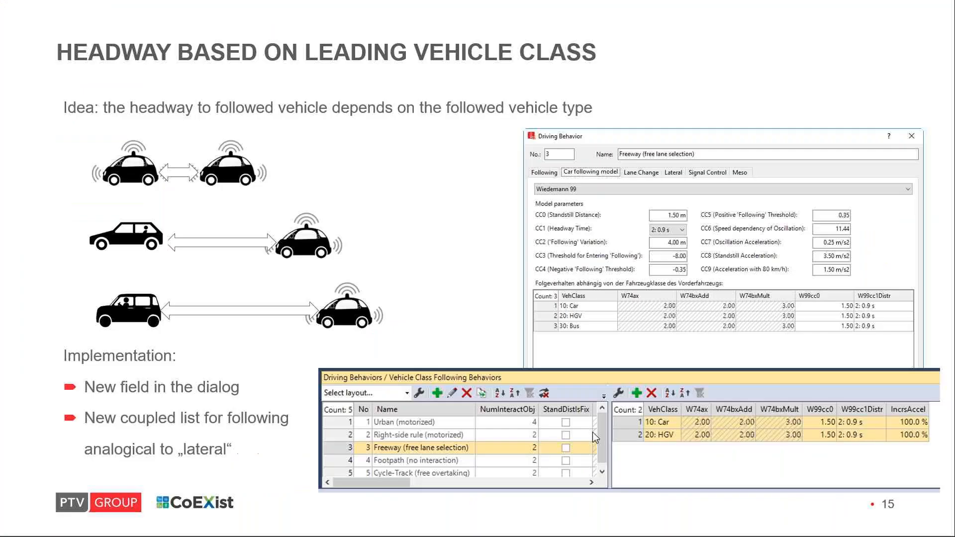
pyautogui.press('Right')
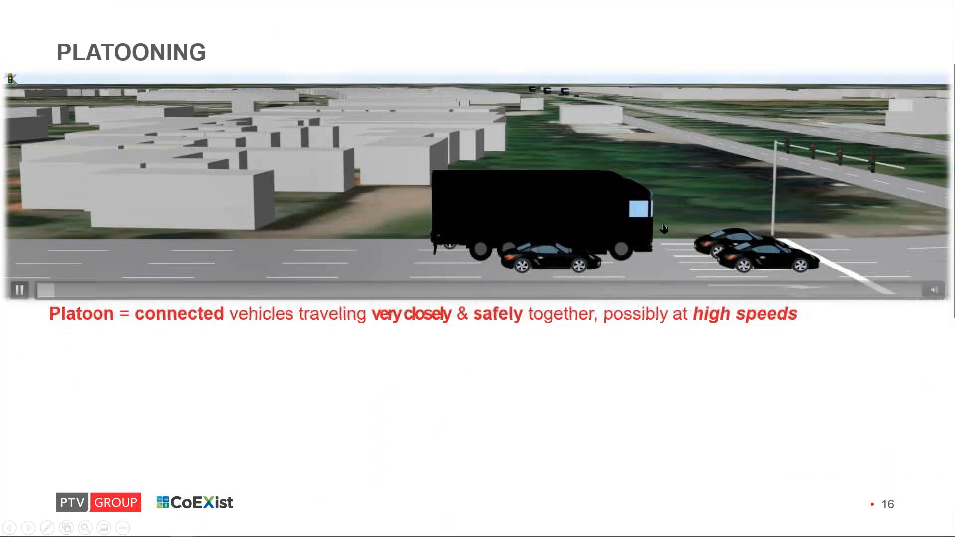
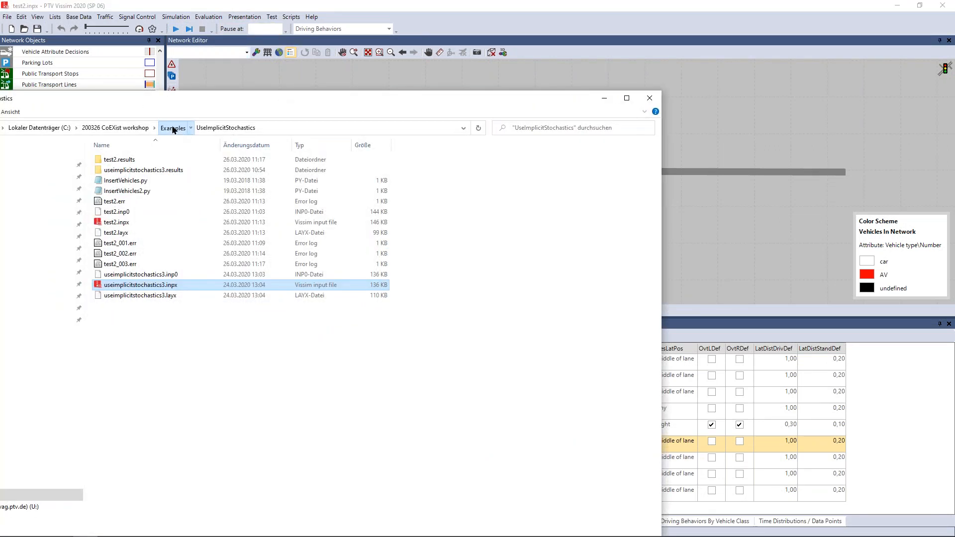
# - Open platooning.inpx from the Examples\Platooning folder in Vissim, discarding the changes to test2.inpx and ignoring the file's warnings
pyautogui.click(173, 128)
pyautogui.doubleClick(130, 202)
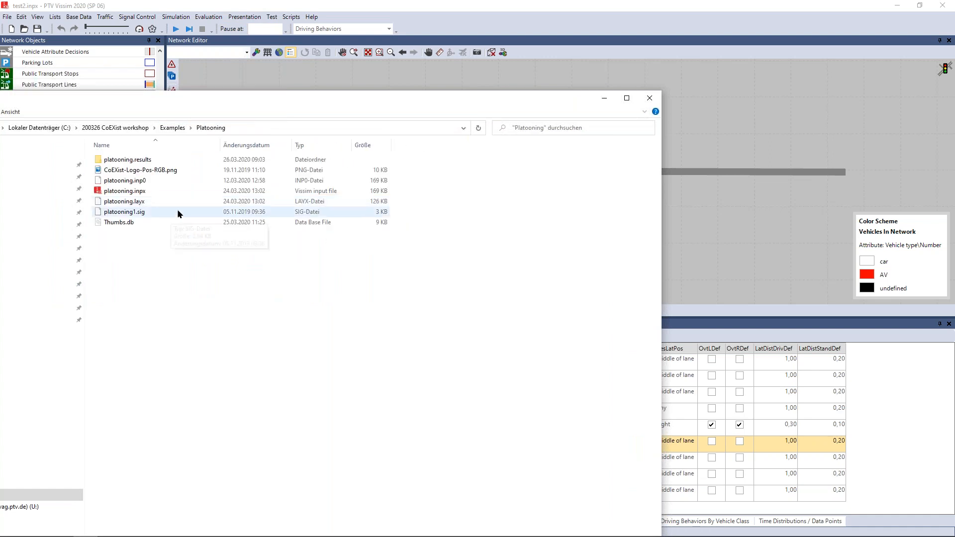
pyautogui.click(138, 192)
pyautogui.moveTo(105, 194); pyautogui.dragTo(795, 201)
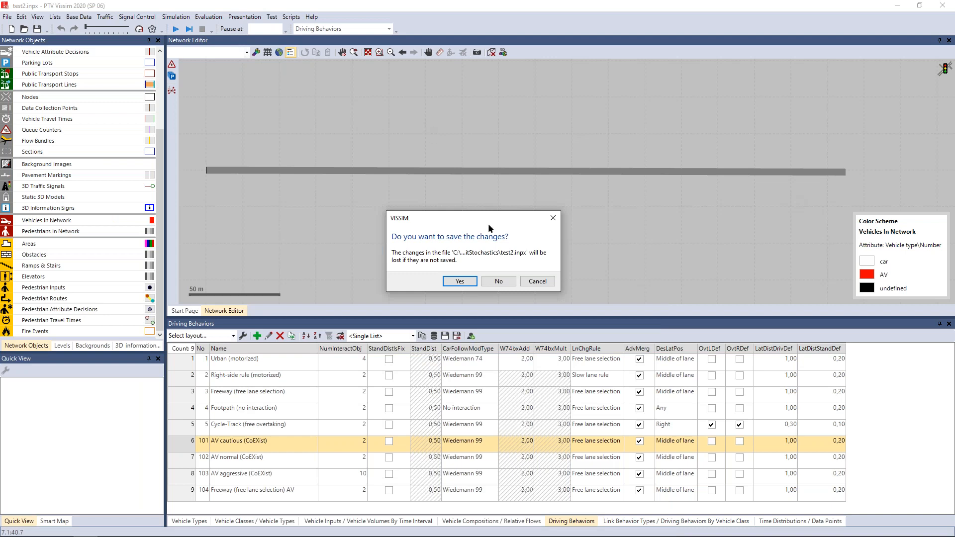
pyautogui.click(503, 281)
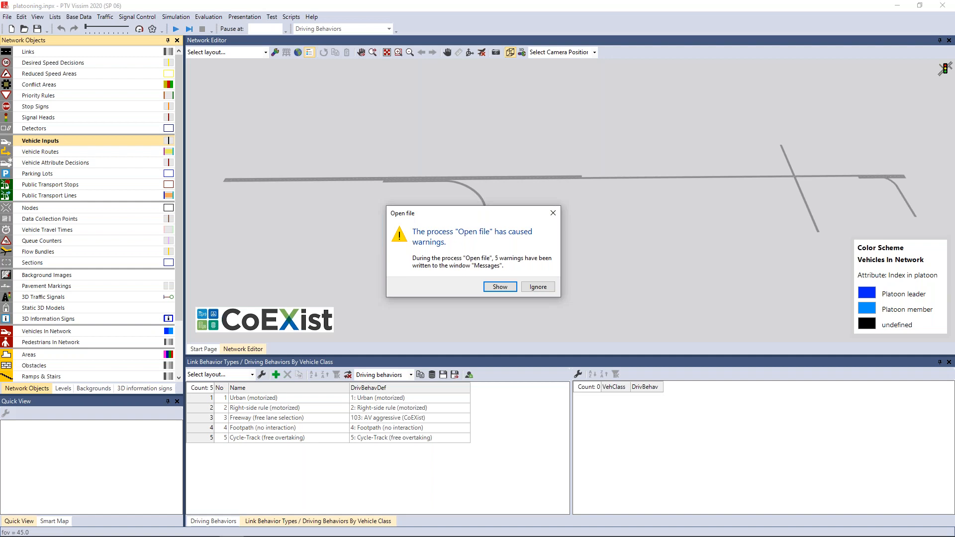
pyautogui.click(537, 288)
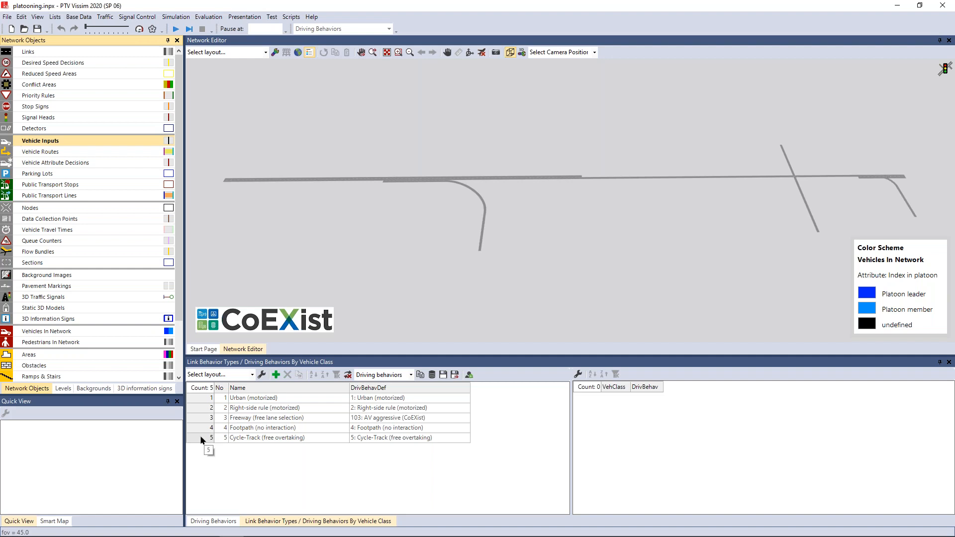
# - Check the Freeway link behavior type's driving behavior and the platooning settings of AV aggressive (CoEXist), and cancel without keeping changes
pyautogui.click(201, 416)
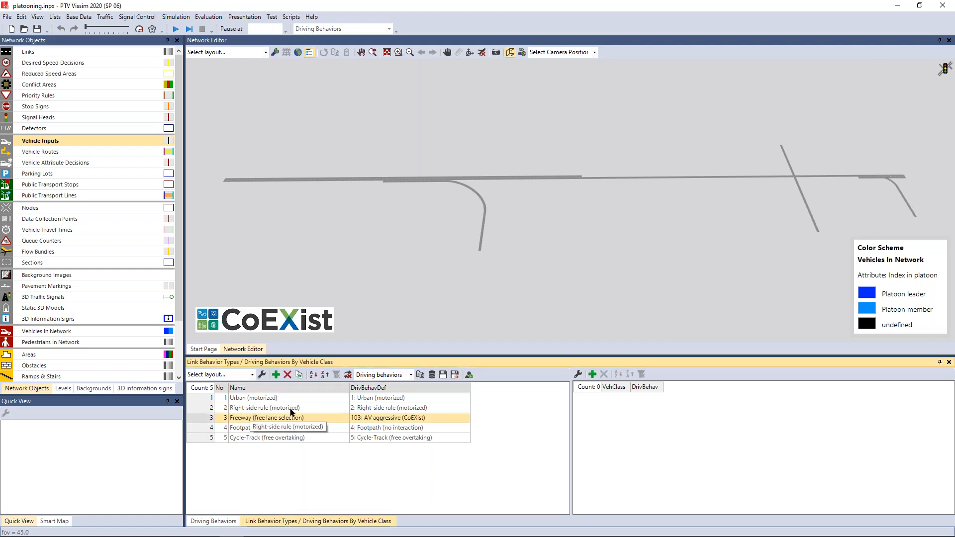
pyautogui.click(215, 521)
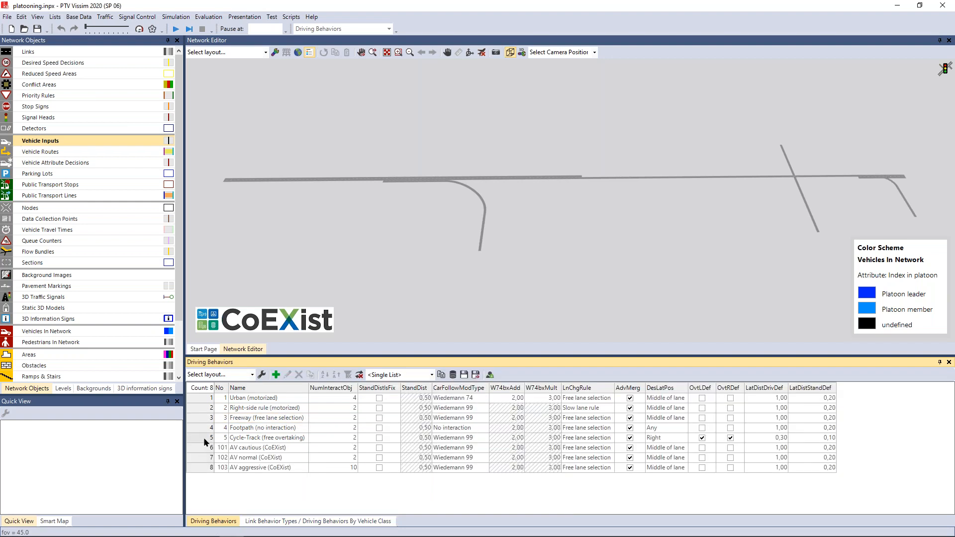
pyautogui.click(201, 468)
pyautogui.doubleClick(202, 467)
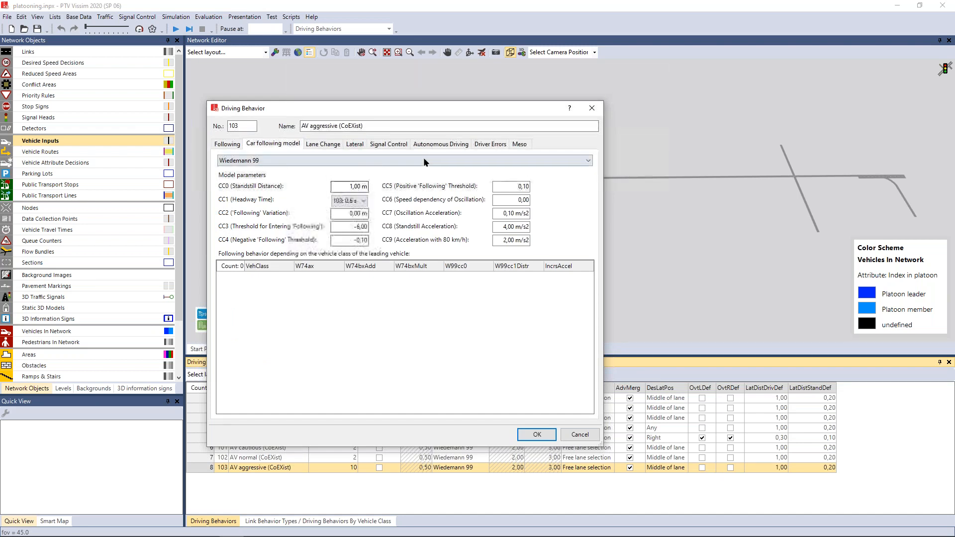
pyautogui.click(441, 143)
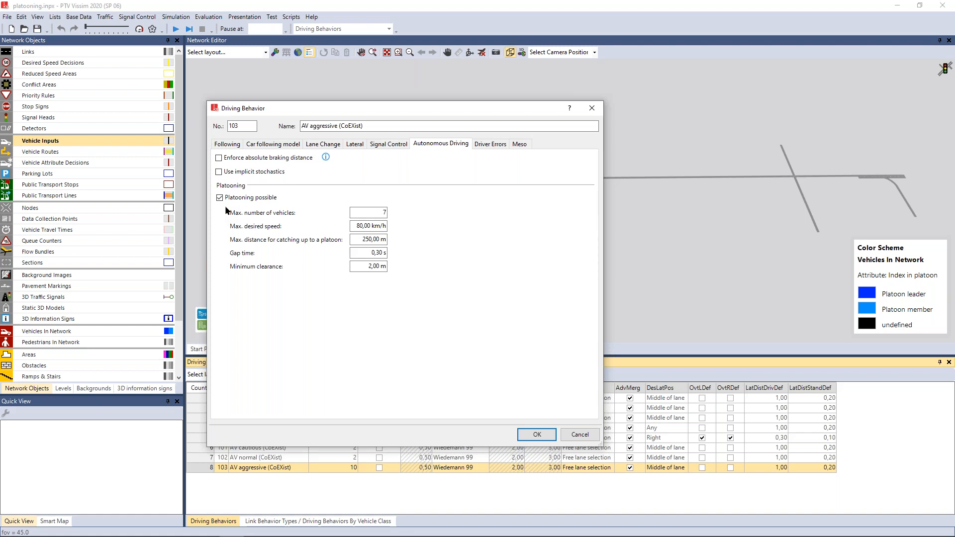
pyautogui.click(579, 436)
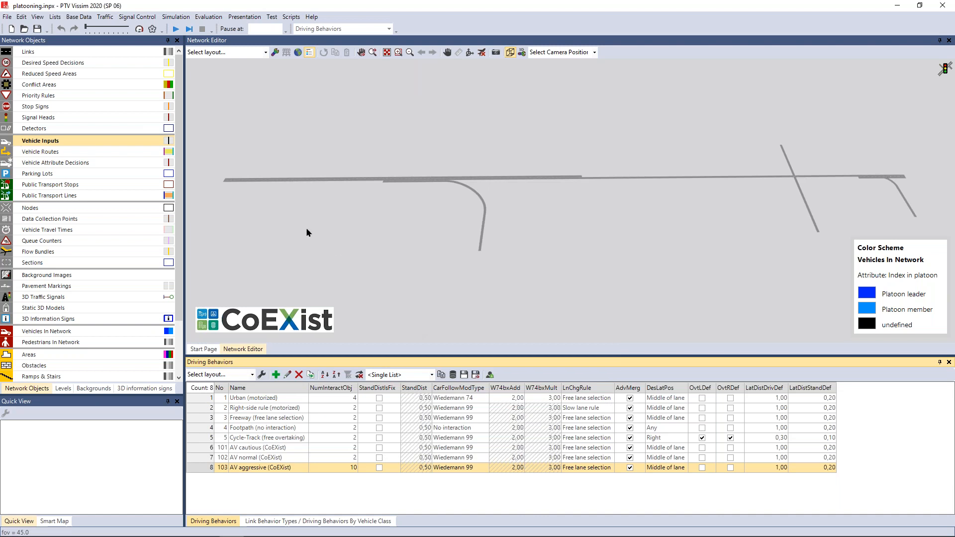
# - Run the simulation and follow the vehicle platoon along the main road to the exit lane
pyautogui.scroll(2, 407, 229)
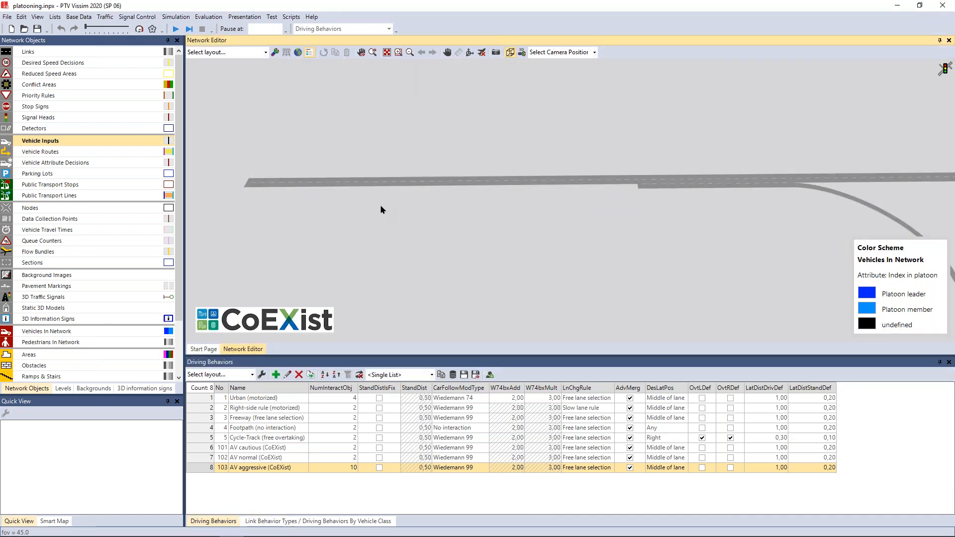
pyautogui.press('F5')
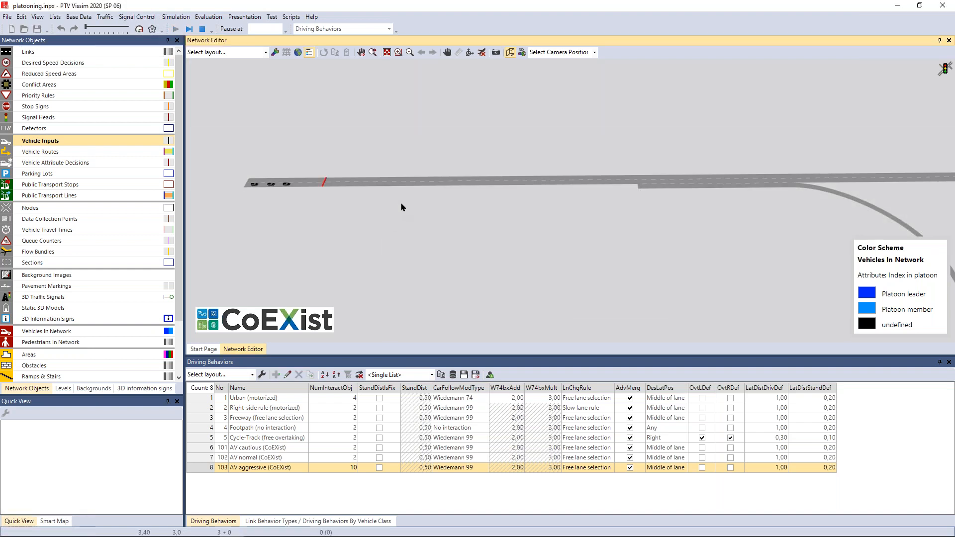
pyautogui.scroll(3, 320, 196)
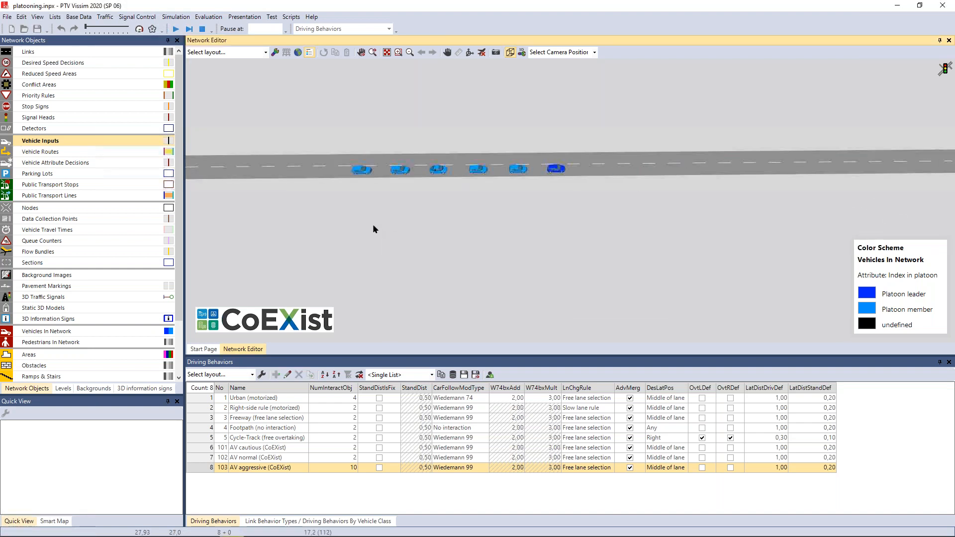
pyautogui.press('Right')
pyautogui.press('Right')
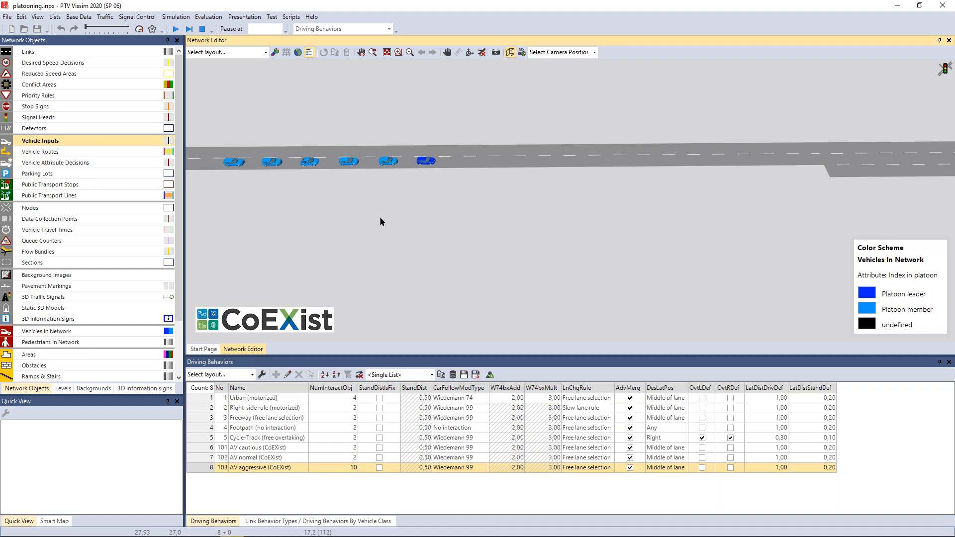
pyautogui.moveTo(395, 216); pyautogui.dragTo(289, 227)
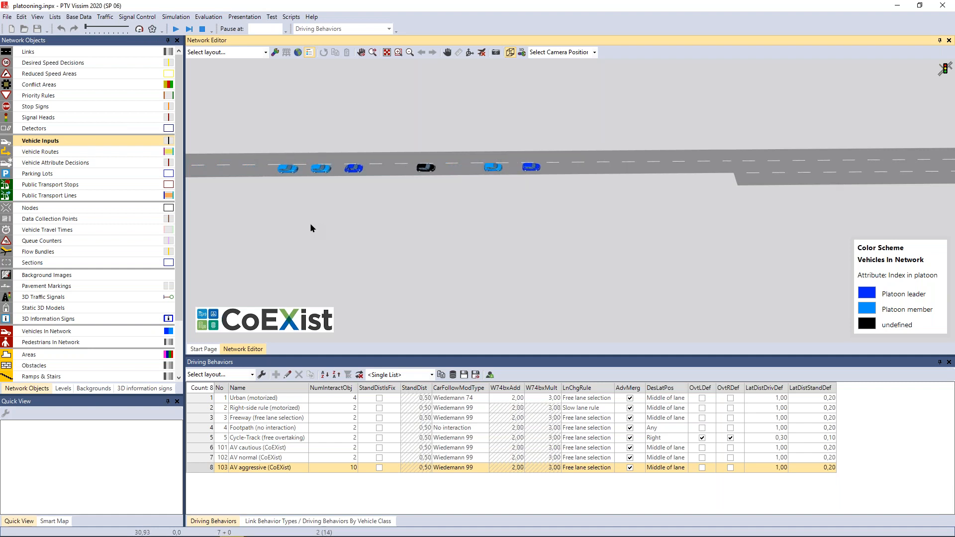
pyautogui.press('Right')
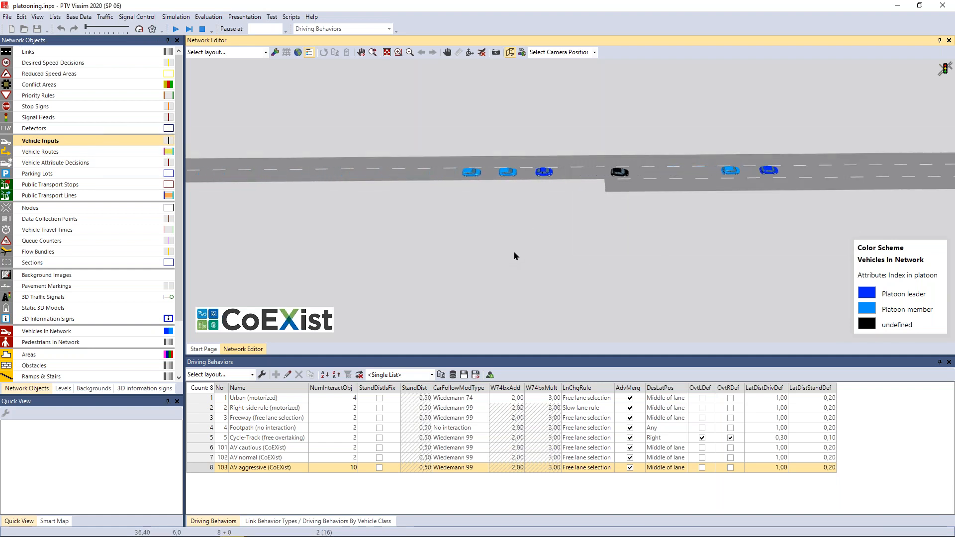
pyautogui.press('Right')
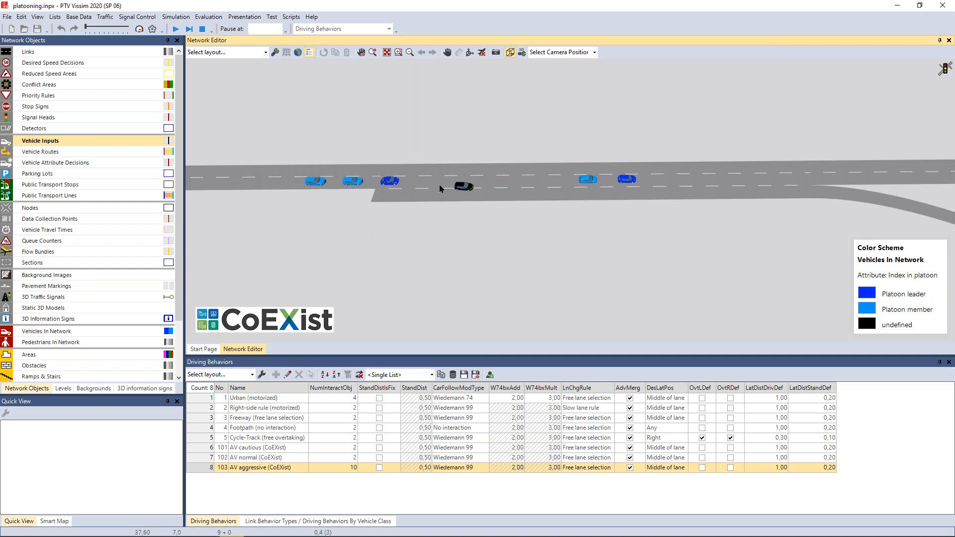
# - Inspect the black car's attributes as it leaves the platoon, follow the remaining platoons past the off-ramp, and stop the simulation
pyautogui.click(476, 191)
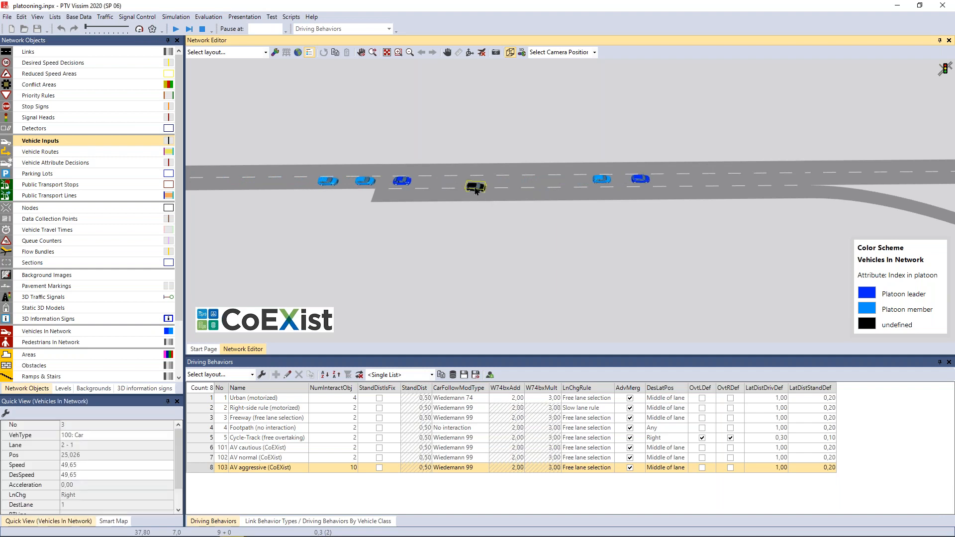
pyautogui.moveTo(495, 246); pyautogui.dragTo(419, 301)
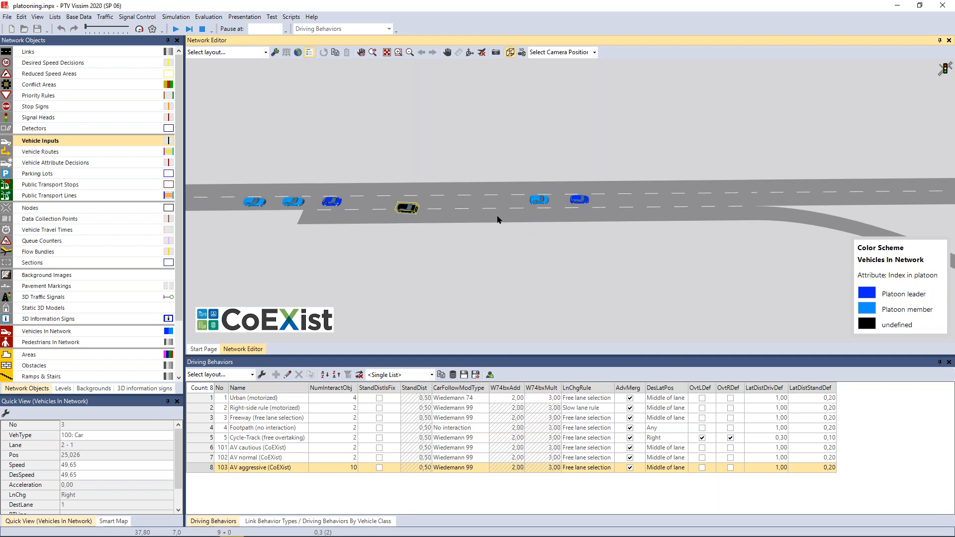
pyautogui.moveTo(572, 283); pyautogui.dragTo(281, 246)
pyautogui.scroll(1, 413, 249)
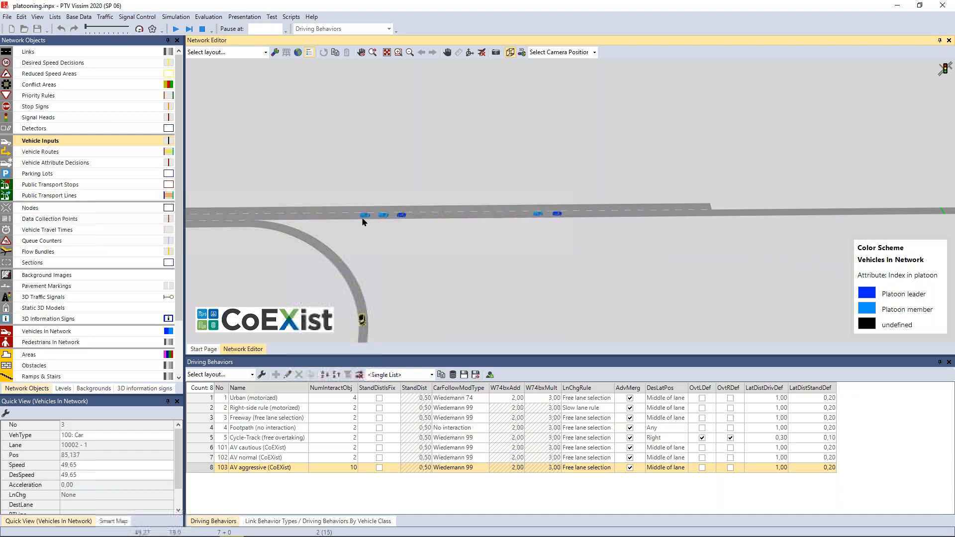
pyautogui.scroll(2, 538, 217)
pyautogui.moveTo(794, 246); pyautogui.dragTo(505, 231)
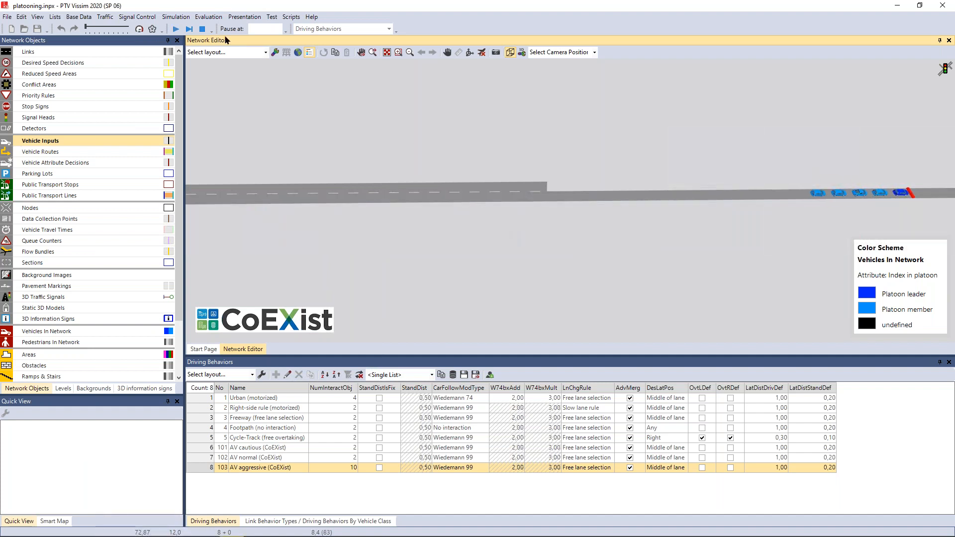
pyautogui.click(202, 29)
# - Set the maximum number of vehicles per platoon to 3 in driving behavior AV aggressive (CoEXist)
pyautogui.scroll(-3, 622, 151)
pyautogui.scroll(3, 369, 152)
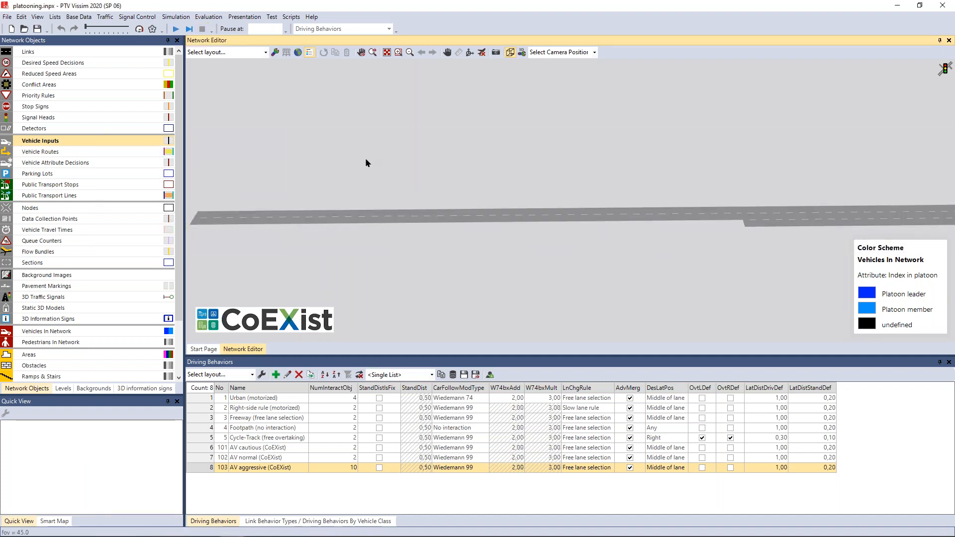
pyautogui.click(203, 467)
pyautogui.doubleClick(371, 212)
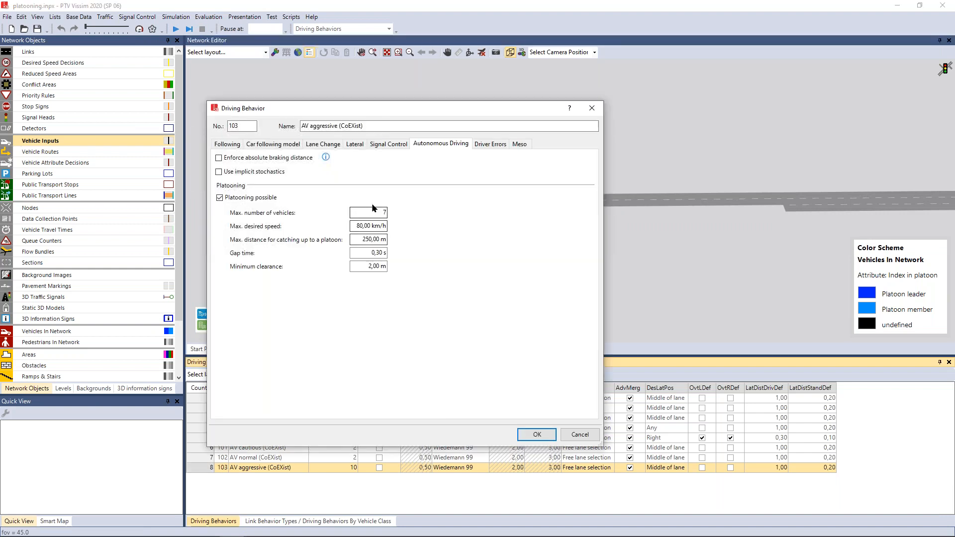
pyautogui.press('BackSpace')
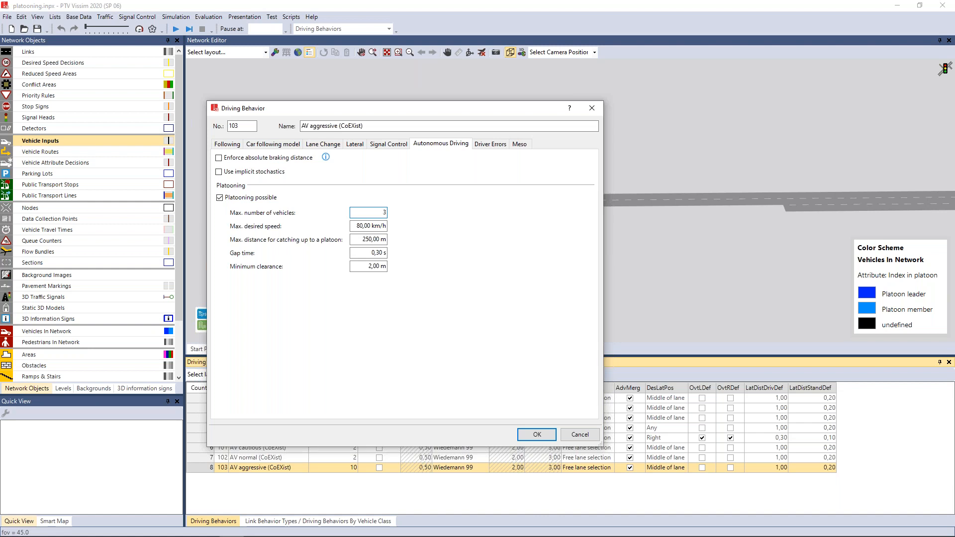
pyautogui.click(537, 435)
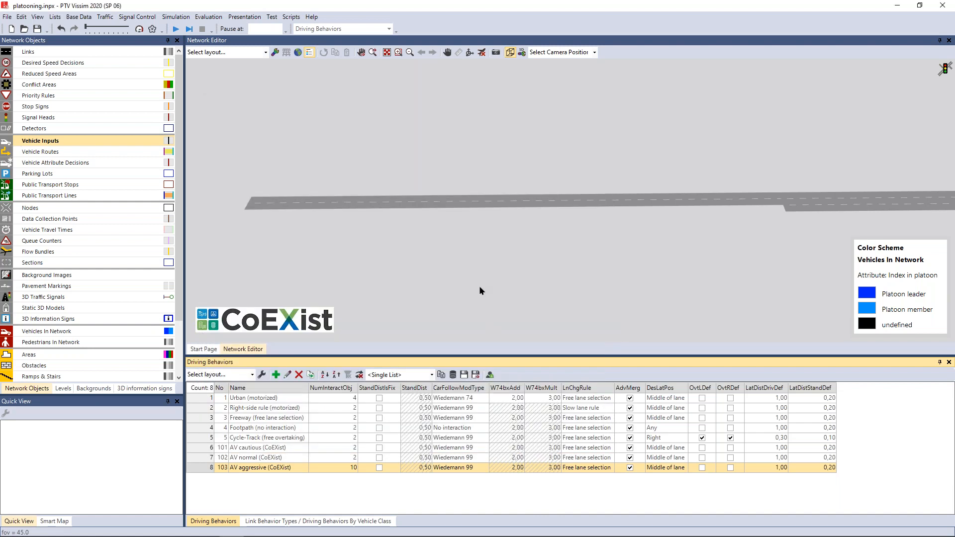
# - Run the simulation again, saving the network changes, and examine the platoons waiting at the red signal
pyautogui.hotkey('alt', 'F4')
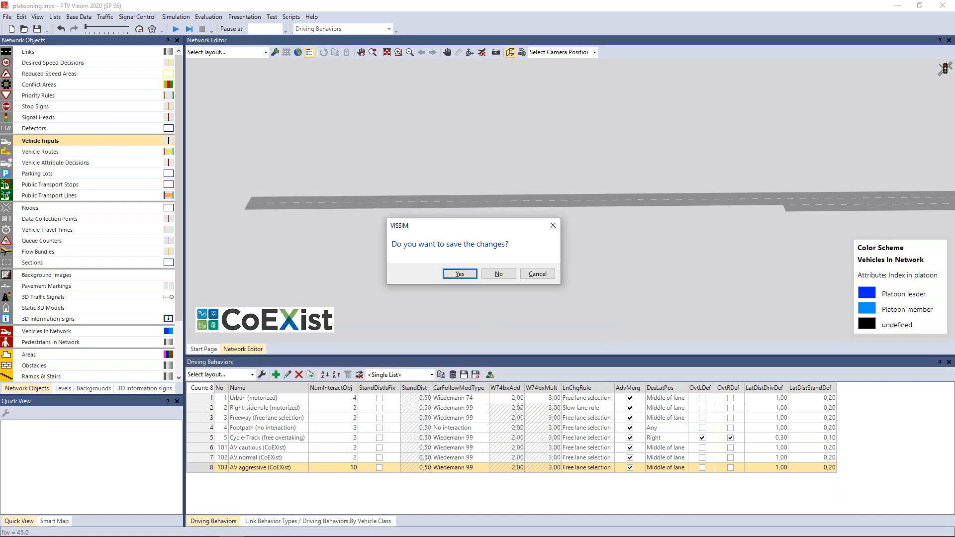
pyautogui.click(459, 273)
pyautogui.scroll(6, 279, 212)
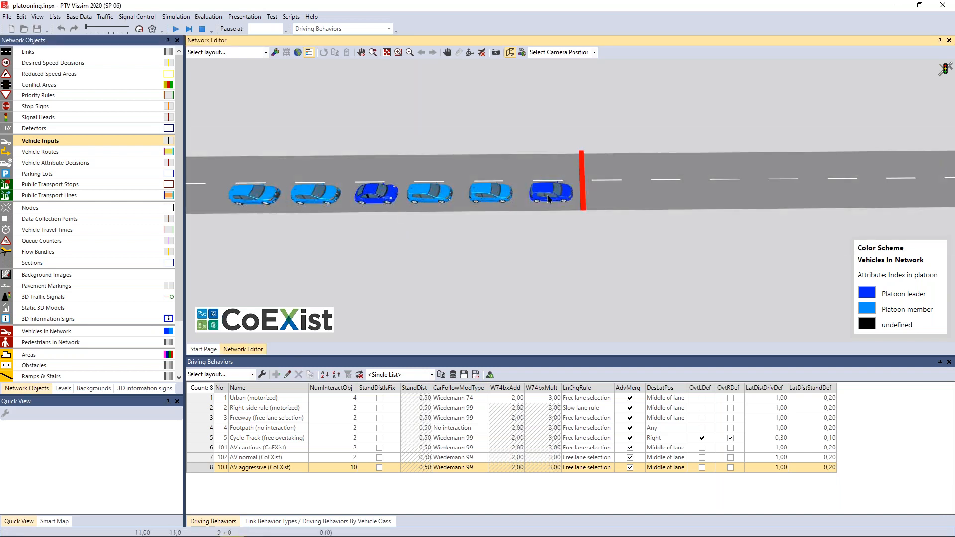
pyautogui.scroll(-2, 413, 214)
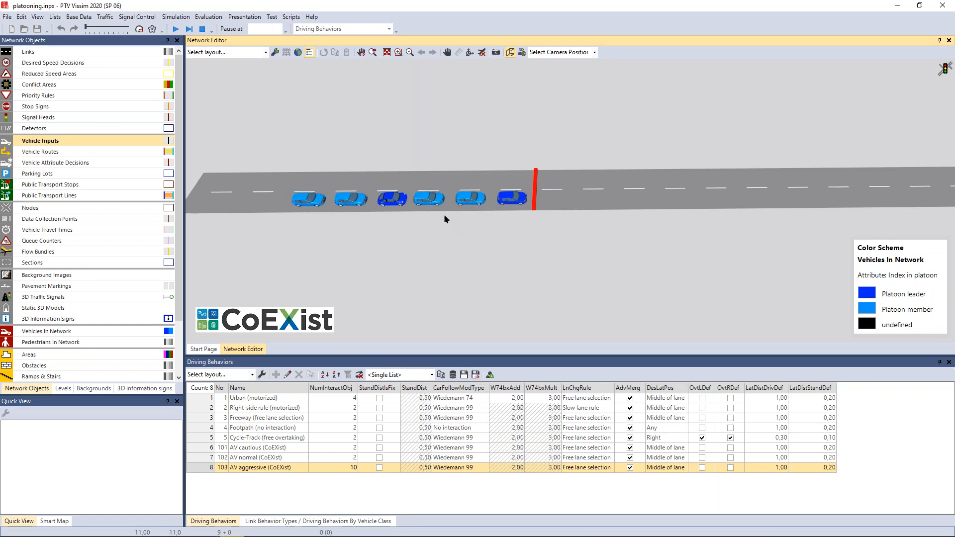
# - Enlarge the Quick View and check the platoon index of the first and second cars at the signal
pyautogui.click(508, 205)
pyautogui.moveTo(142, 394); pyautogui.dragTo(142, 278)
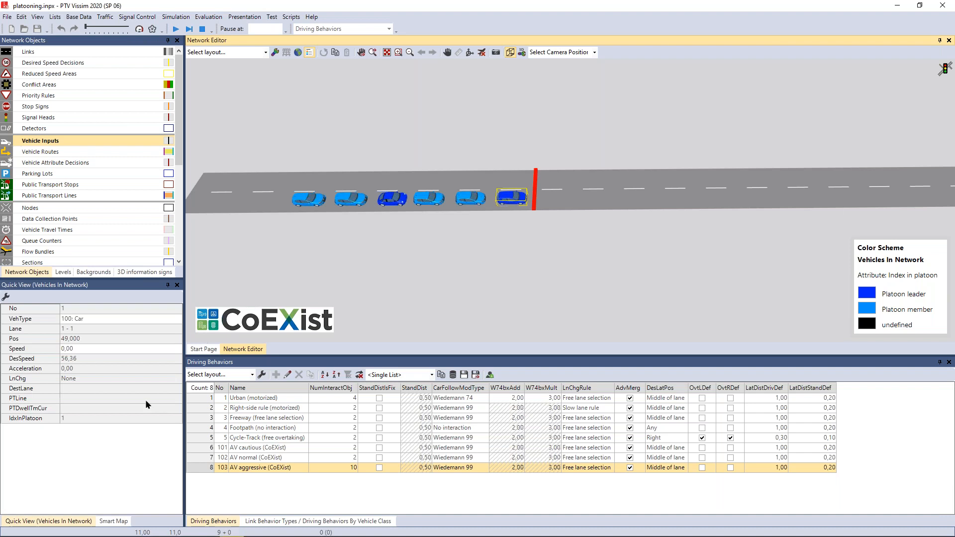
pyautogui.click(73, 418)
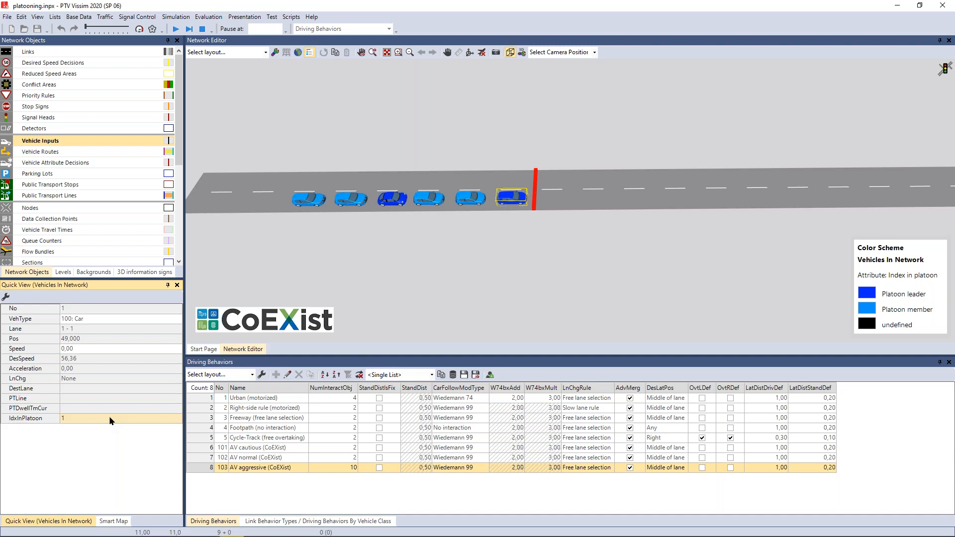
pyautogui.click(469, 197)
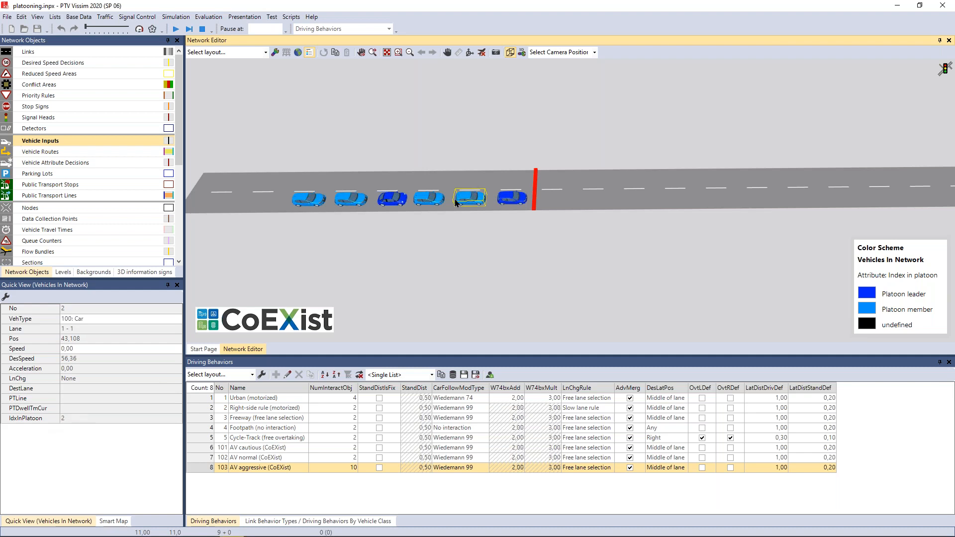
pyautogui.scroll(1, 443, 210)
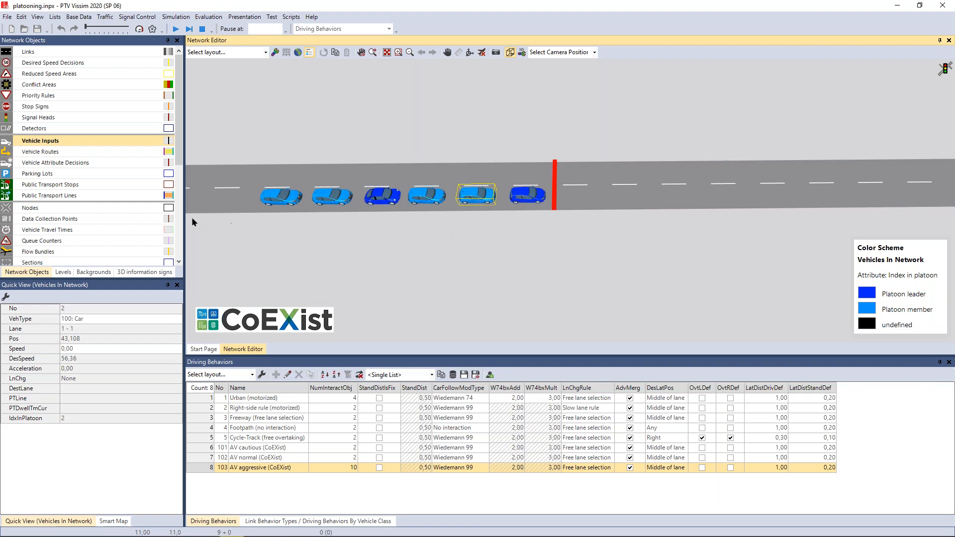
# - Inspect the Index in platoon color scheme of Vehicles In Network and its class bounds, and close it without changes
pyautogui.click(179, 220)
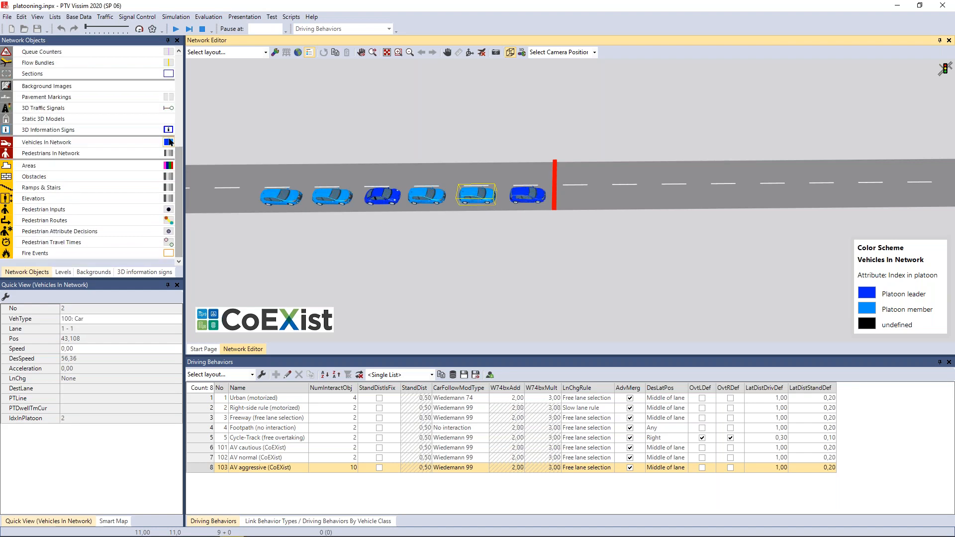
pyautogui.click(170, 143)
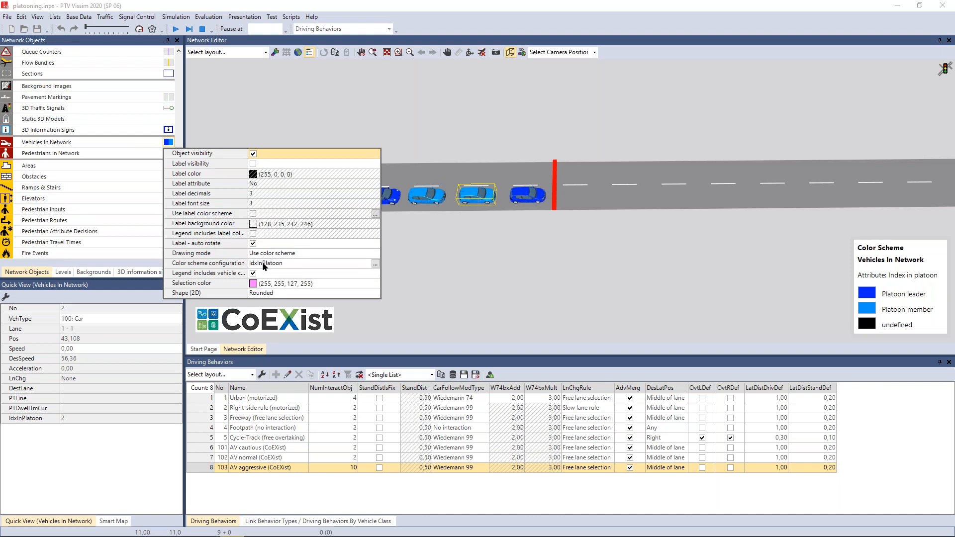
pyautogui.click(375, 263)
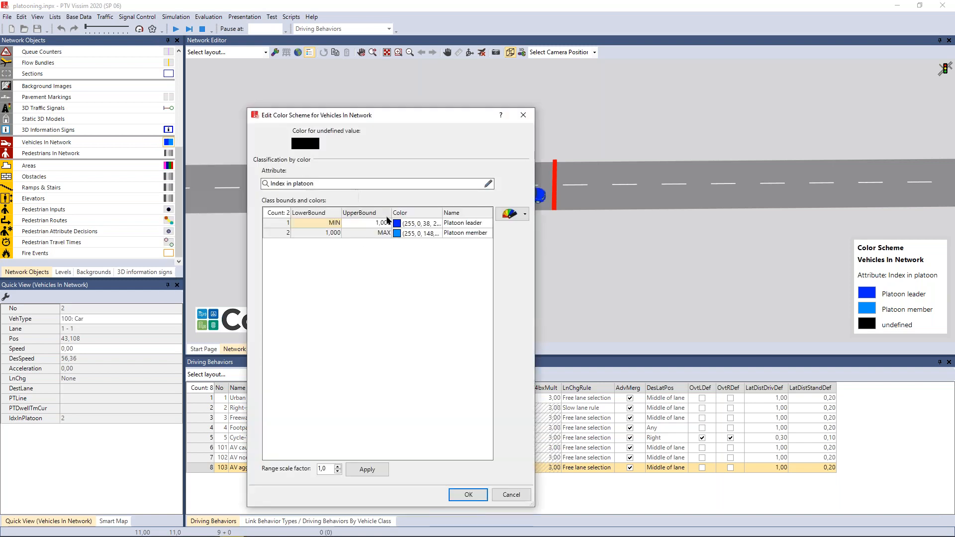
pyautogui.click(371, 222)
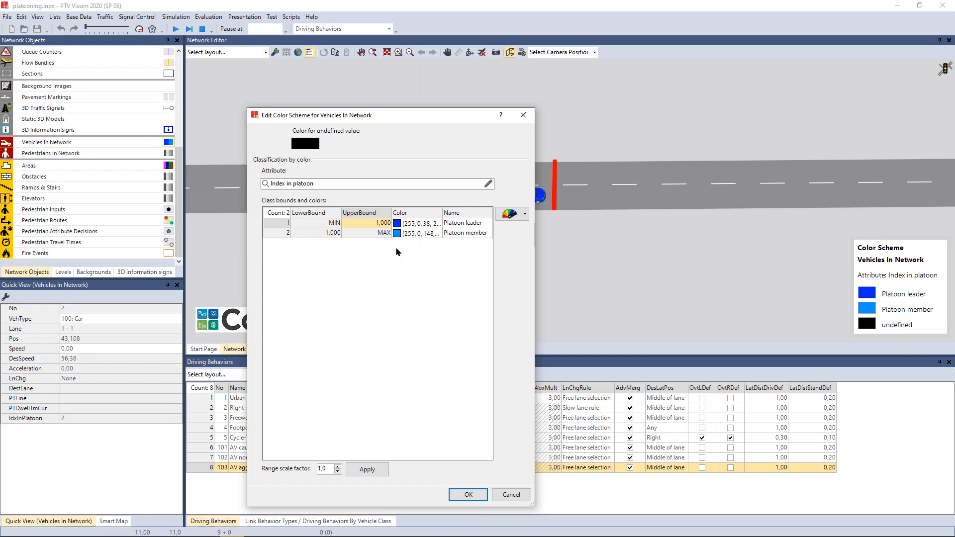
pyautogui.click(523, 115)
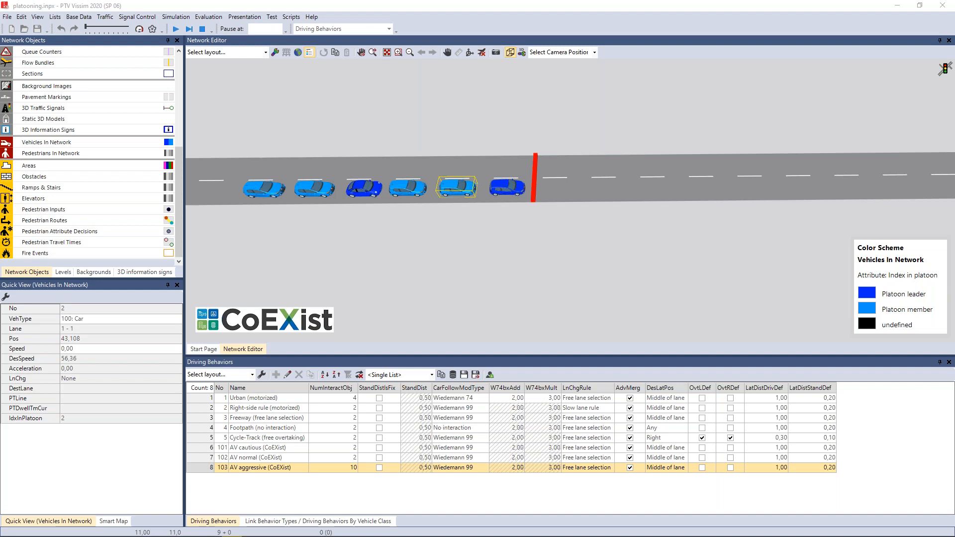
# - Try 999999 as the maximum number of vehicles per platoon in driving behavior AV aggressive (CoEXist), and restore the value to 3
pyautogui.click(300, 278)
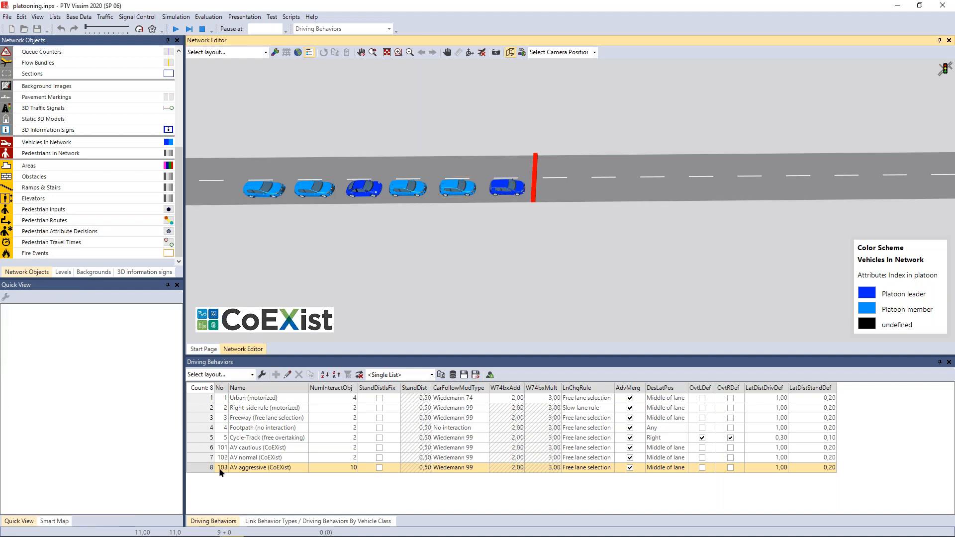
pyautogui.doubleClick(201, 466)
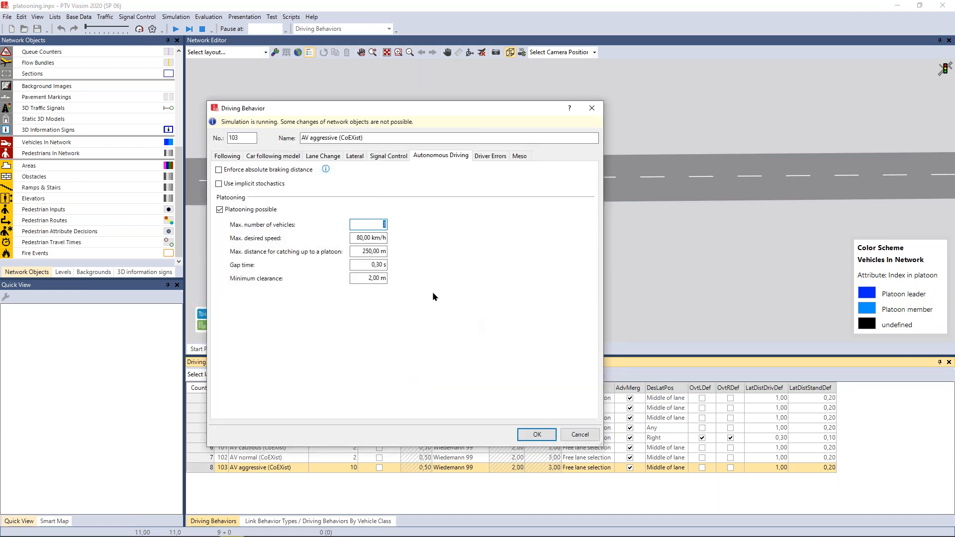
pyautogui.write('999999')
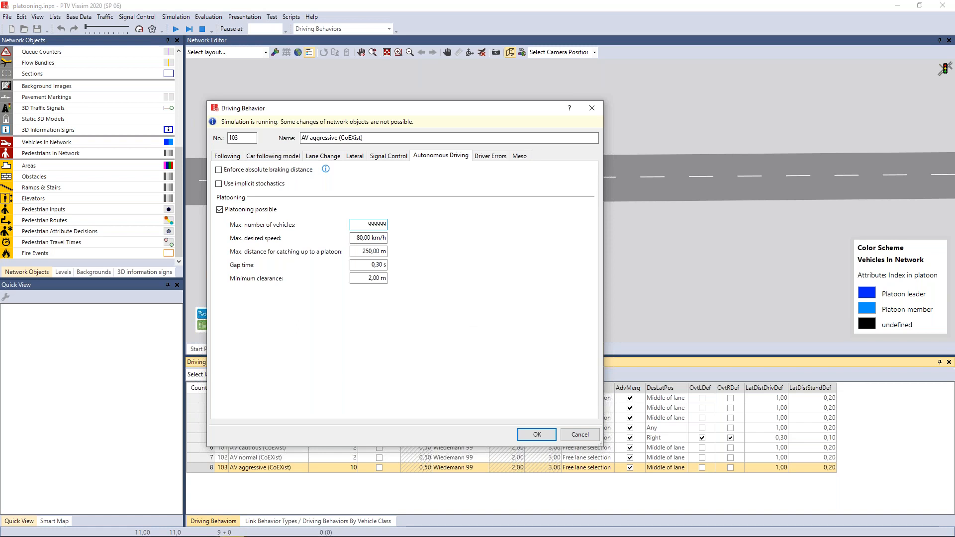
pyautogui.press('Tab')
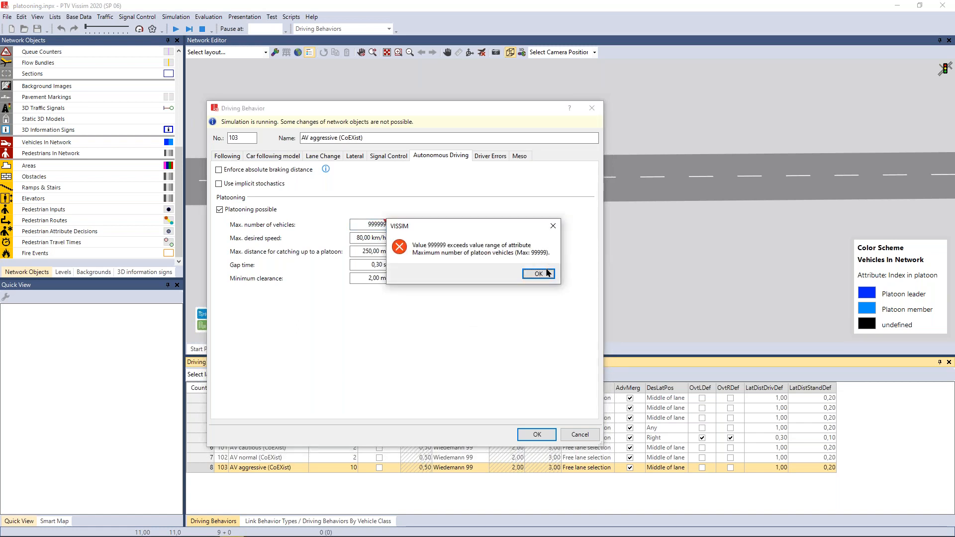
pyautogui.click(553, 226)
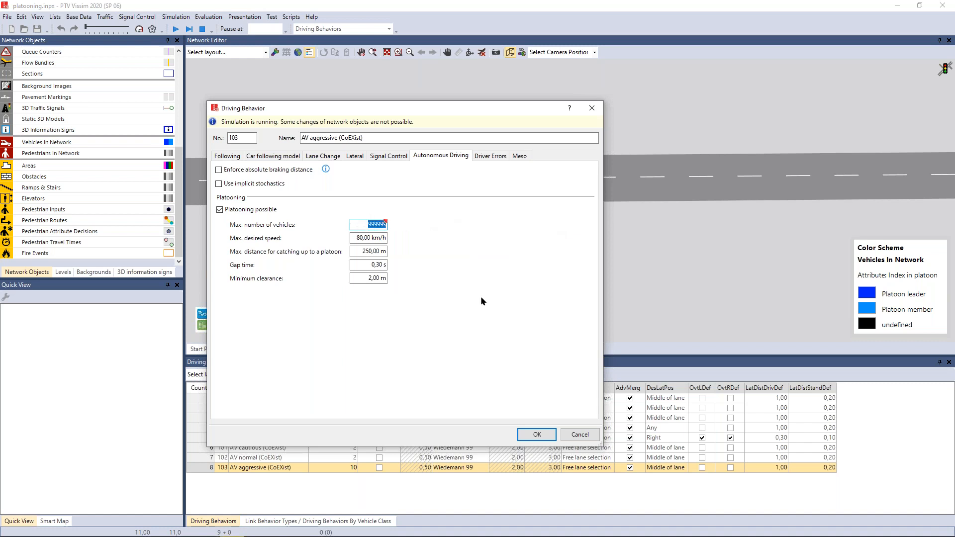
pyautogui.write('3')
pyautogui.click(530, 431)
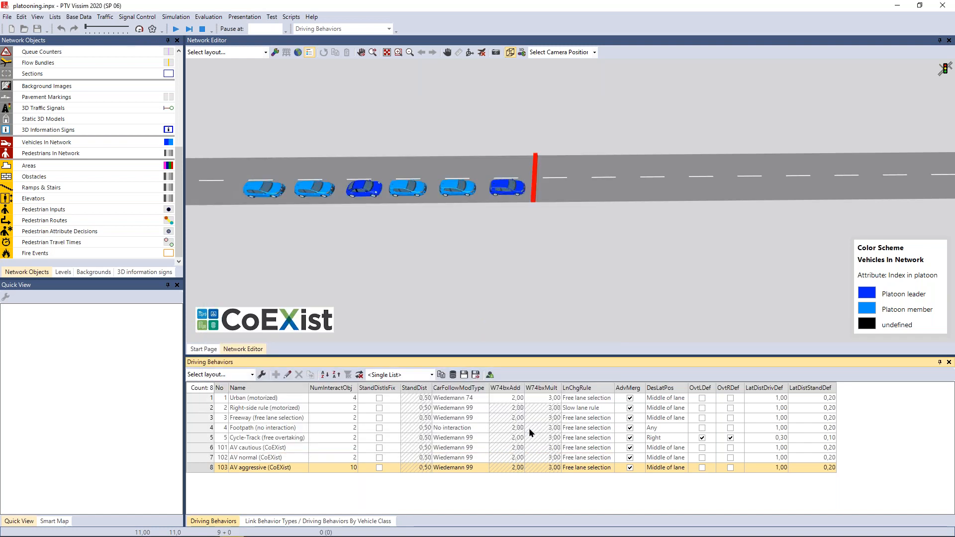
# - Stop the simulation, ignore the error report, and restart the run without saving the changes
pyautogui.click(382, 204)
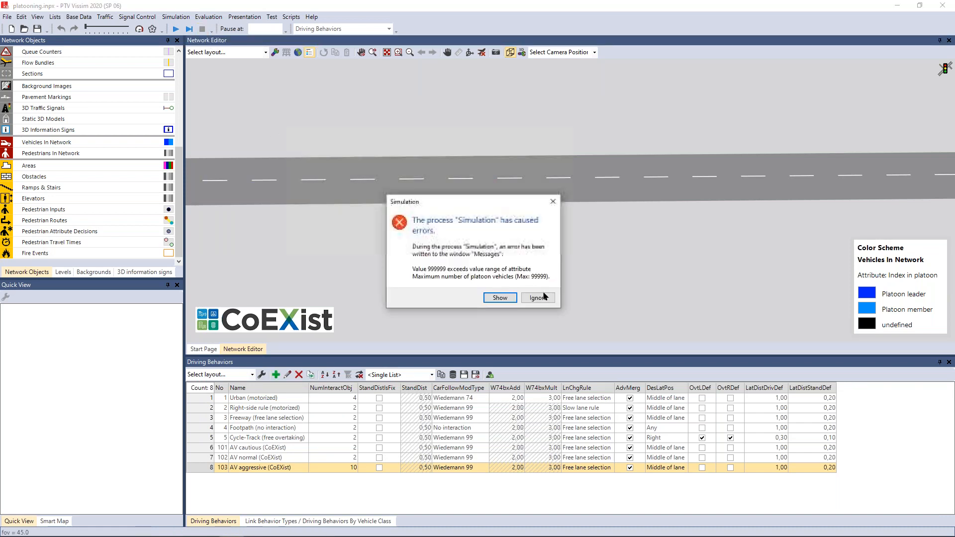
pyautogui.click(537, 298)
pyautogui.moveTo(316, 240); pyautogui.dragTo(411, 220)
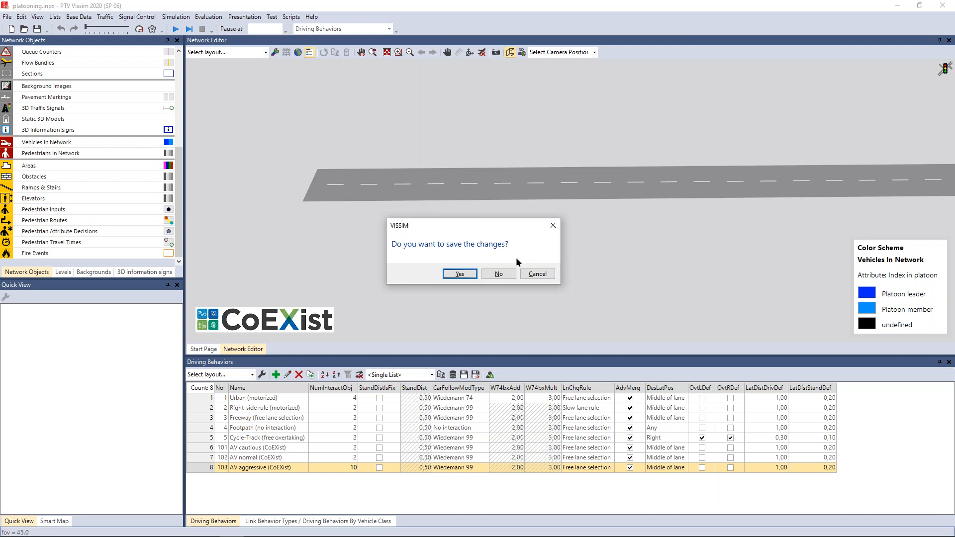
pyautogui.click(518, 274)
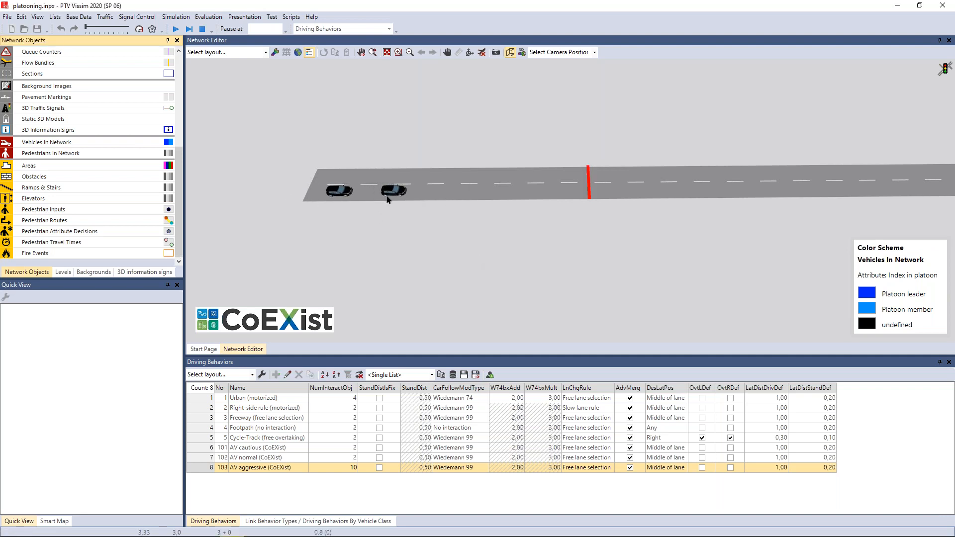
# - Check the platoon index of the first and second cars as they enter the road
pyautogui.click(411, 196)
pyautogui.click(412, 196)
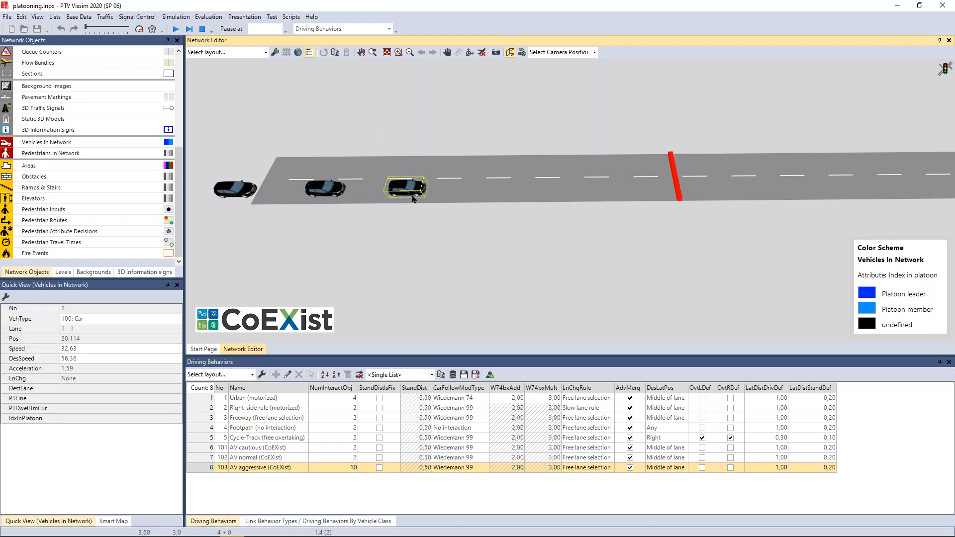
pyautogui.click(331, 194)
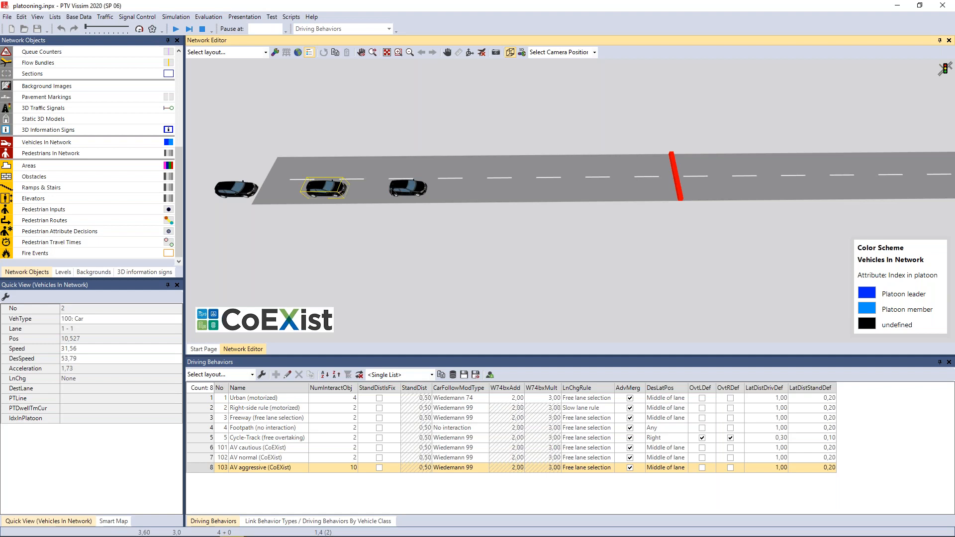
pyautogui.scroll(2, 394, 190)
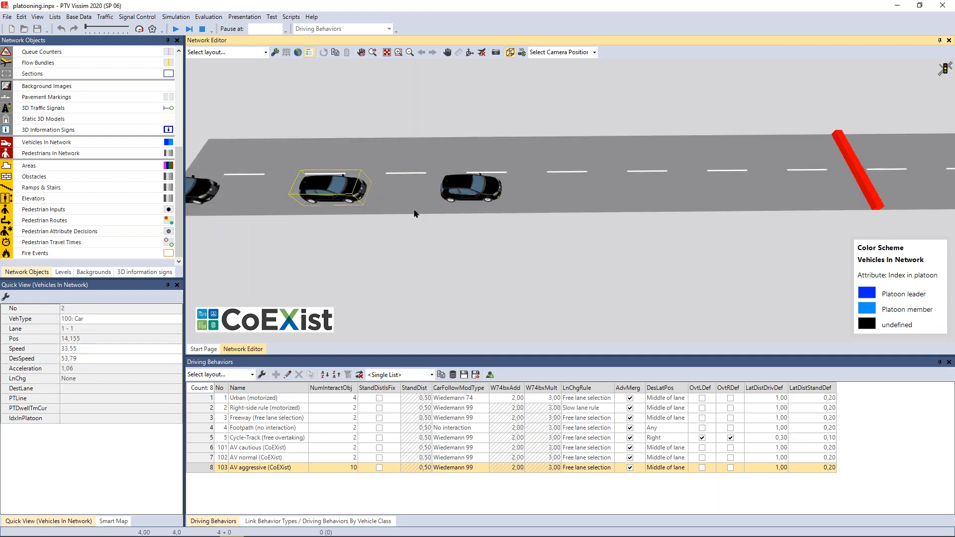
pyautogui.moveTo(416, 214); pyautogui.dragTo(468, 210)
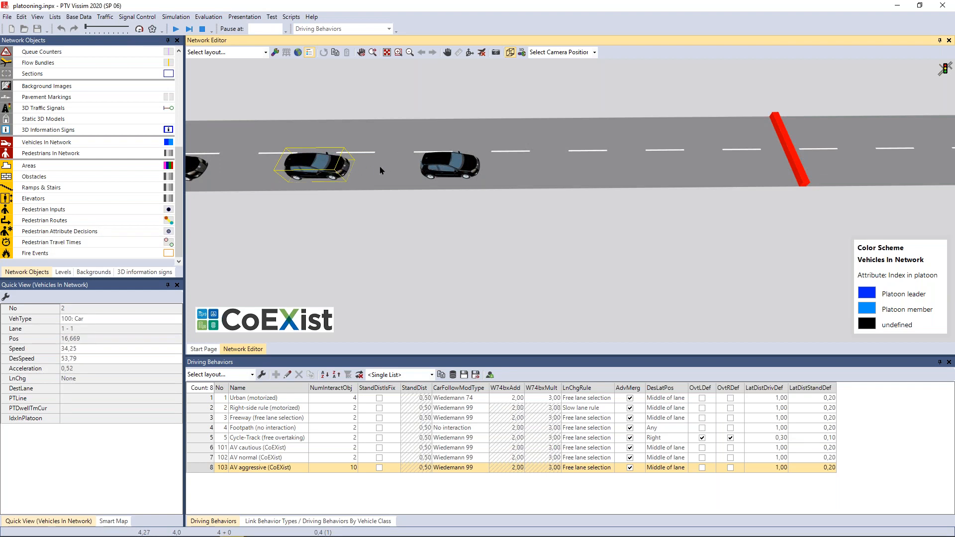
# - Continue the simulation until the first cars platoon at the red signal, and review the platooning settings of AV aggressive (CoEXist)
pyautogui.press('F5')
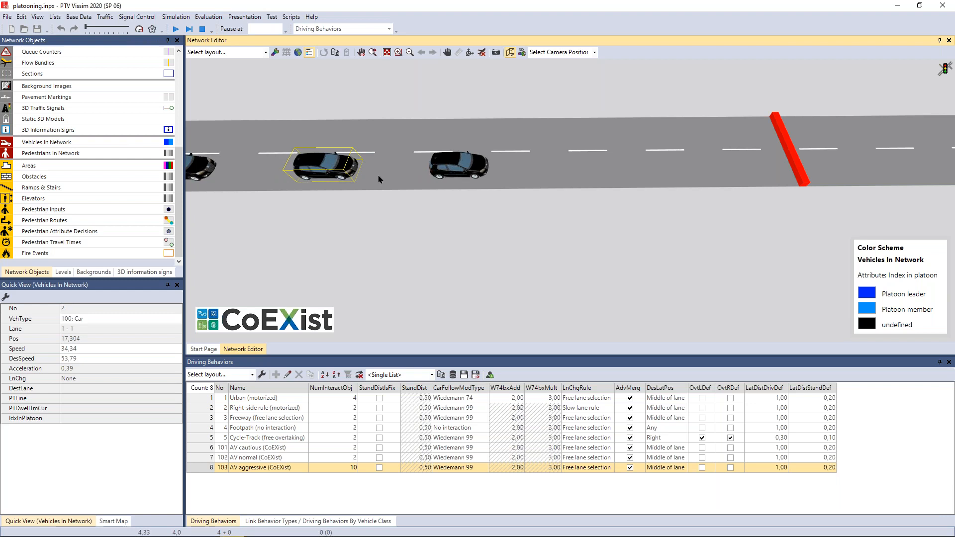
pyautogui.moveTo(641, 183); pyautogui.dragTo(420, 221)
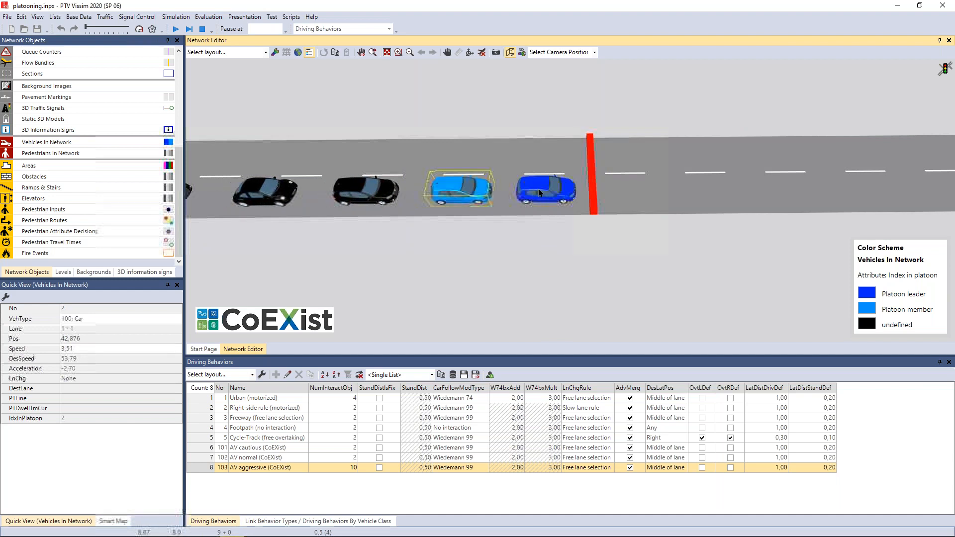
pyautogui.scroll(1, 476, 201)
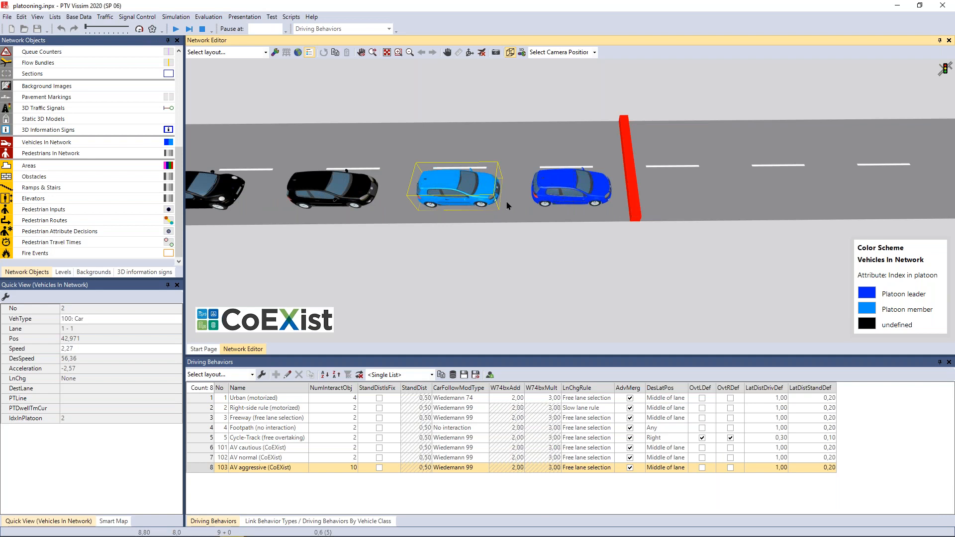
pyautogui.doubleClick(204, 468)
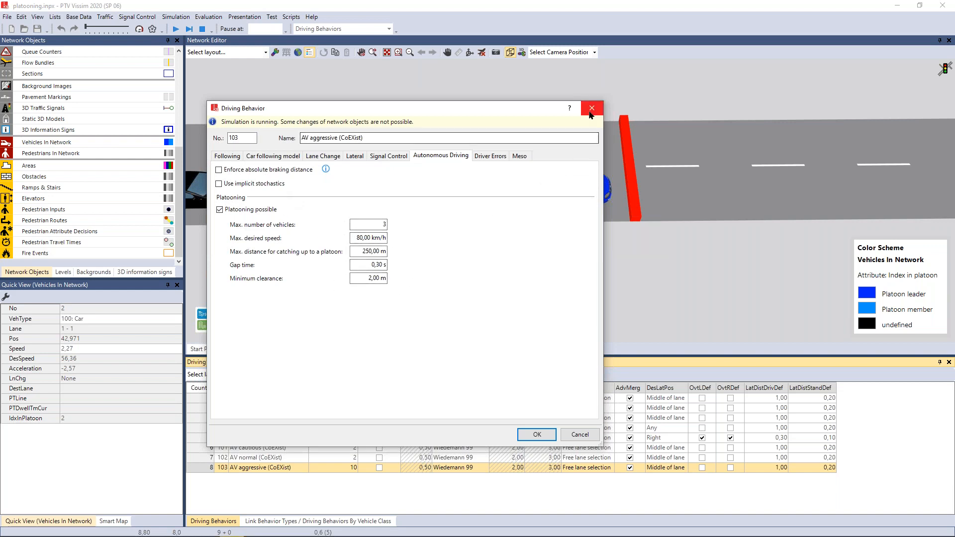
pyautogui.press('Escape')
# - Advance the simulation until the third car joins the platoon, and check its platoon index
pyautogui.click(569, 186)
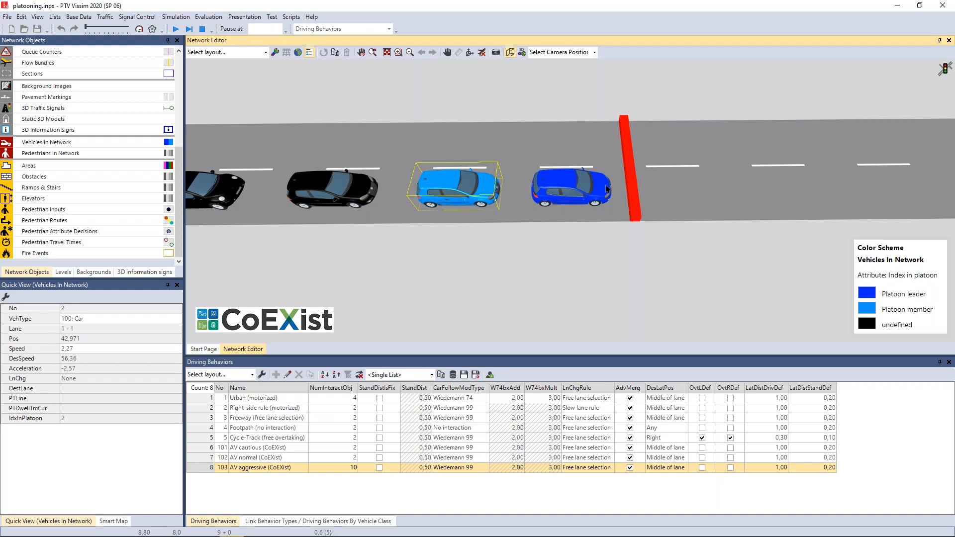
pyautogui.click(367, 191)
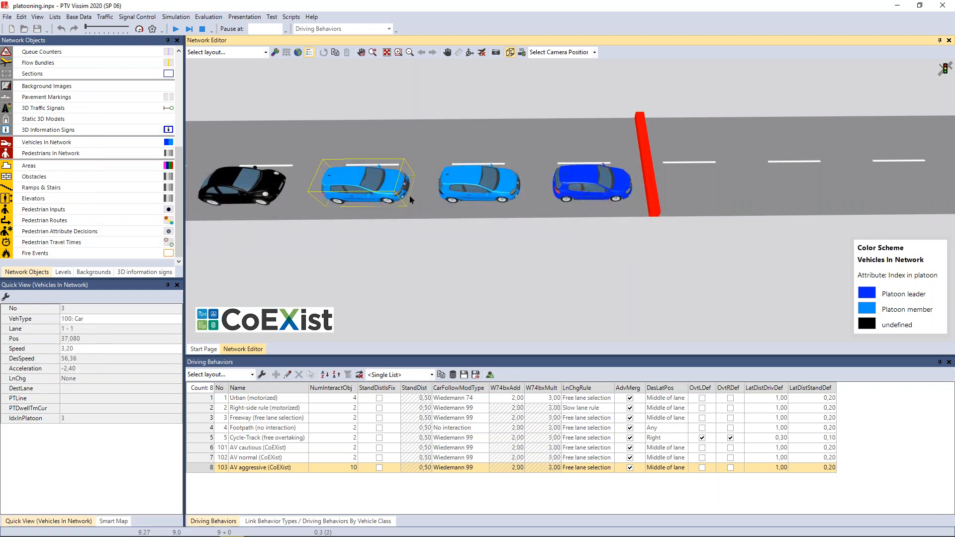
pyautogui.press('Left')
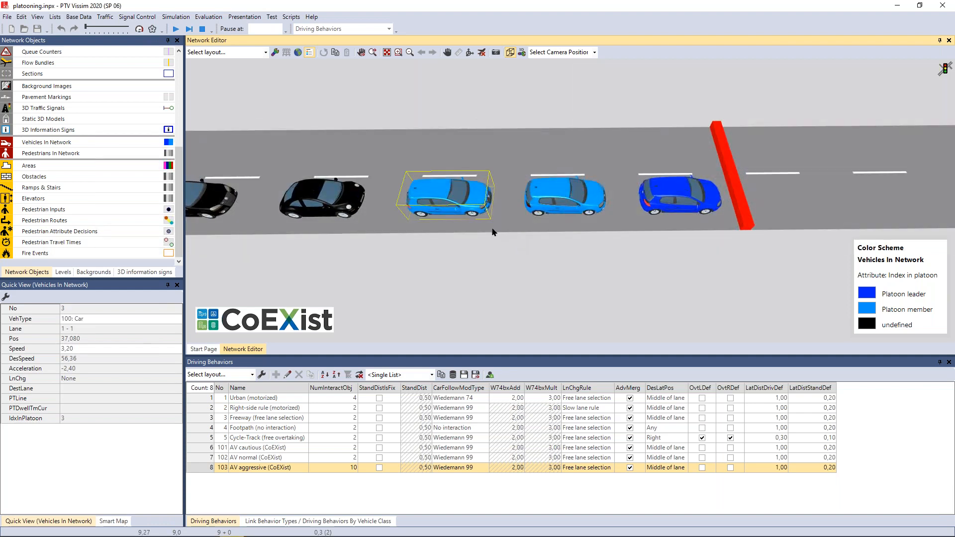
pyautogui.moveTo(509, 251); pyautogui.dragTo(537, 240)
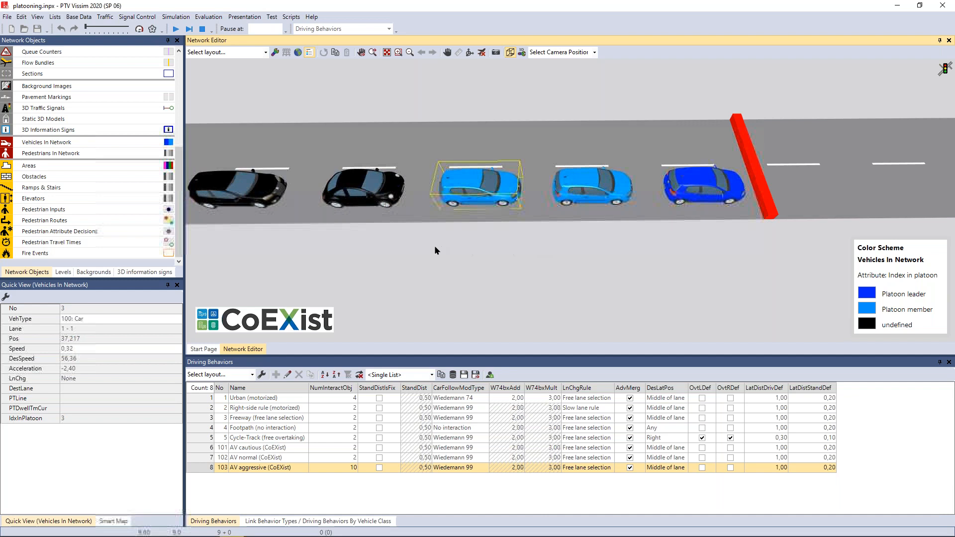
# - Advance the simulation until a second platoon forms, and check the platoon index of its member and its leader
pyautogui.moveTo(331, 213); pyautogui.dragTo(454, 219)
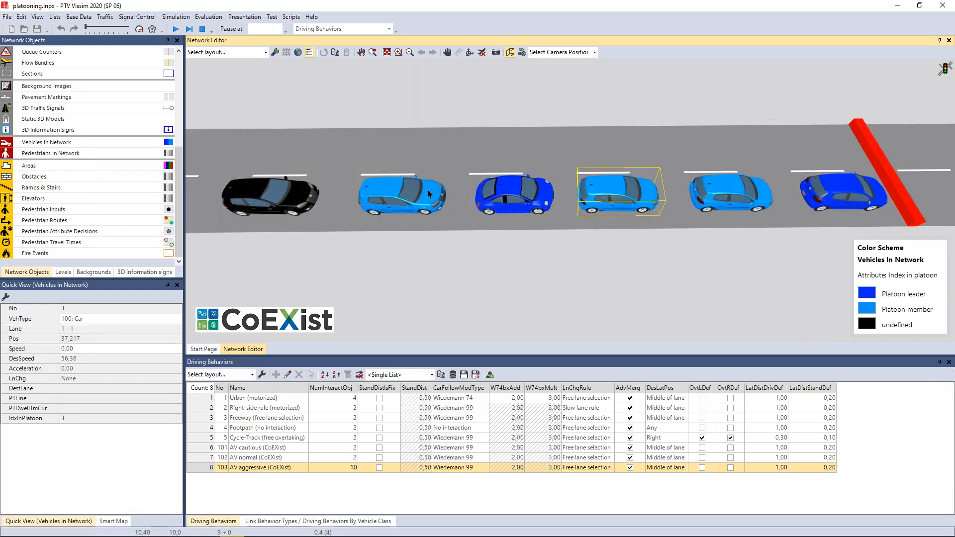
pyautogui.click(396, 187)
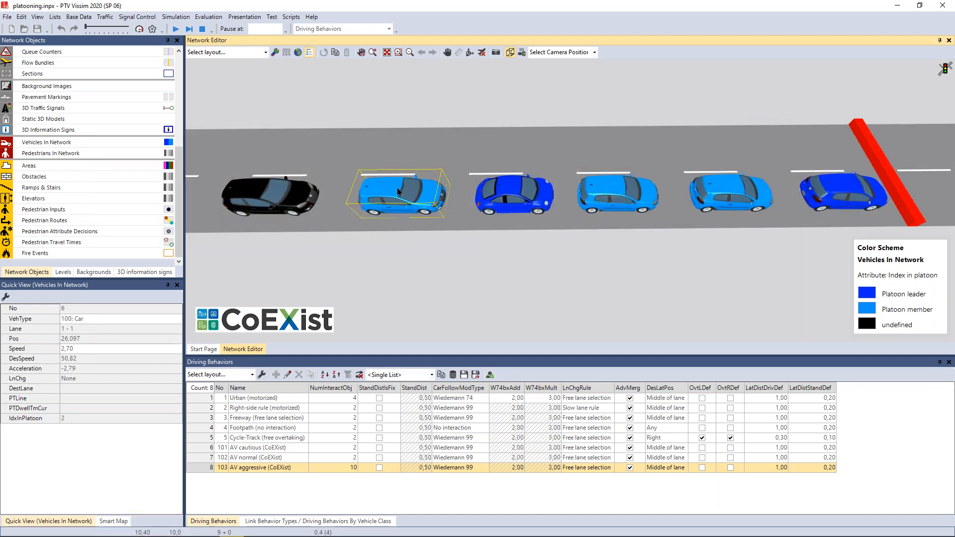
pyautogui.click(500, 207)
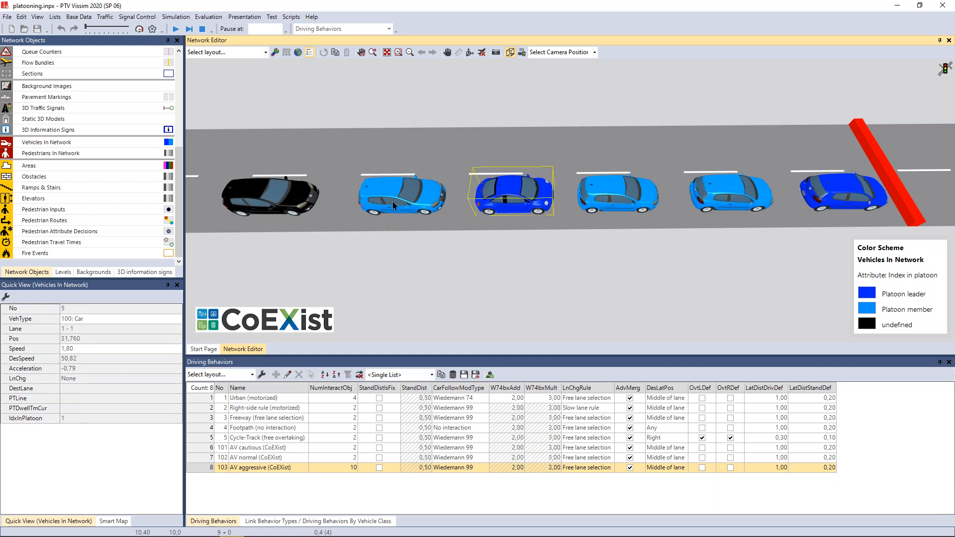
pyautogui.scroll(-2, 387, 205)
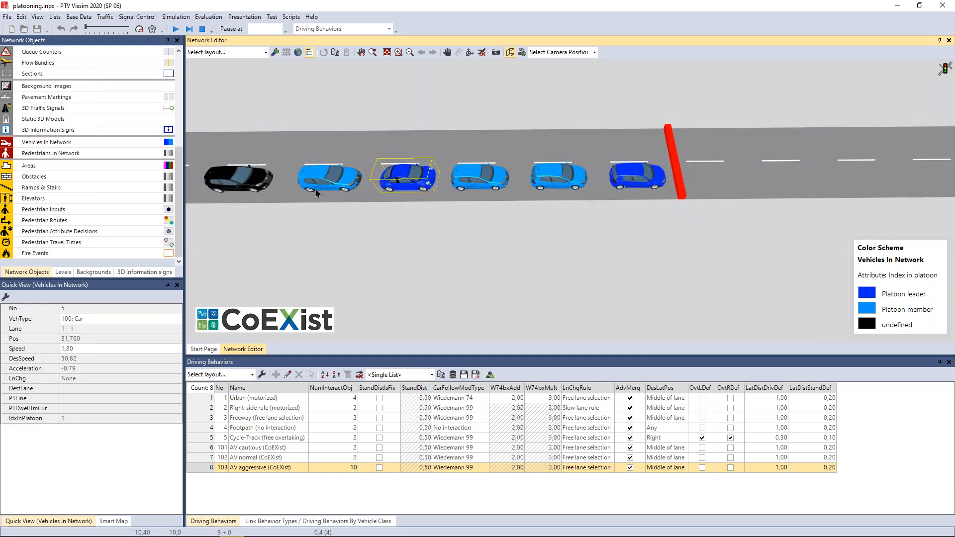
pyautogui.scroll(-1, 320, 172)
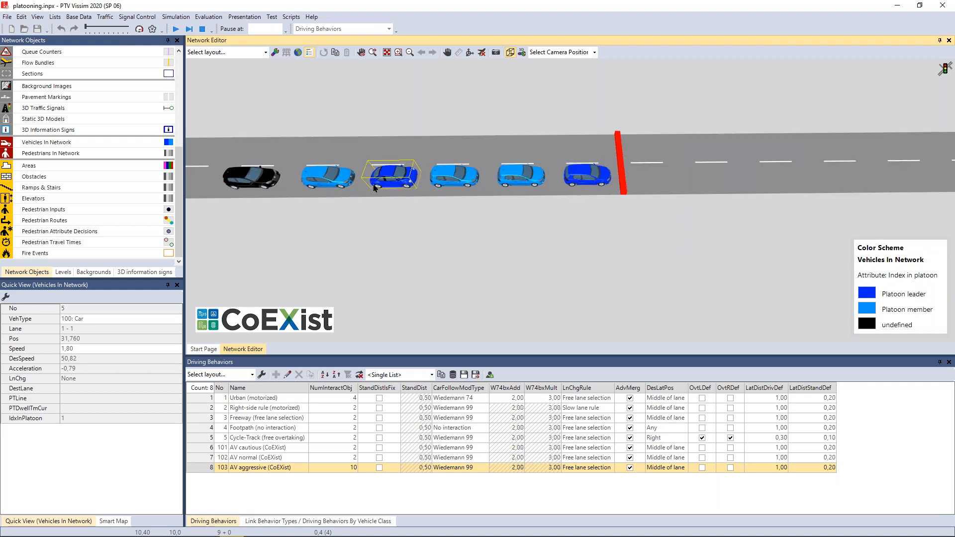
pyautogui.moveTo(373, 202); pyautogui.dragTo(330, 248)
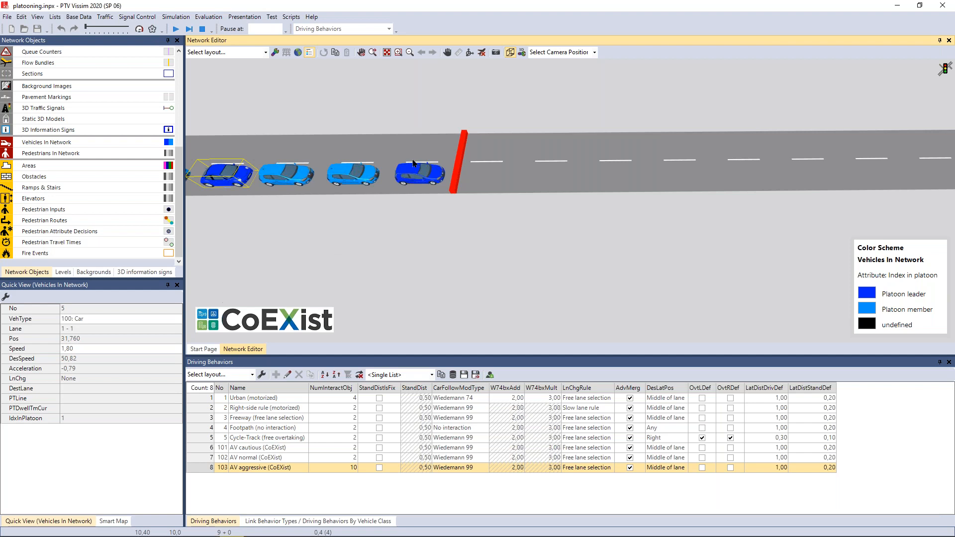
# - Compare the attributes of the leader and the second car of the platoon waiting at the red signal
pyautogui.scroll(3, 415, 163)
pyautogui.click(313, 172)
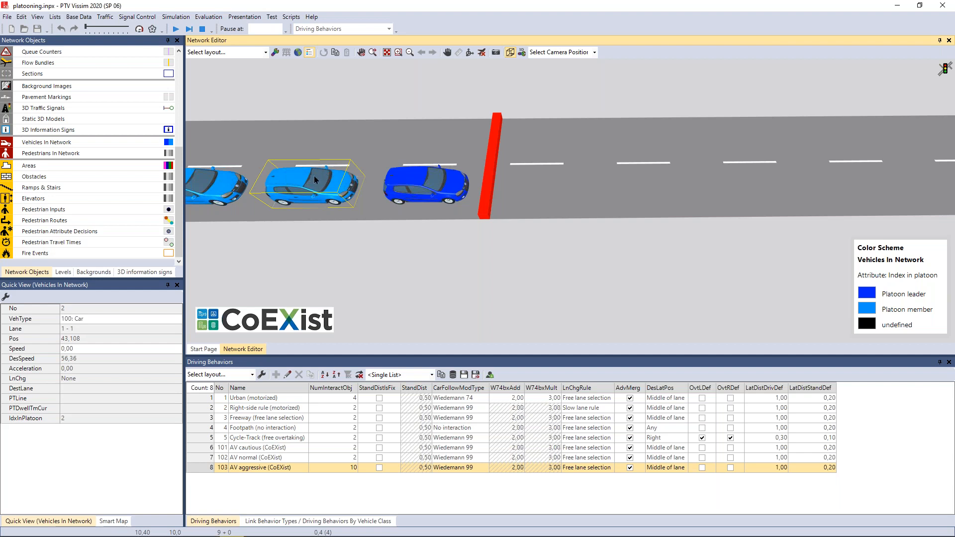
pyautogui.click(437, 186)
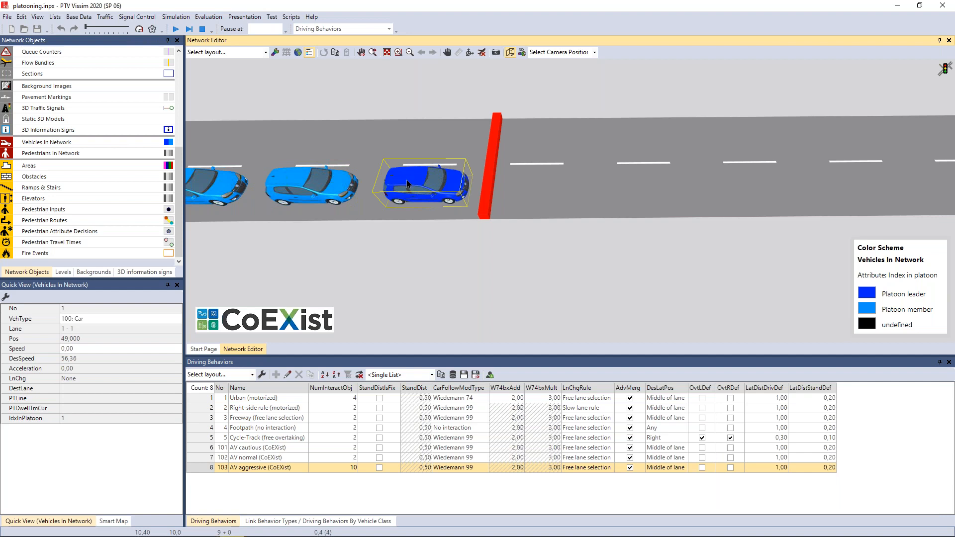
pyautogui.click(340, 194)
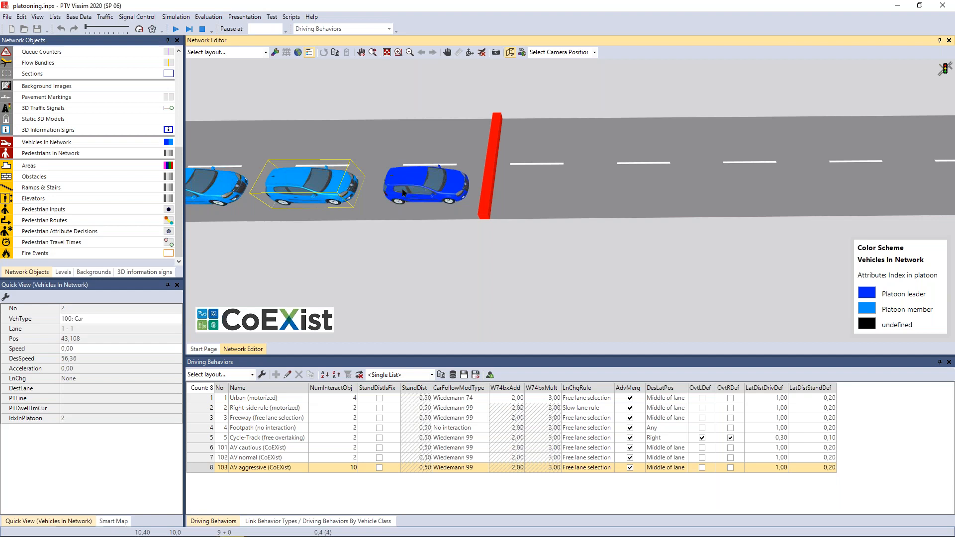
pyautogui.click(432, 187)
pyautogui.click(342, 192)
pyautogui.scroll(3, 321, 196)
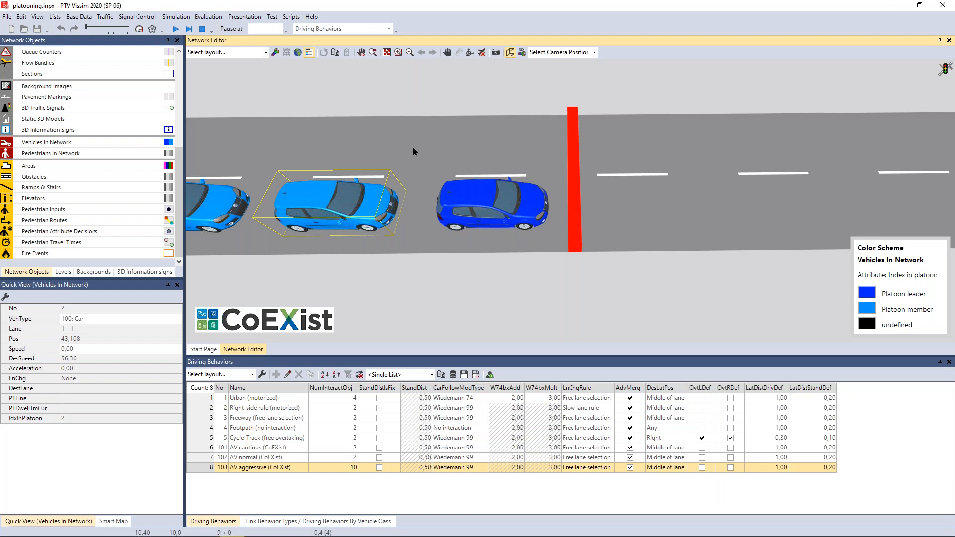
# - View the whole queue at the signal, clear the vehicle selection, and stop the simulation
pyautogui.scroll(-3, 419, 149)
pyautogui.scroll(-2, 407, 149)
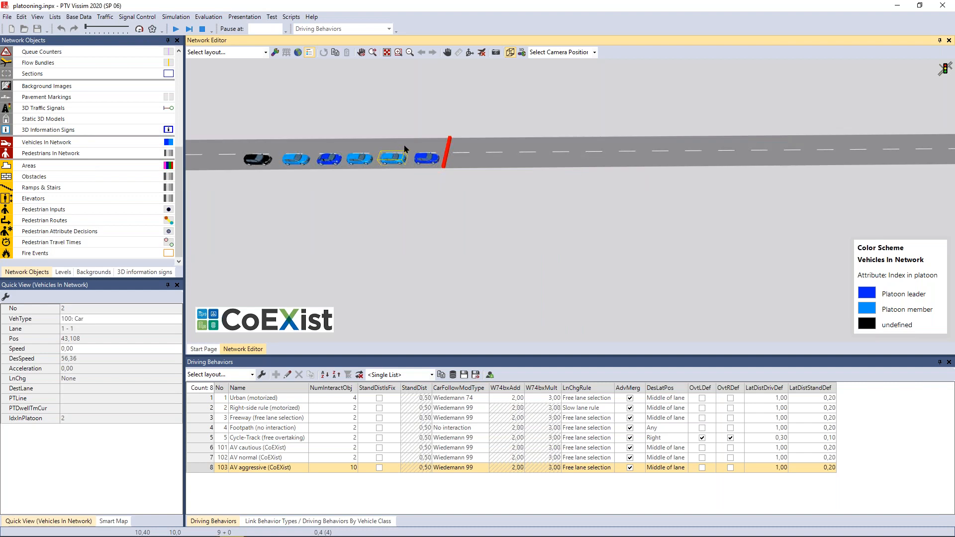
pyautogui.scroll(-1, 405, 148)
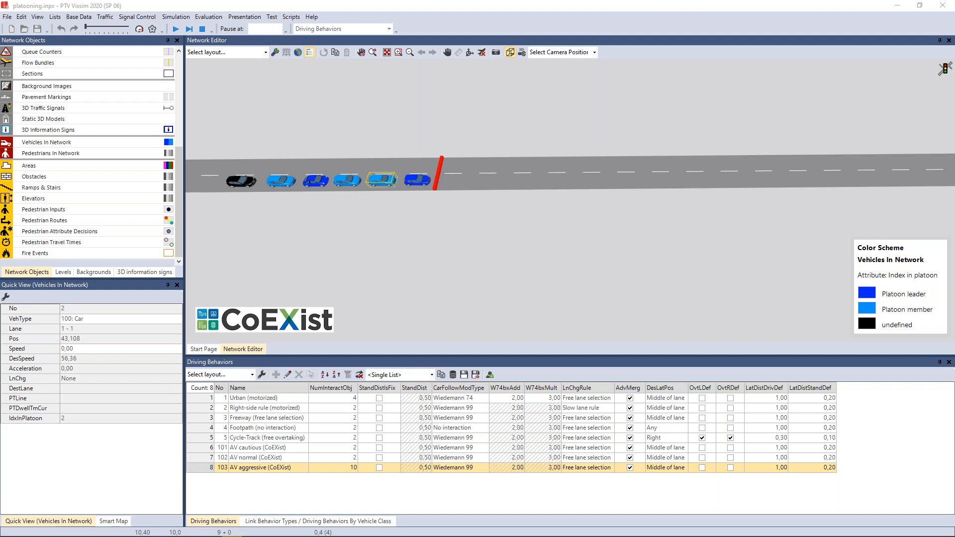
pyautogui.click(377, 258)
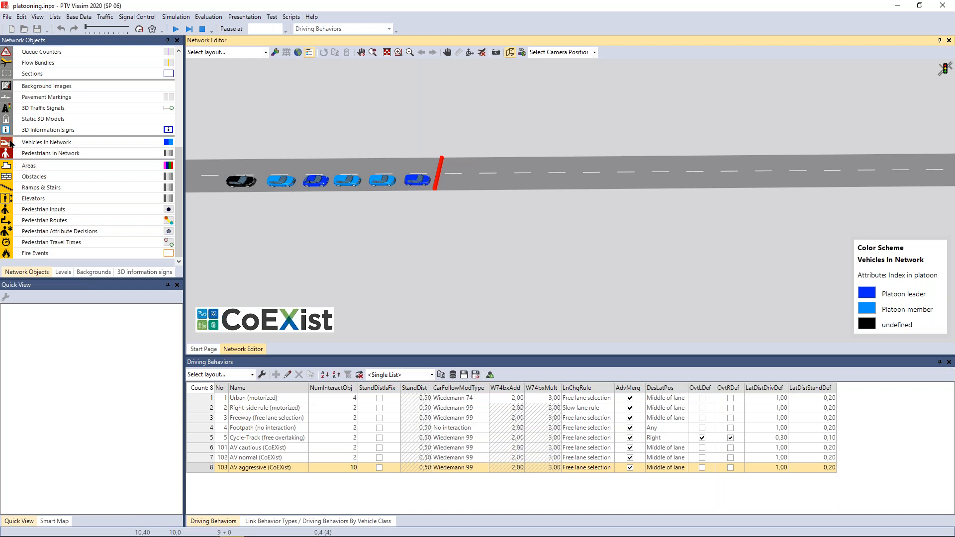
pyautogui.click(202, 29)
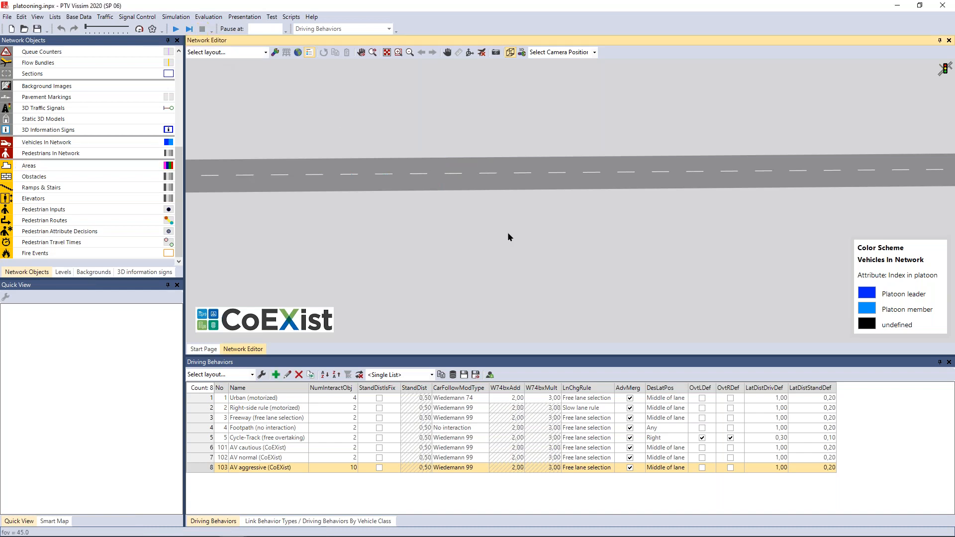
# - Switch to File Explorer and look through the workshop's Examples folder for the platooning examples, then return to Vissim
pyautogui.scroll(-2, 509, 237)
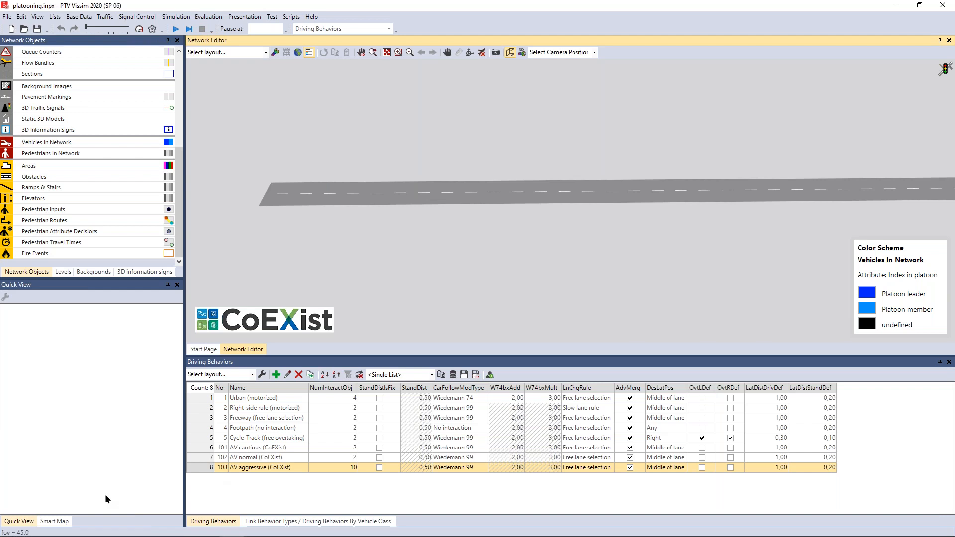
pyautogui.hotkey('alt', 'Tab')
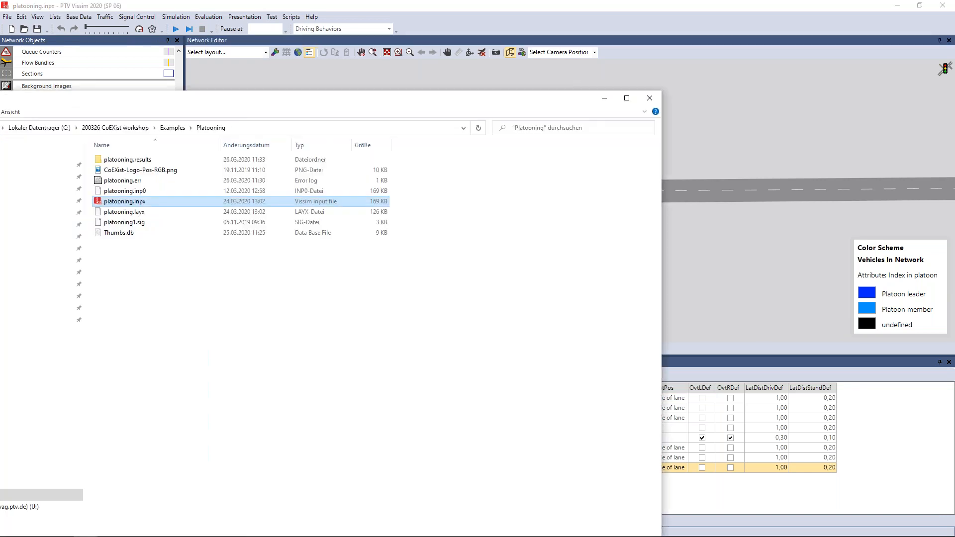
pyautogui.click(174, 128)
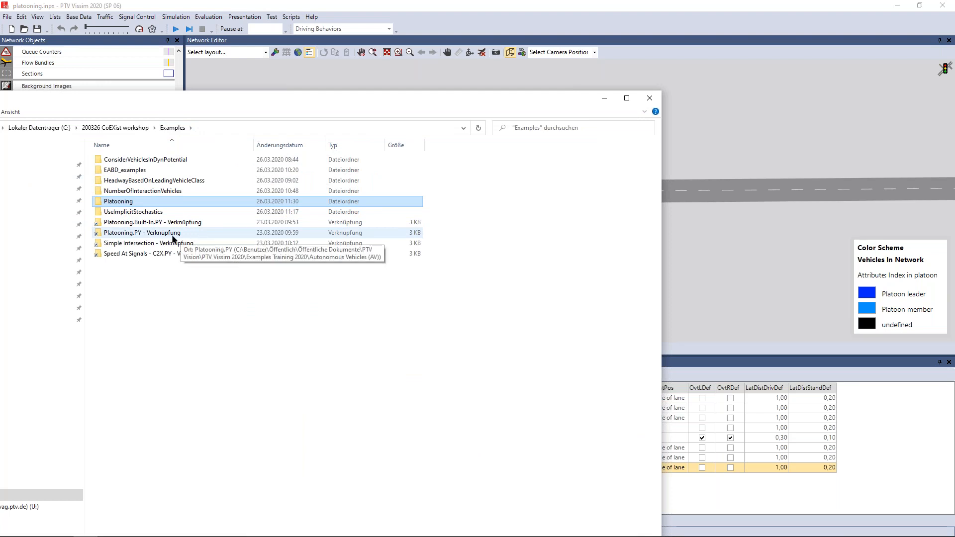
pyautogui.click(604, 98)
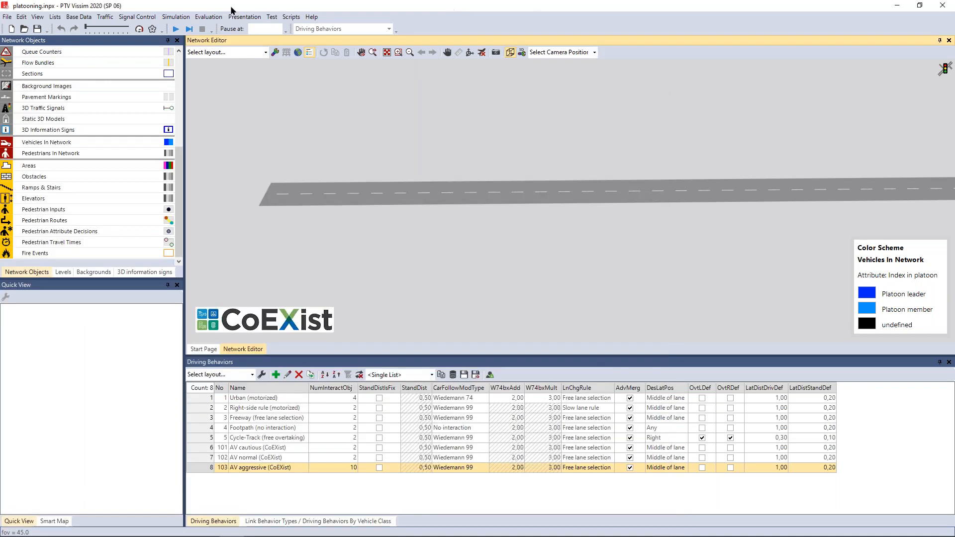
pyautogui.click(24, 29)
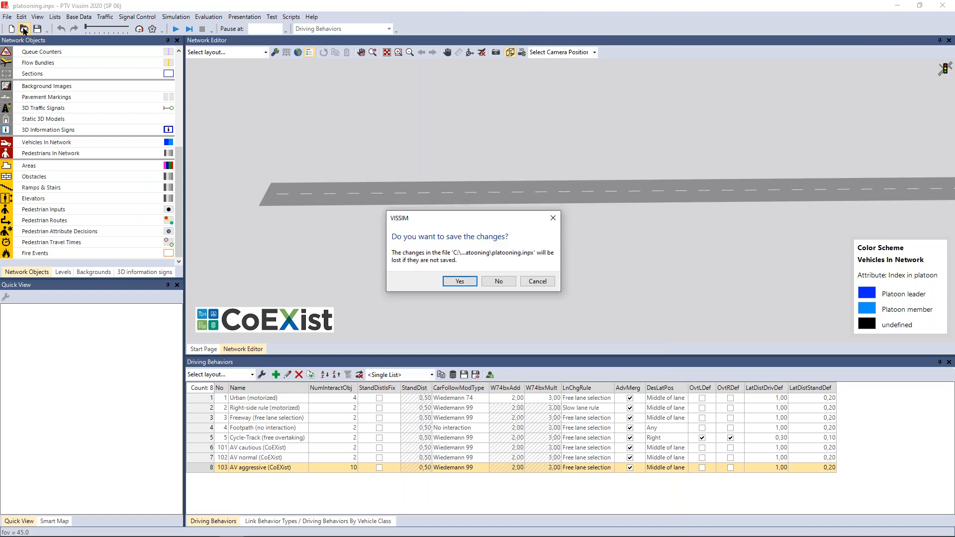
pyautogui.click(495, 279)
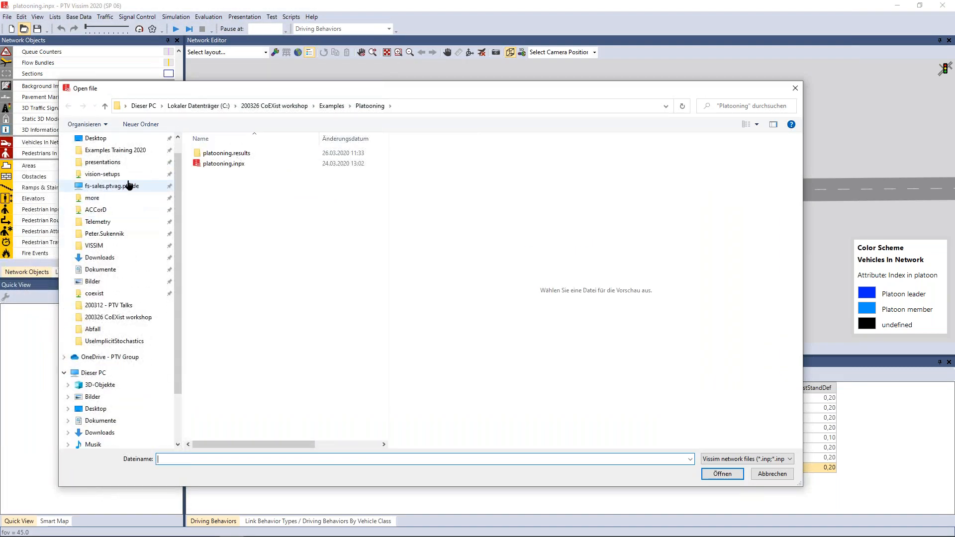
pyautogui.click(110, 170)
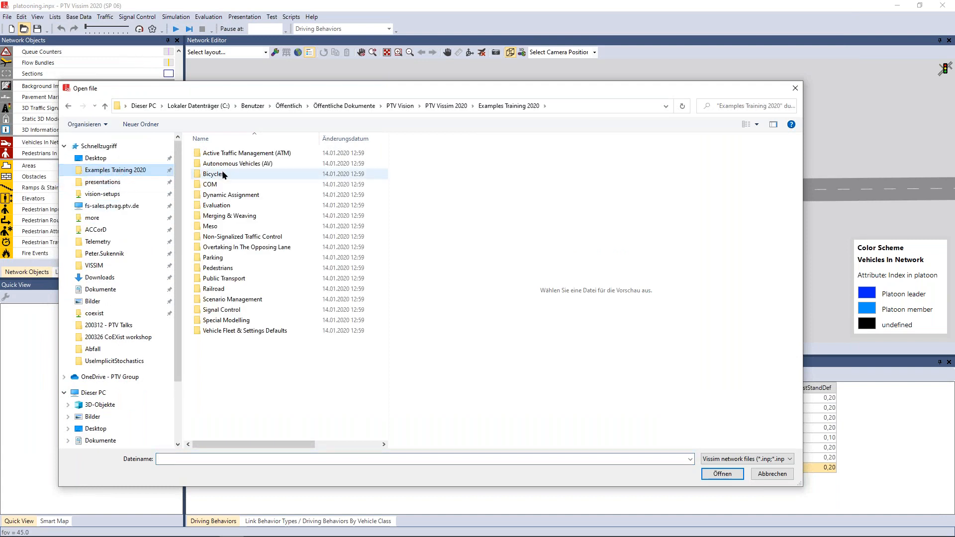
pyautogui.click(561, 106)
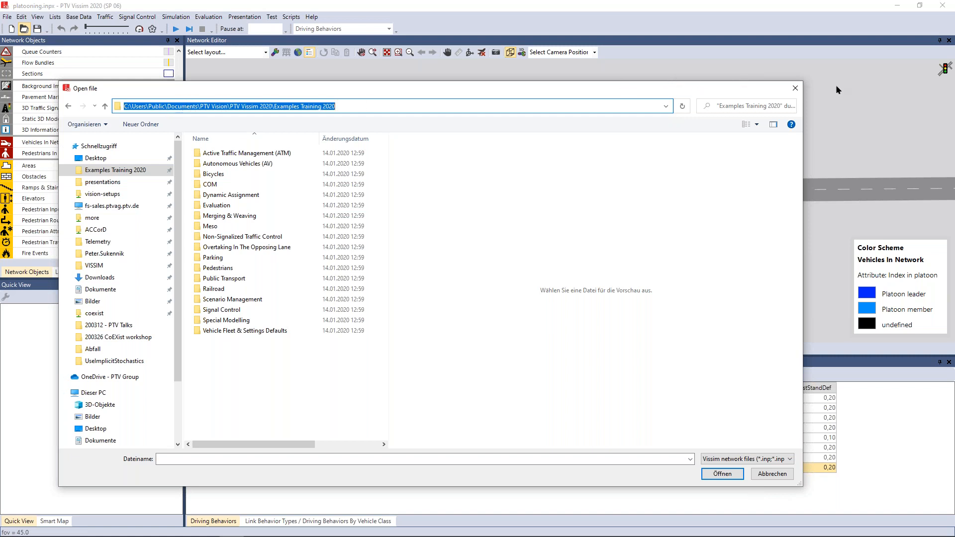
pyautogui.click(794, 88)
# - Open the installed training examples directory and go to its Autonomous Vehicles (AV) folder
pyautogui.click(311, 17)
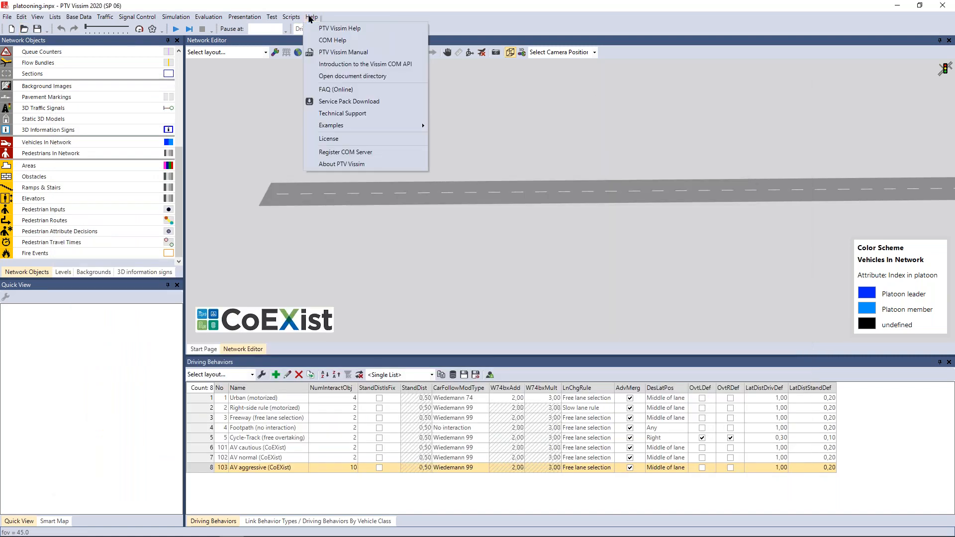
pyautogui.moveTo(382, 131)
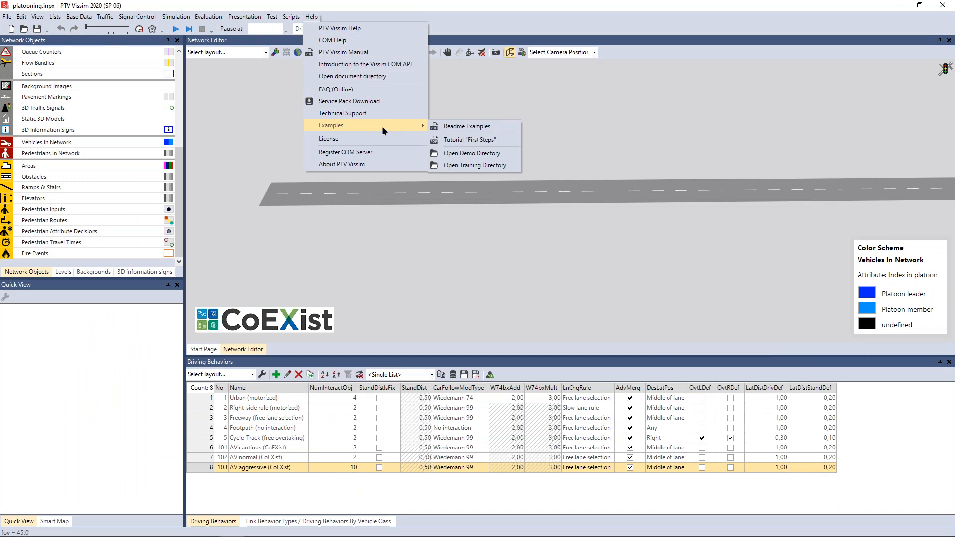
pyautogui.click(467, 168)
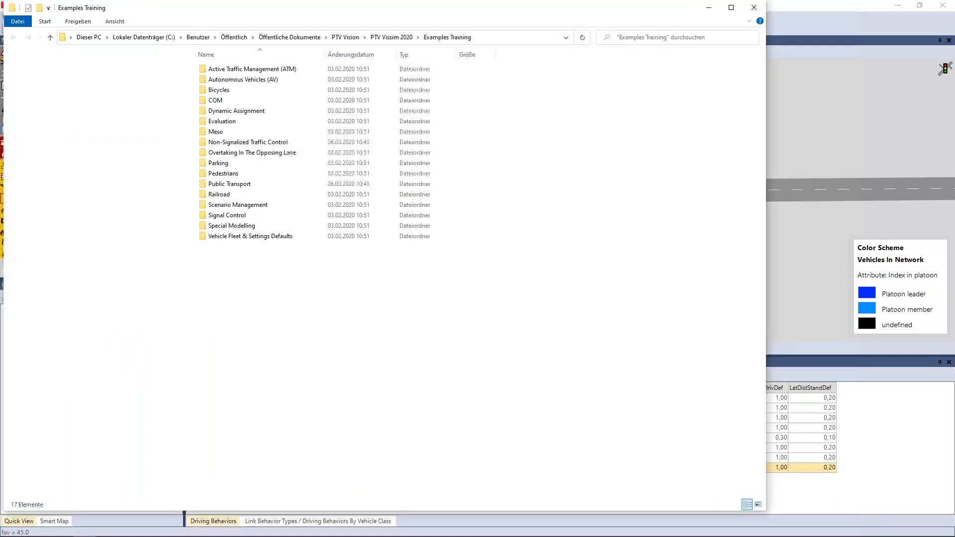
pyautogui.doubleClick(242, 80)
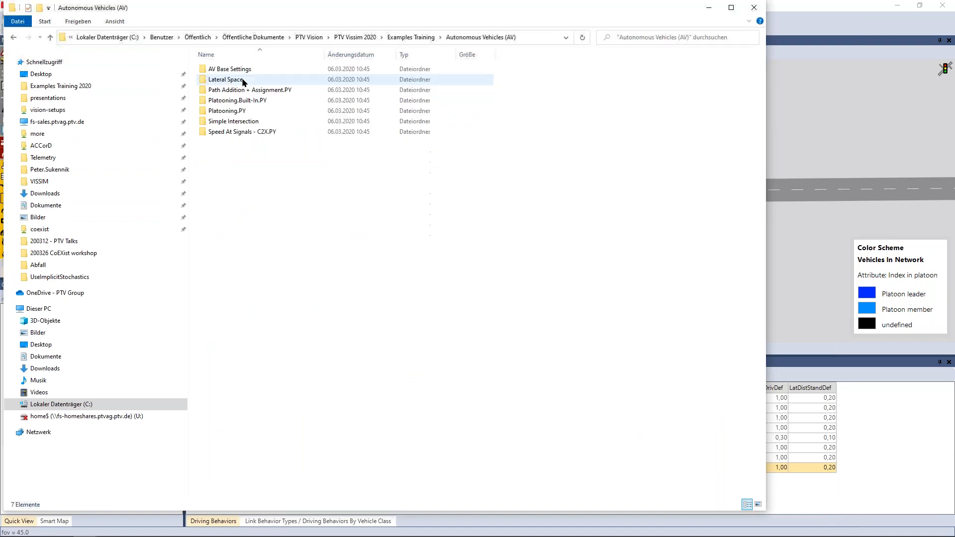
# - Load the Platooning network from the Platooning.Built-In.PY folder into Vissim, discarding the changes to the current network
pyautogui.click(230, 103)
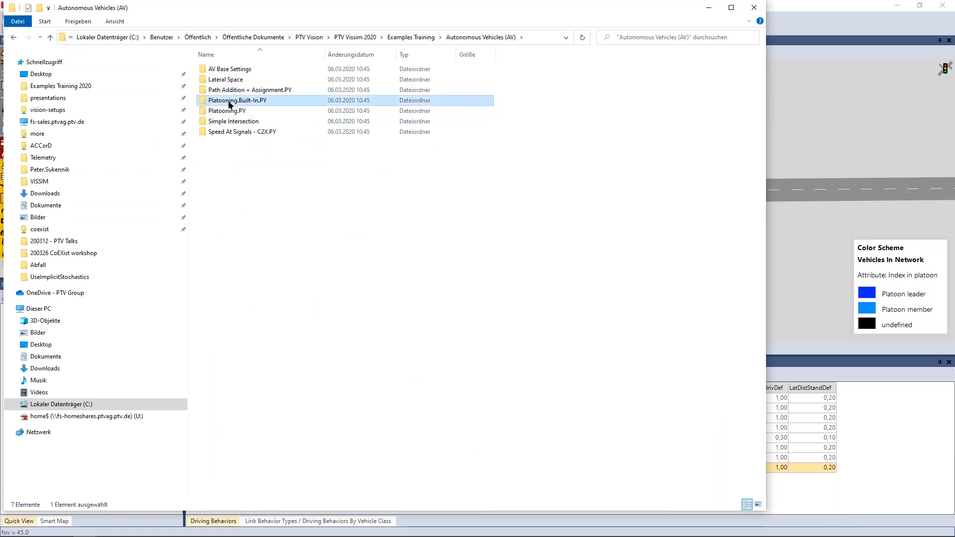
pyautogui.doubleClick(229, 101)
pyautogui.click(233, 91)
pyautogui.moveTo(232, 91); pyautogui.dragTo(816, 95)
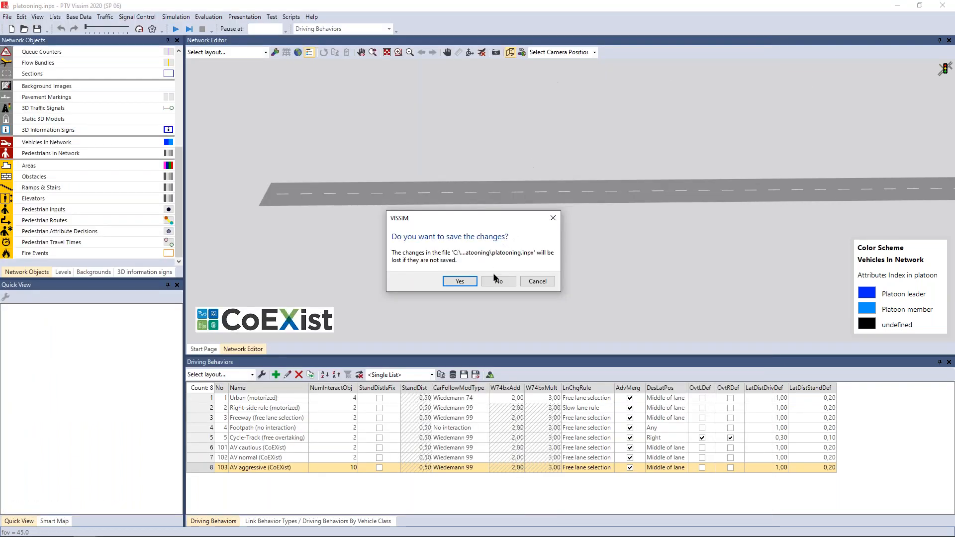
pyautogui.click(496, 280)
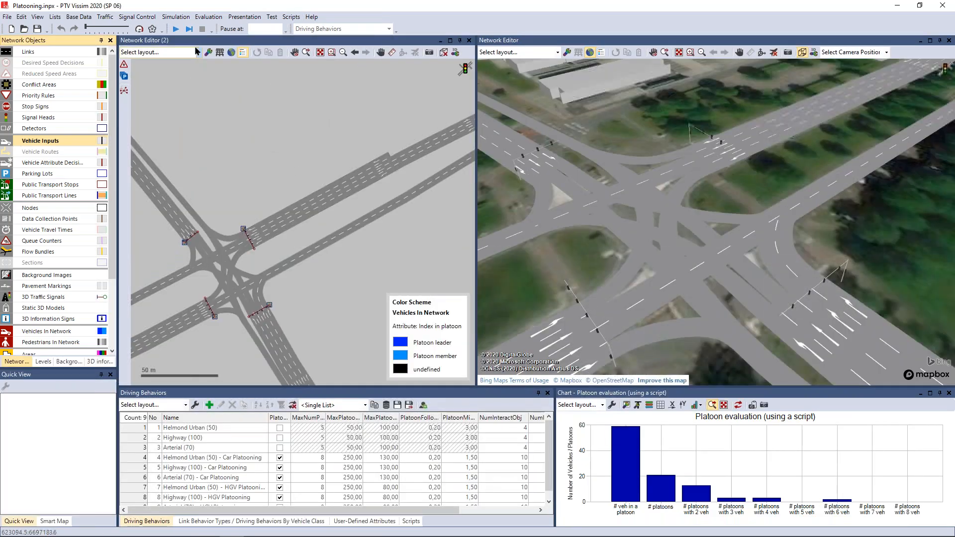
# - Run the simulation and enlarge the platoon evaluation chart to follow the number and size of platoons
pyautogui.click(175, 29)
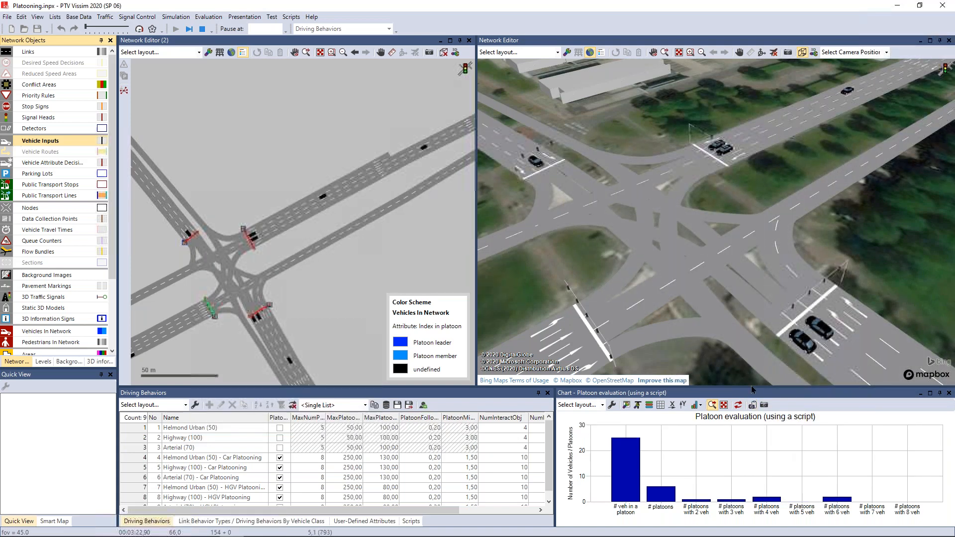
pyautogui.moveTo(689, 388); pyautogui.dragTo(688, 303)
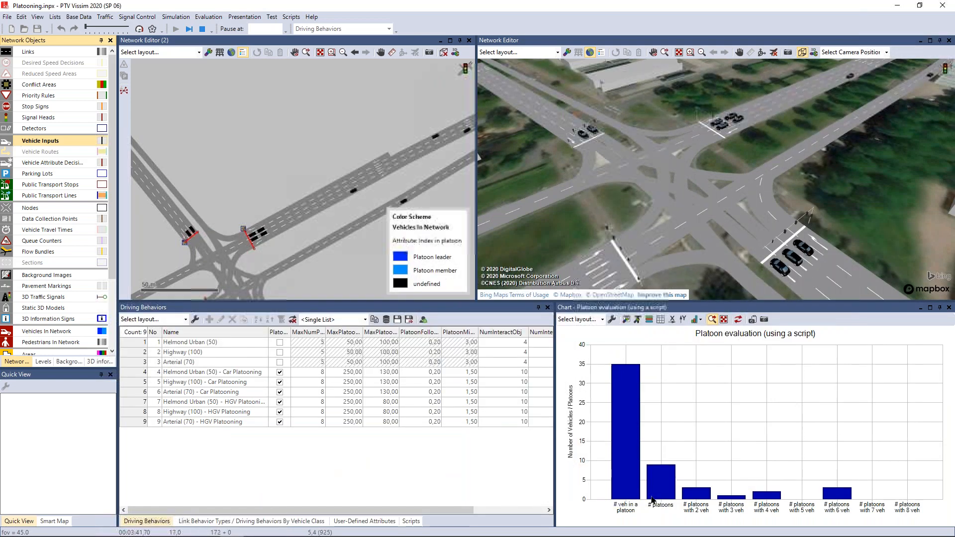
pyautogui.moveTo(628, 473)
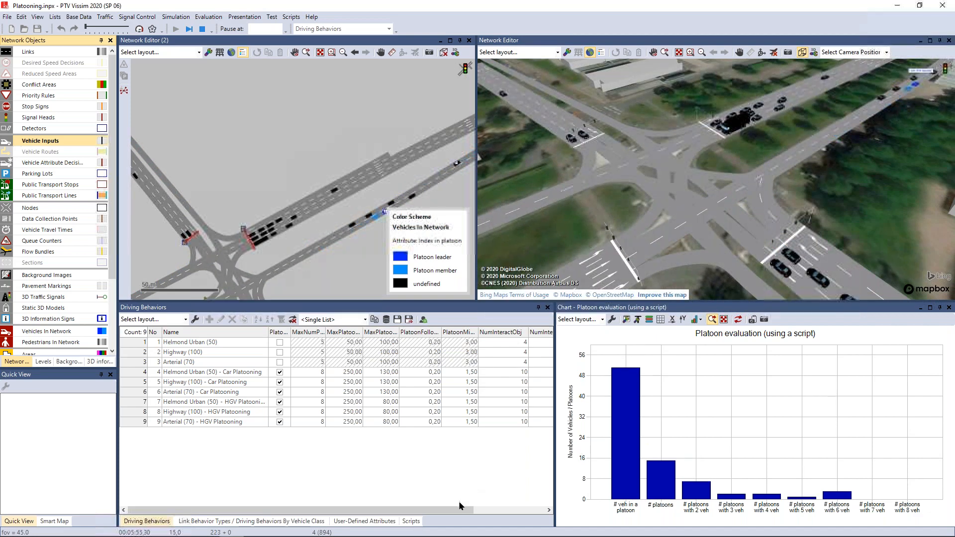
# - Open the platoon evaluation script from the scripts list for reading, in a smaller editor window with text enlarged to 110%
pyautogui.click(412, 520)
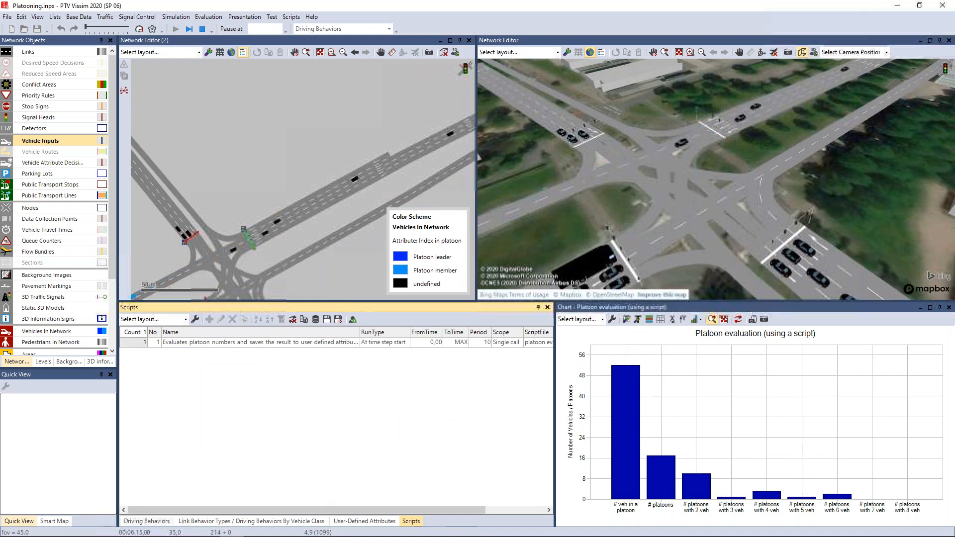
pyautogui.click(259, 342)
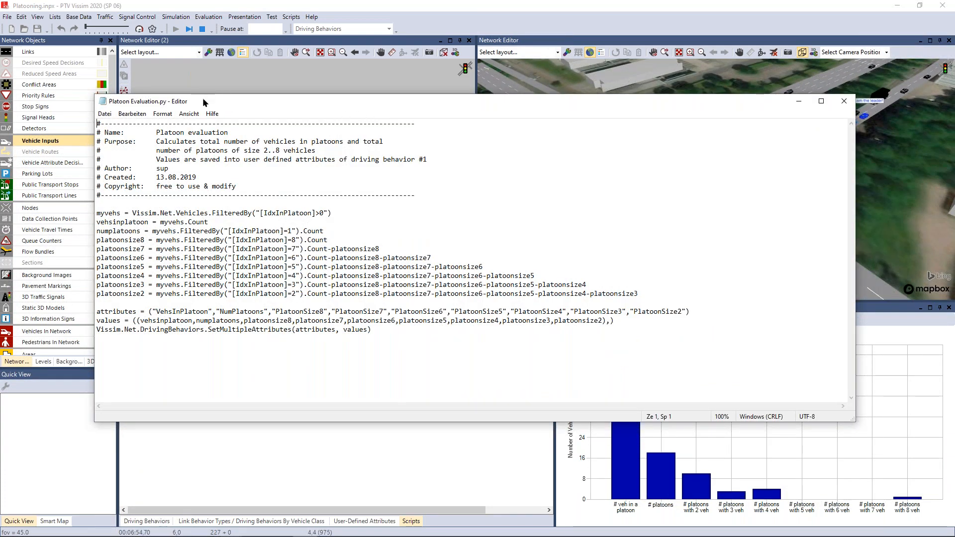
pyautogui.moveTo(849, 412); pyautogui.dragTo(761, 385)
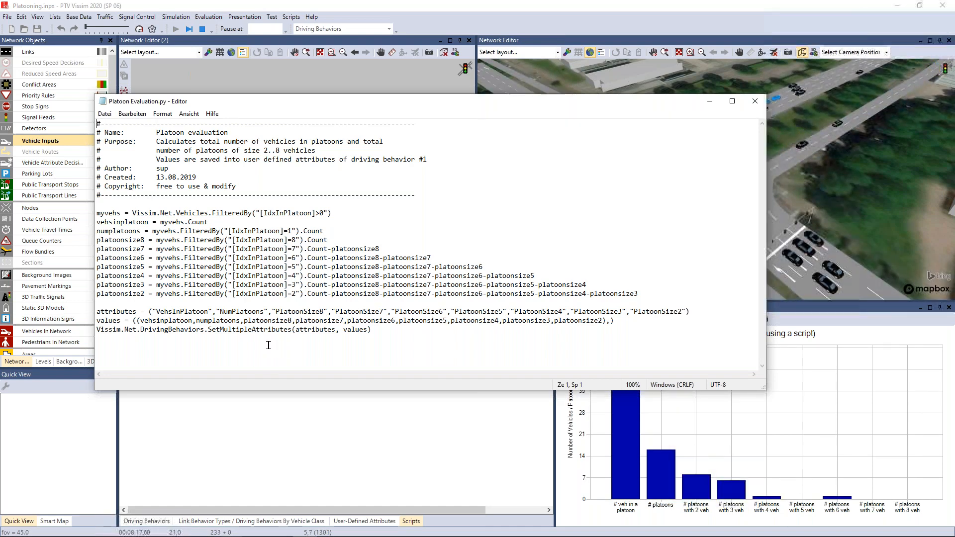
pyautogui.scroll(1, 239, 327)
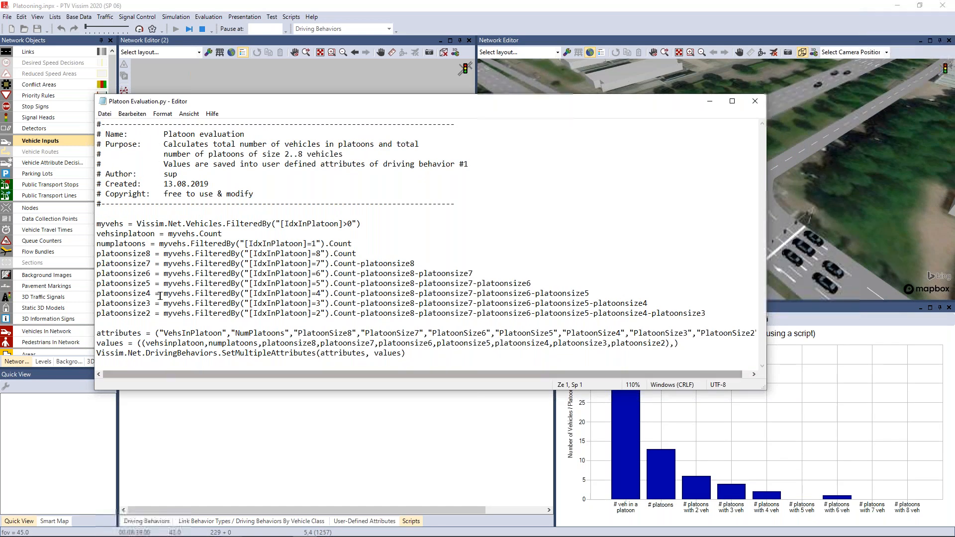
# - Examine the script lines that filter vehicles by IdxInPlatoon>0 and count the vehicles in platoons
pyautogui.moveTo(361, 224); pyautogui.dragTo(96, 224)
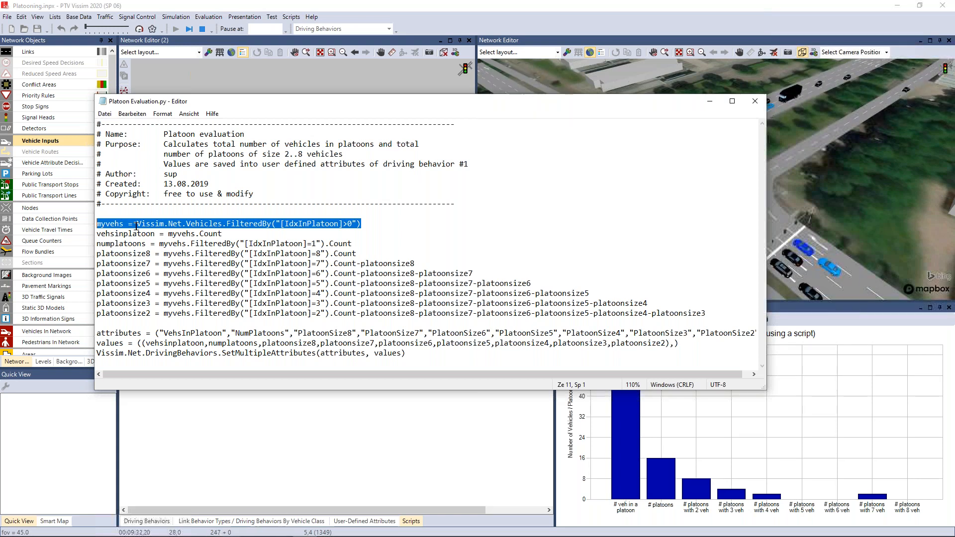
pyautogui.click(279, 234)
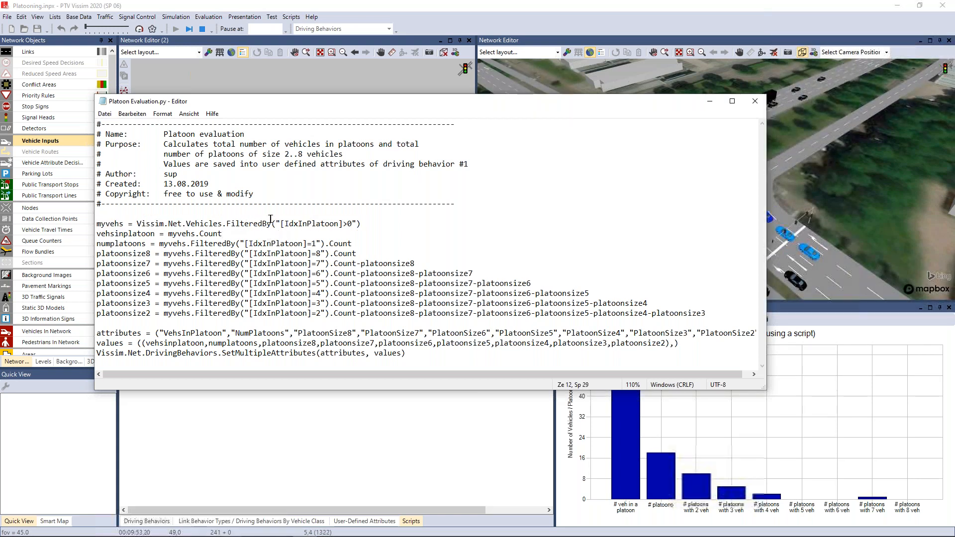
pyautogui.moveTo(285, 223); pyautogui.dragTo(329, 224)
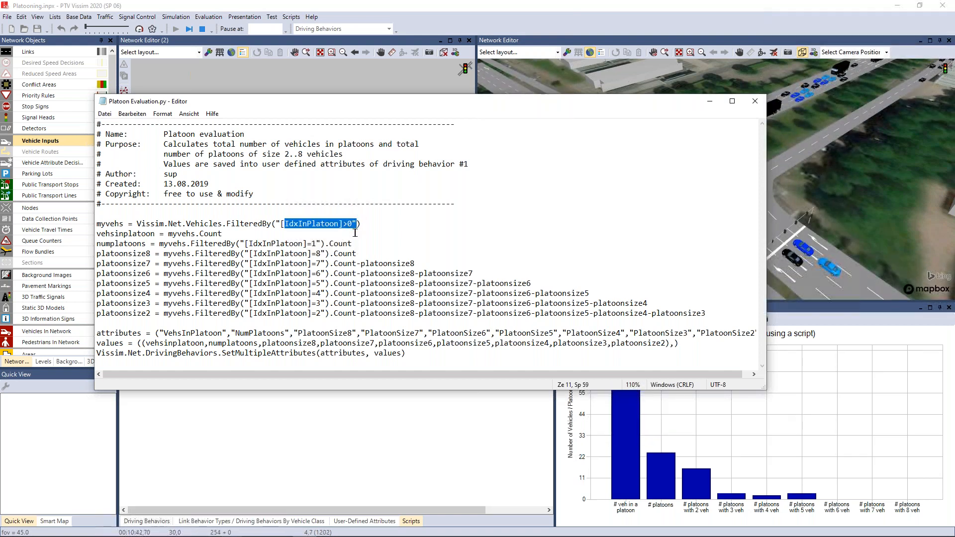
pyautogui.moveTo(172, 233); pyautogui.dragTo(97, 234)
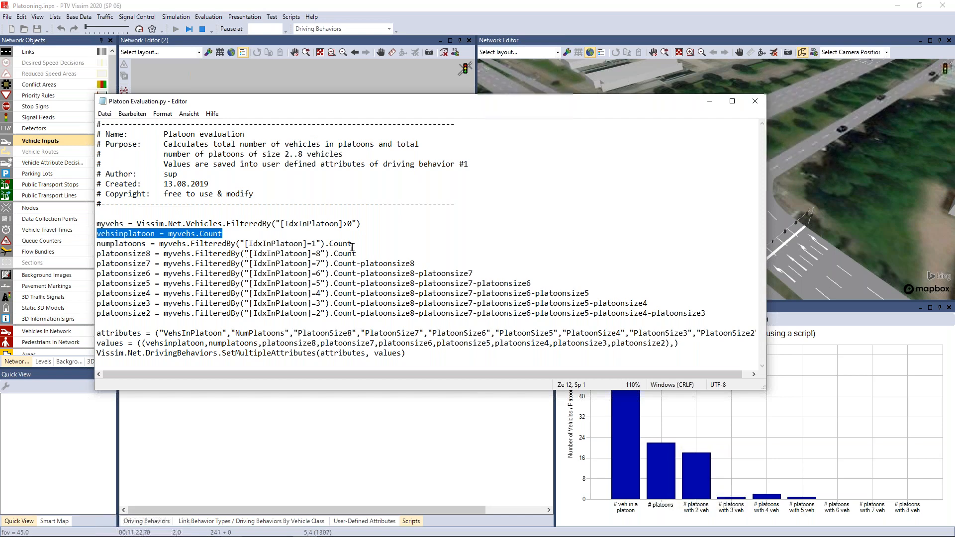
# - Examine the script lines that count the platoons and those with 8 and 7 vehicles, including the platoonsize8 subtraction
pyautogui.moveTo(359, 243); pyautogui.dragTo(96, 244)
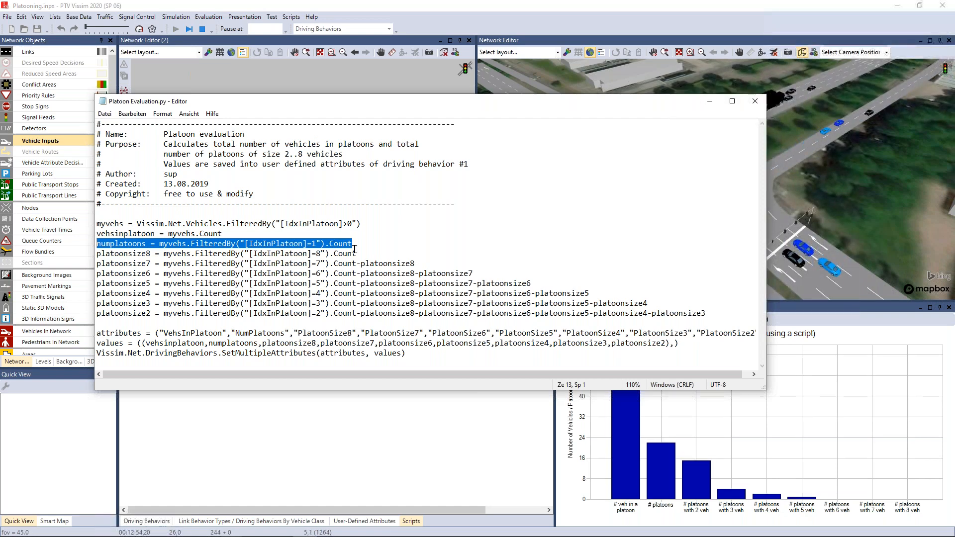
pyautogui.moveTo(363, 251); pyautogui.dragTo(97, 254)
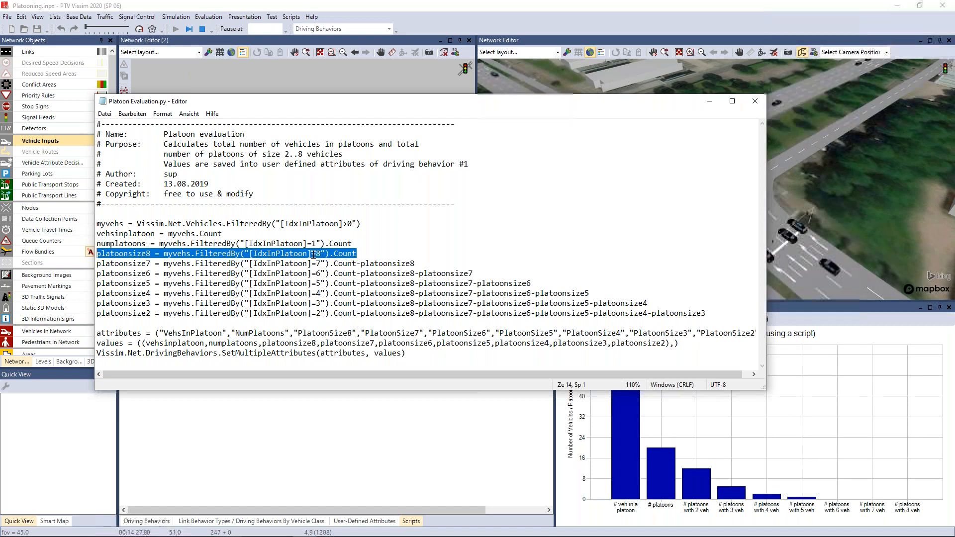
pyautogui.moveTo(433, 260); pyautogui.dragTo(120, 264)
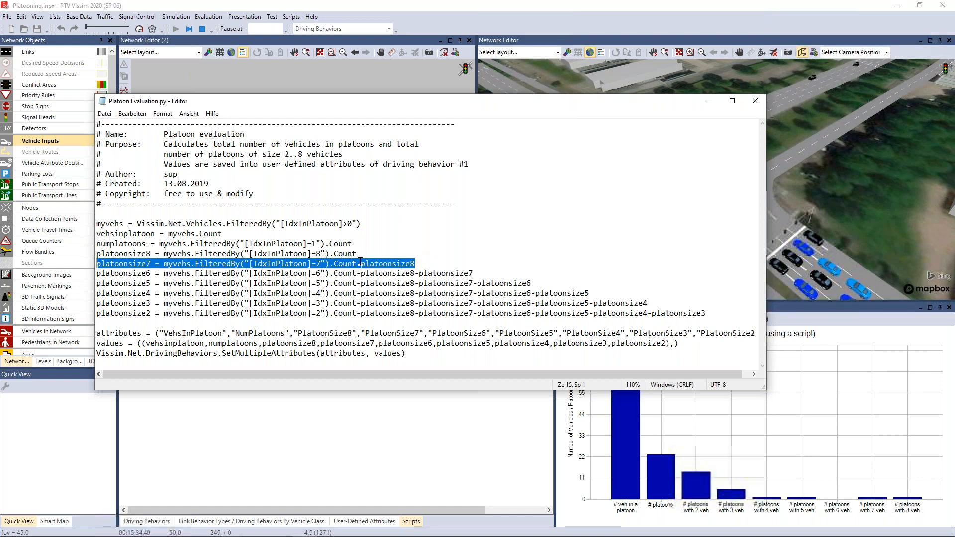
pyautogui.moveTo(360, 262); pyautogui.dragTo(406, 262)
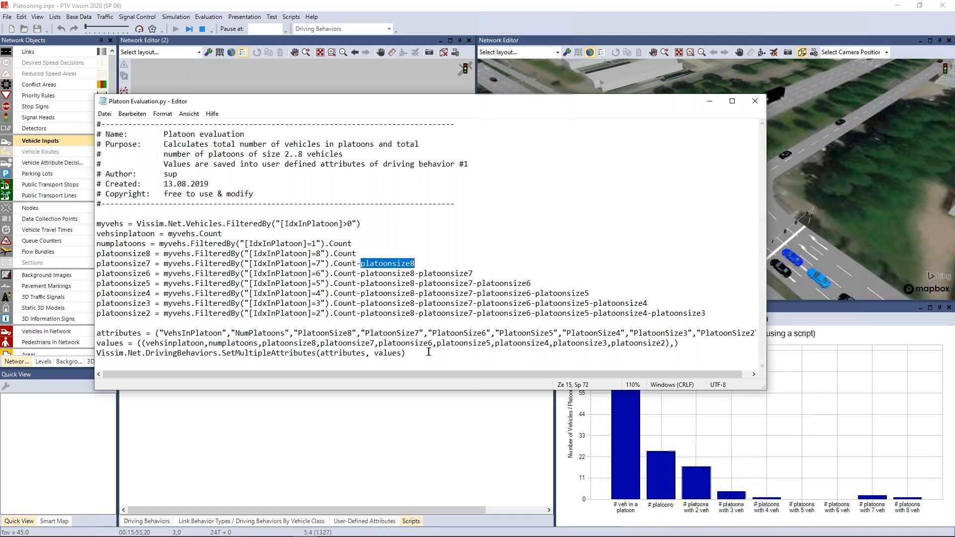
# - Close the platoon evaluation script and stop the simulation
pyautogui.click(755, 102)
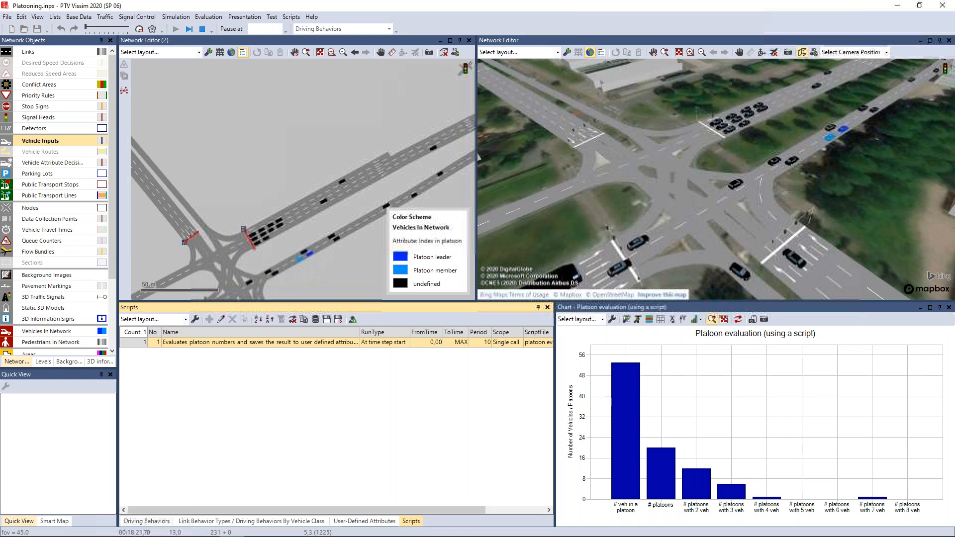
pyautogui.press('Escape')
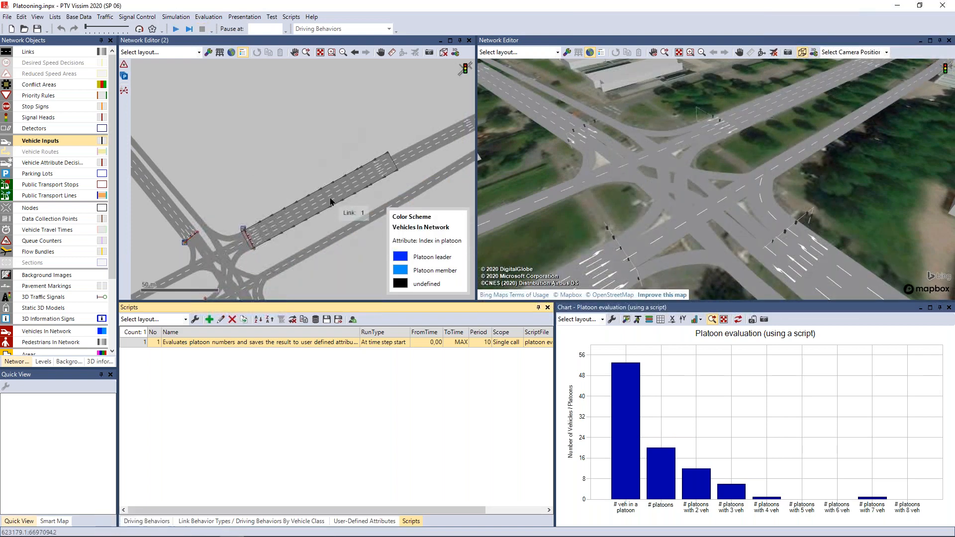
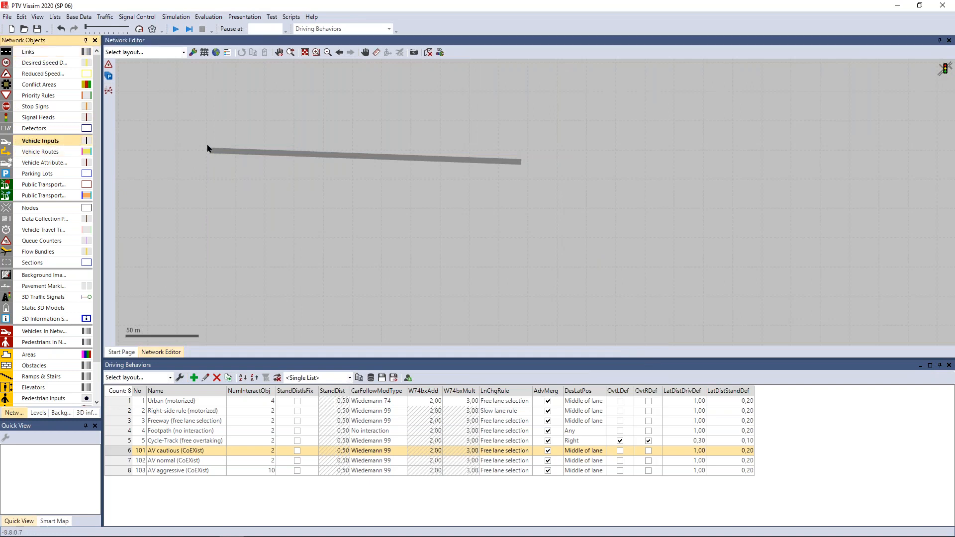
# - Add a vehicle input with a volume of 1000 to the single link in the network
pyautogui.keyDown('ctrl'); pyautogui.rightClick(220, 151); pyautogui.keyUp('ctrl')
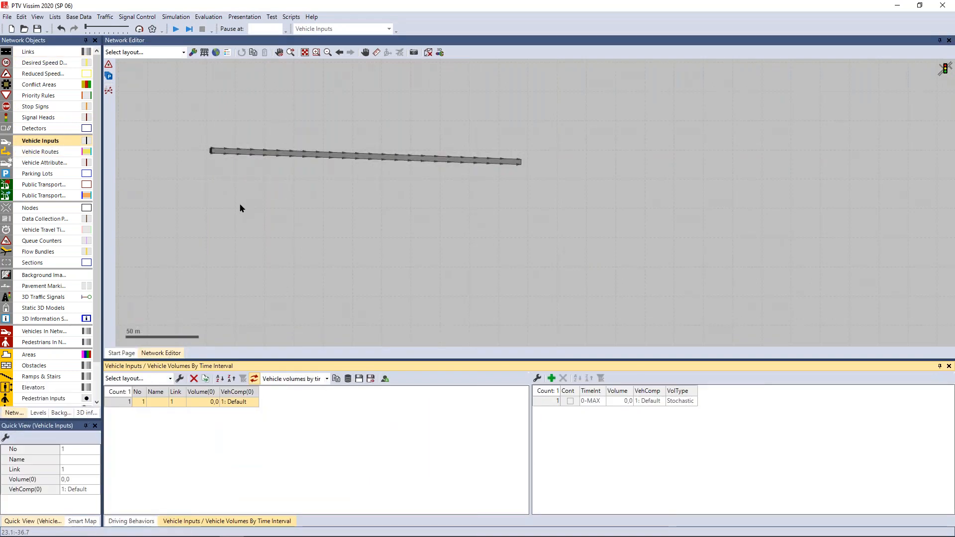
pyautogui.write('1000')
pyautogui.press('Return')
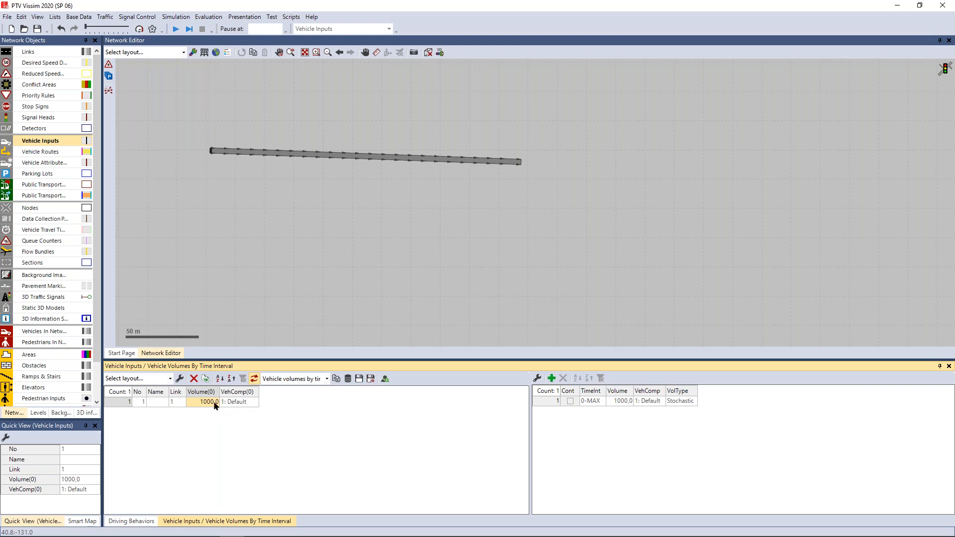
# - Save the network as jhhf and start the simulation to watch vehicles on the link
pyautogui.hotkey('ctrl', 's')
pyautogui.write('jhhf')
pyautogui.press('Return')
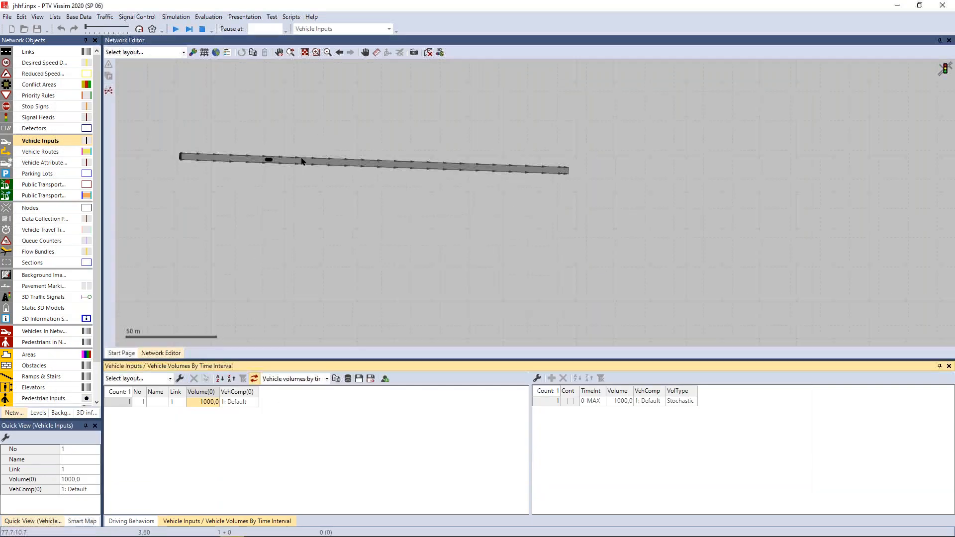
pyautogui.scroll(1, 301, 160)
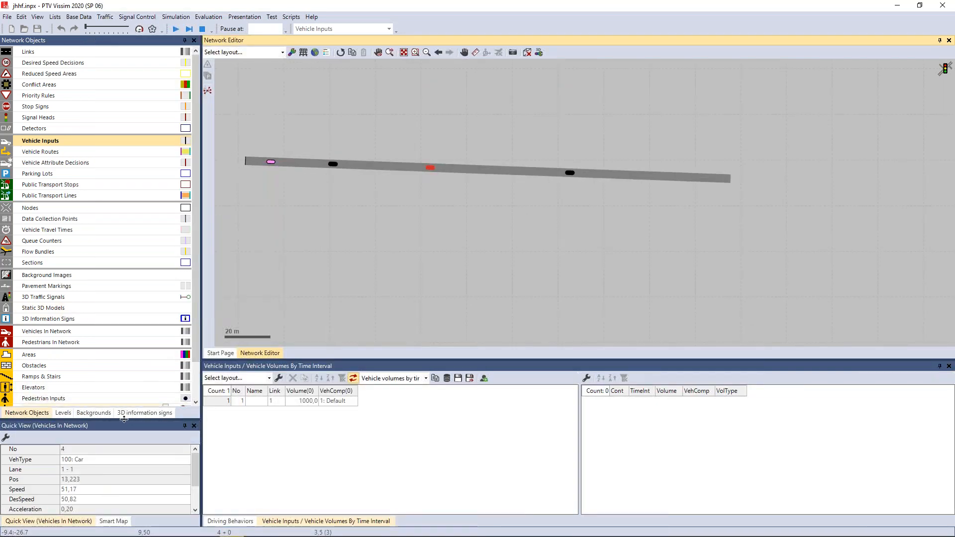
# - Enlarge the vehicle quick view and add the Interaction state, Interaction target number and Interaction target type attributes
pyautogui.moveTo(123, 419); pyautogui.dragTo(123, 267)
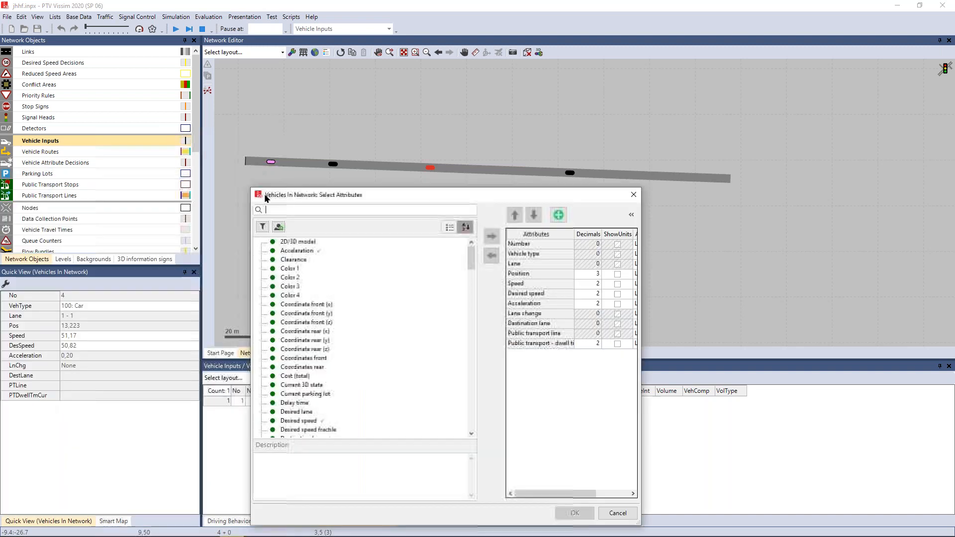
pyautogui.write('i')
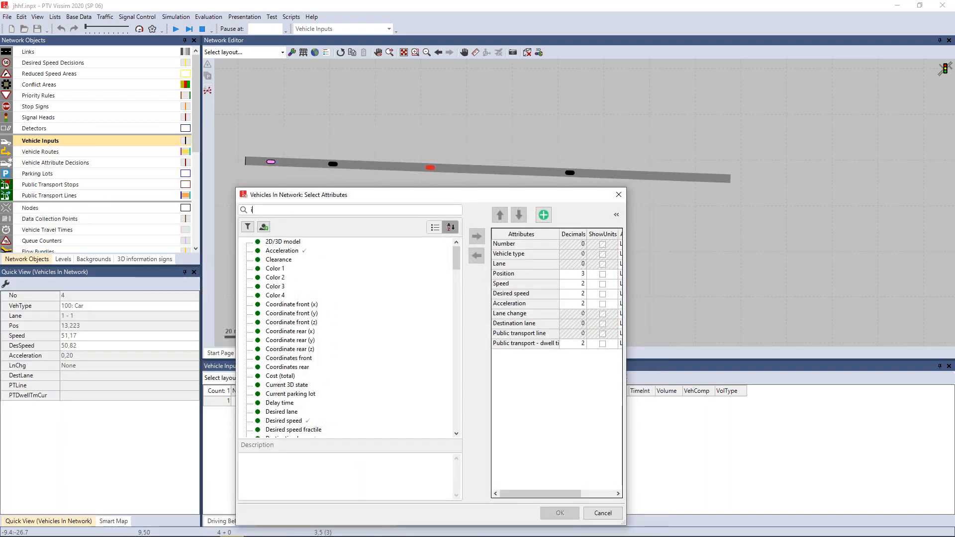
pyautogui.write('nt')
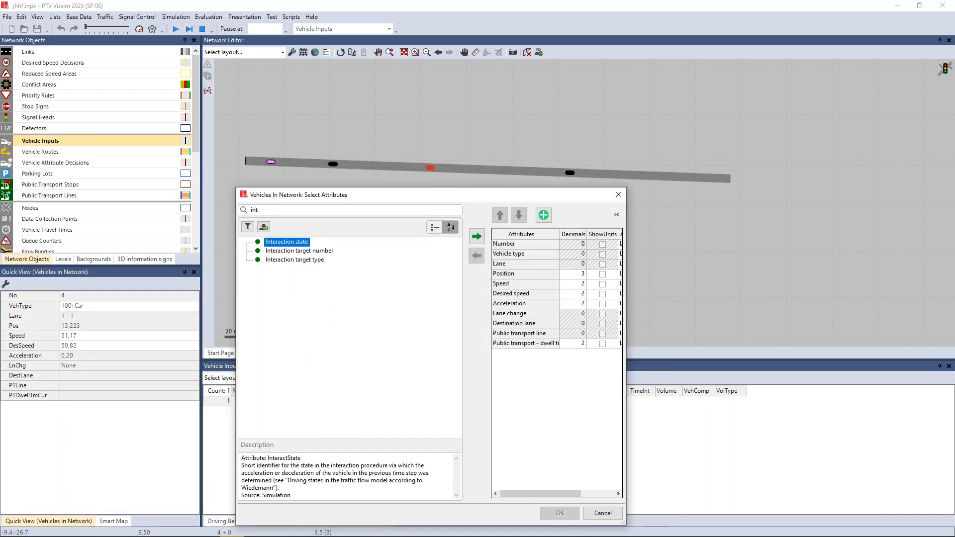
pyautogui.keyDown('shift'); pyautogui.click(294, 260); pyautogui.keyUp('shift')
pyautogui.click(477, 237)
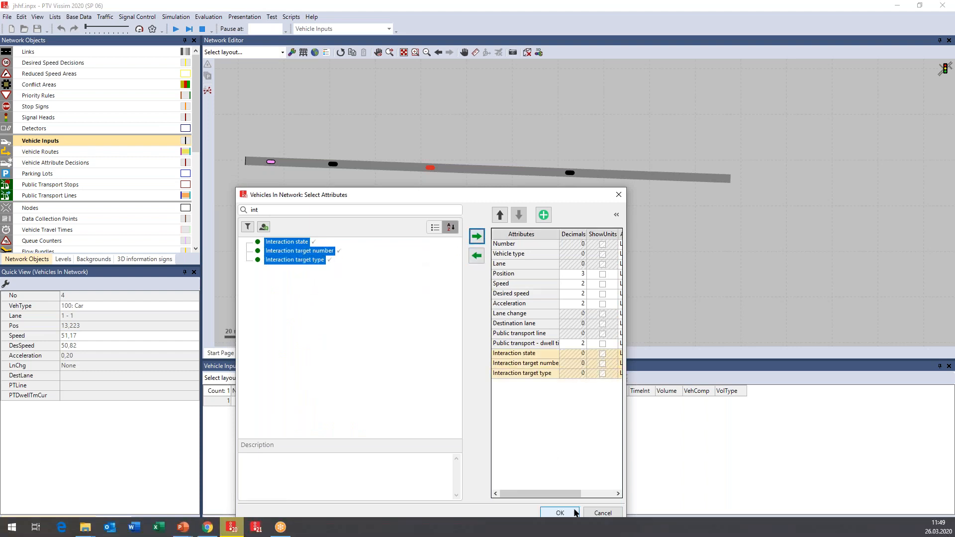
pyautogui.click(575, 512)
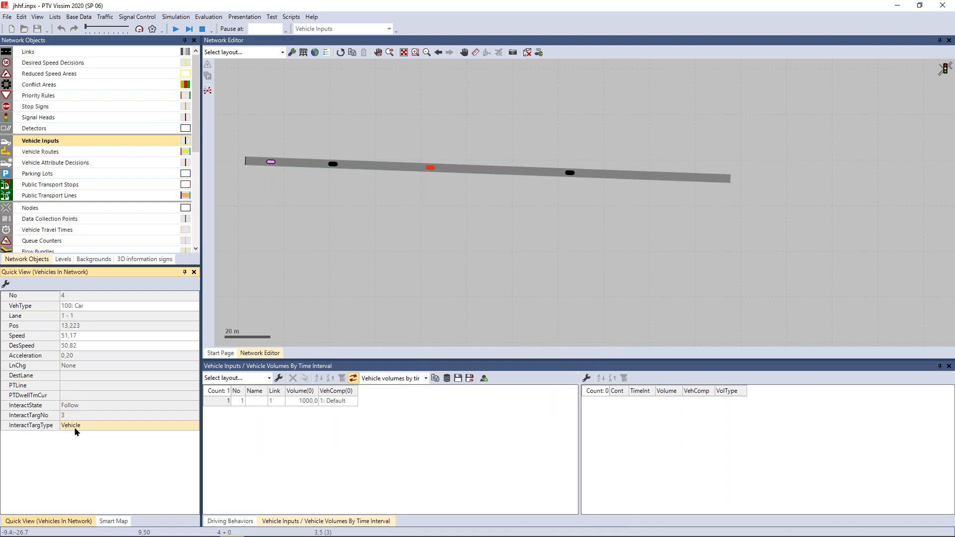
# - Turn on number labels for the vehicles in the network and frame the vehicles at the link's start
pyautogui.click(278, 179)
pyautogui.scroll(2, 264, 170)
pyautogui.scroll(2, 264, 170)
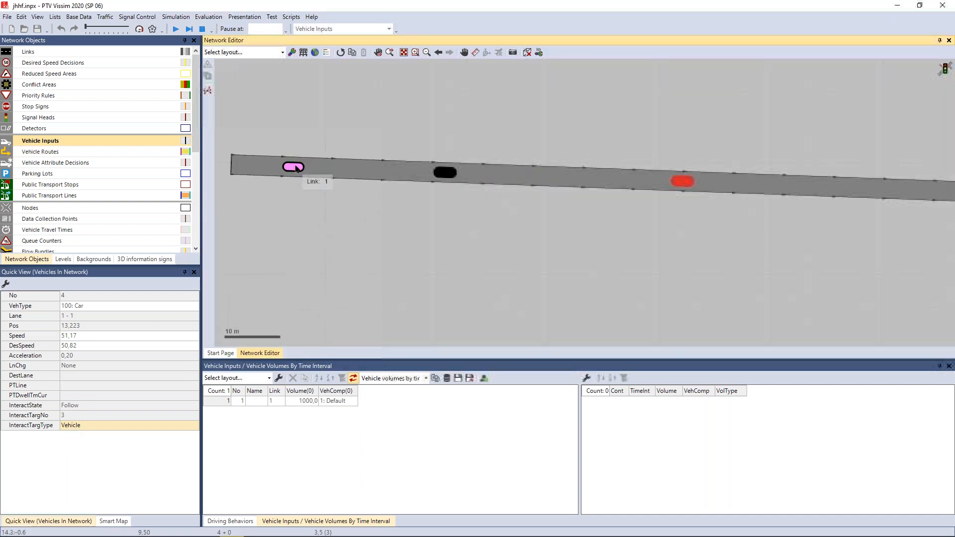
pyautogui.scroll(-5, 184, 210)
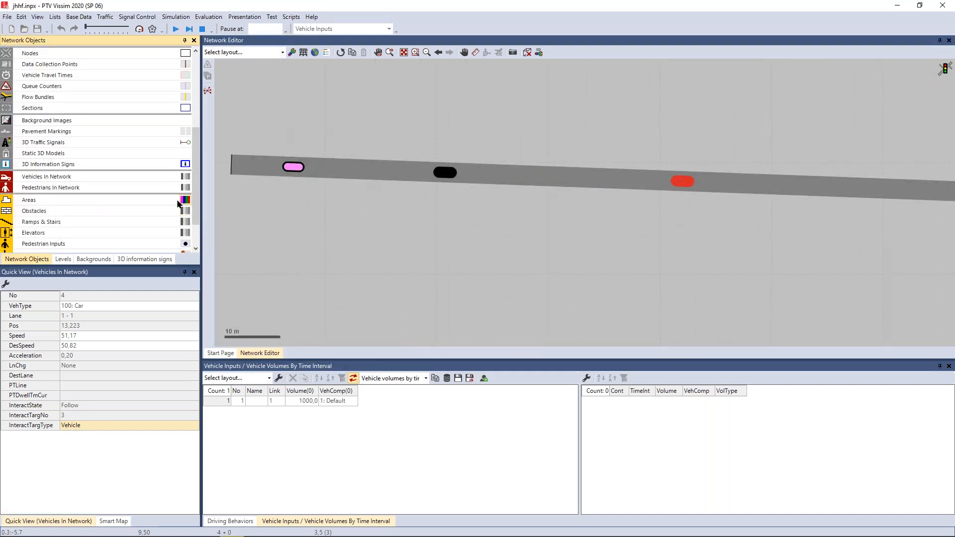
pyautogui.click(174, 177)
pyautogui.moveTo(416, 202); pyautogui.dragTo(447, 213)
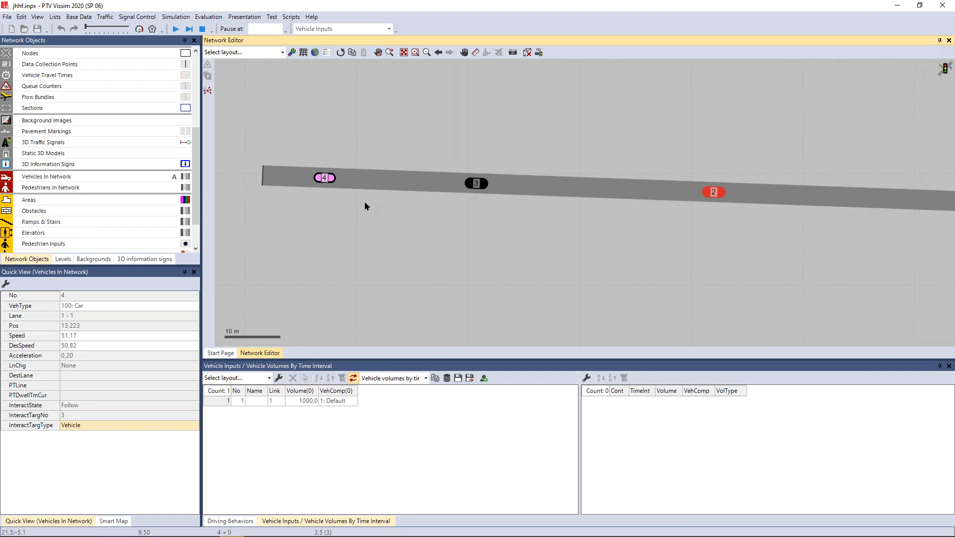
pyautogui.scroll(1, 365, 205)
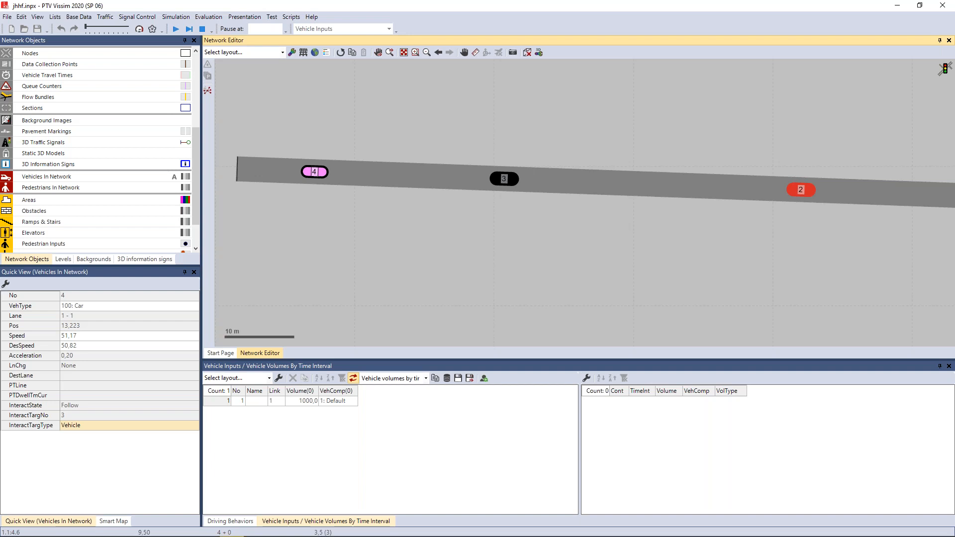
# - Deselect the vehicle and examine the car following, lane change and following settings of the Freeway (free lane selection) driving behavior
pyautogui.click(318, 258)
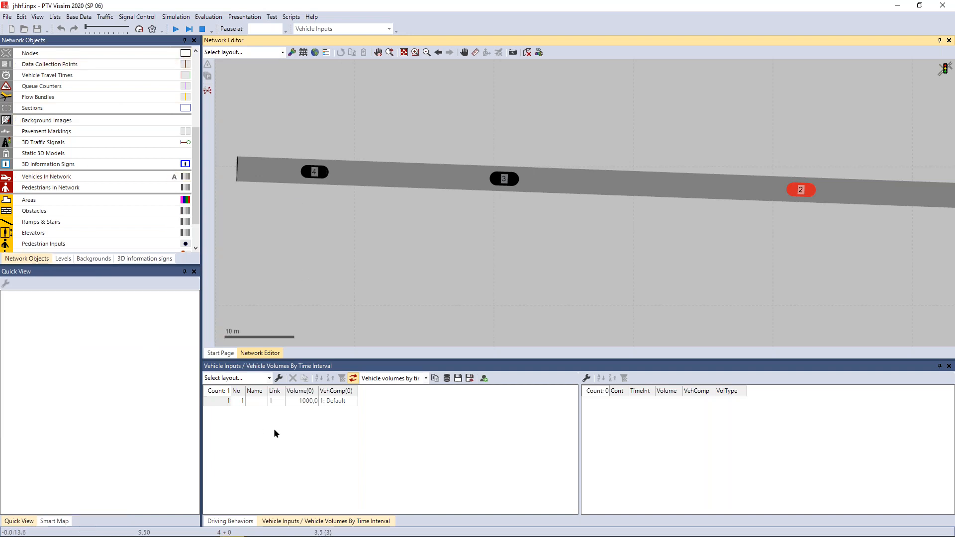
pyautogui.click(243, 522)
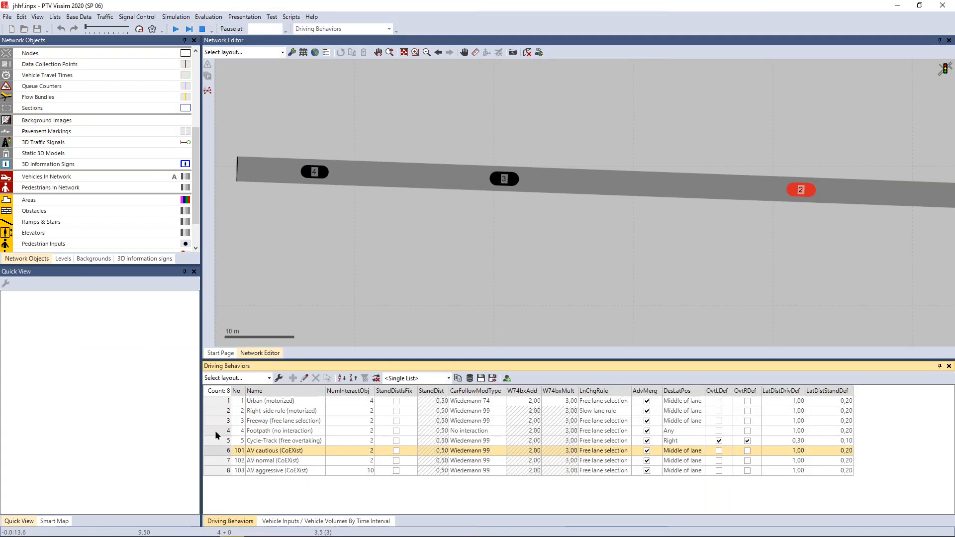
pyautogui.click(215, 431)
pyautogui.click(218, 421)
pyautogui.click(273, 156)
pyautogui.click(323, 156)
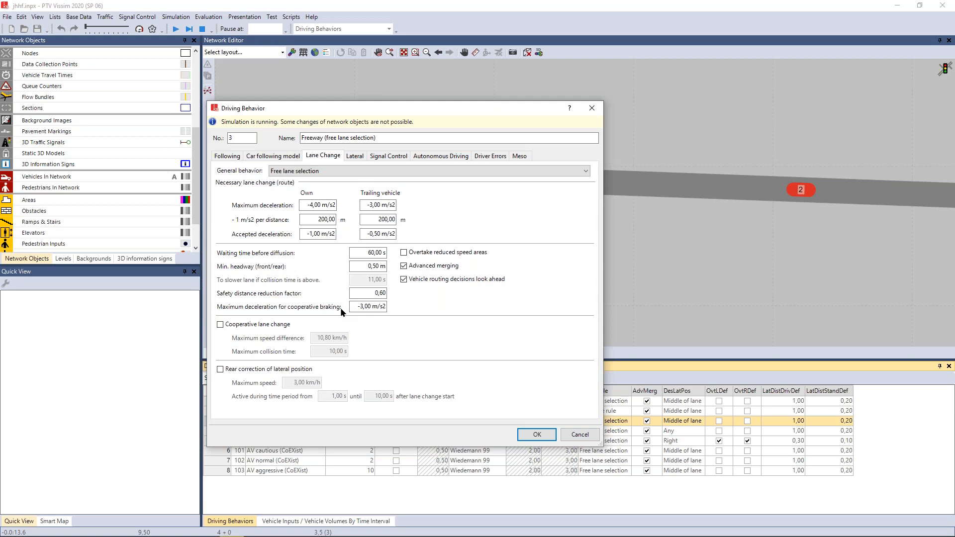
pyautogui.click(227, 155)
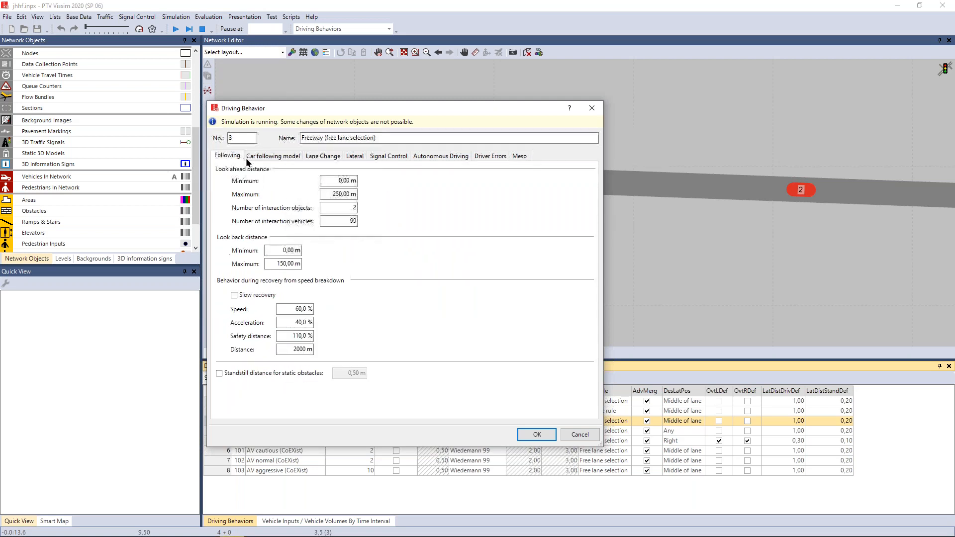
# - Try 10 interaction objects and 5 interaction vehicles in the look ahead distance settings of the Freeway driving behavior
pyautogui.click(335, 180)
pyautogui.press('Tab')
pyautogui.press('Tab')
pyautogui.press('Tab')
pyautogui.hotkey('shift', 'Tab')
pyautogui.click(347, 221)
pyautogui.doubleClick(346, 220)
pyautogui.doubleClick(352, 207)
pyautogui.press('Tab')
pyautogui.hotkey('shift', 'Tab')
pyautogui.press('Tab')
pyautogui.press('BackSpace')
pyautogui.write('54')
pyautogui.press('BackSpace')
pyautogui.press('BackSpace')
pyautogui.write('5')
# - Review the look ahead values, close the Freeway driving behavior without saving, and stop the simulation
pyautogui.hotkey('shift', 'Tab')
pyautogui.press('Tab')
pyautogui.hotkey('shift', 'Tab')
pyautogui.click(338, 181)
pyautogui.click(347, 209)
pyautogui.hotkey('shift', 'Tab')
pyautogui.hotkey('shift', 'Tab')
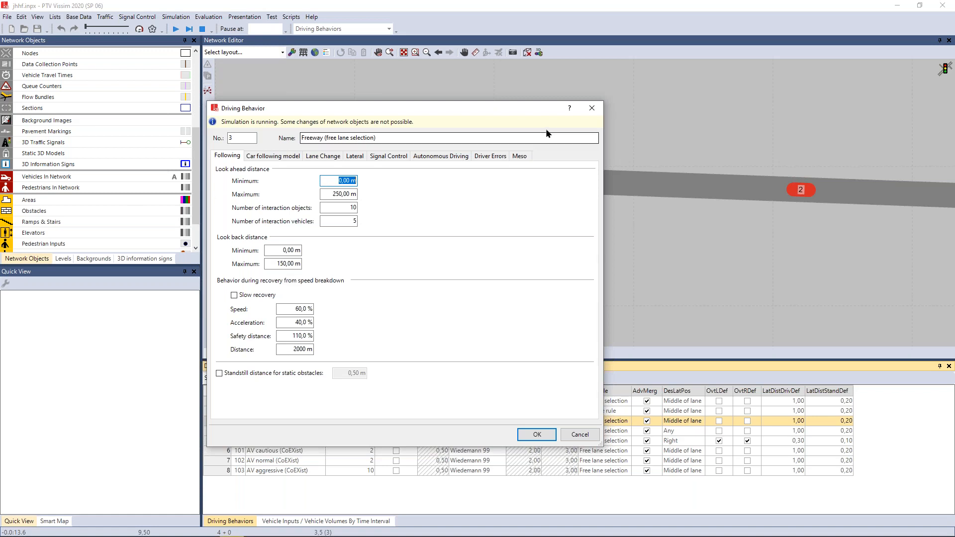
pyautogui.click(591, 108)
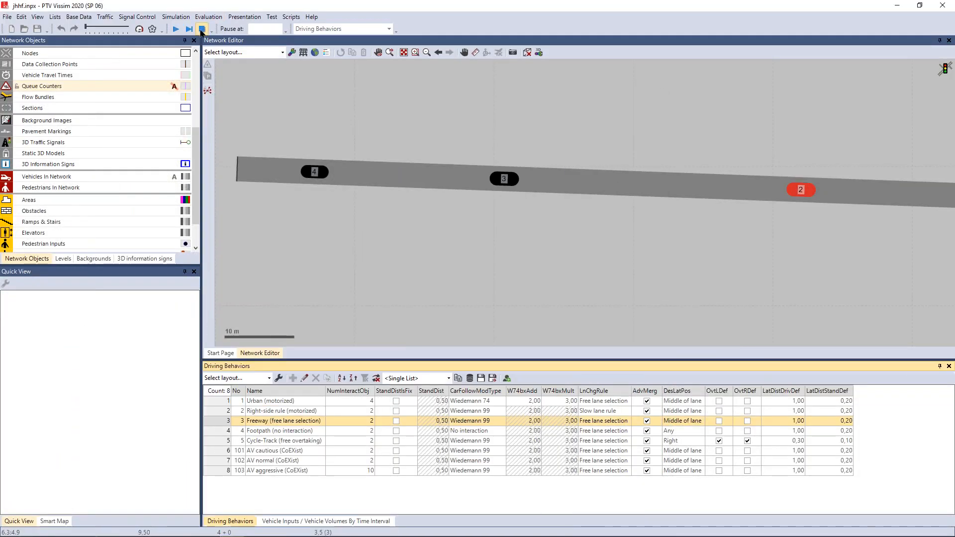
pyautogui.click(201, 30)
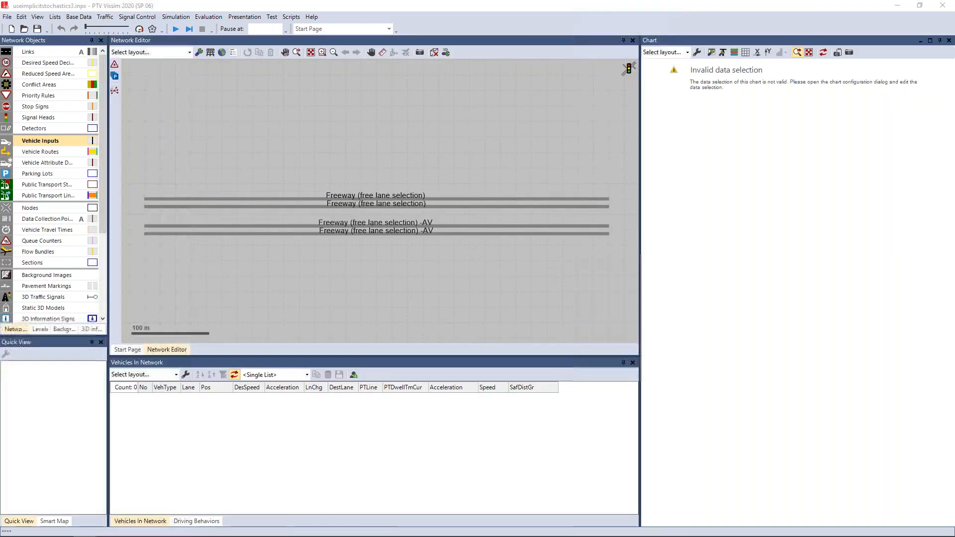
# - In the useimplicitstochastics3 network, examine the relative flows of the Default vehicle composition and close the list
pyautogui.click(539, 287)
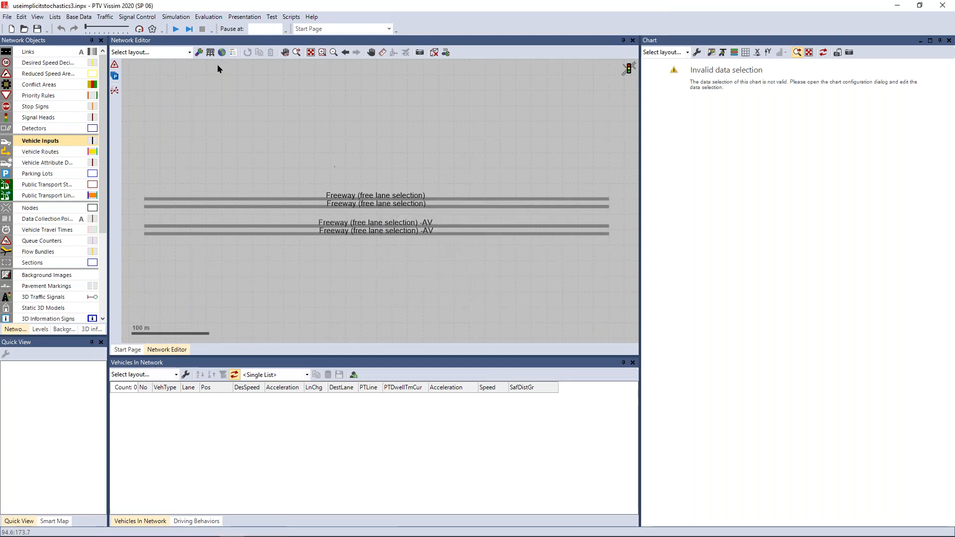
pyautogui.click(178, 16)
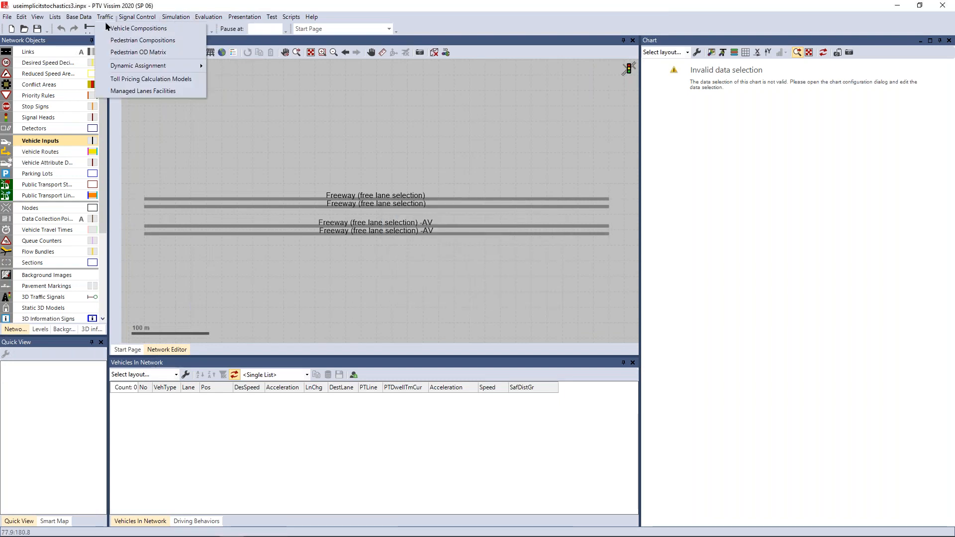
pyautogui.click(110, 30)
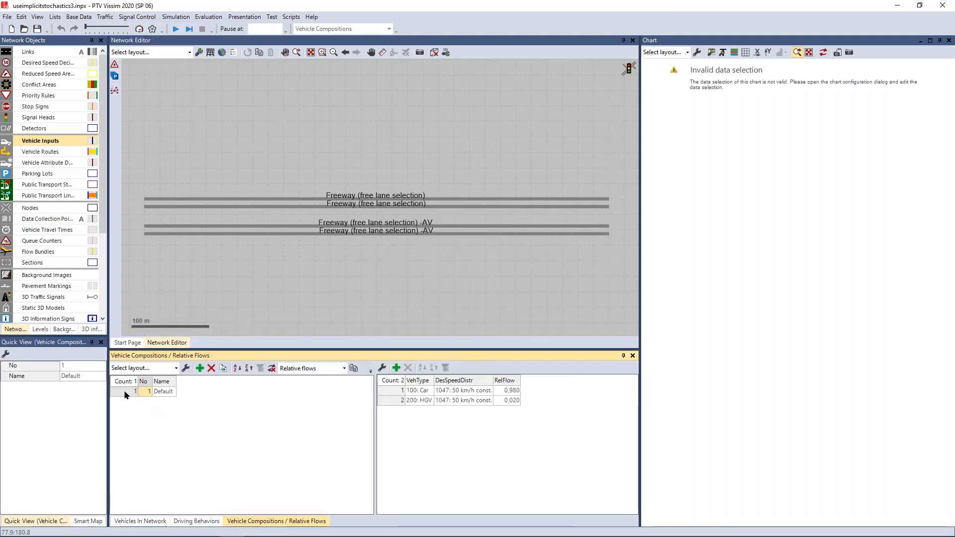
pyautogui.click(420, 391)
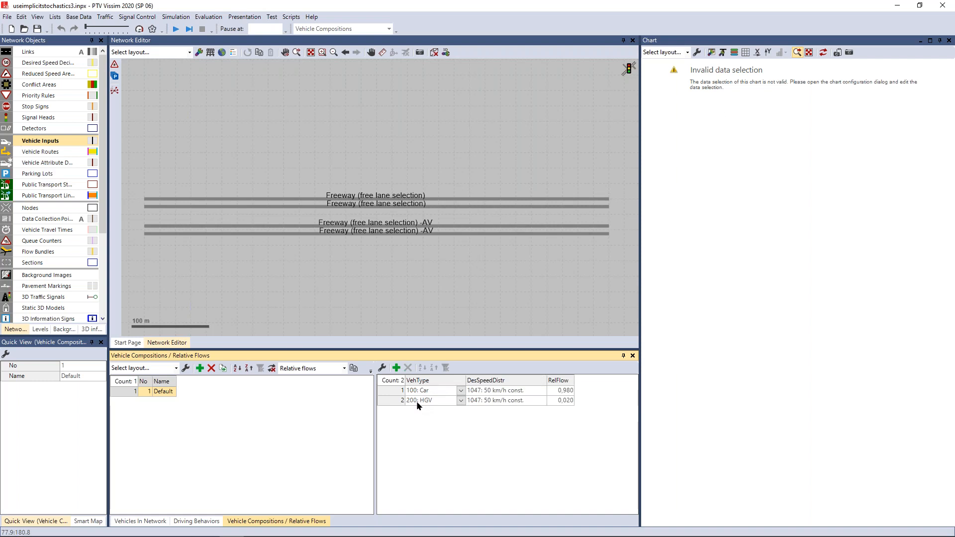
pyautogui.click(632, 355)
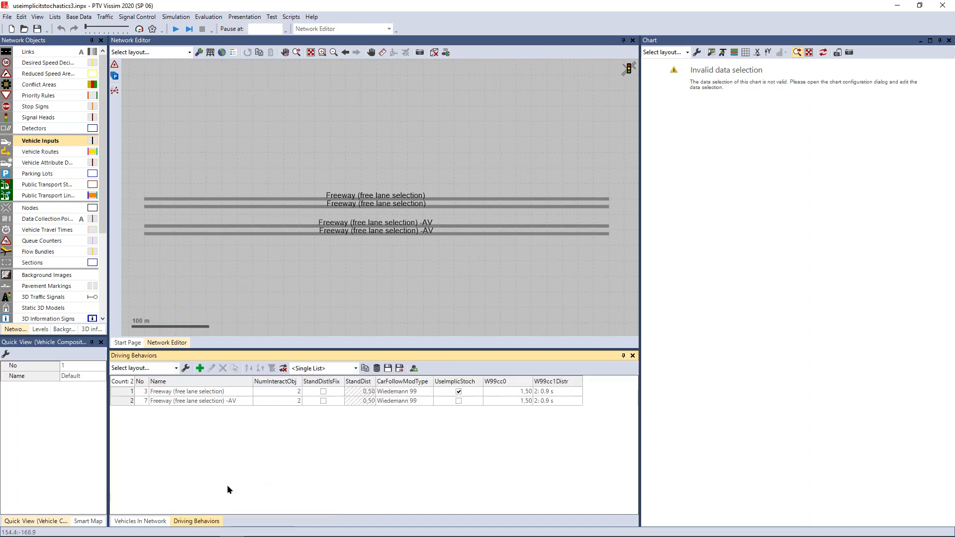
# - Open the scripts list and read the contents of InsertVehicles.py and InsertVehicles2.py
pyautogui.click(292, 17)
pyautogui.click(304, 28)
pyautogui.doubleClick(132, 392)
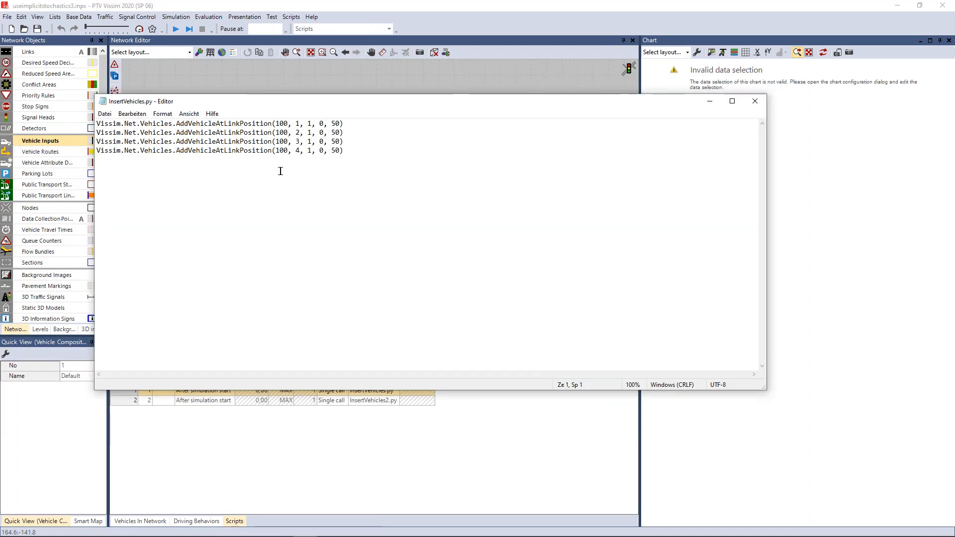
pyautogui.click(755, 101)
pyautogui.doubleClick(131, 401)
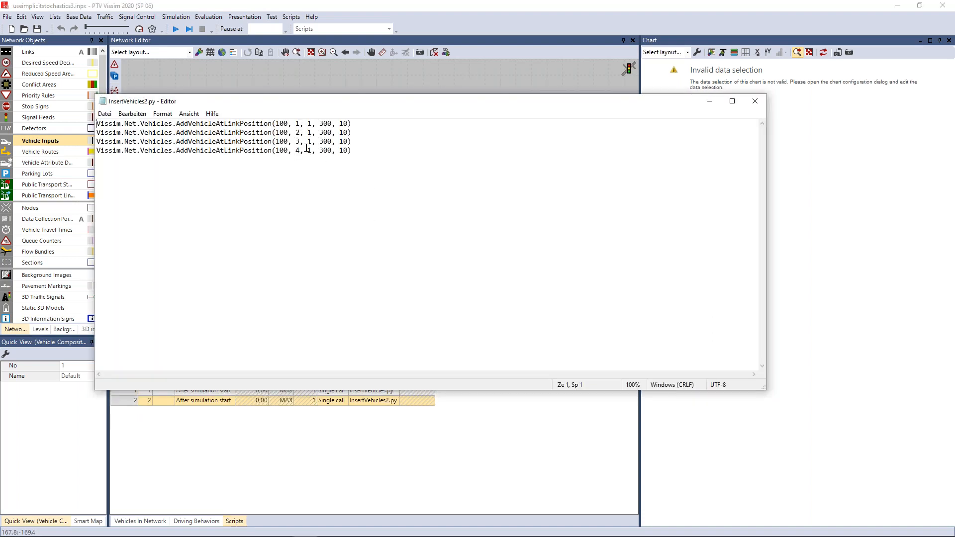
pyautogui.click(755, 101)
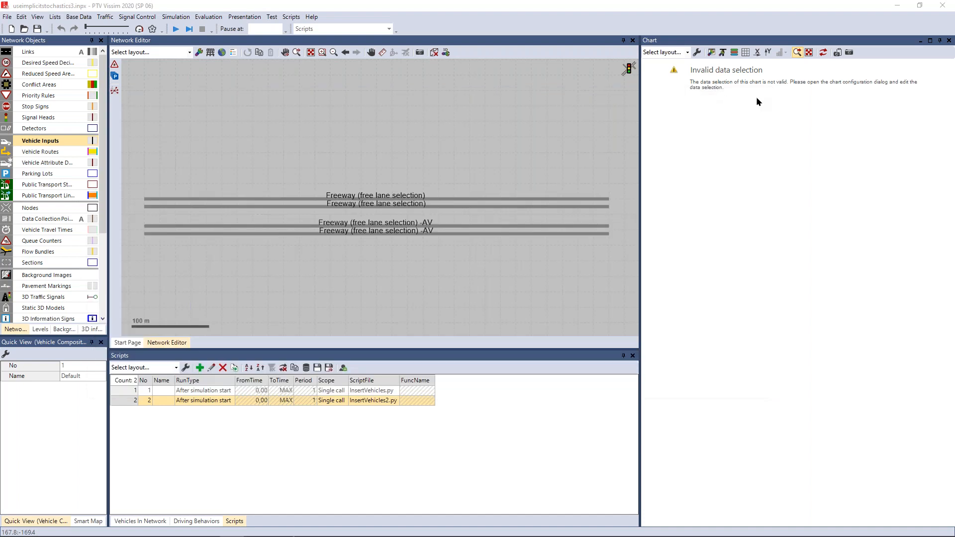
# - Run the simulation, select the rear vehicle on link 3, and widen the quick view showing its attributes
pyautogui.moveTo(329, 170); pyautogui.dragTo(270, 165)
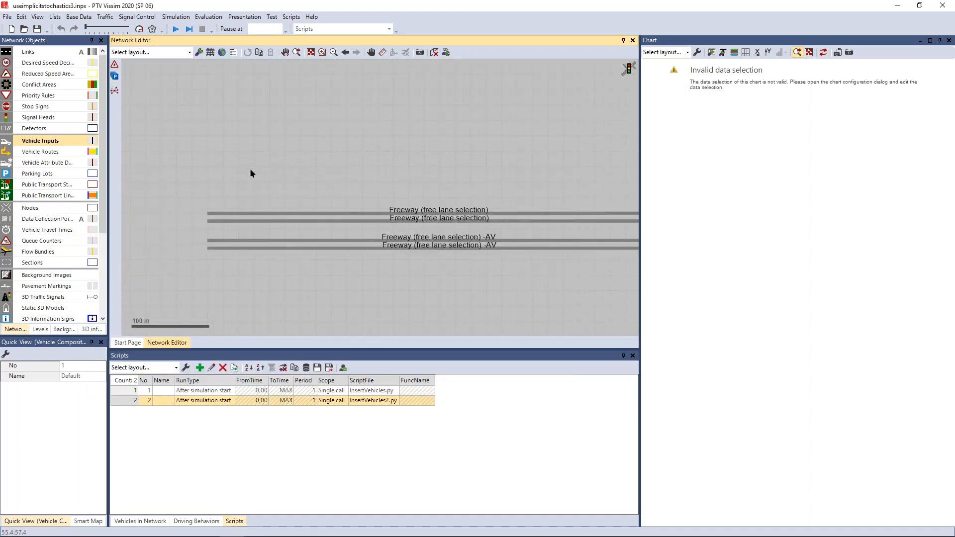
pyautogui.press('F5')
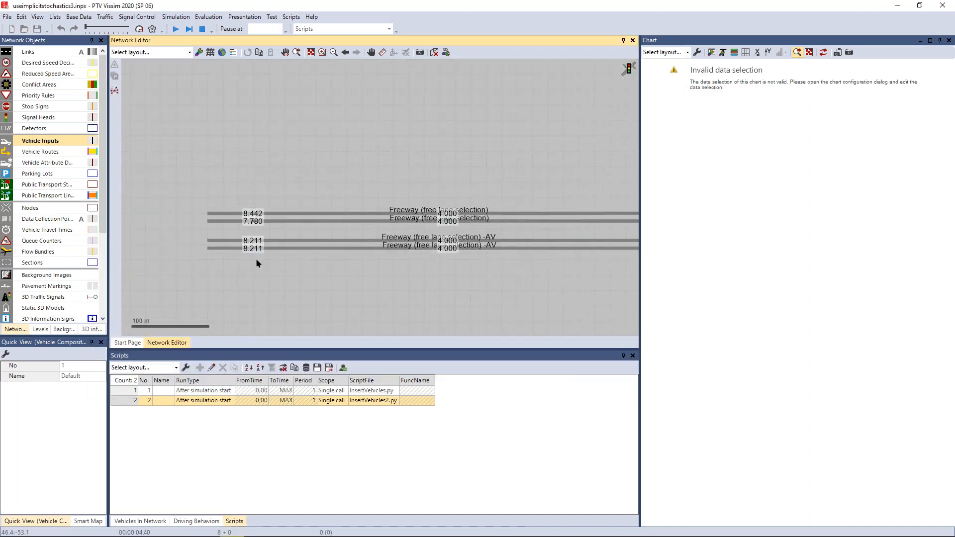
pyautogui.scroll(2, 251, 251)
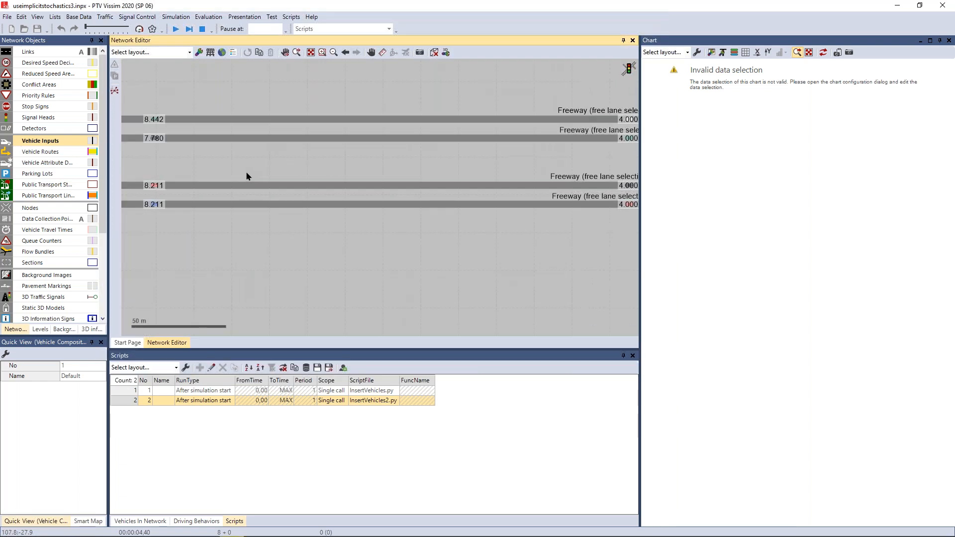
pyautogui.click(182, 183)
pyautogui.scroll(3, 179, 176)
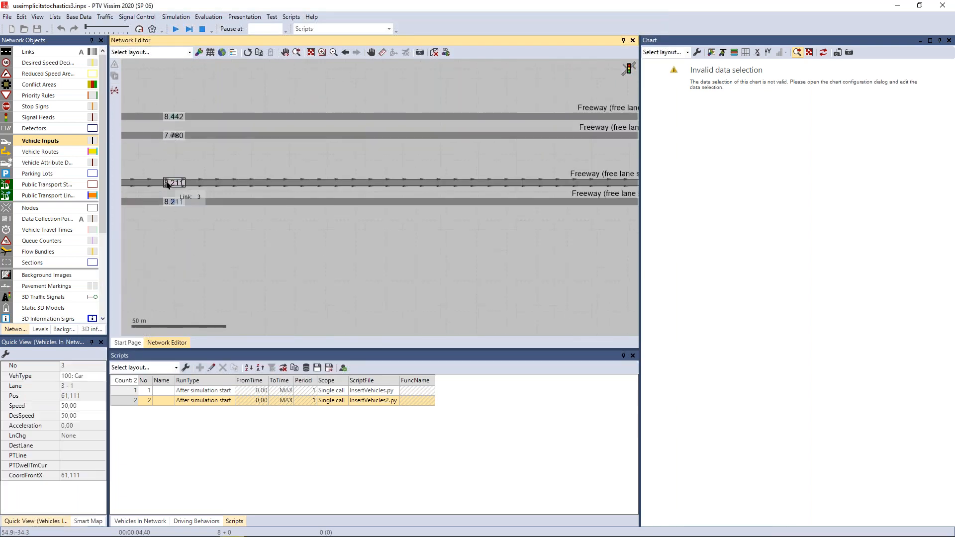
pyautogui.scroll(2, 177, 175)
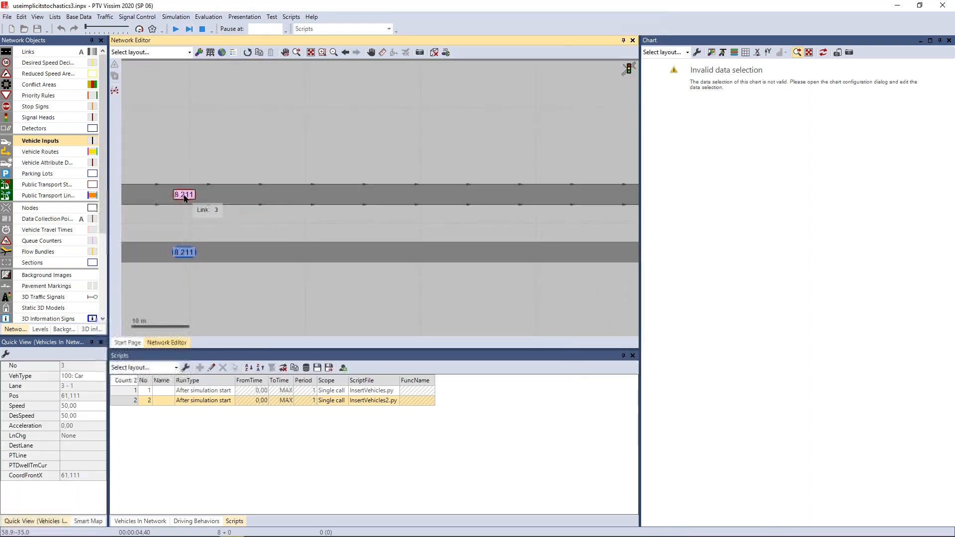
pyautogui.moveTo(107, 386); pyautogui.dragTo(117, 382)
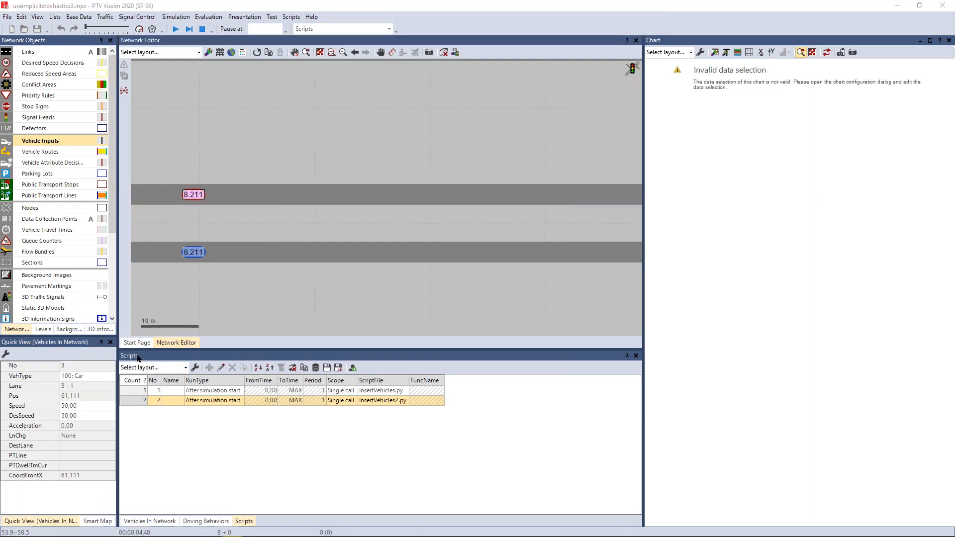
# - Bring all four freeway links back into view and open the list of vehicle types
pyautogui.scroll(-5, 356, 237)
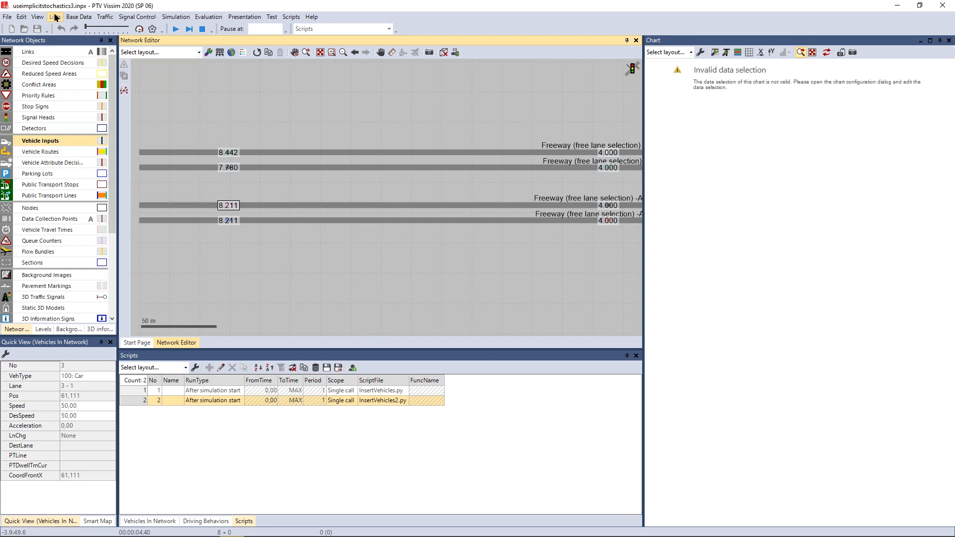
pyautogui.click(79, 16)
pyautogui.moveTo(105, 91)
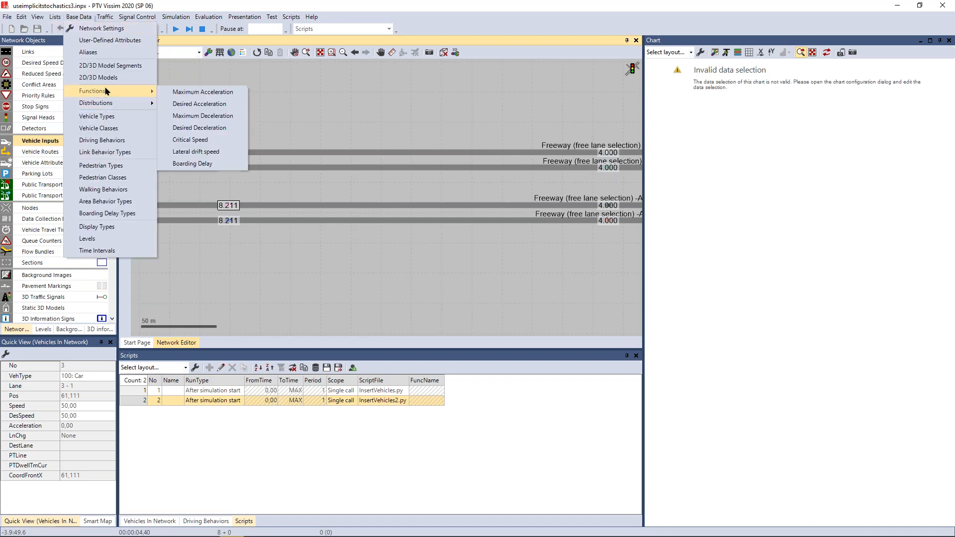
pyautogui.click(100, 116)
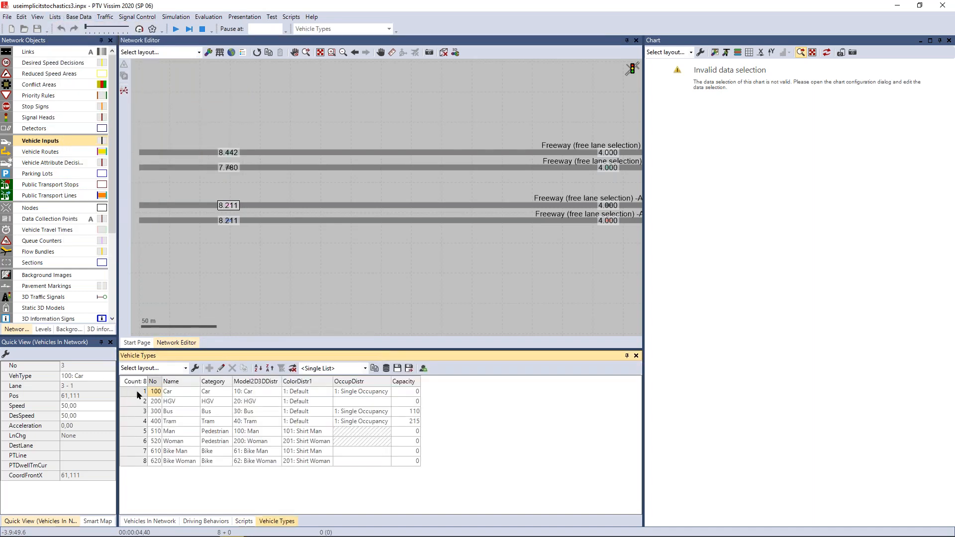
# - Open the Car vehicle type and examine its acceleration and deceleration function assignments, then close it
pyautogui.doubleClick(136, 390)
pyautogui.click(268, 154)
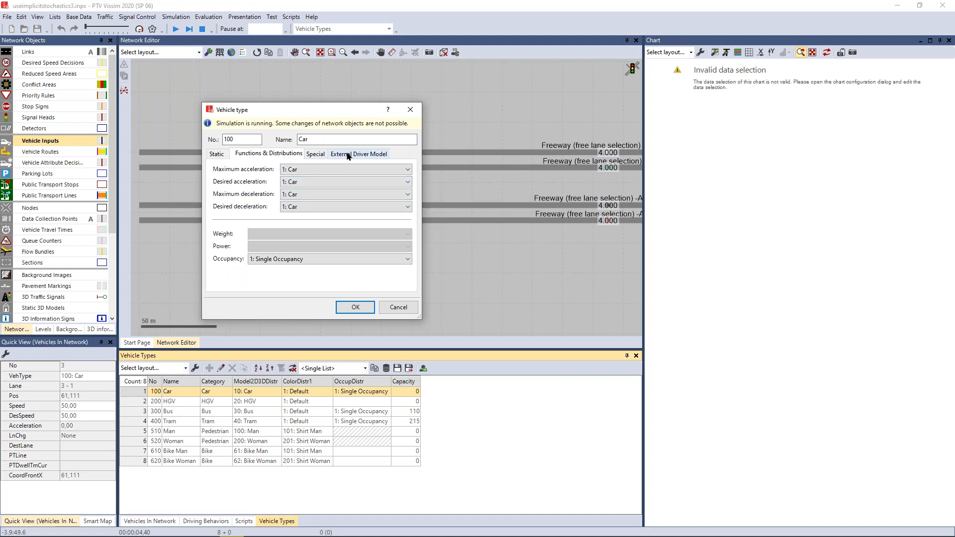
pyautogui.click(410, 110)
# - Open the list of maximum acceleration functions, examine the Car curve, and close it without changes
pyautogui.click(79, 17)
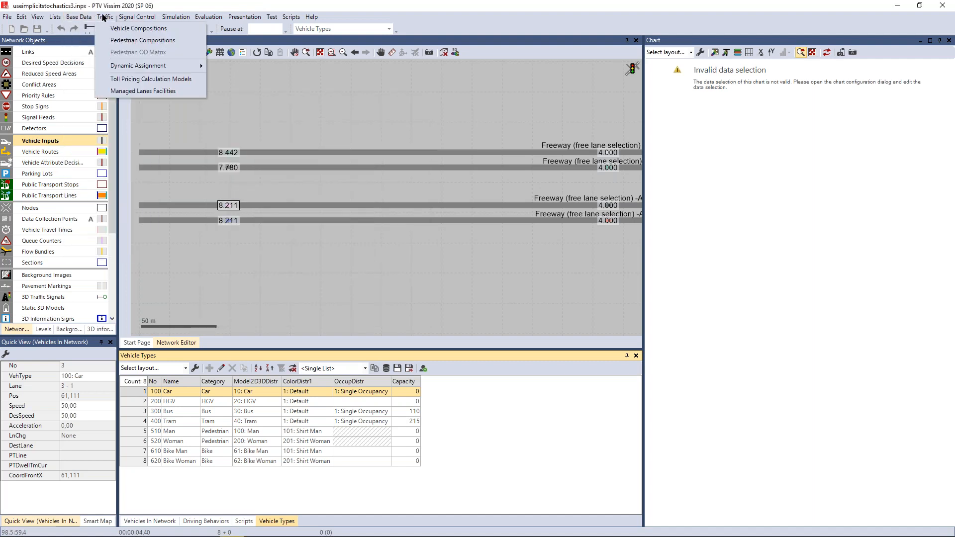
pyautogui.moveTo(79, 17)
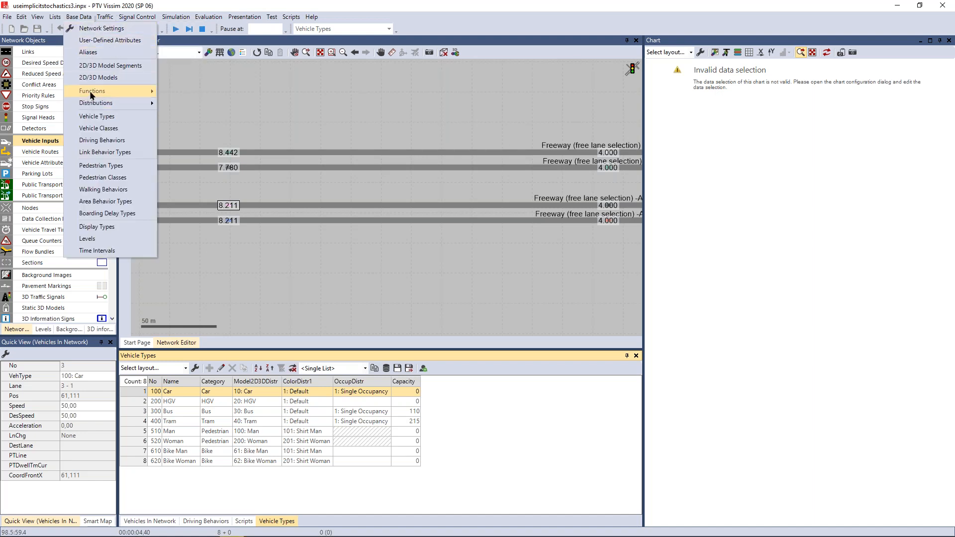
pyautogui.moveTo(95, 96)
pyautogui.click(193, 92)
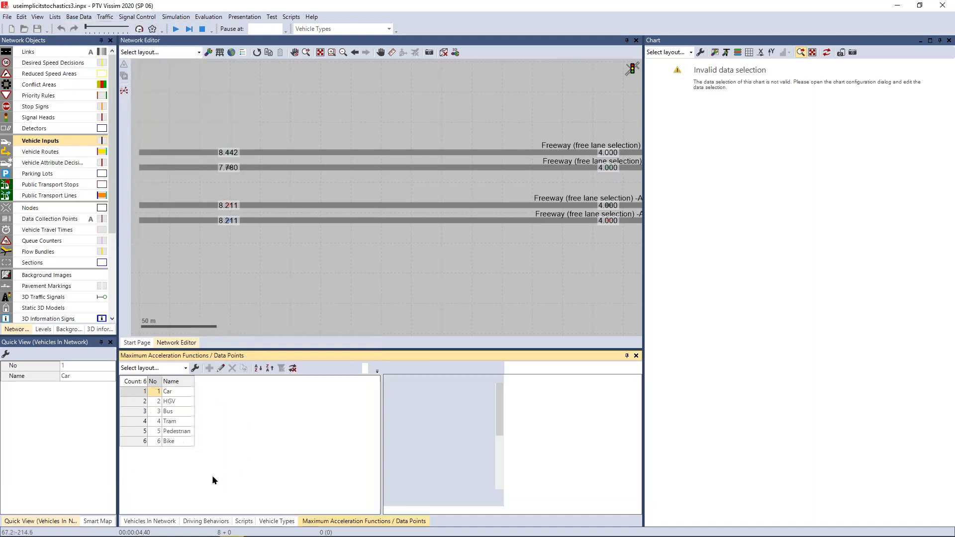
pyautogui.doubleClick(135, 391)
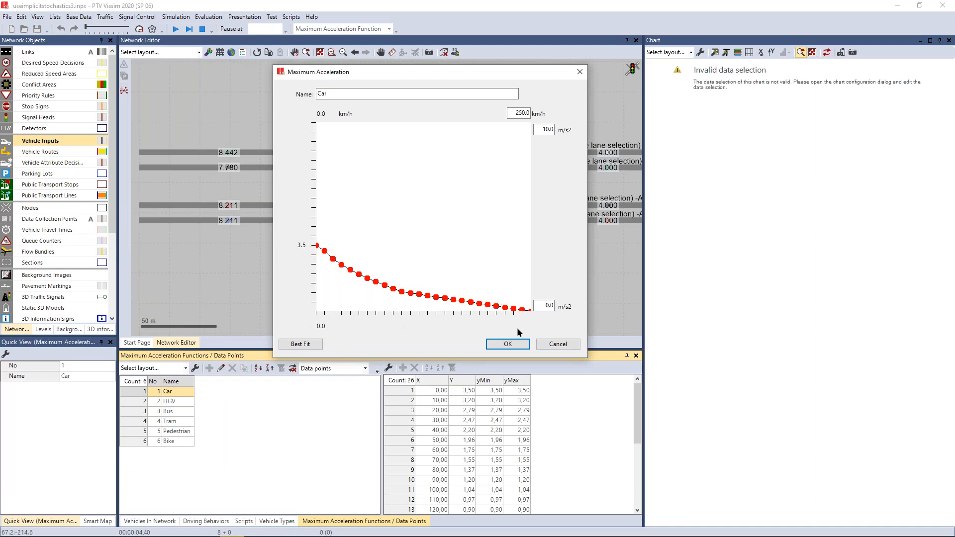
pyautogui.click(556, 343)
# - Open the list of maximum deceleration functions, examine the Car curve, and close it without changes
pyautogui.click(89, 17)
pyautogui.moveTo(96, 18)
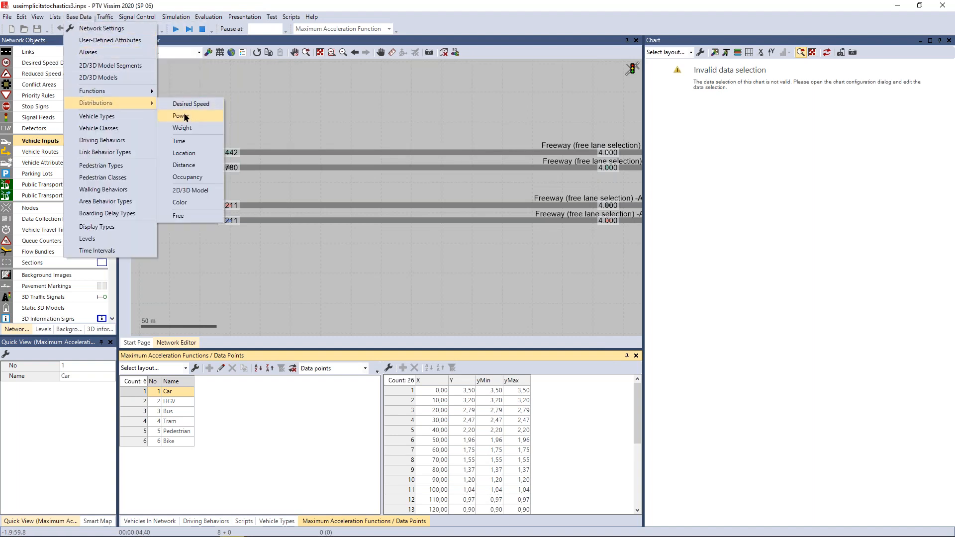
pyautogui.moveTo(149, 94)
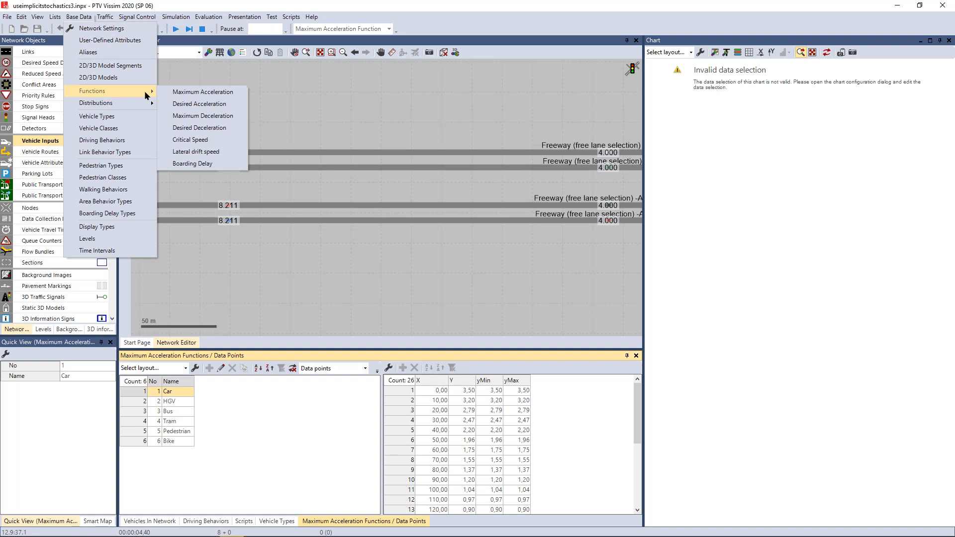
pyautogui.click(187, 116)
pyautogui.doubleClick(136, 391)
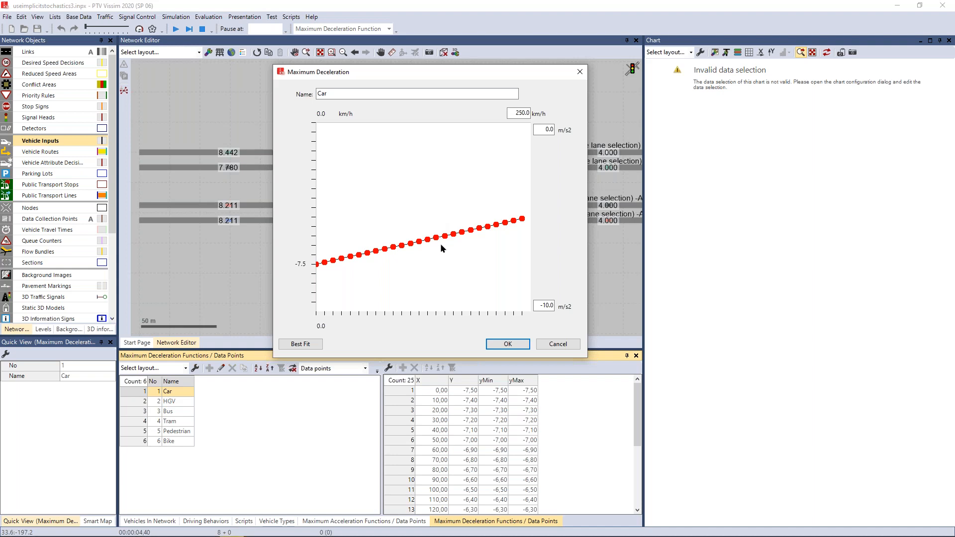
pyautogui.click(558, 345)
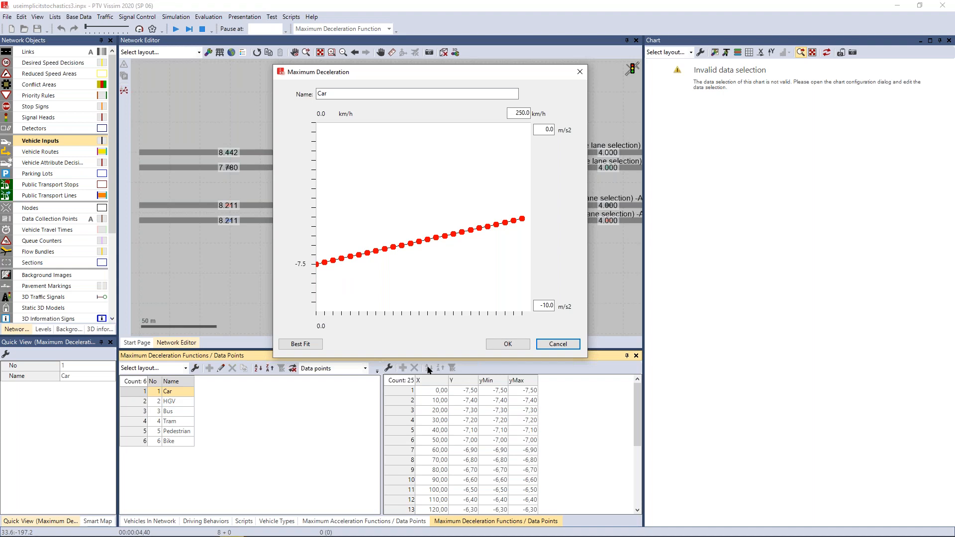
pyautogui.click(558, 343)
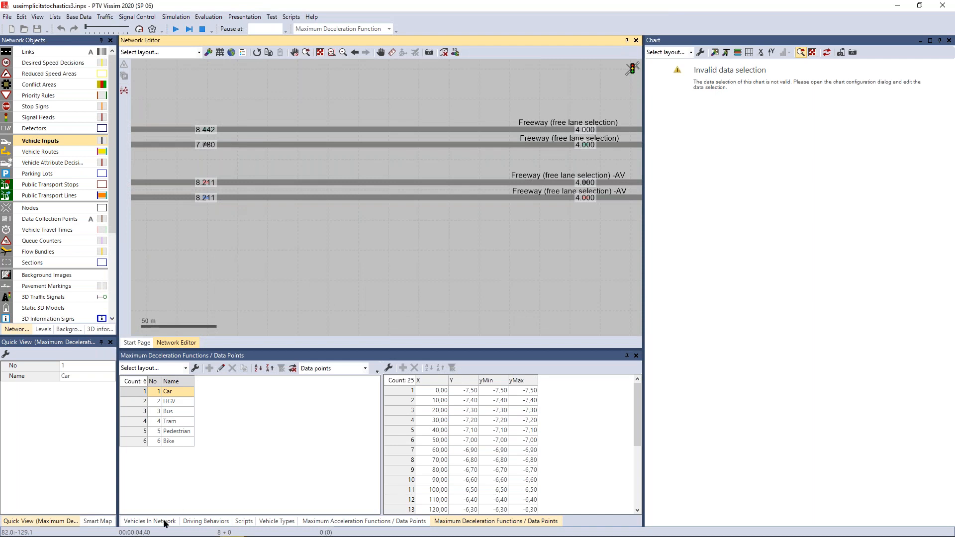
# - Examine the car following, lane change and autonomous driving settings of the Freeway (free lane selection) -AV driving behavior, leaving them unchanged
pyautogui.click(201, 521)
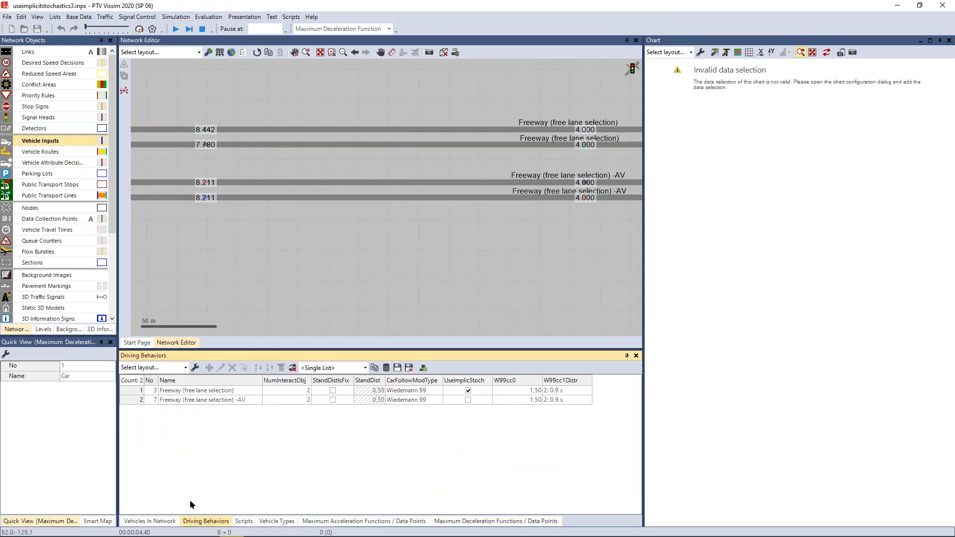
pyautogui.click(131, 400)
pyautogui.doubleClick(150, 395)
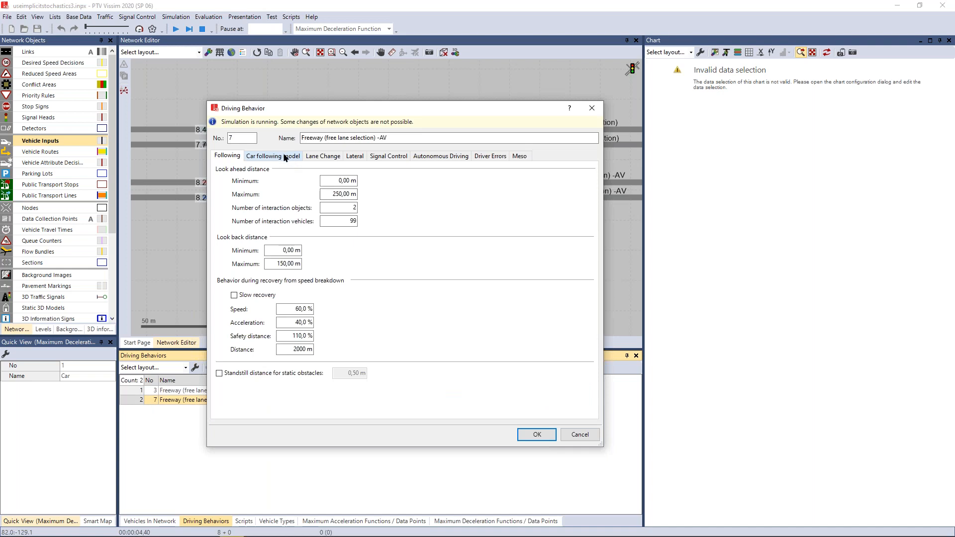
pyautogui.click(289, 156)
pyautogui.click(324, 157)
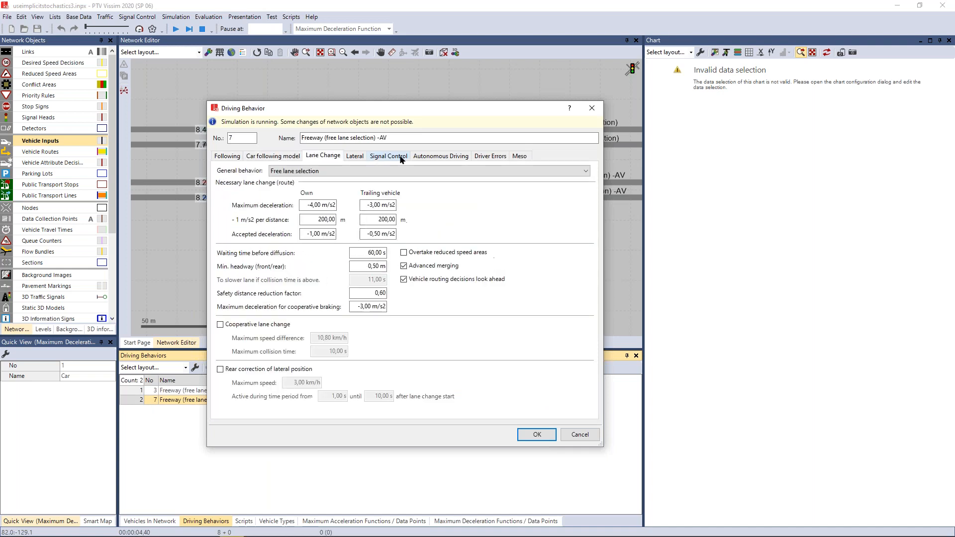
pyautogui.click(435, 157)
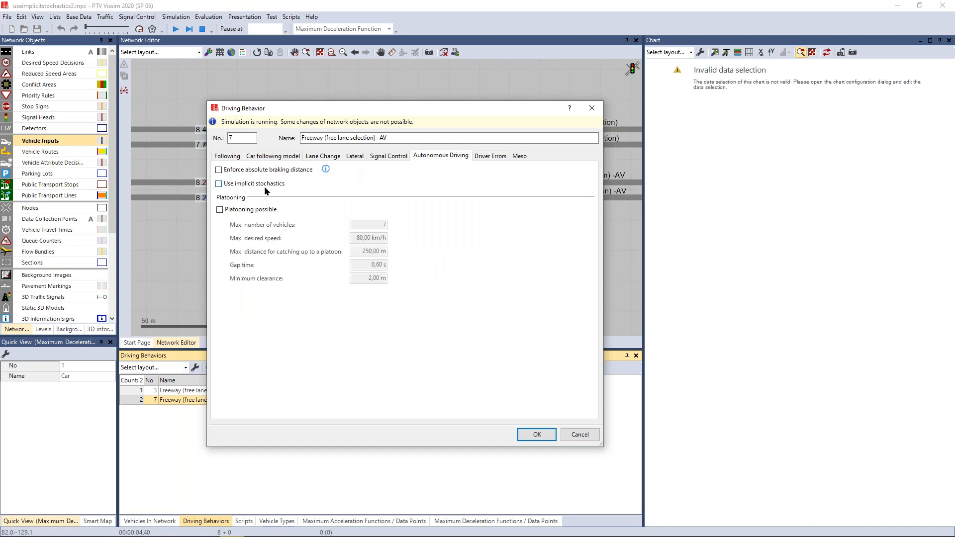
pyautogui.moveTo(525, 534)
pyautogui.click(586, 434)
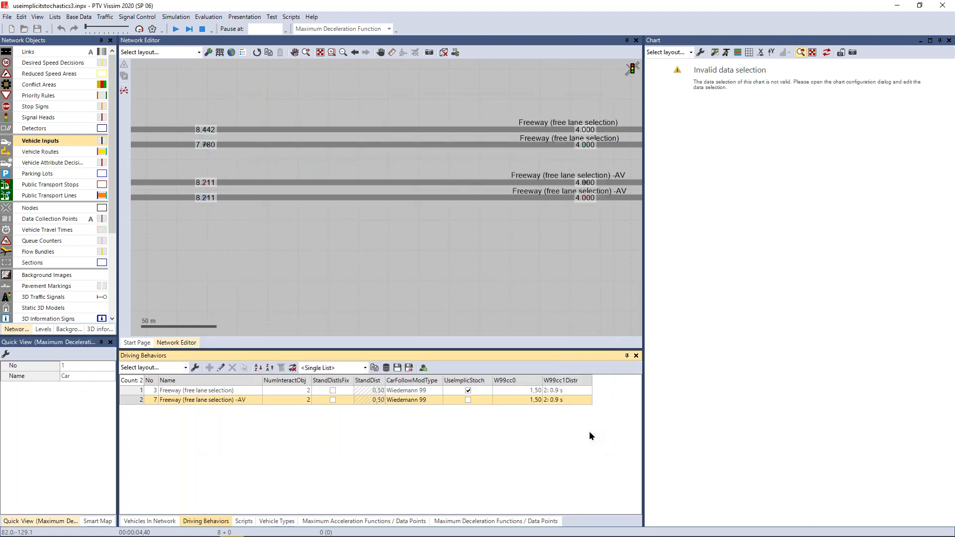
# - Reopen the Freeway (free lane selection) -AV driving behavior, tick Platooning possible to examine the platooning parameters, and discard the change
pyautogui.scroll(1, 388, 265)
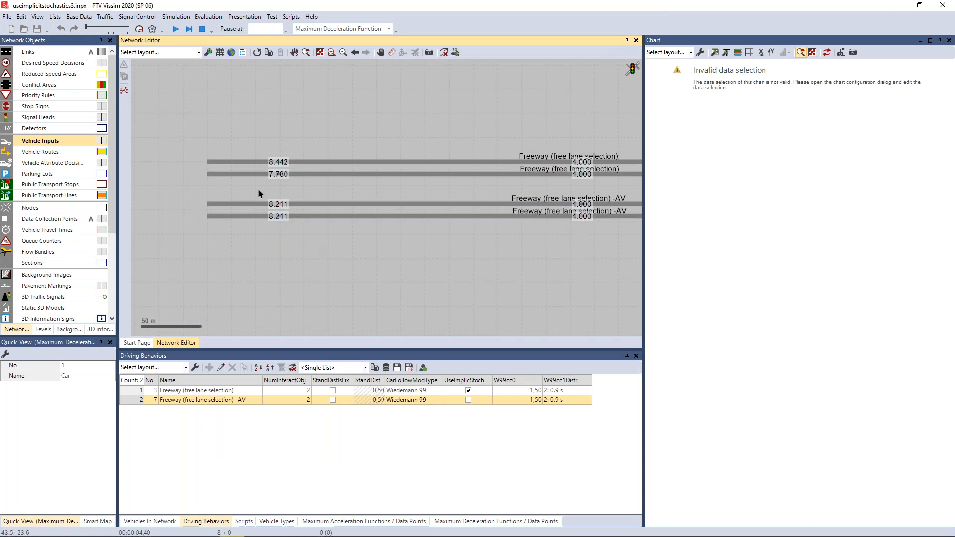
pyautogui.scroll(1, 258, 194)
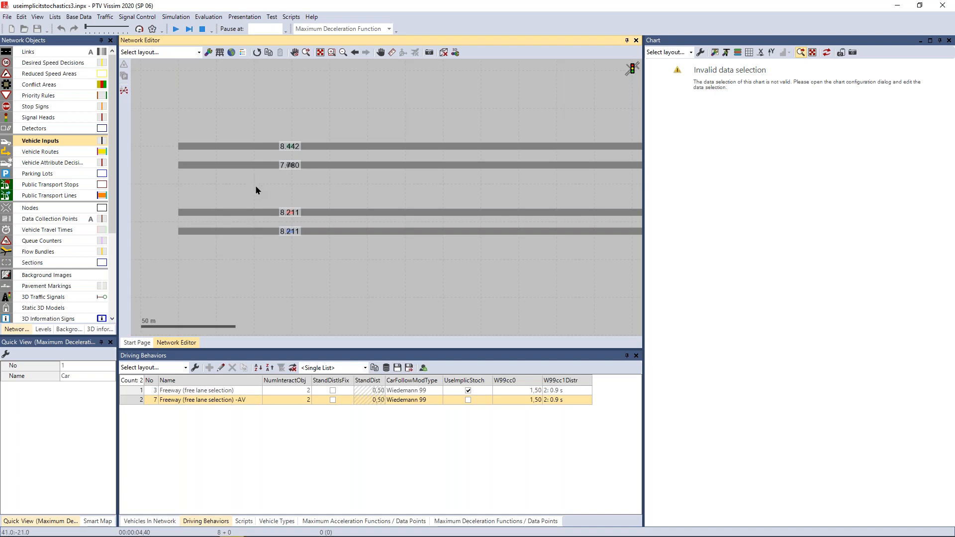
pyautogui.moveTo(256, 190); pyautogui.dragTo(249, 204)
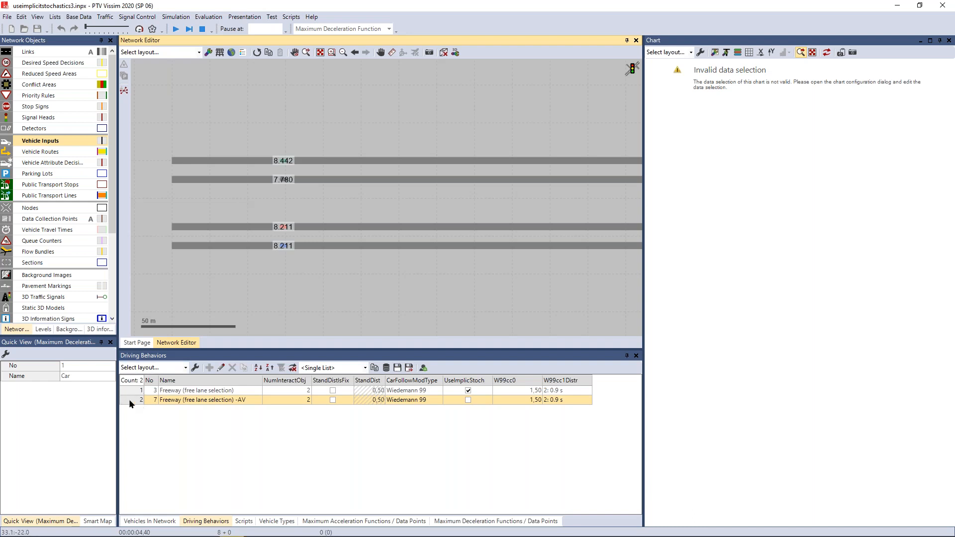
pyautogui.click(216, 354)
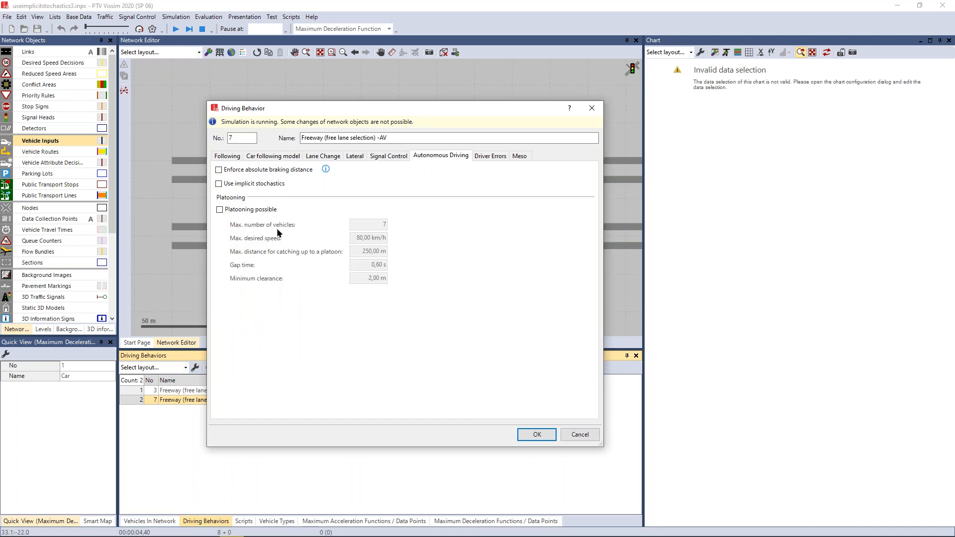
pyautogui.click(220, 209)
pyautogui.doubleClick(376, 225)
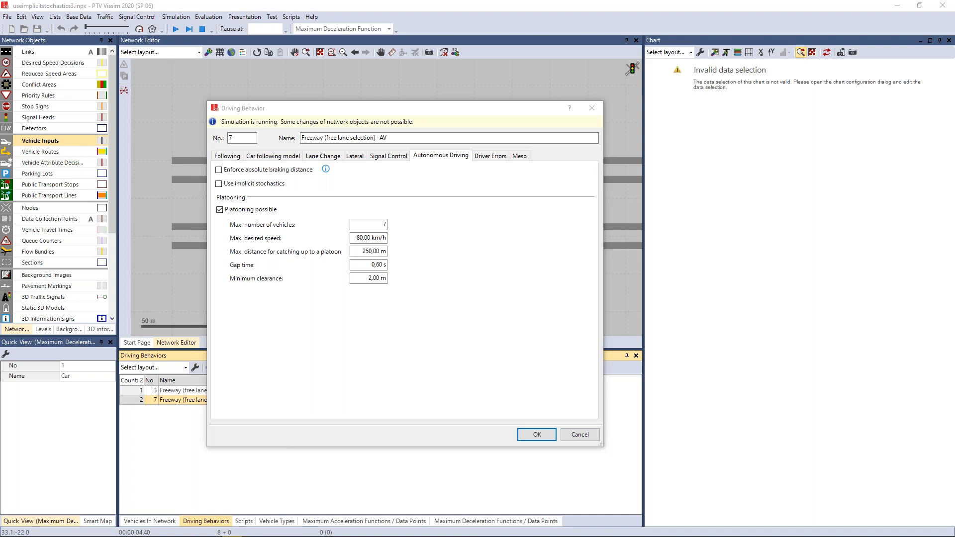
pyautogui.click(583, 434)
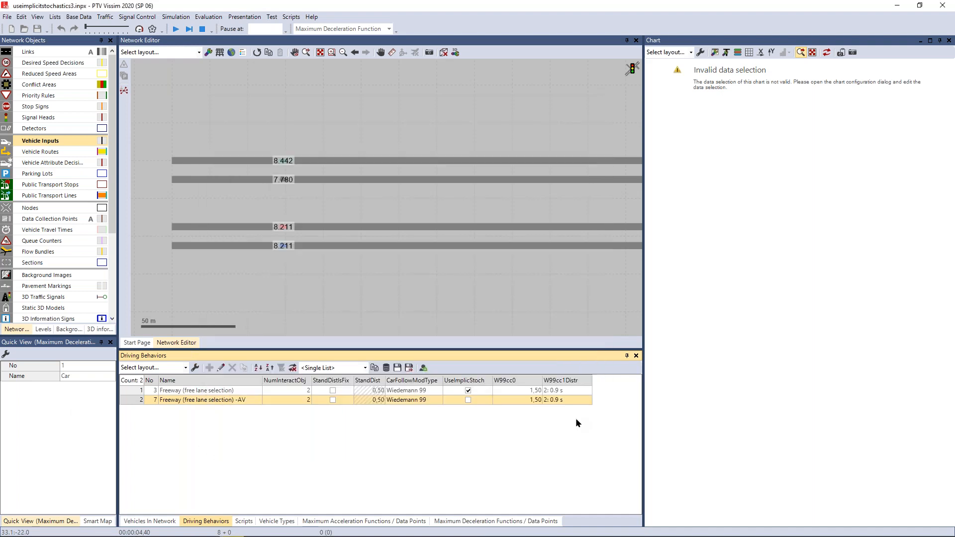
# - Stop the simulation, create a new empty network, and load the default layout
pyautogui.click(202, 29)
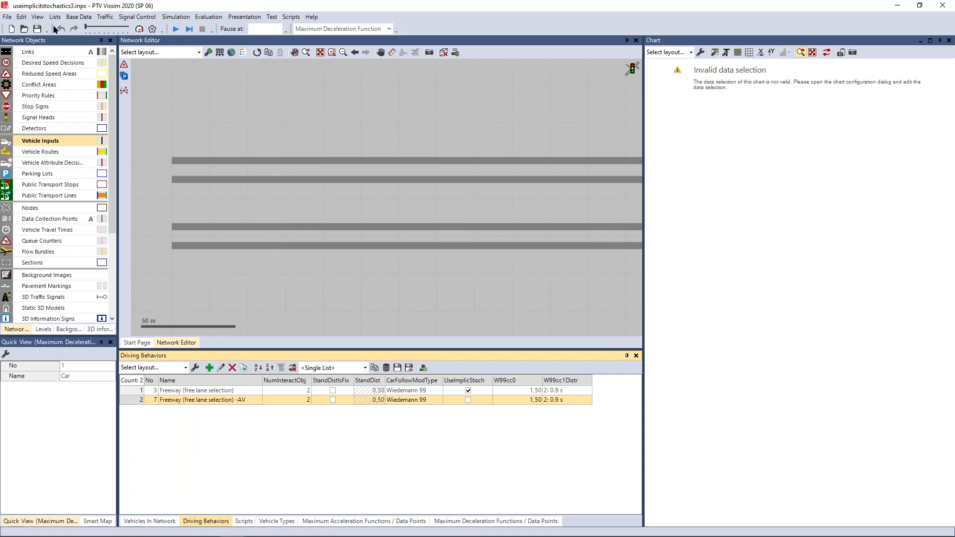
pyautogui.click(13, 28)
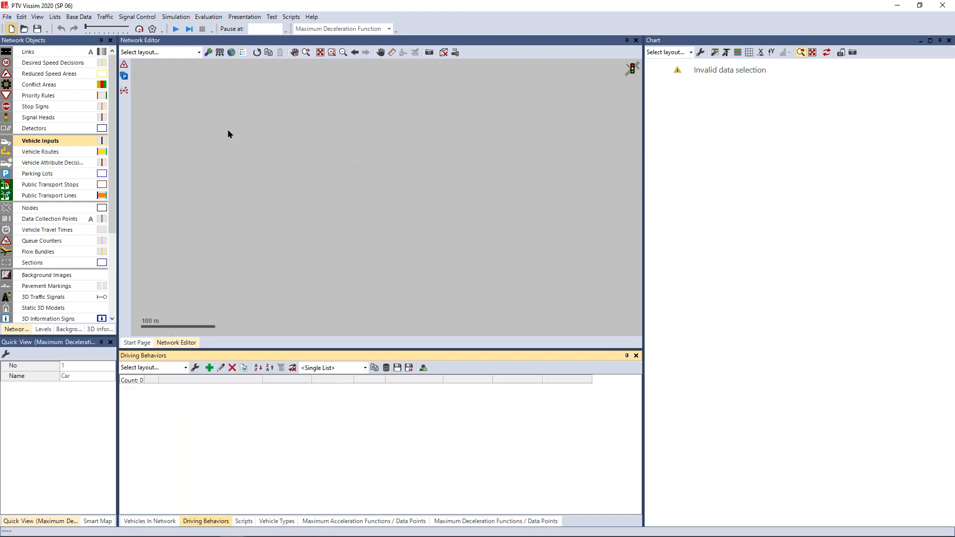
pyautogui.click(10, 17)
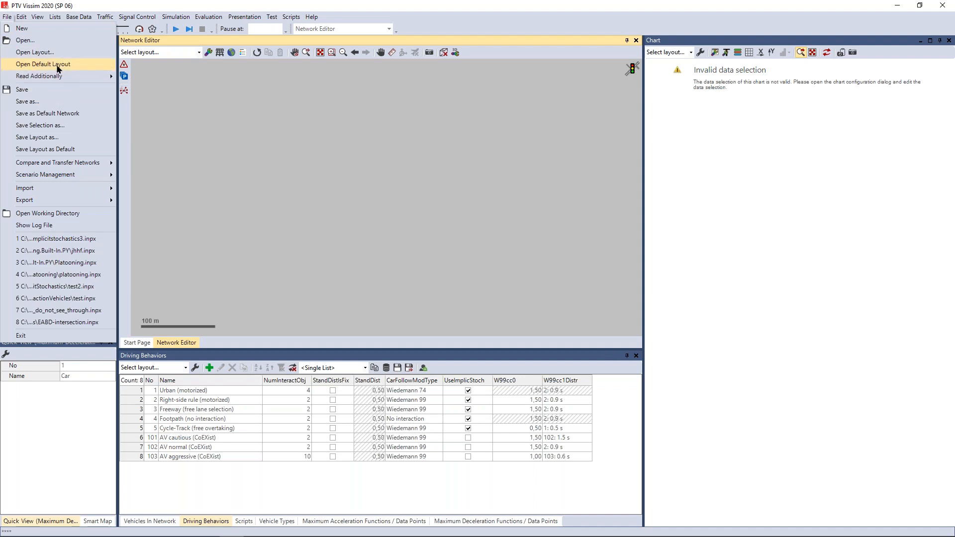
pyautogui.click(58, 69)
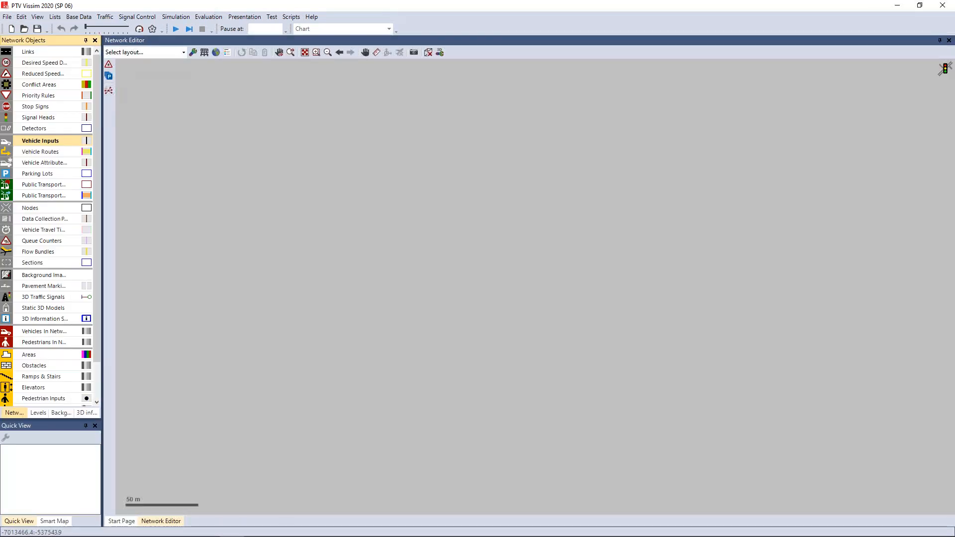
# - Open the driving behaviors list and examine the car following and lane change parameters of AV aggressive (CoEXist), then close the dialog
pyautogui.click(79, 17)
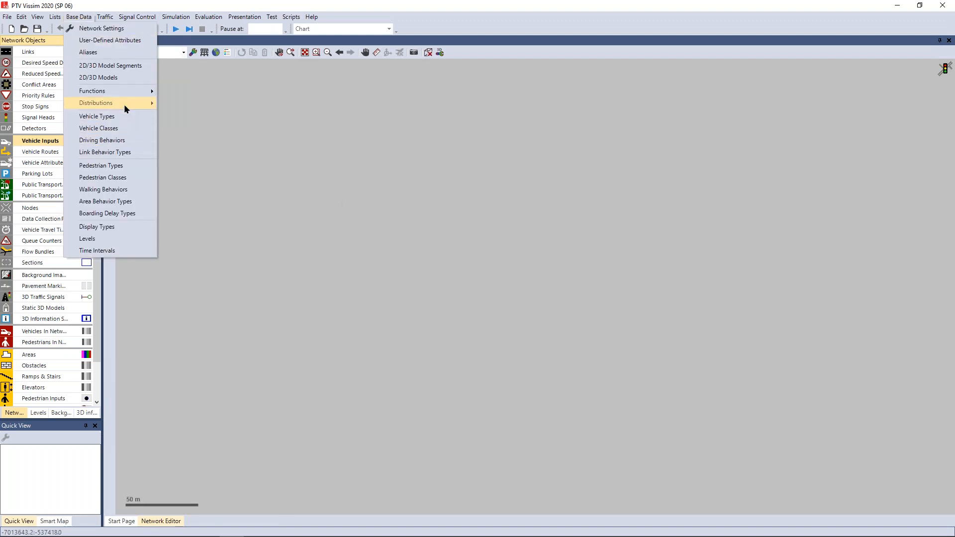
pyautogui.click(121, 140)
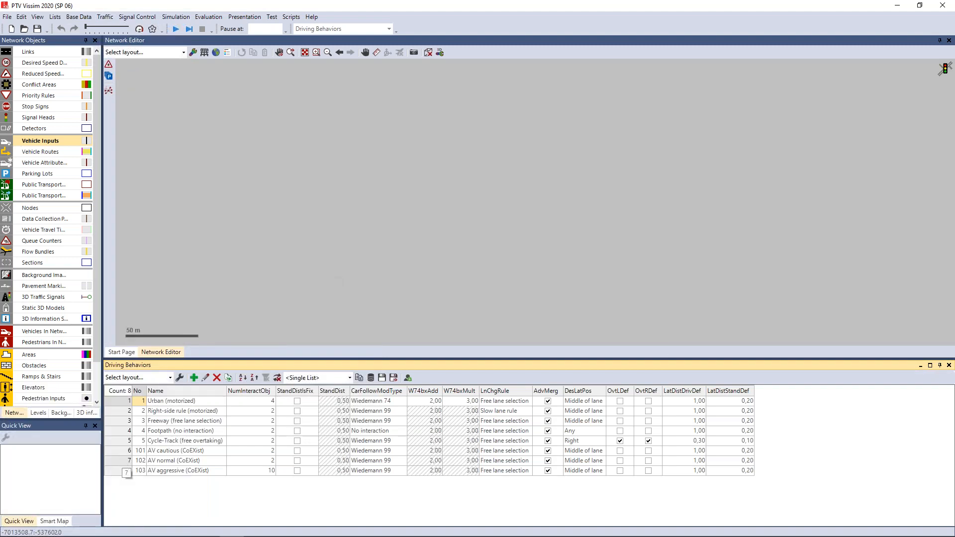
pyautogui.click(123, 471)
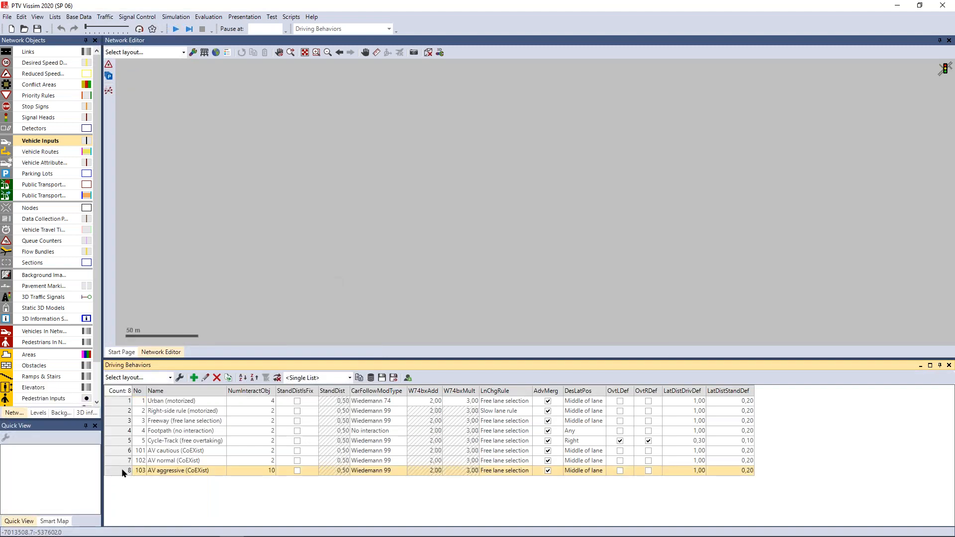
pyautogui.doubleClick(207, 465)
pyautogui.click(278, 144)
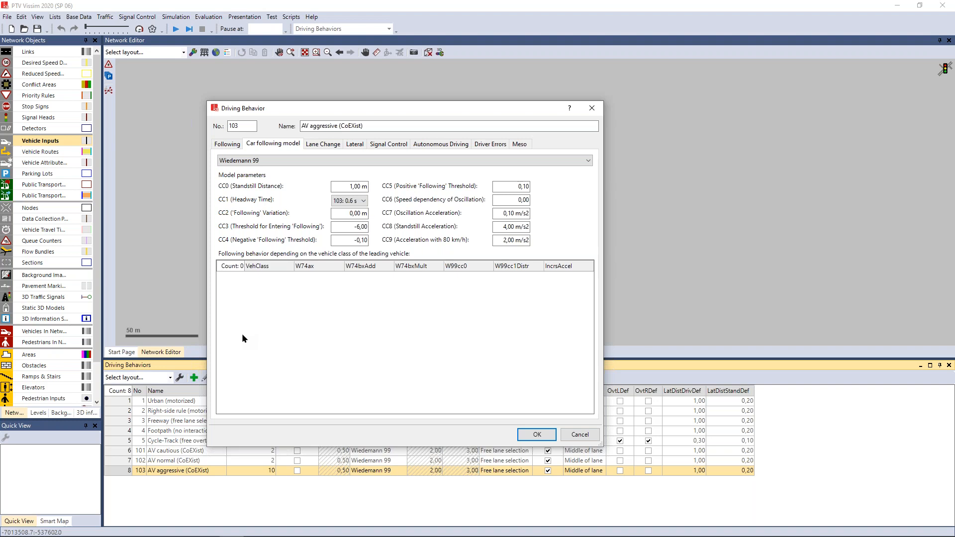
pyautogui.click(323, 145)
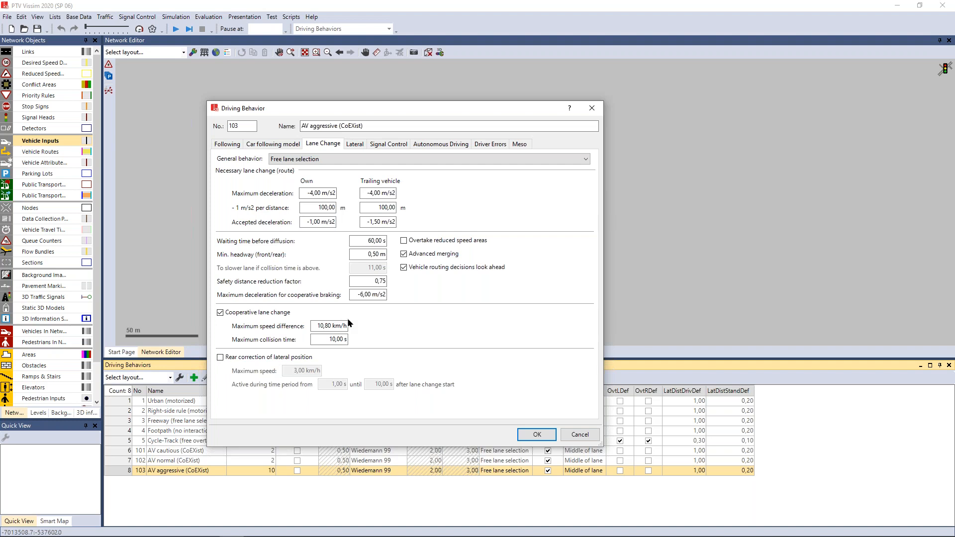
pyautogui.click(575, 436)
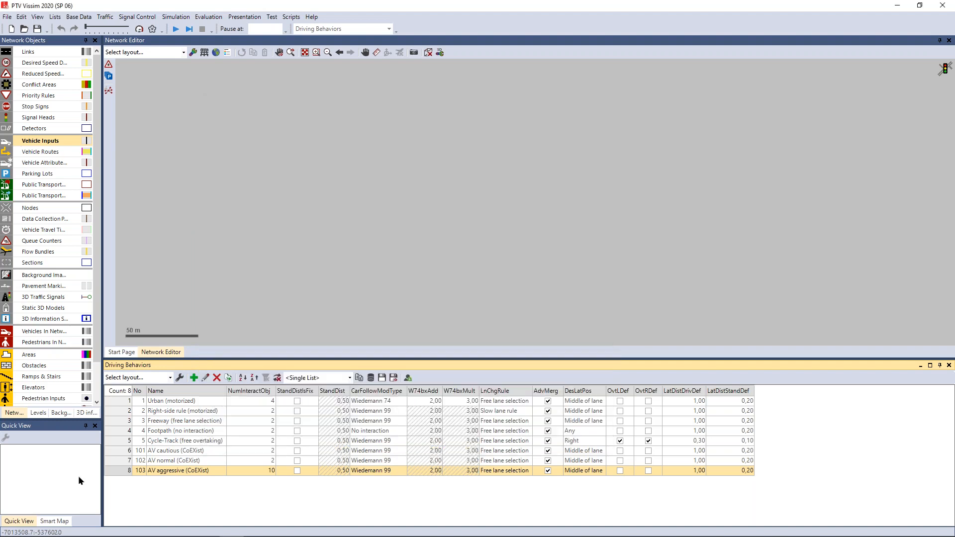
# - Select AV normal (CoEXist), then examine the lane change parameters of AV cautious (CoEXist) and close them unchanged
pyautogui.click(114, 461)
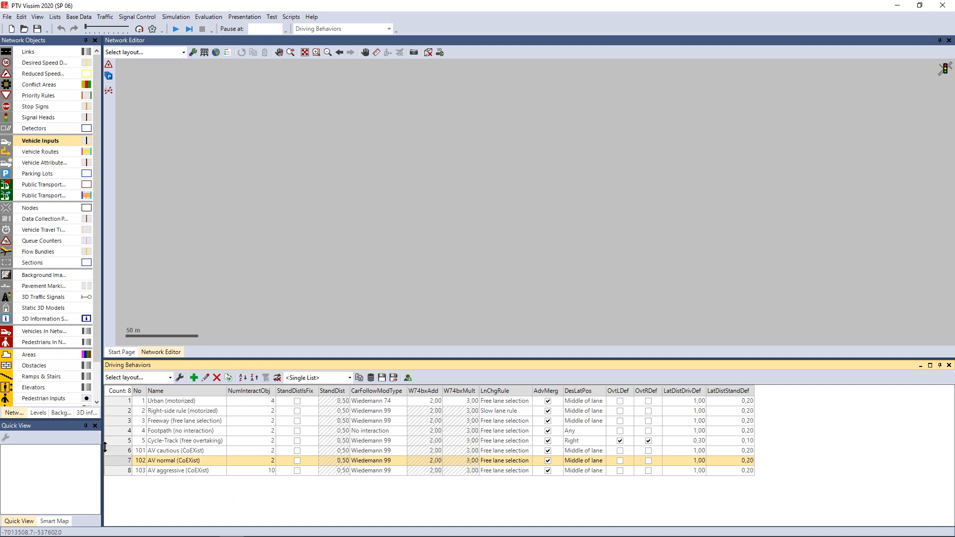
pyautogui.click(117, 451)
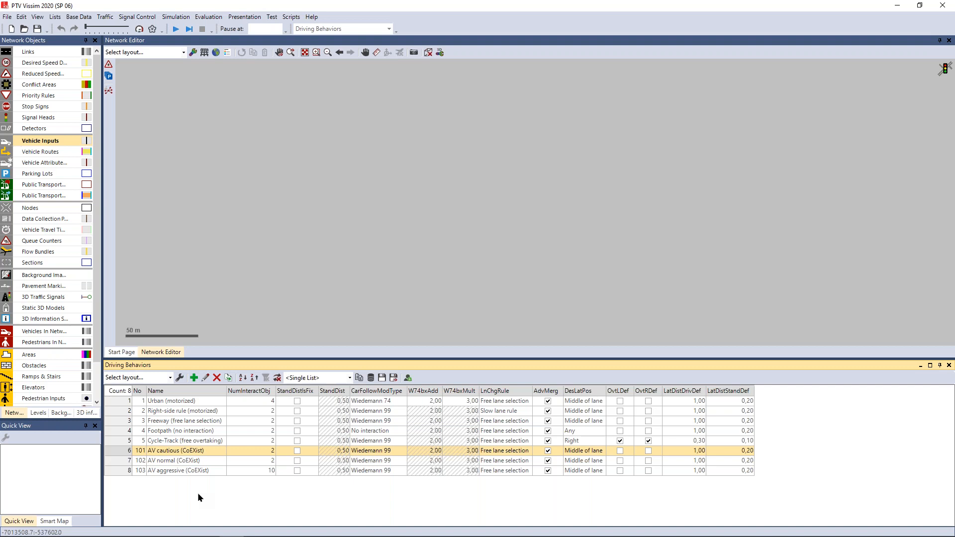
pyautogui.doubleClick(117, 449)
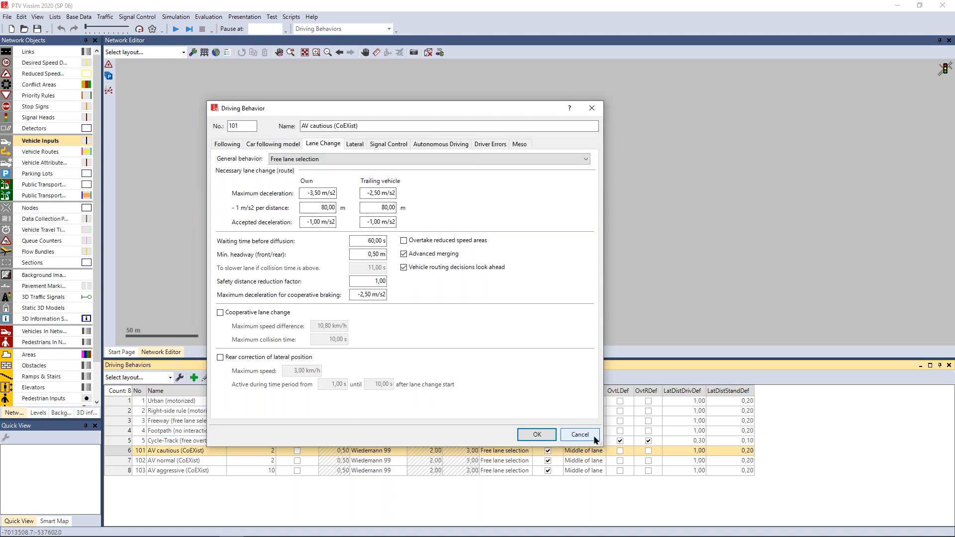
pyautogui.click(580, 434)
# - Reopen AV aggressive (CoEXist), move its dialog clear of the AV rows, and examine the safety distance reduction factor for lane changes
pyautogui.click(123, 471)
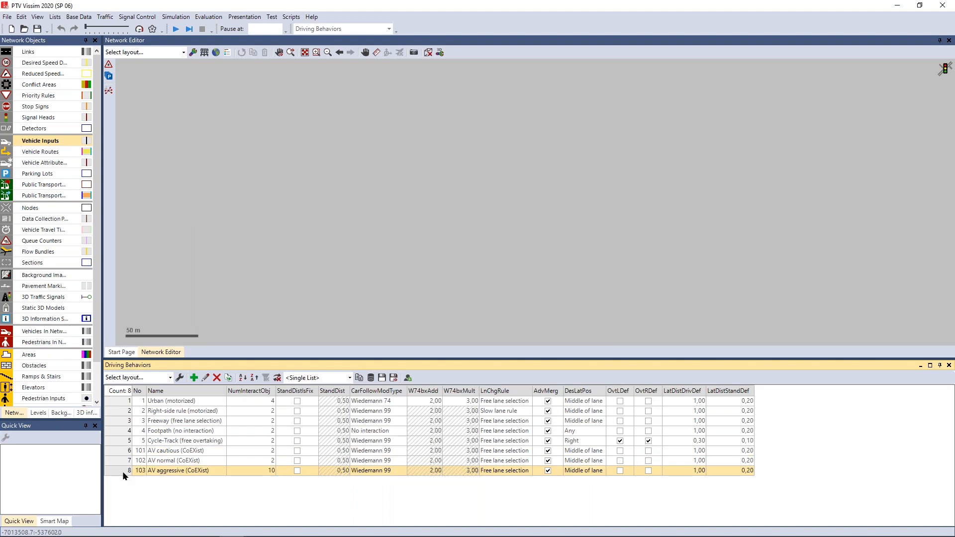
pyautogui.doubleClick(123, 470)
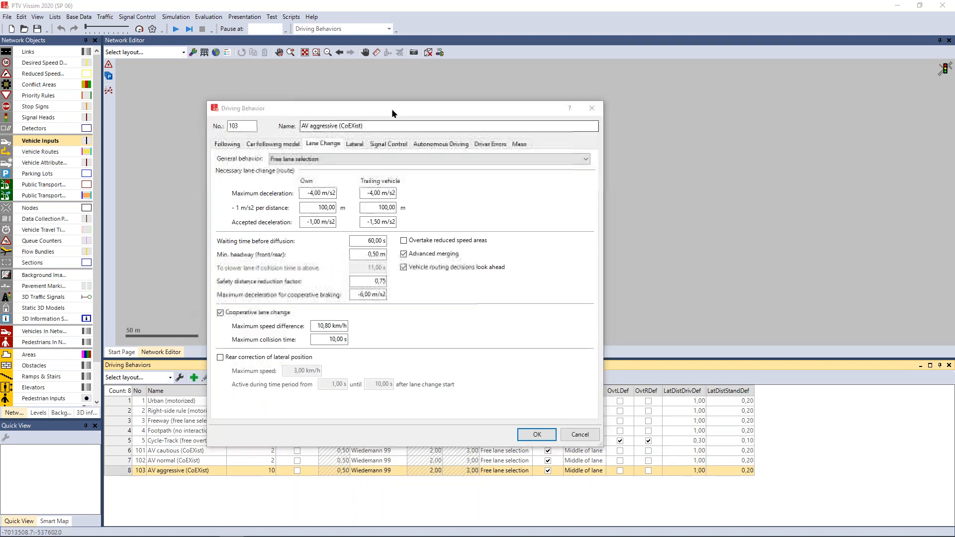
pyautogui.moveTo(392, 108); pyautogui.dragTo(394, 76)
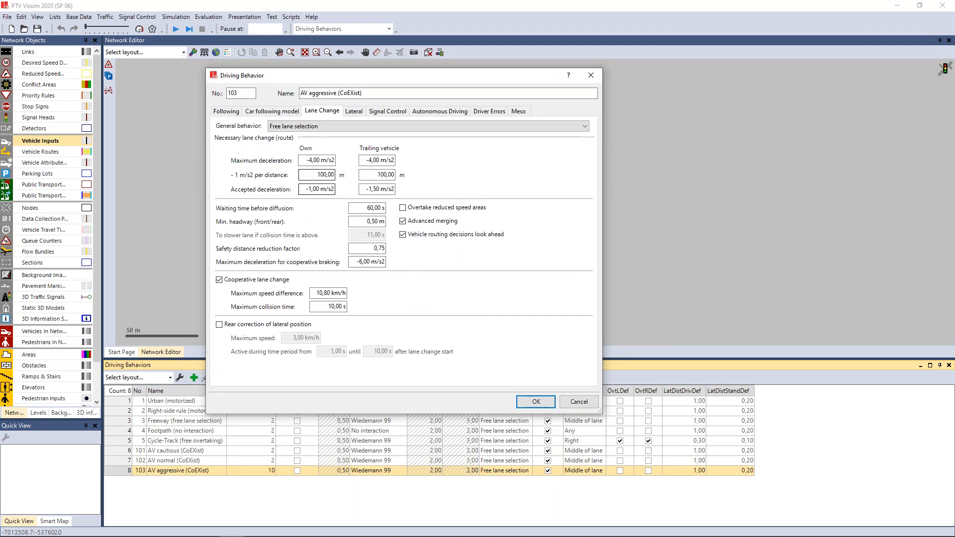
pyautogui.click(360, 248)
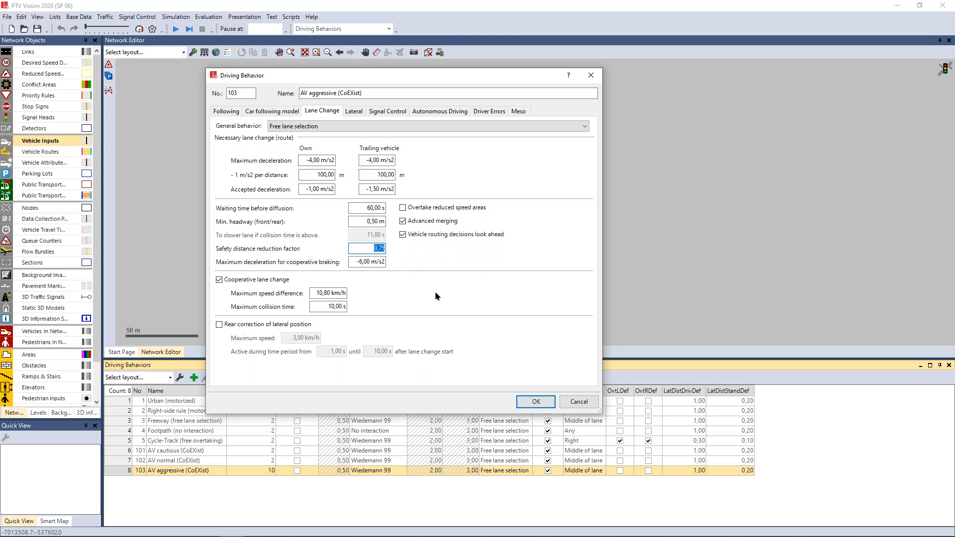